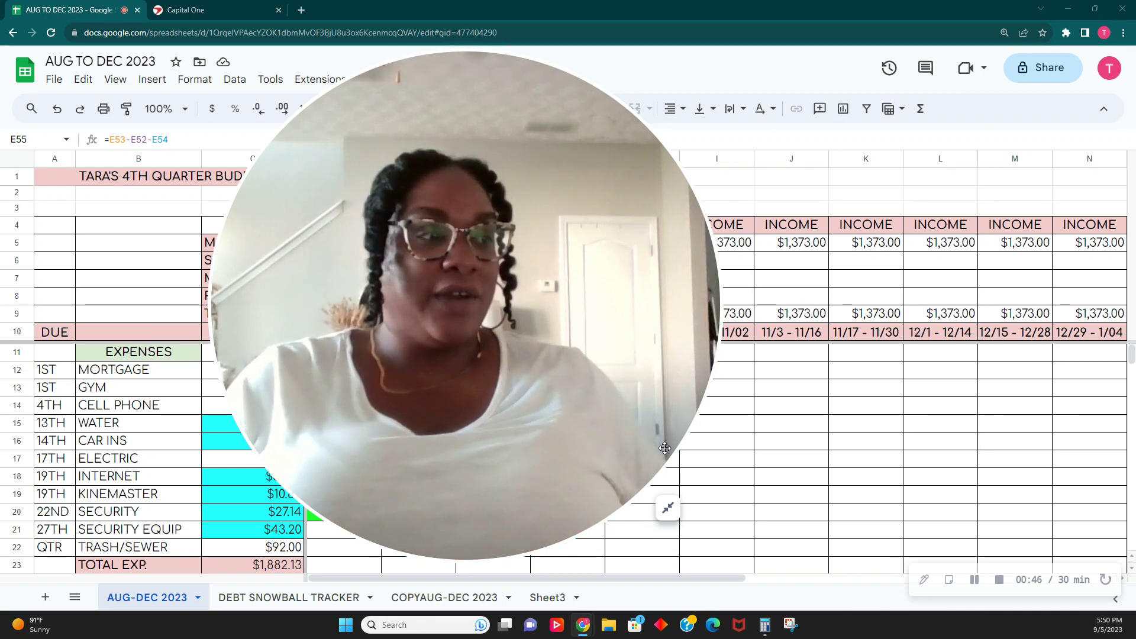
left_click(667, 507)
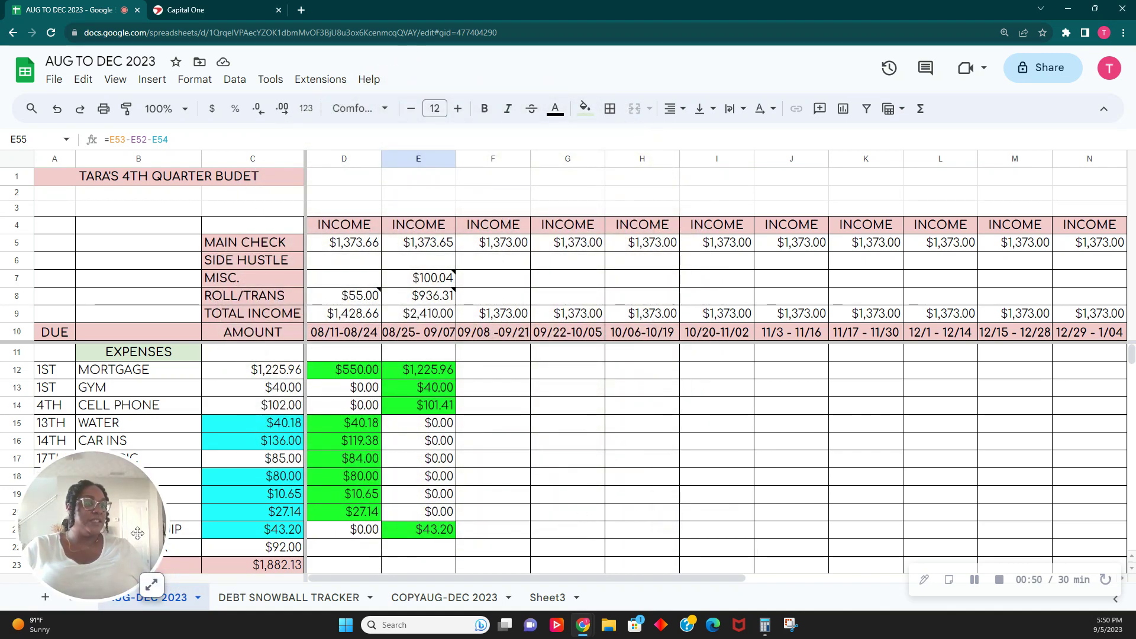
left_click_drag(88, 550, 917, 136)
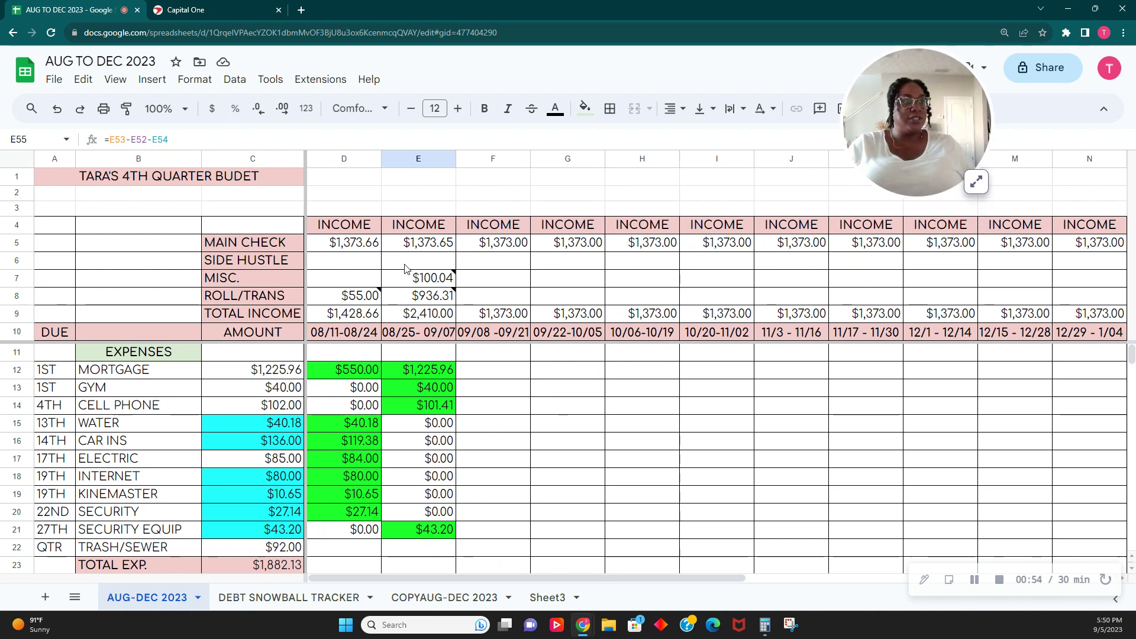
- Hide columns D and E, which hold the 08/11-08/24 and 08/25-09/07 pay periods
left_click(350, 160)
left_click(417, 159, "shift")
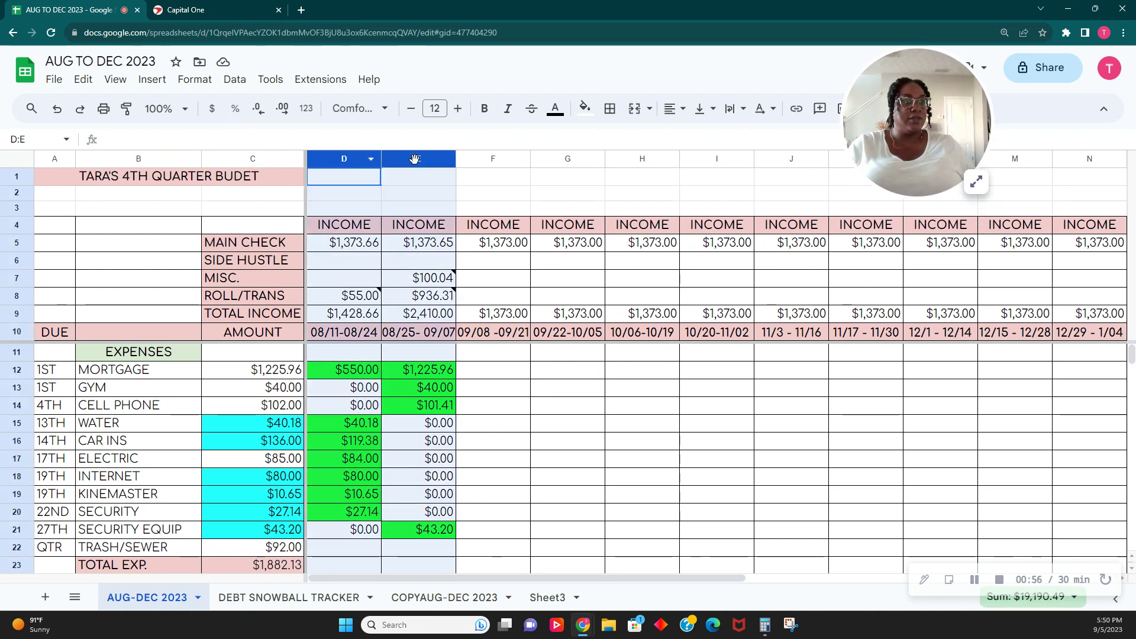
right_click(415, 160)
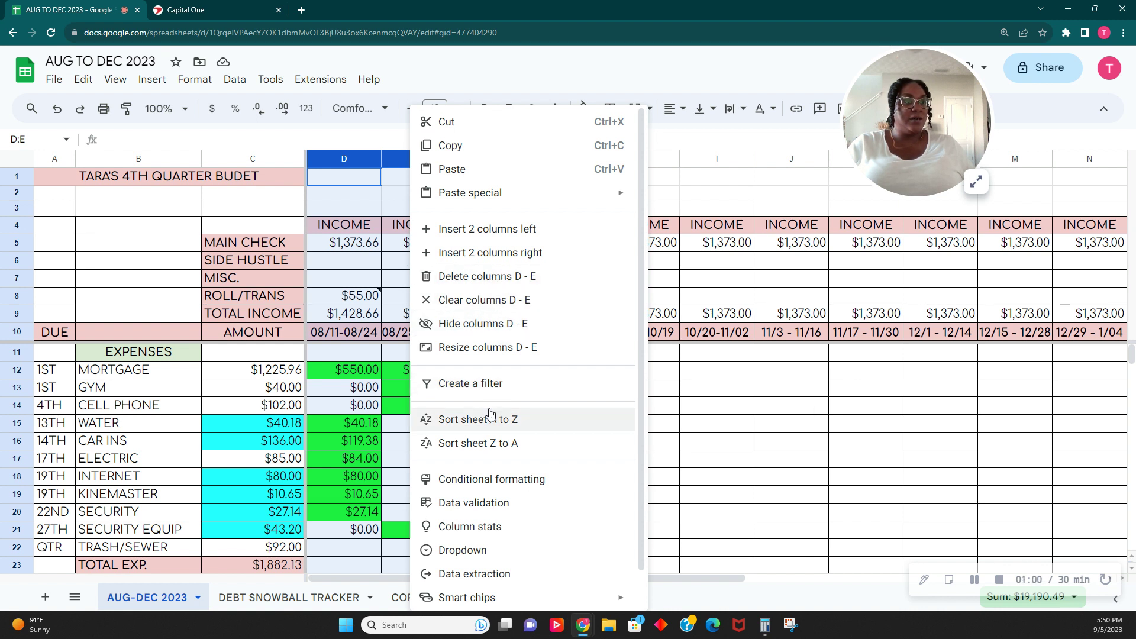
scroll(465, 499, "down", 1)
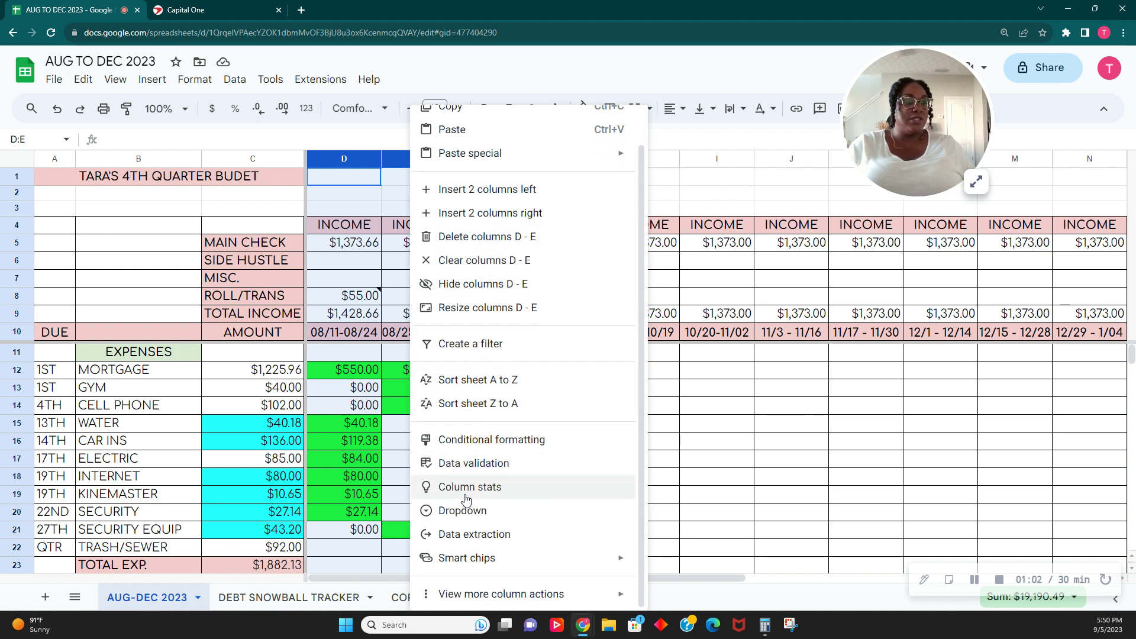
scroll(469, 494, "up", 1)
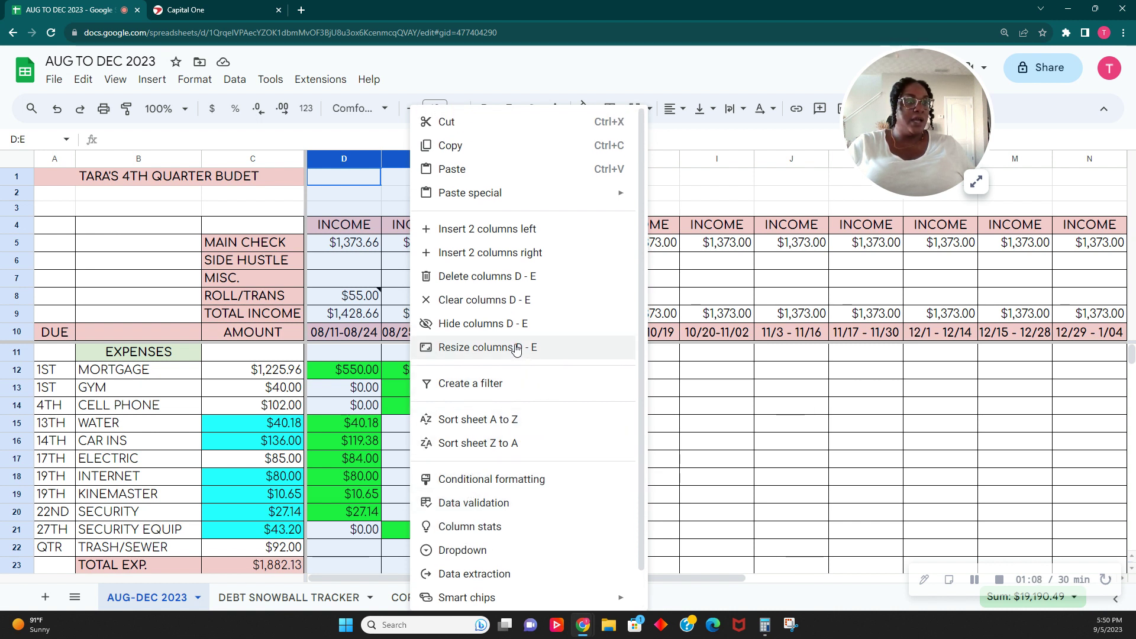
left_click(512, 324)
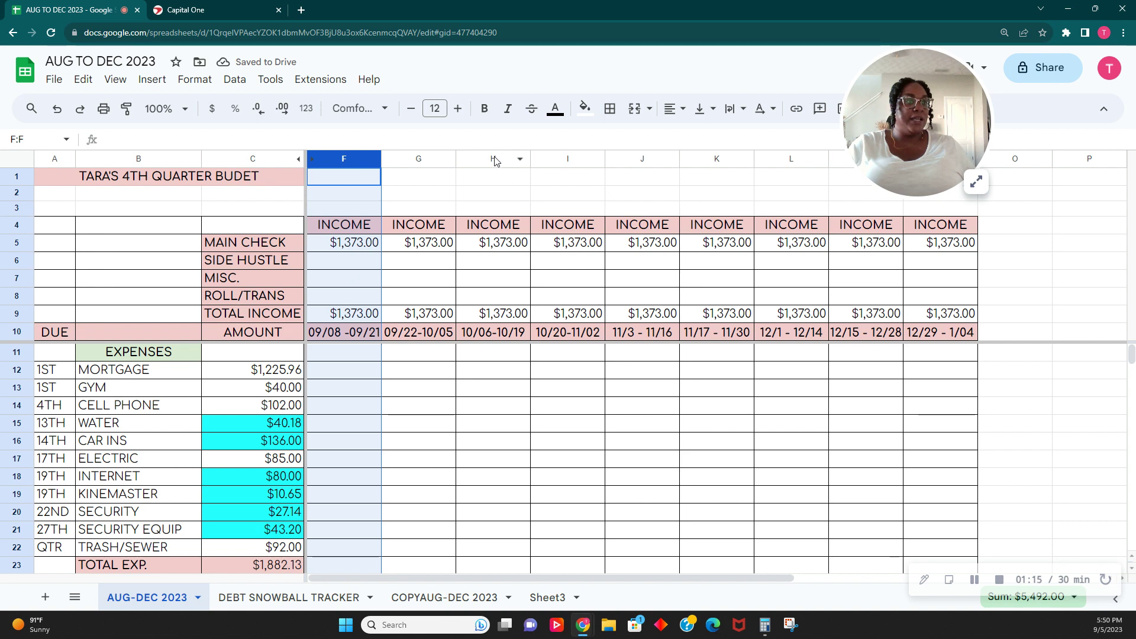
- Hide columns H through N, leaving out the pay periods from 10/06-10/19 onward
left_click_drag(493, 158, 926, 172)
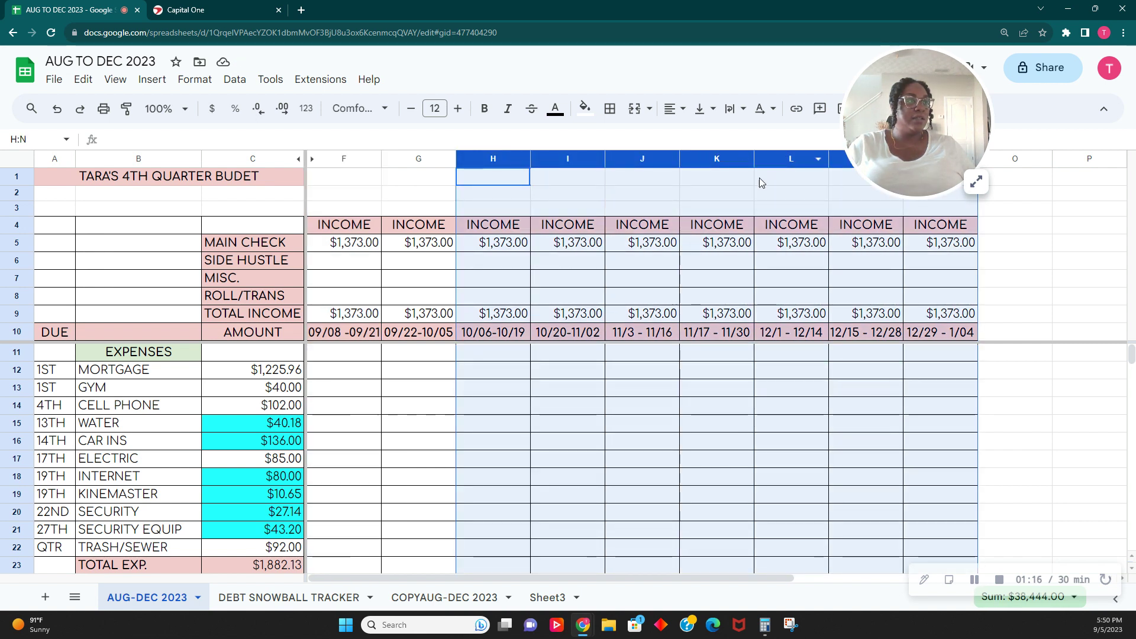
right_click(733, 179)
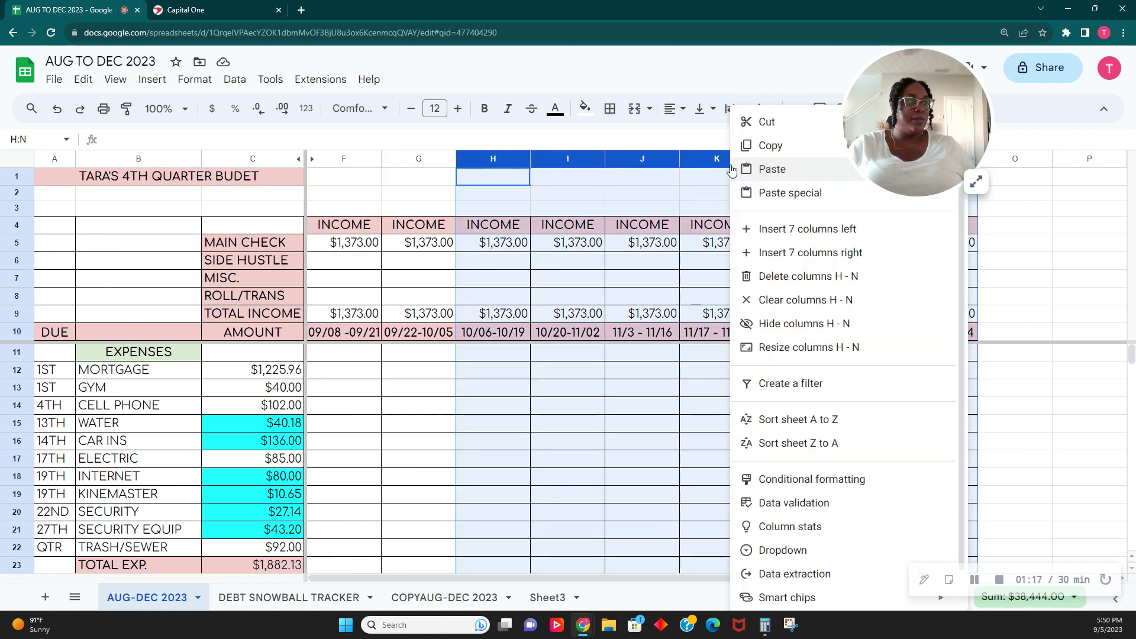
left_click(822, 325)
left_click(542, 340)
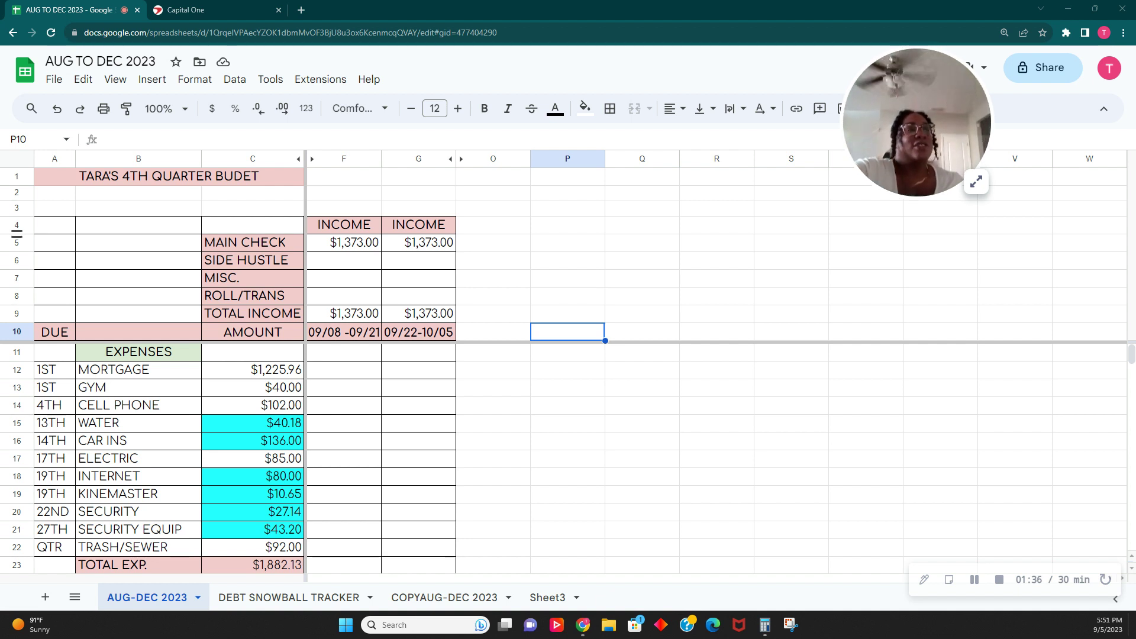
- Examine the pay period dates and main check amounts in columns F and G
left_click(317, 333)
double_click(330, 337)
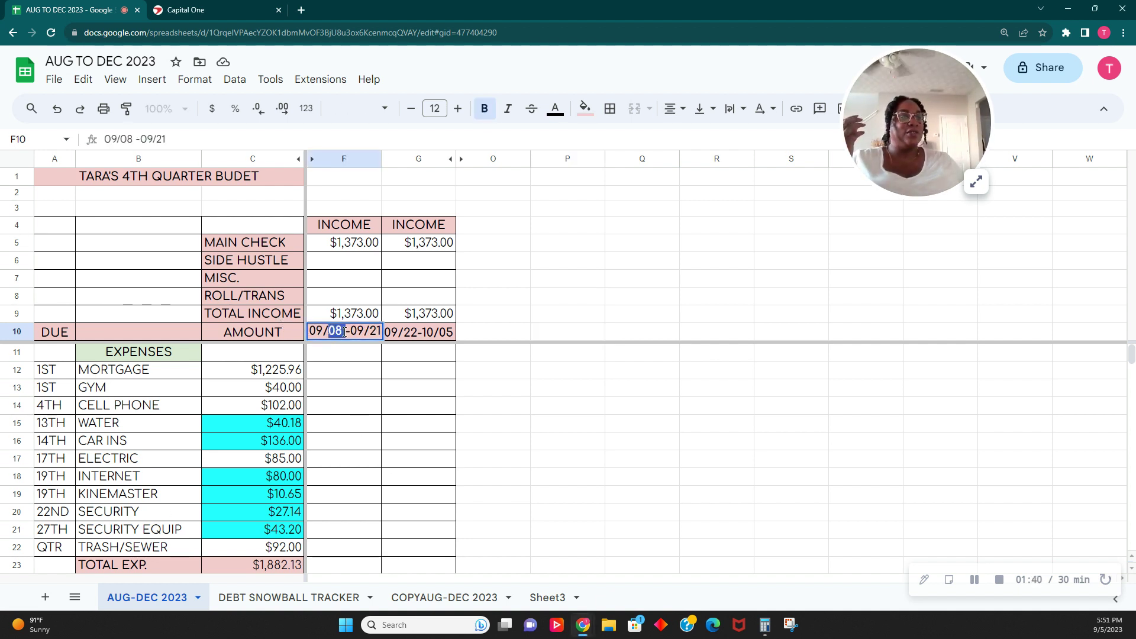
key("Escape")
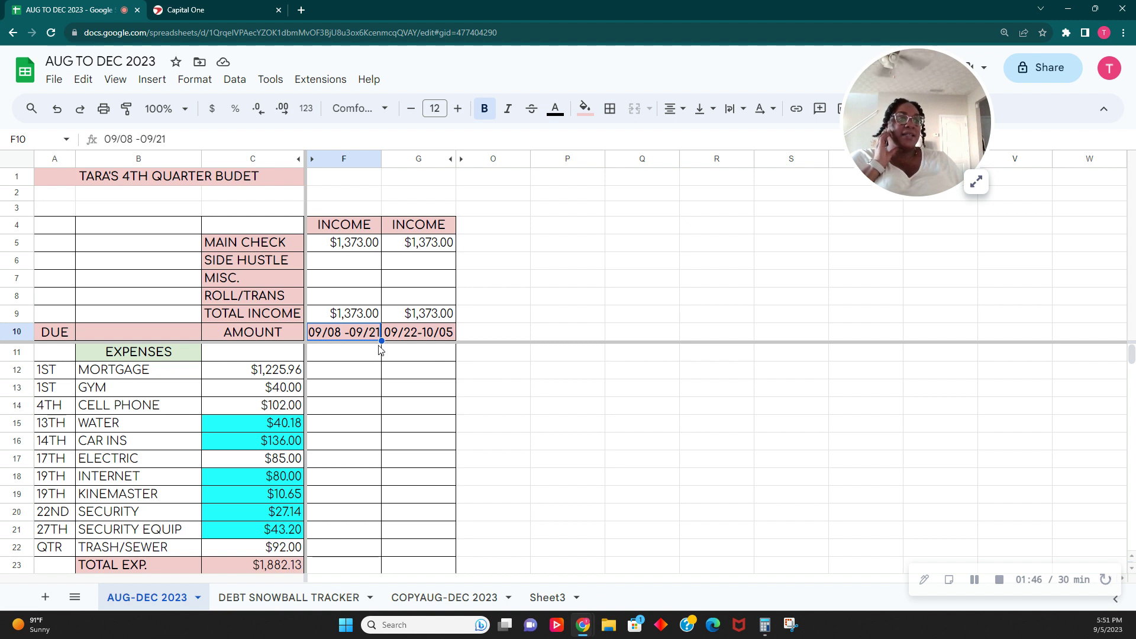
left_click(397, 337)
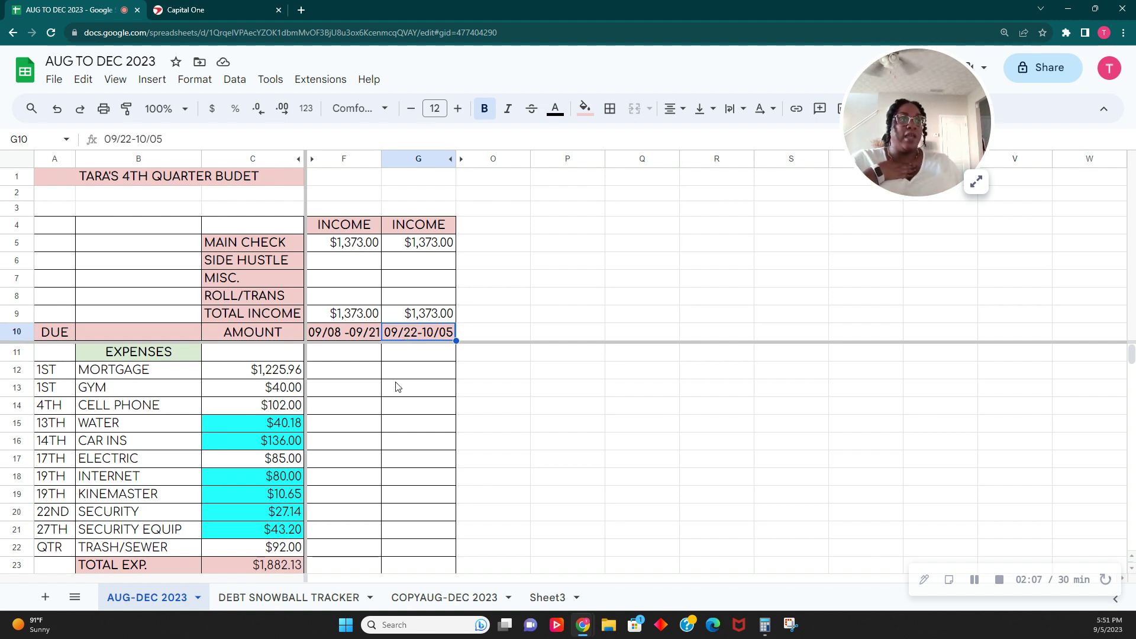
left_click(365, 252)
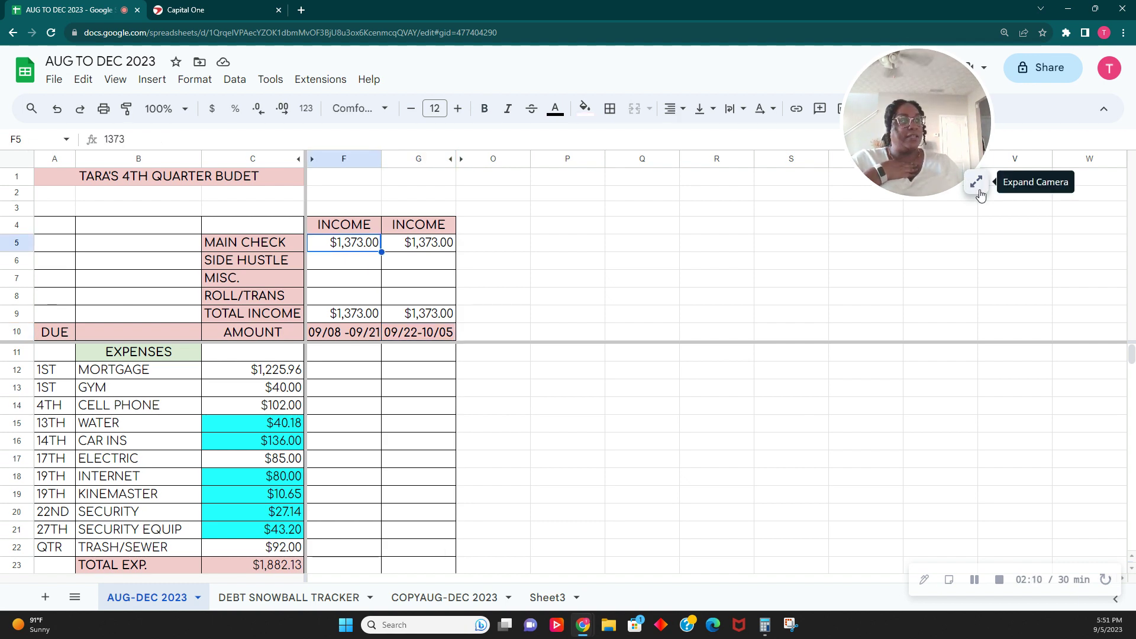
left_click(976, 182)
left_click_drag(611, 290, 962, 303)
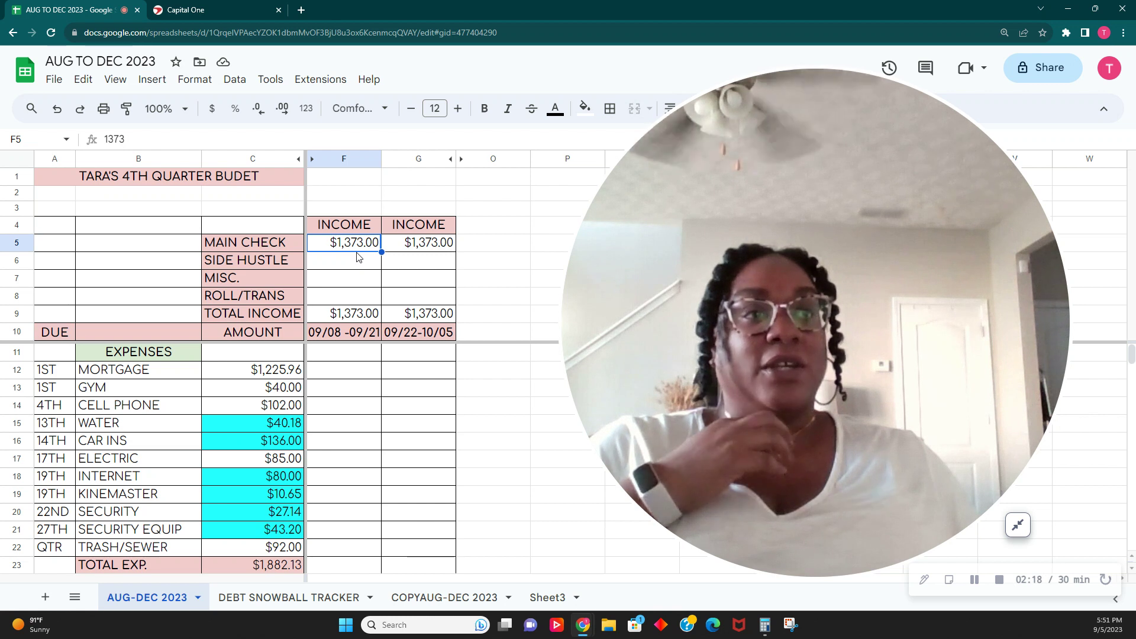
left_click(424, 248)
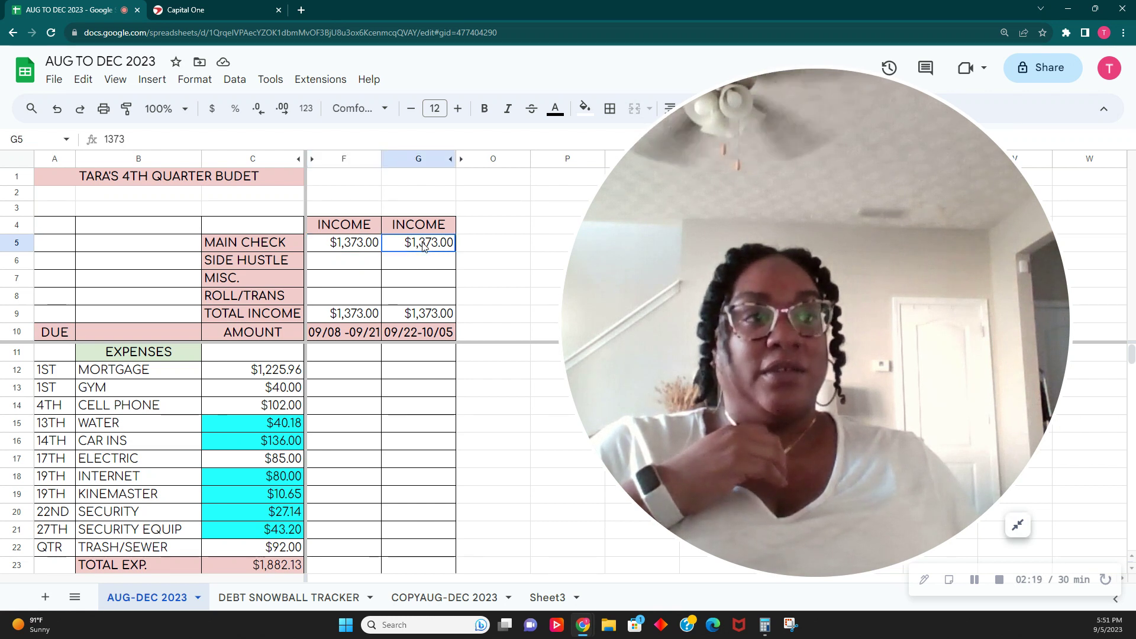
scroll(353, 280, "down", 1)
scroll(353, 280, "up", 1)
- Enter =00.00 as the ROLL/TRANS income for the 09/08-09/21 pay period
left_click(343, 266)
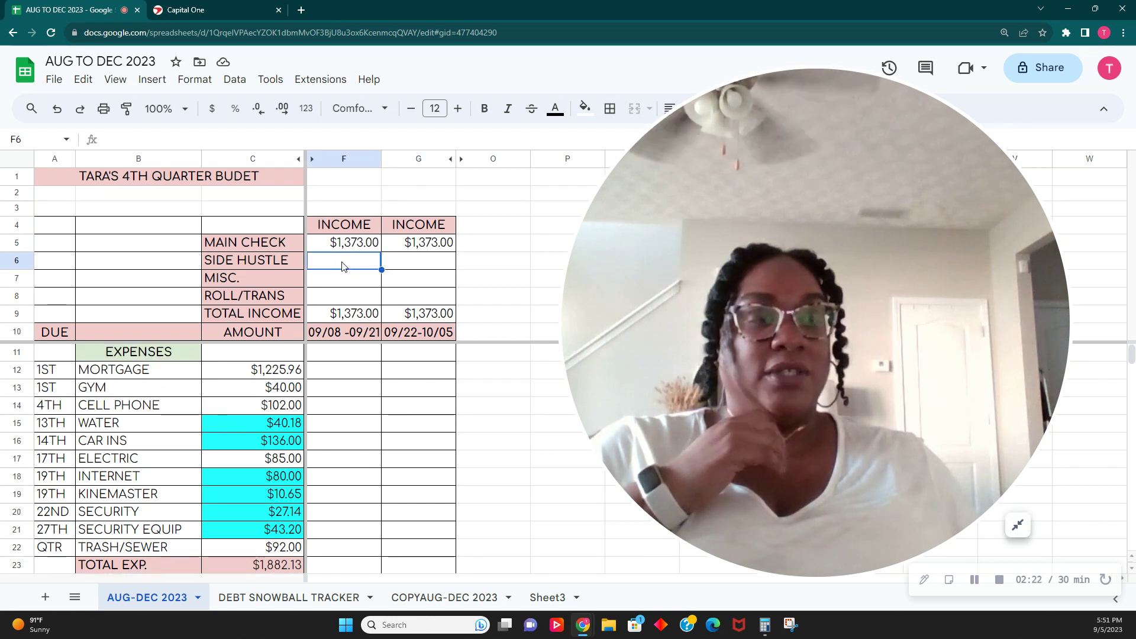
key("Down")
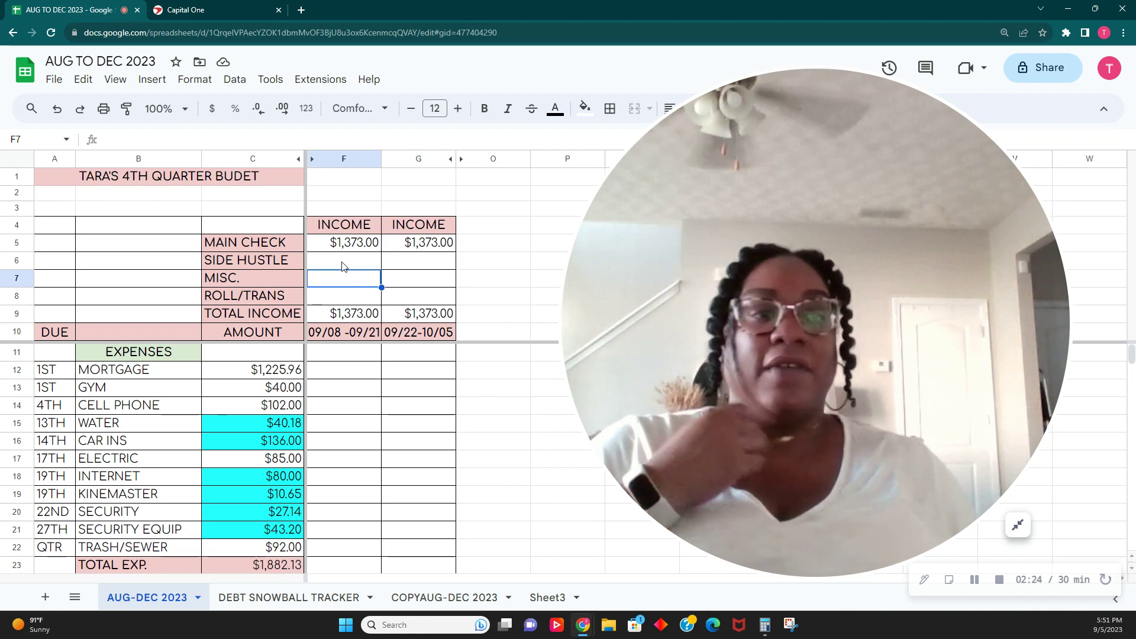
key("Down")
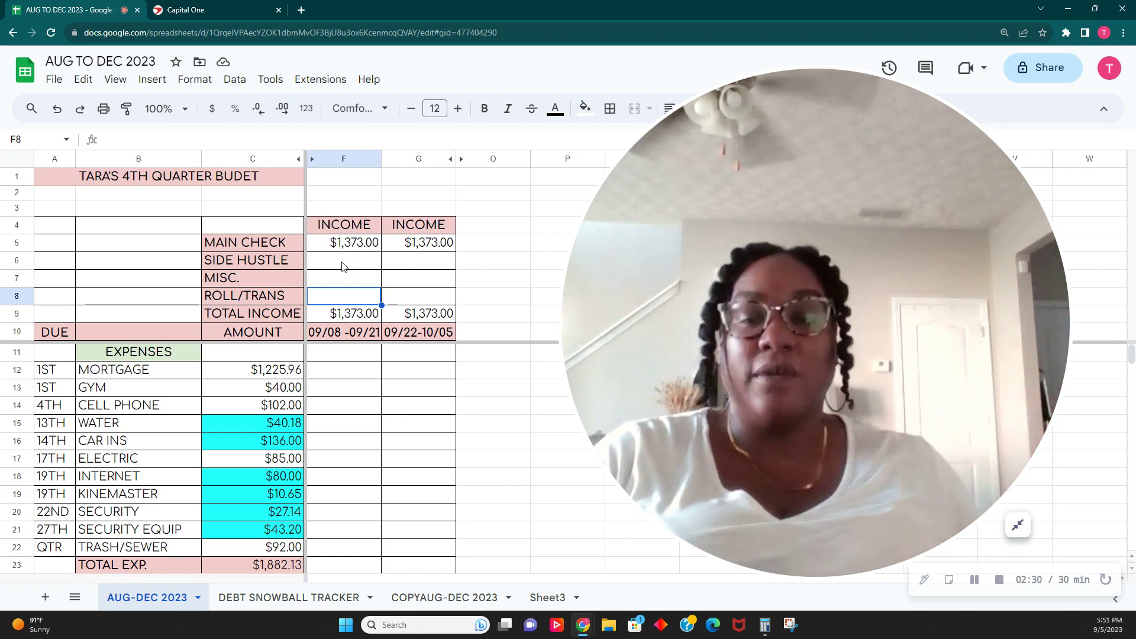
type("0.")
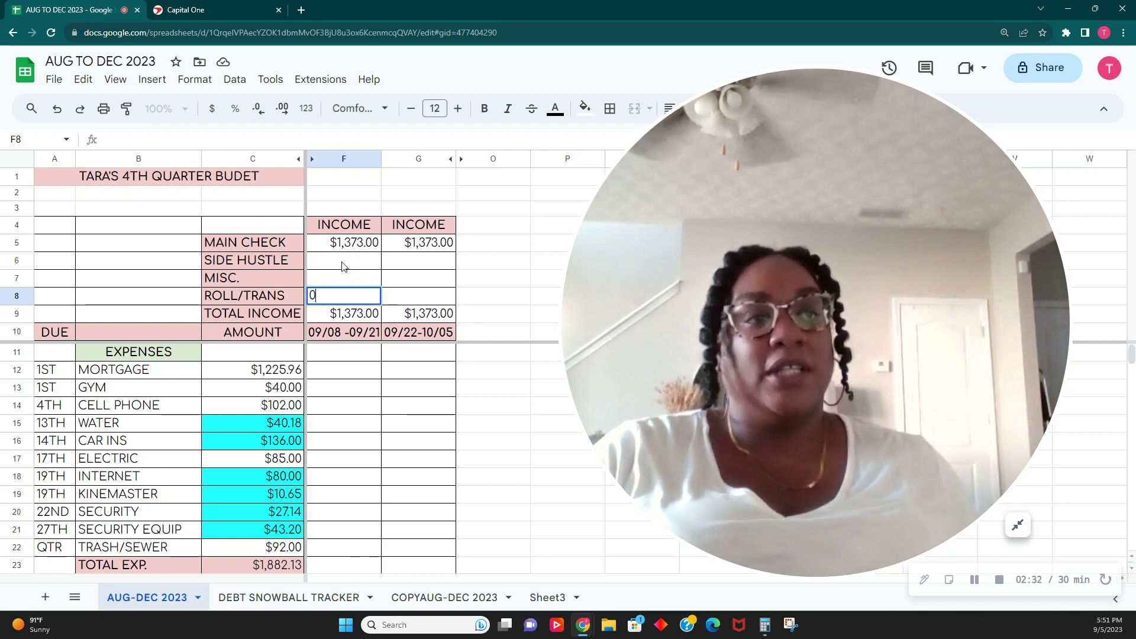
key("BackSpace")
key("BackSpace")
key("BackSpace")
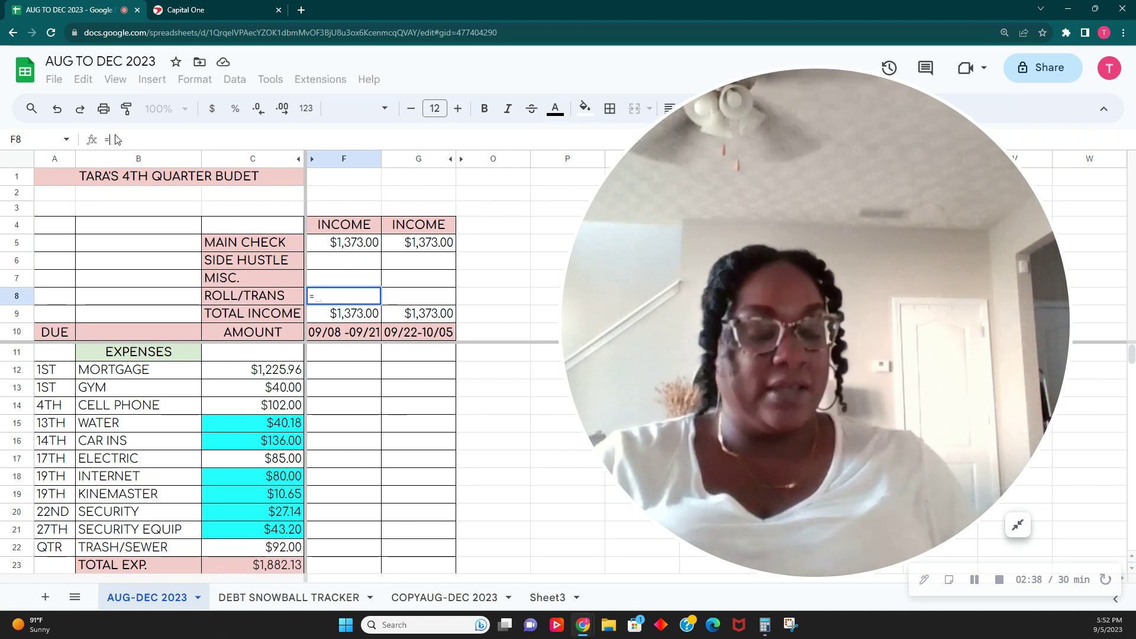
type("=00.00")
key("Tab")
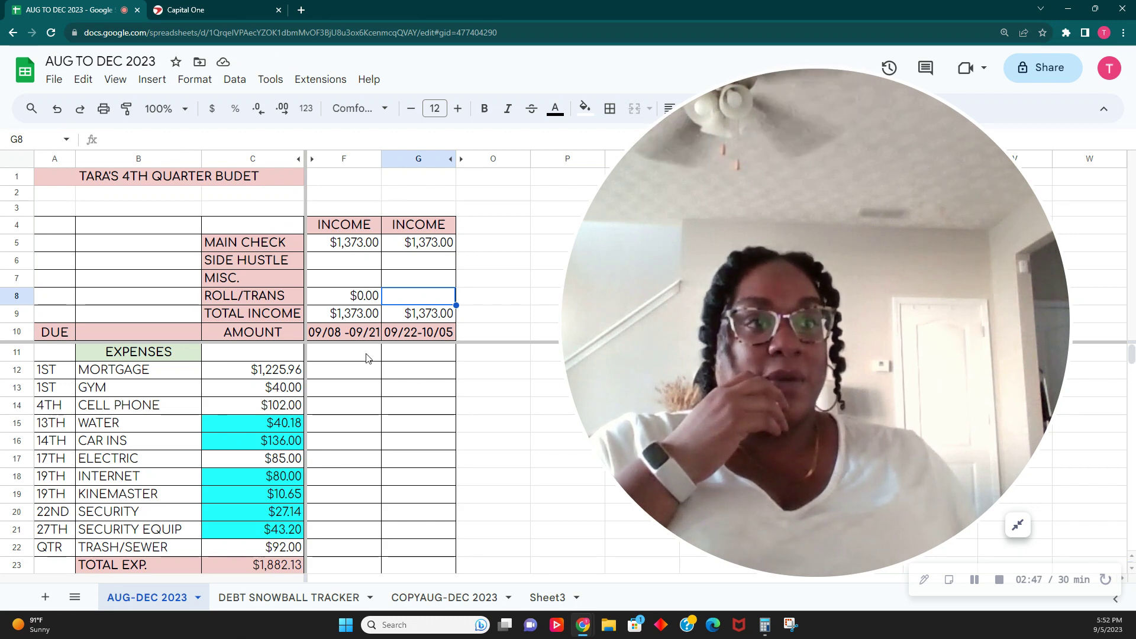
- Switch to the Calculator app to work out the mortgage split
scroll(367, 358, "down", 1)
scroll(367, 358, "up", 1)
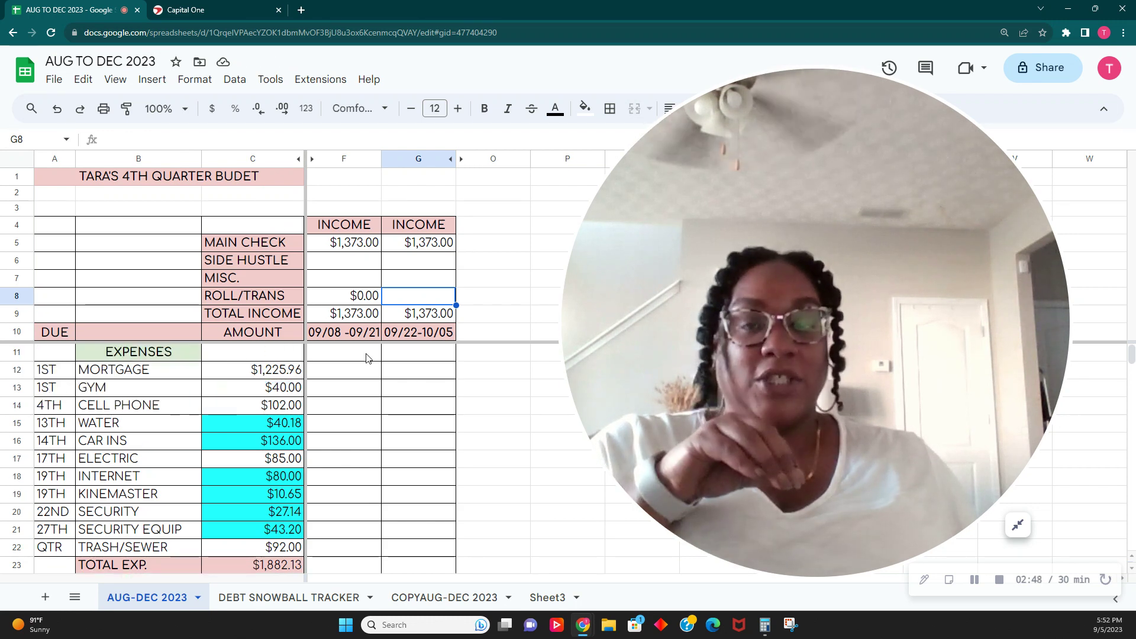
left_click(346, 373)
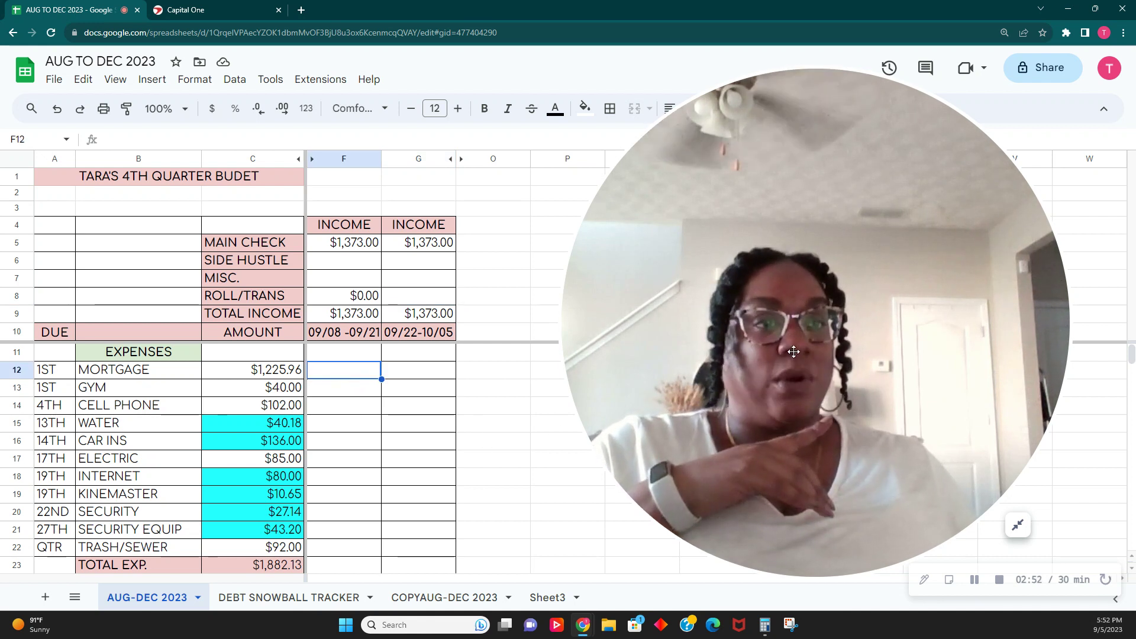
left_click_drag(794, 352, 813, 333)
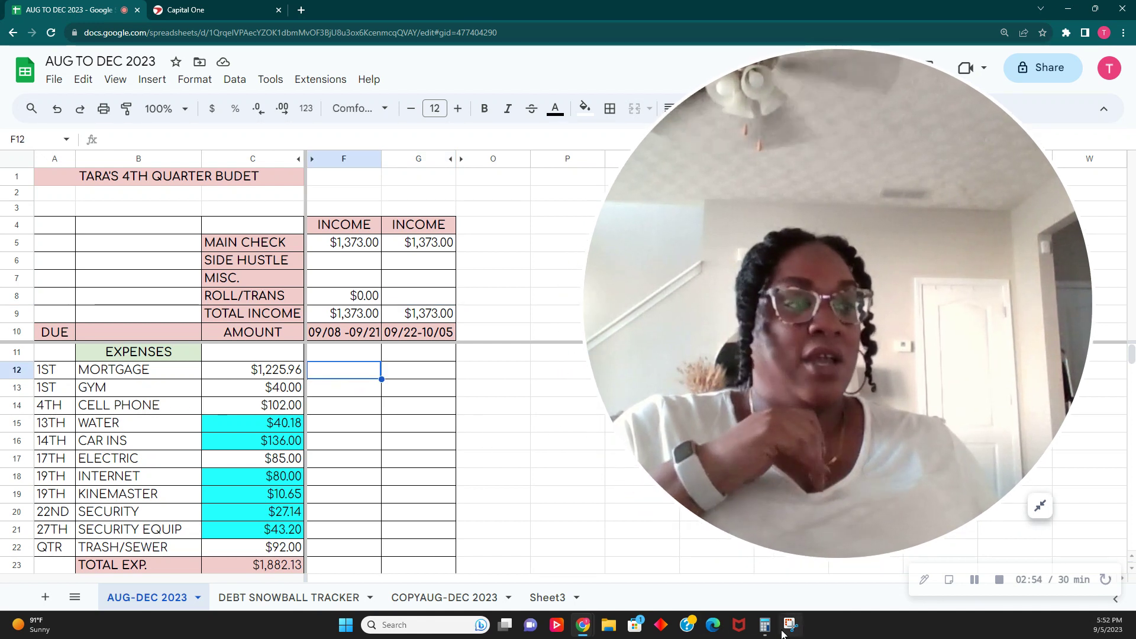
left_click(765, 626)
type("1")
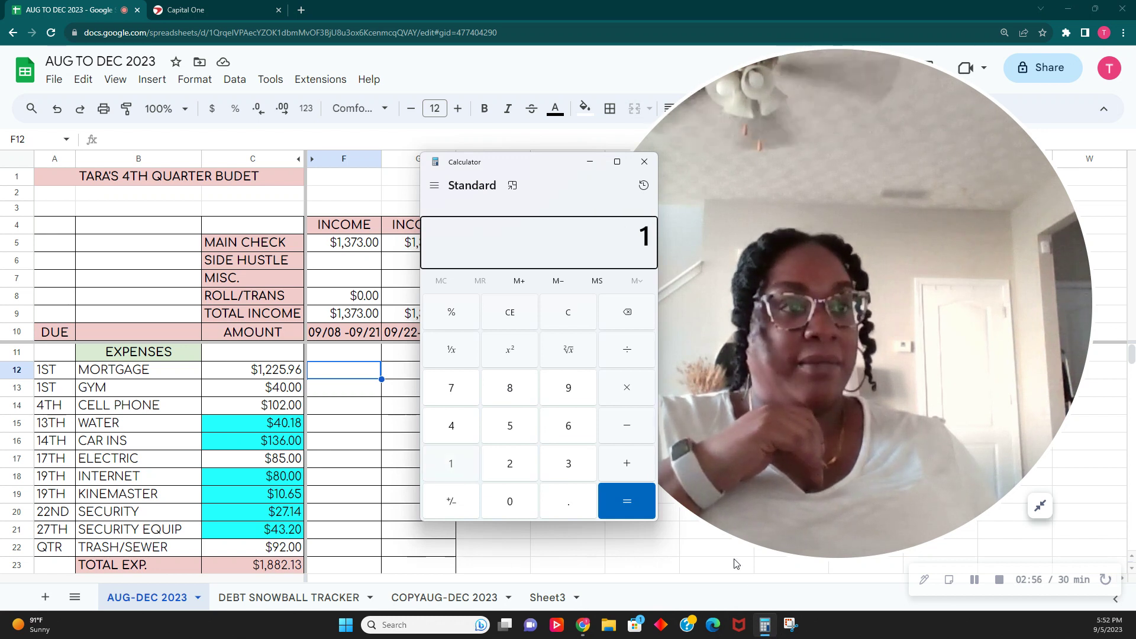
type(",125.96")
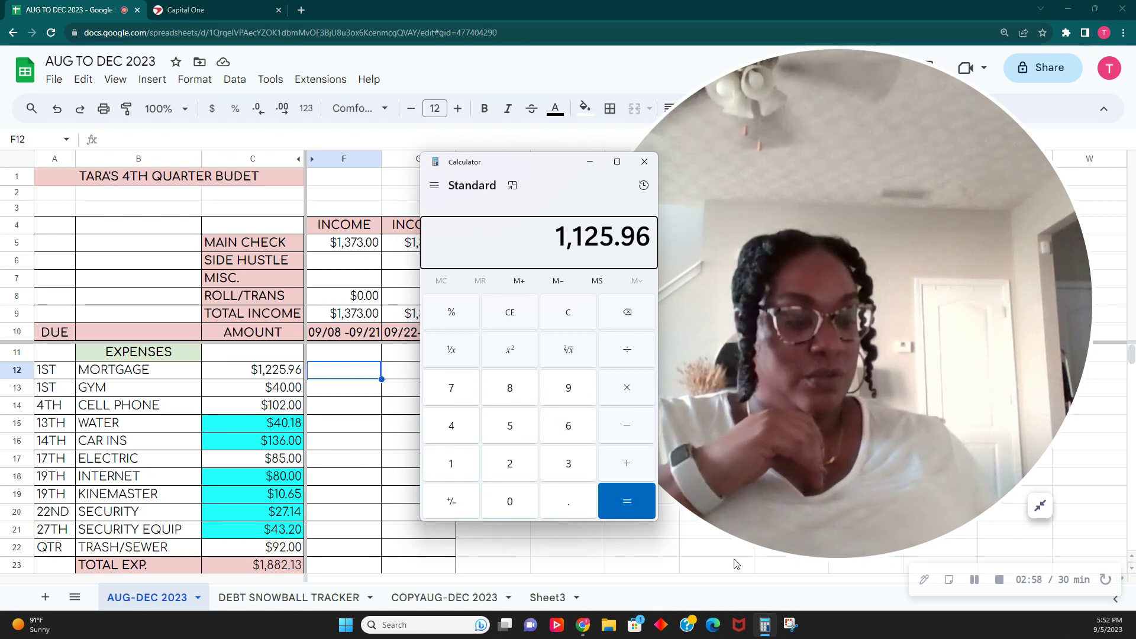
key("slash")
type("20")
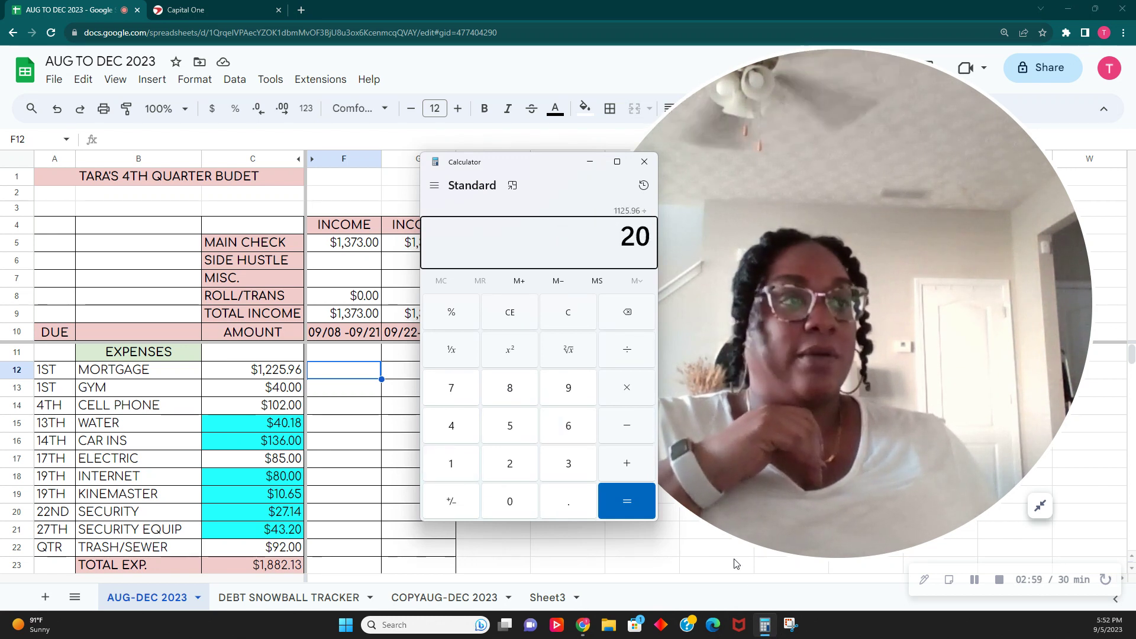
left_click(579, 325)
- Divide the mortgage amount of 1225.96 by 2 and move the calculator clear of the pay period columns
type("1225")
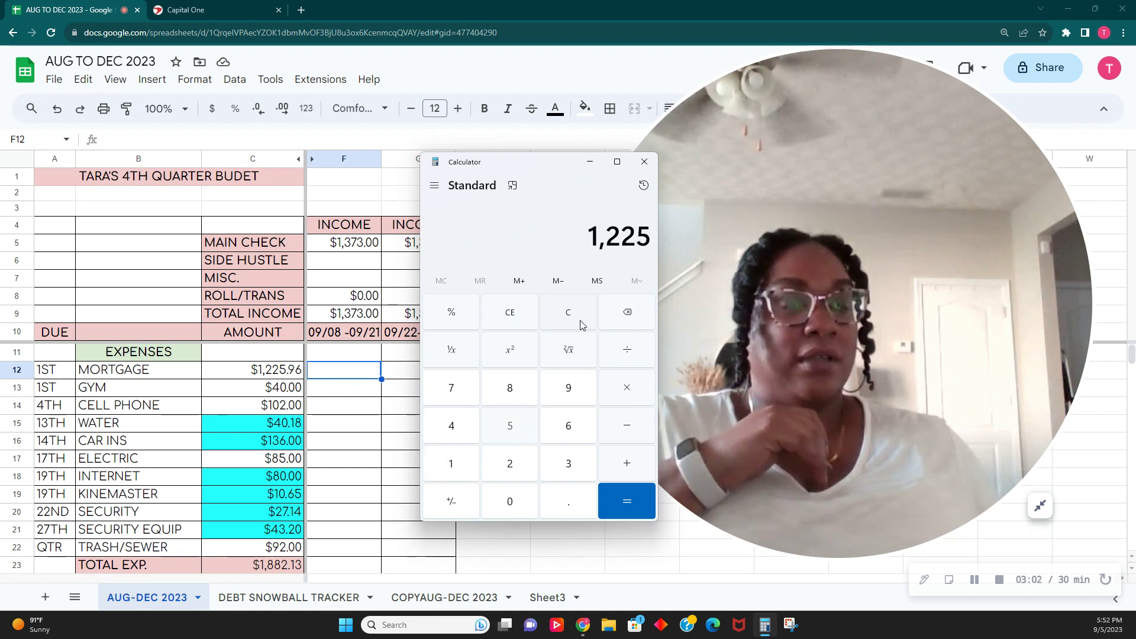
type(".96/2")
key("Return")
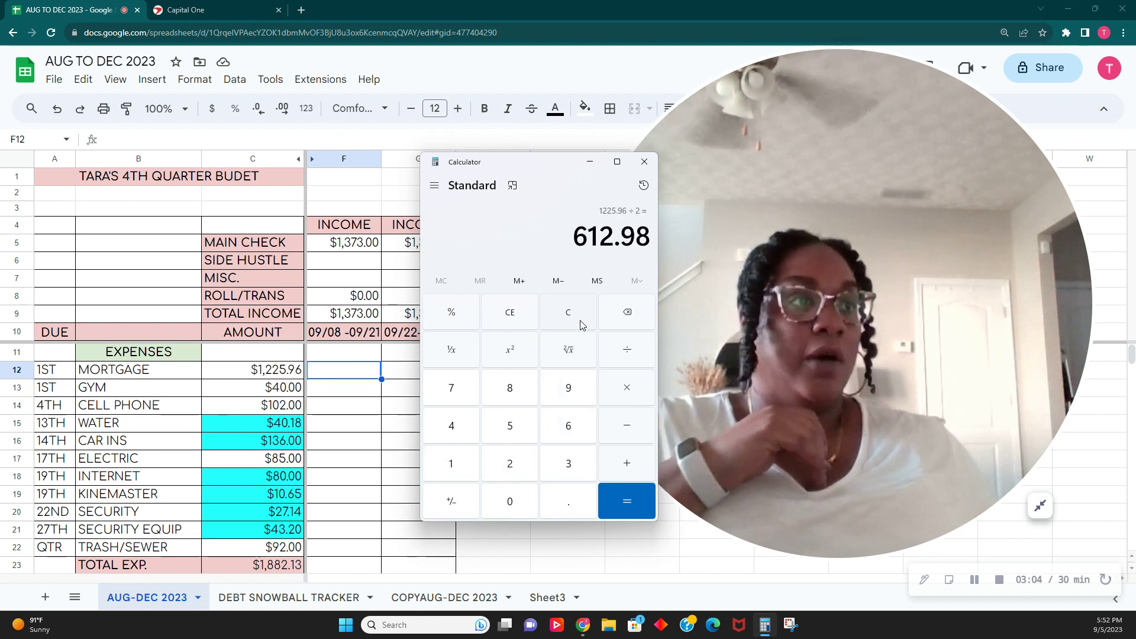
left_click_drag(510, 168, 581, 112)
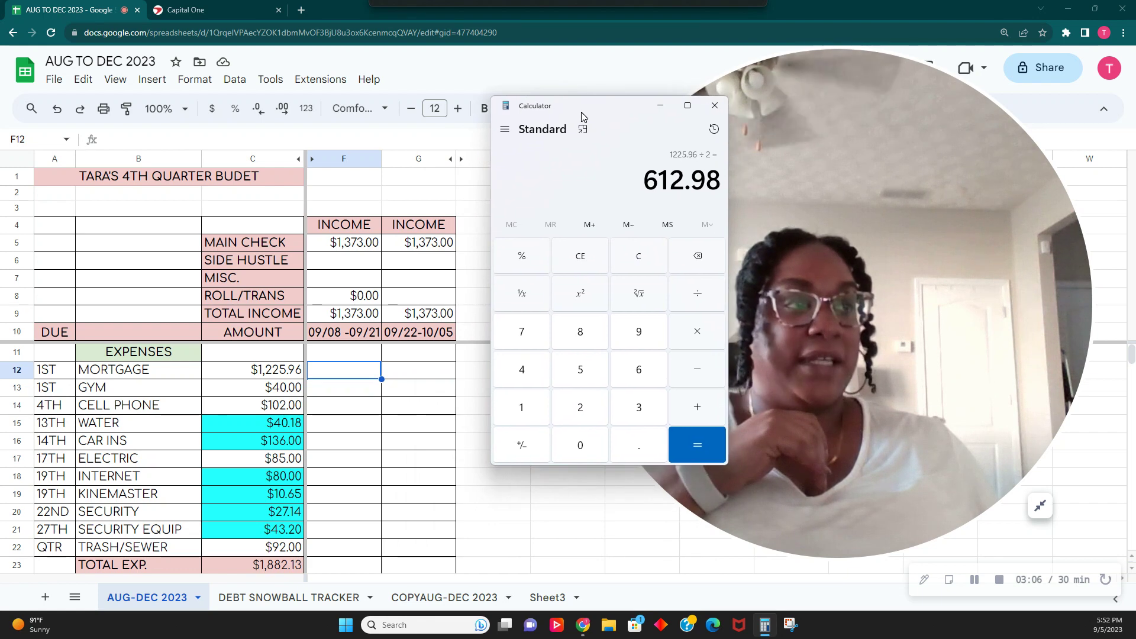
- Return to the budget sheet and enter 612.98 as the mortgage expense for both the 09/08-09/21 and 09/22-10/05 pay periods
left_click(352, 377)
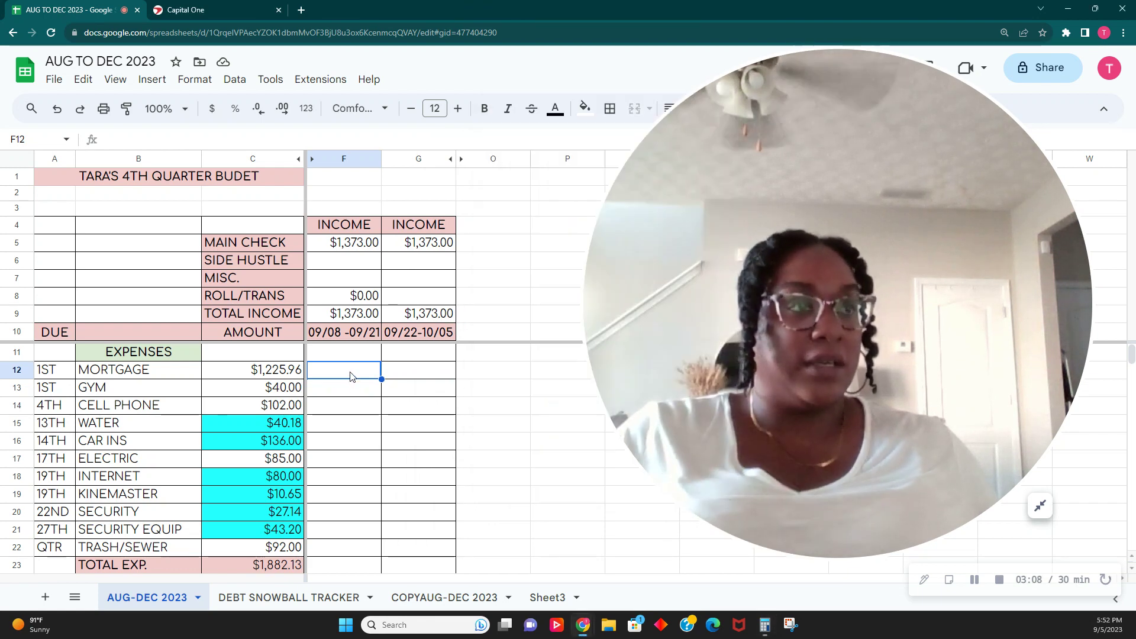
type("612.98")
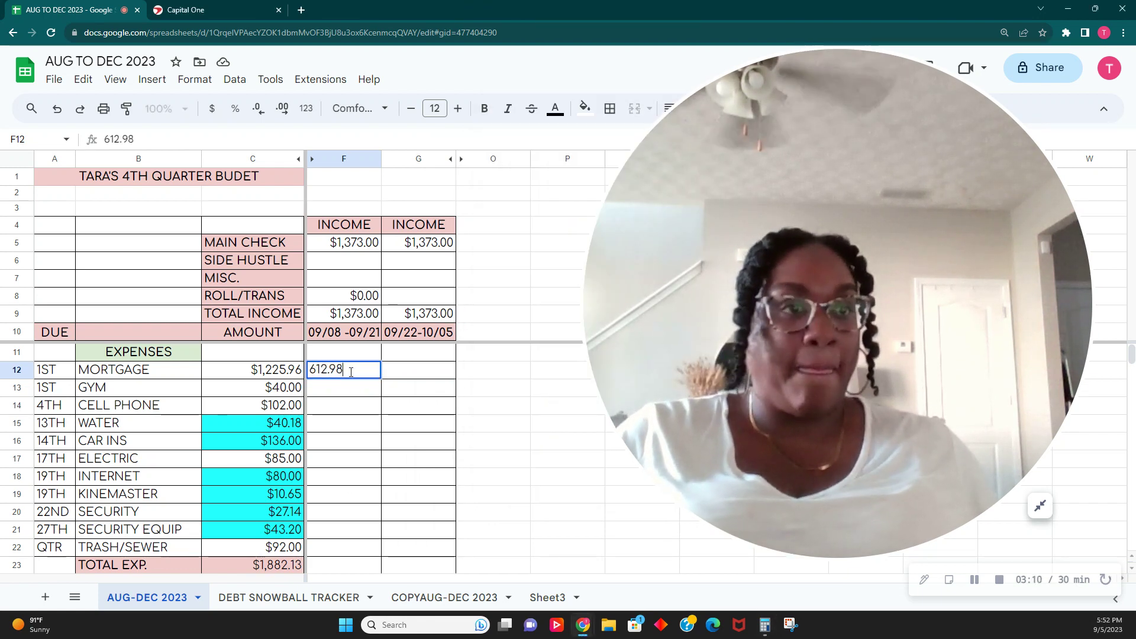
key("Tab")
type("6")
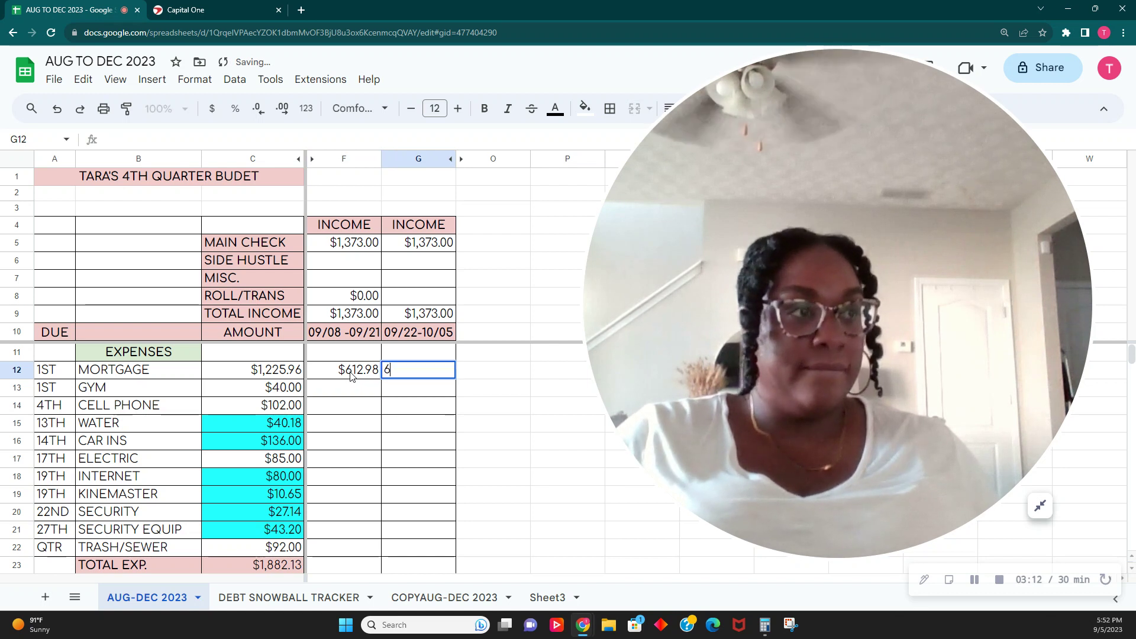
type("12.98")
key("Return")
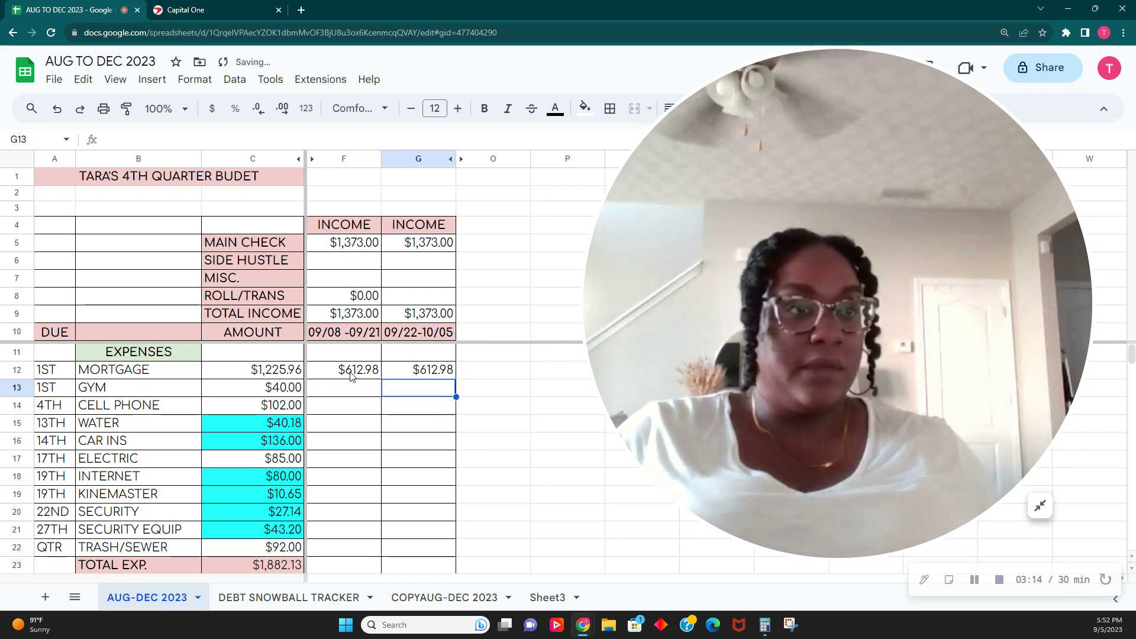
- Enter 40.00 as the gym expense for the 09/22-10/05 pay period
left_click_drag(351, 377, 402, 372)
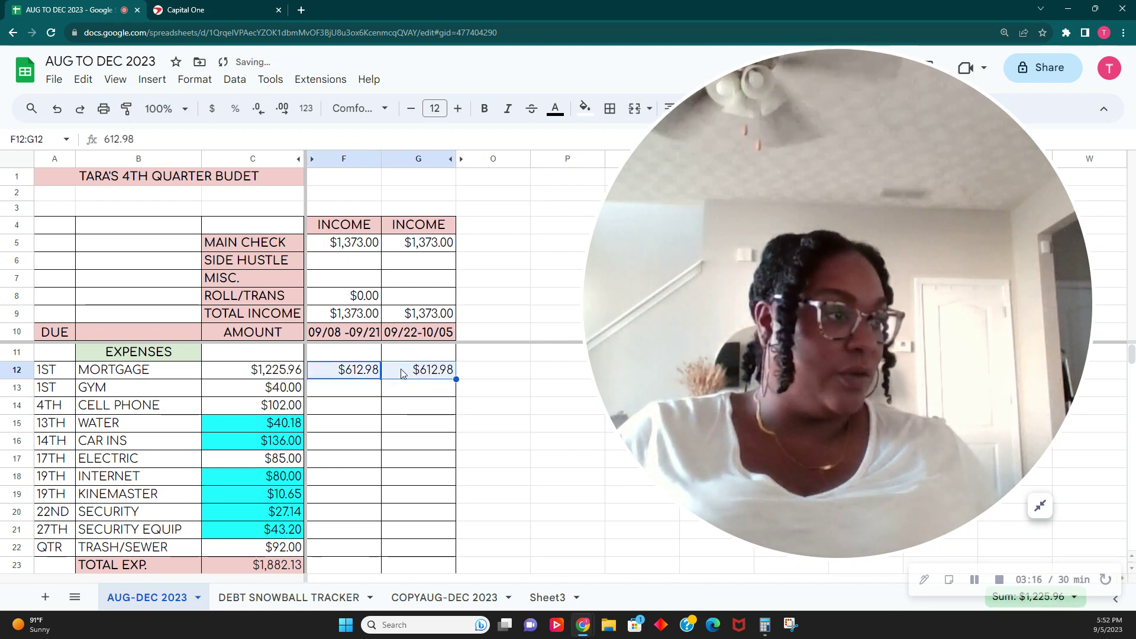
left_click(343, 393)
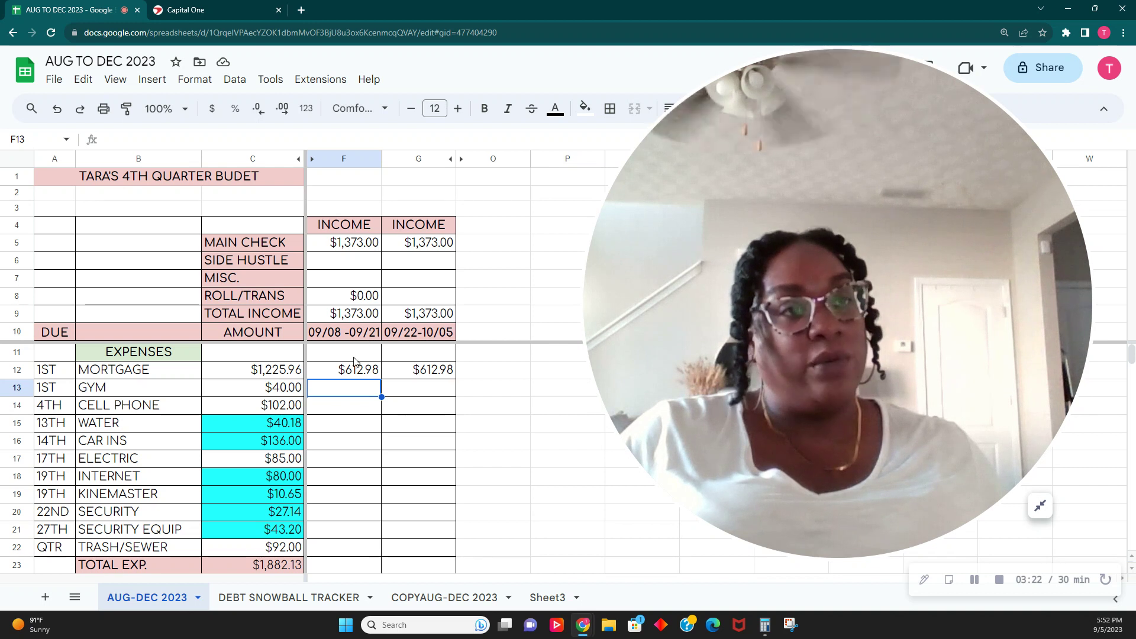
left_click(412, 391)
type("40")
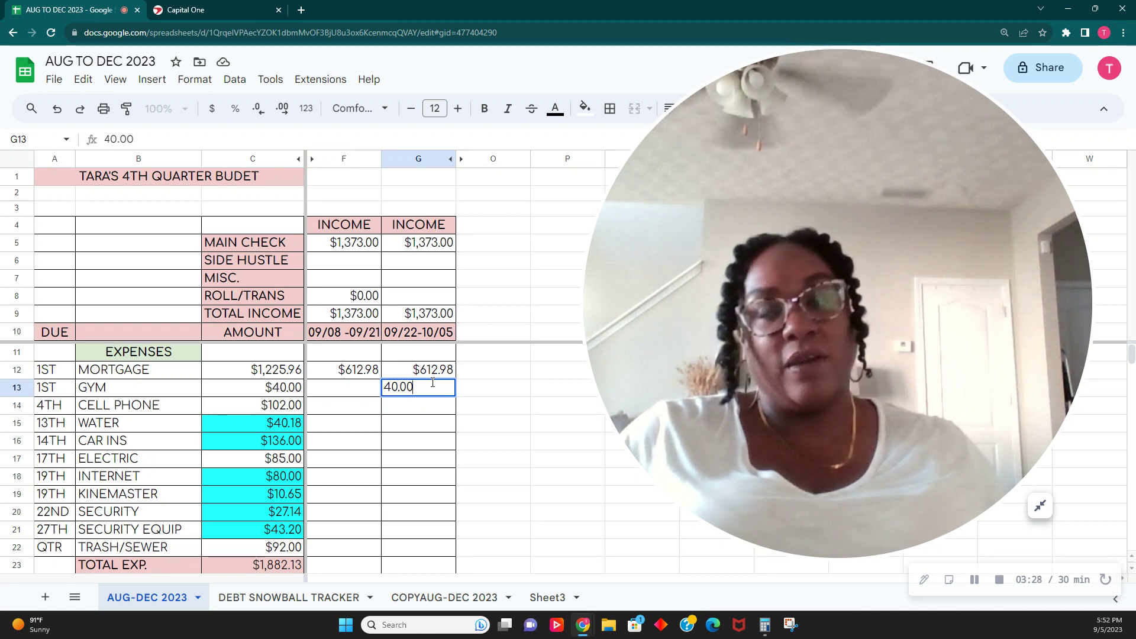
- Switch to the Capital One site and look through the account summary down to the Zumba Vibes account's balance
left_click(232, 18)
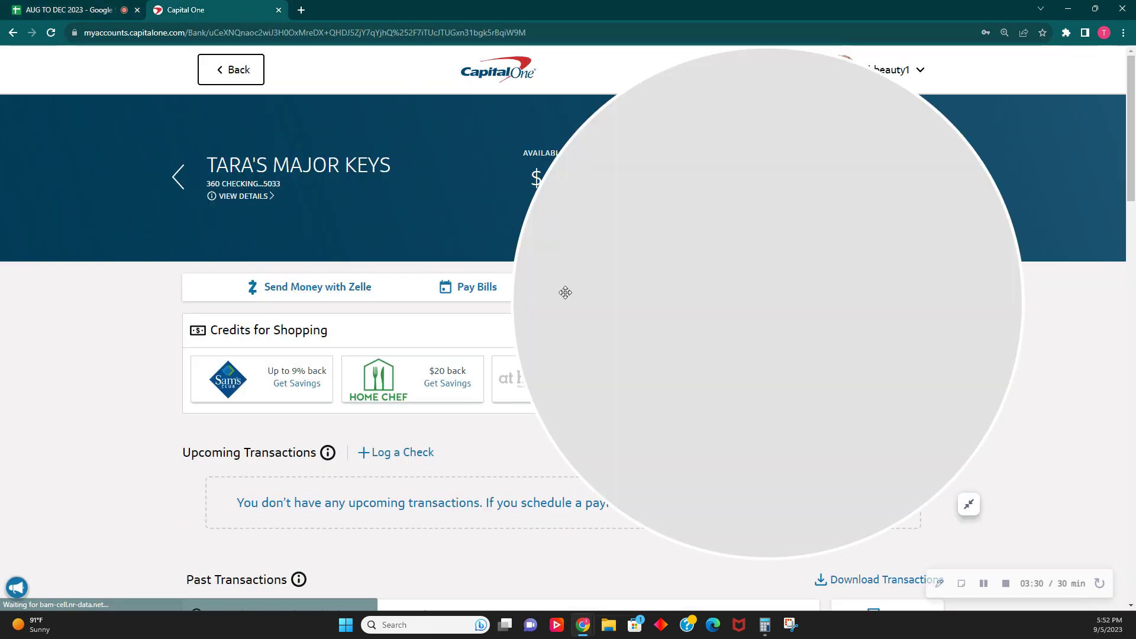
left_click(968, 504)
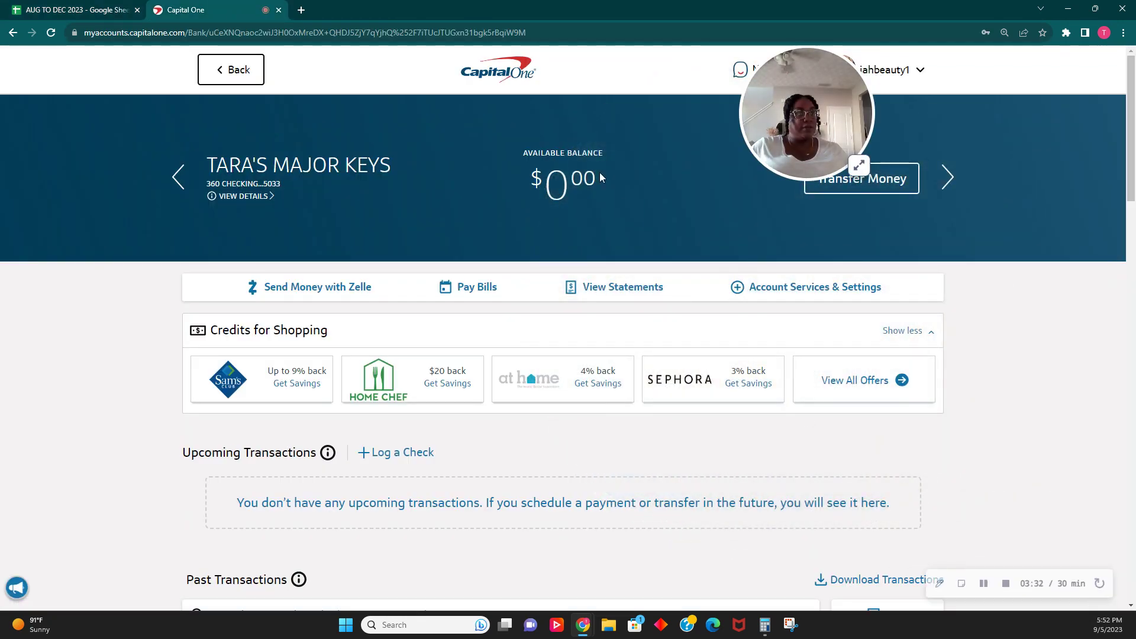
left_click(484, 71)
scroll(528, 224, "down", 15)
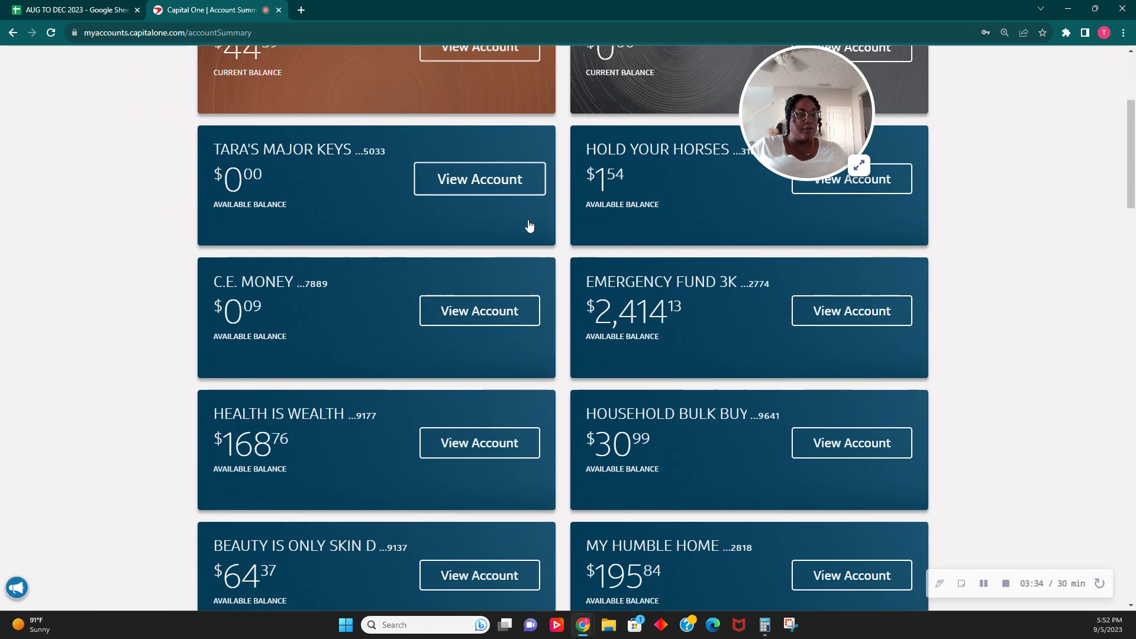
scroll(528, 230, "down", 10)
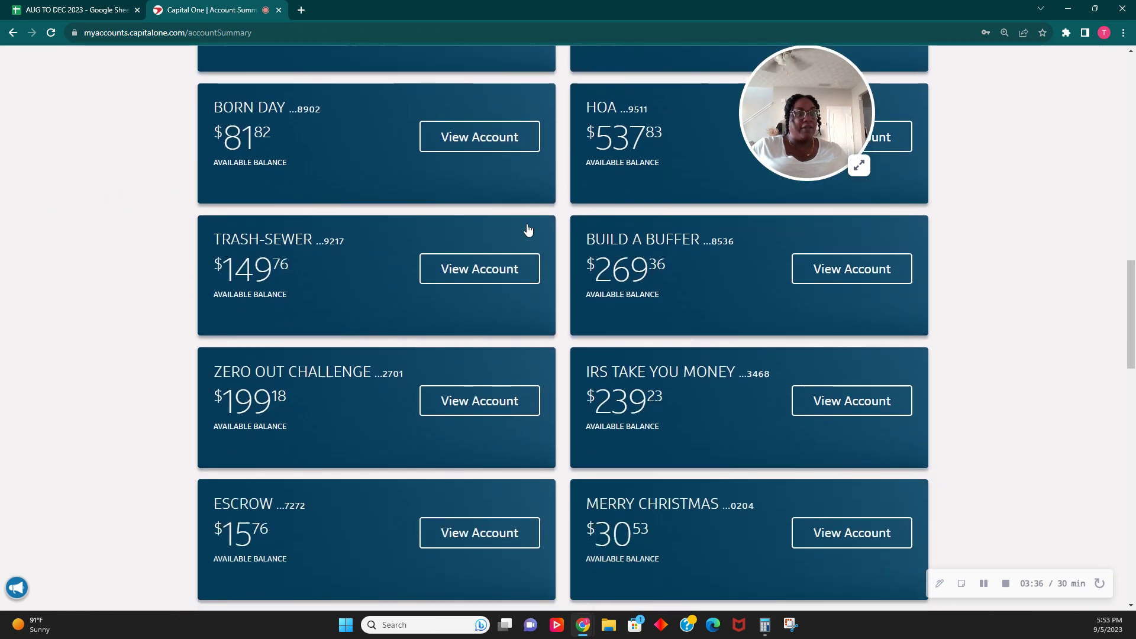
scroll(527, 229, "down", 2)
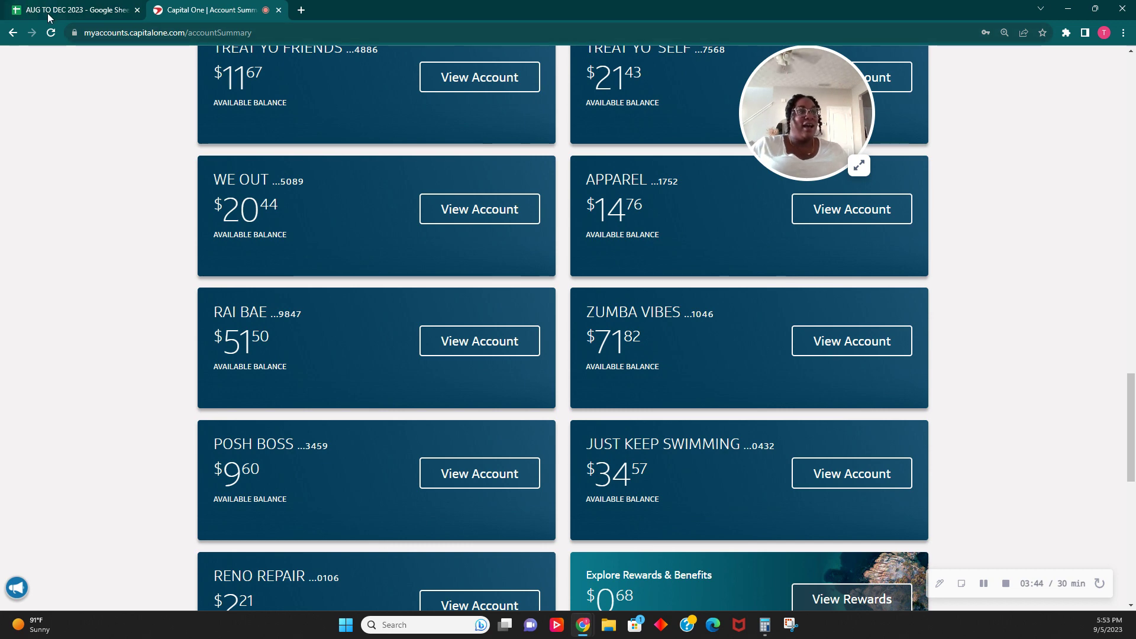
- Return to the budget sheet and enter =40 as the ROLL/TRANS income for the 09/22-10/05 pay period
left_click(27, 7)
left_click(469, 388)
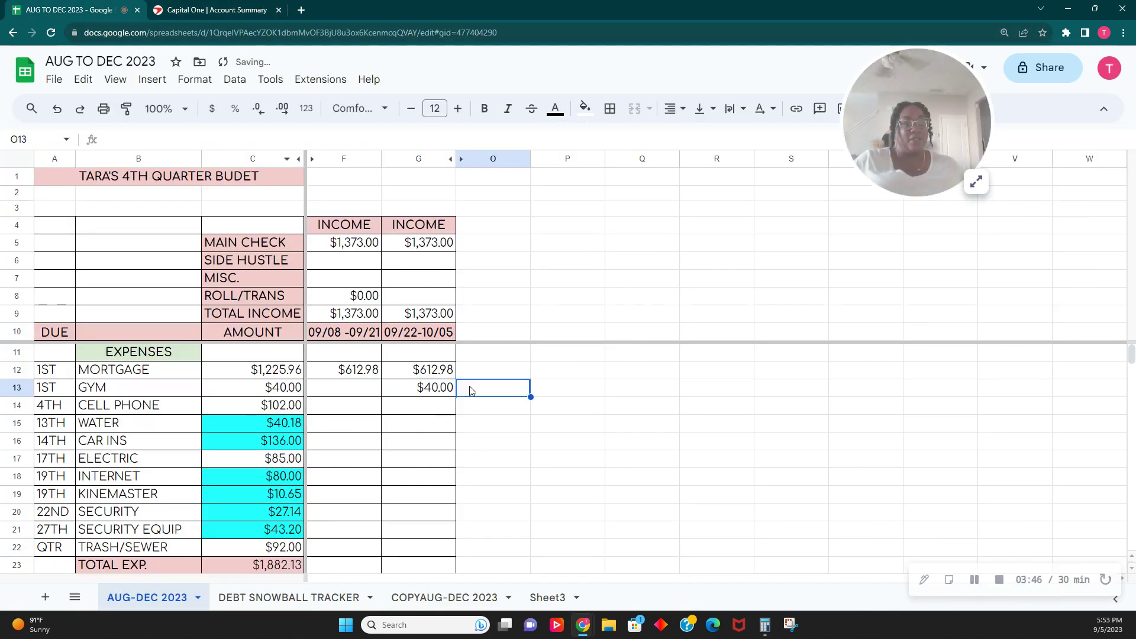
left_click(431, 395)
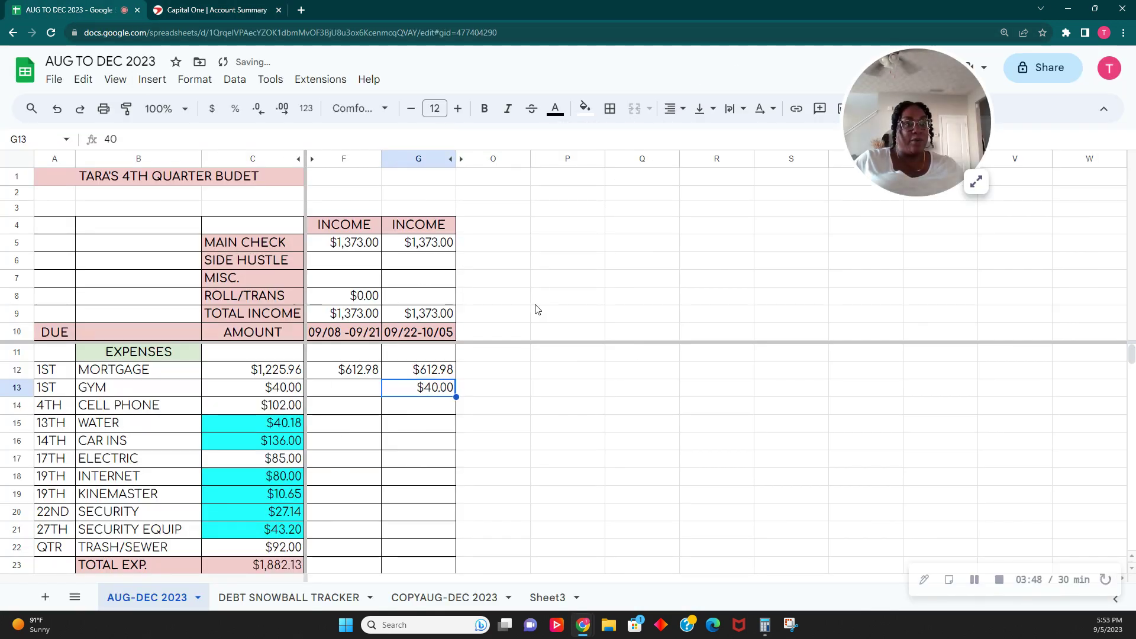
left_click(451, 302)
type("=")
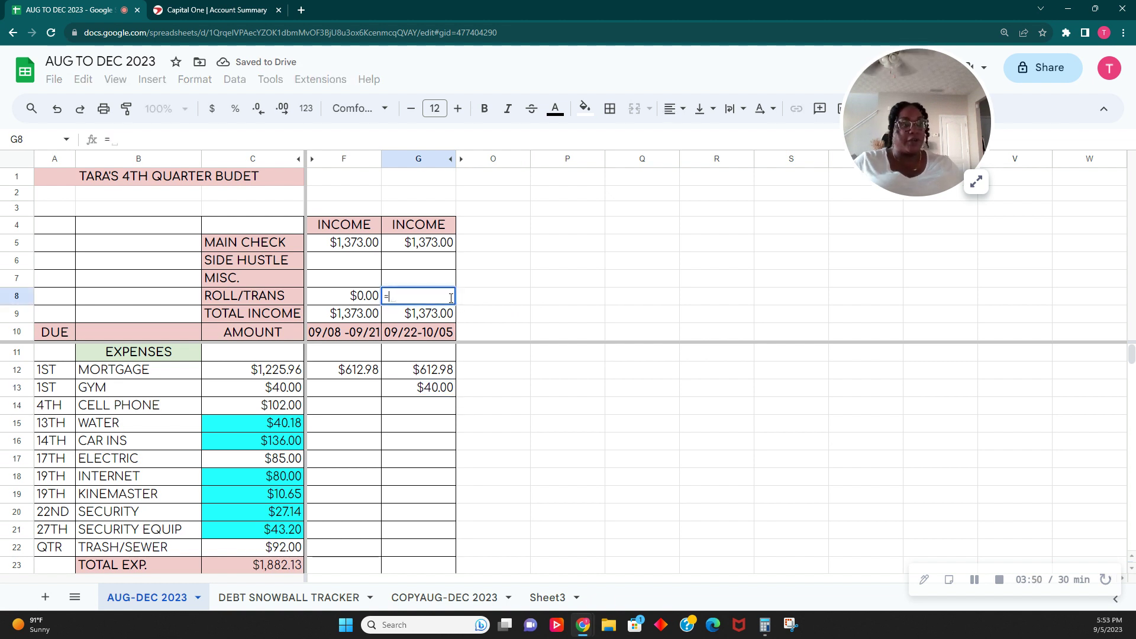
type("40")
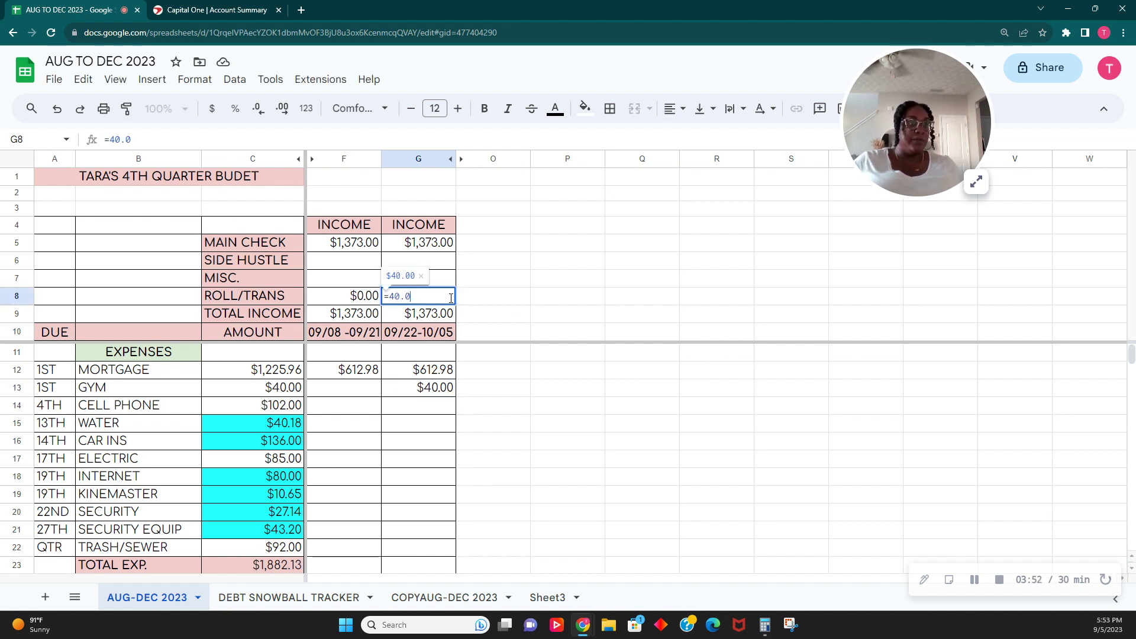
key("Tab")
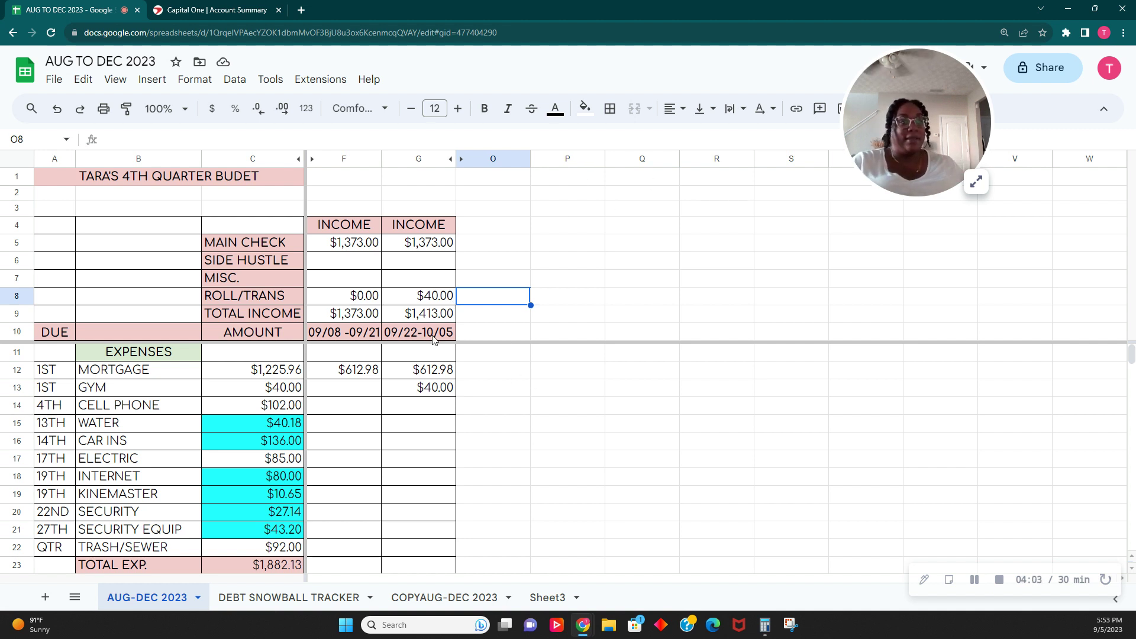
- Add the note "TRANS. FROM ZUMBA ACCT" to the ROLL/TRANS income cell of the 09/22-10/05 pay period
left_click(977, 183)
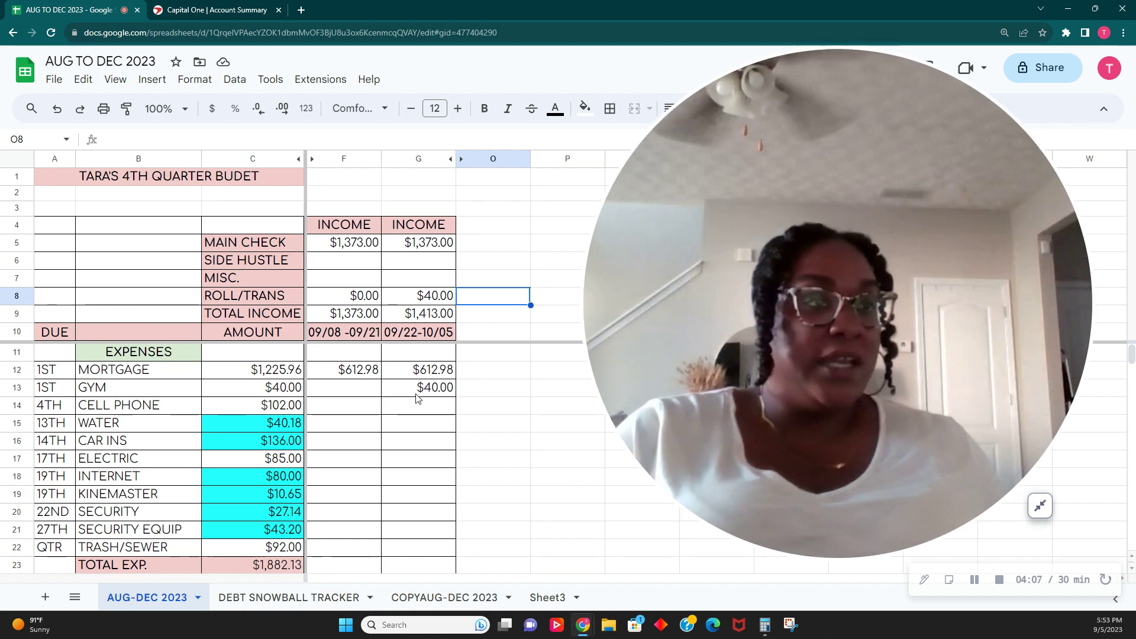
left_click(421, 297)
right_click(422, 297)
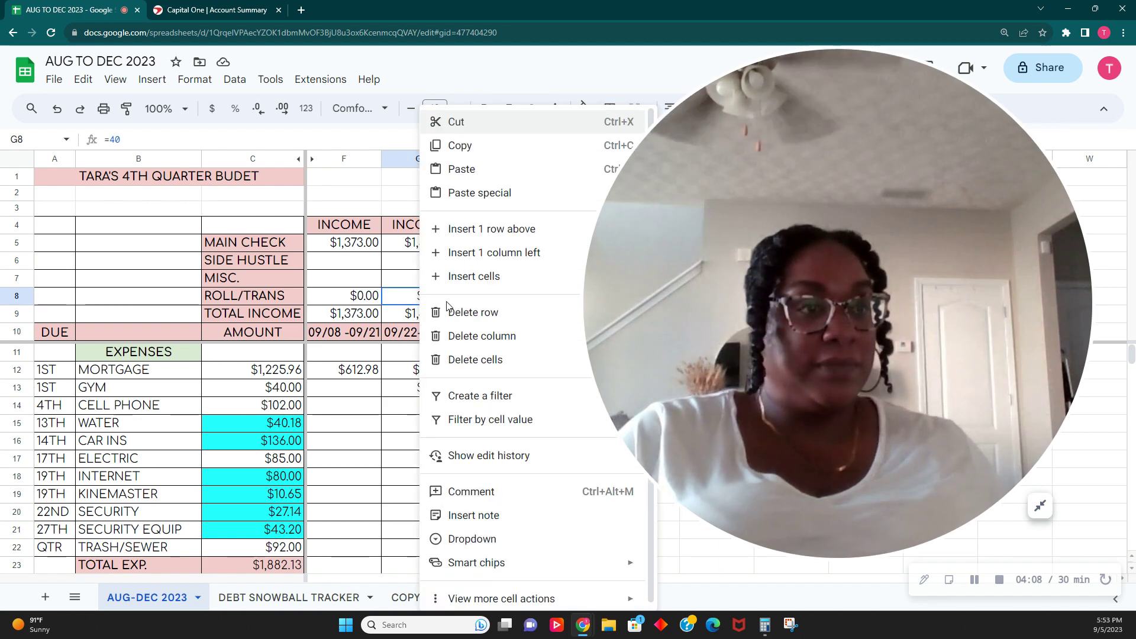
left_click(454, 518)
type("t")
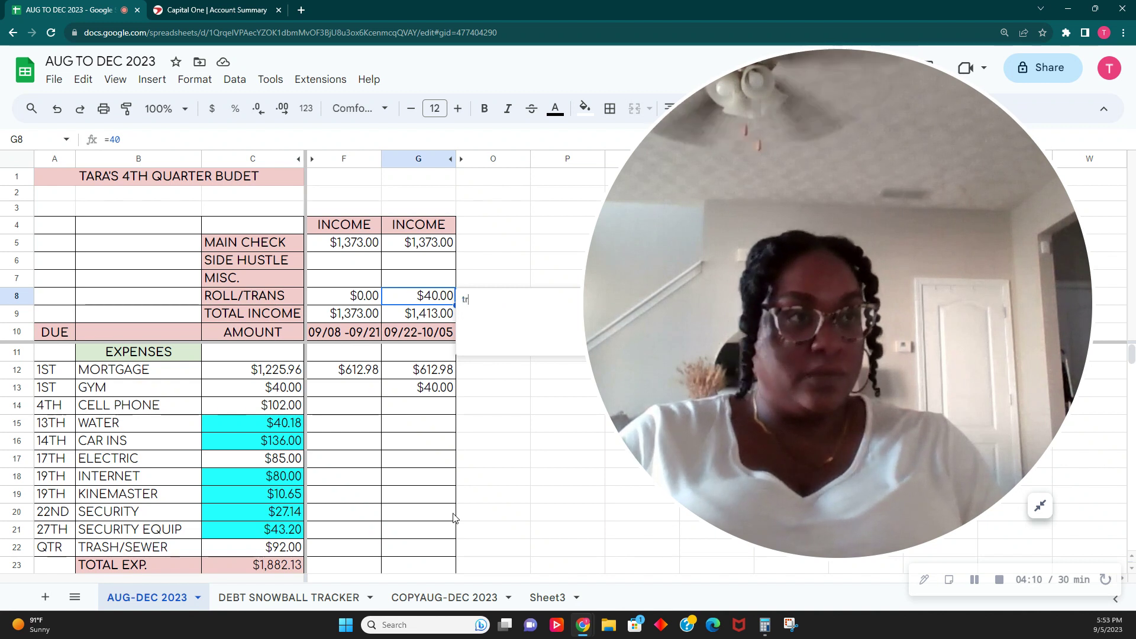
key("BackSpace")
type("TRANS")
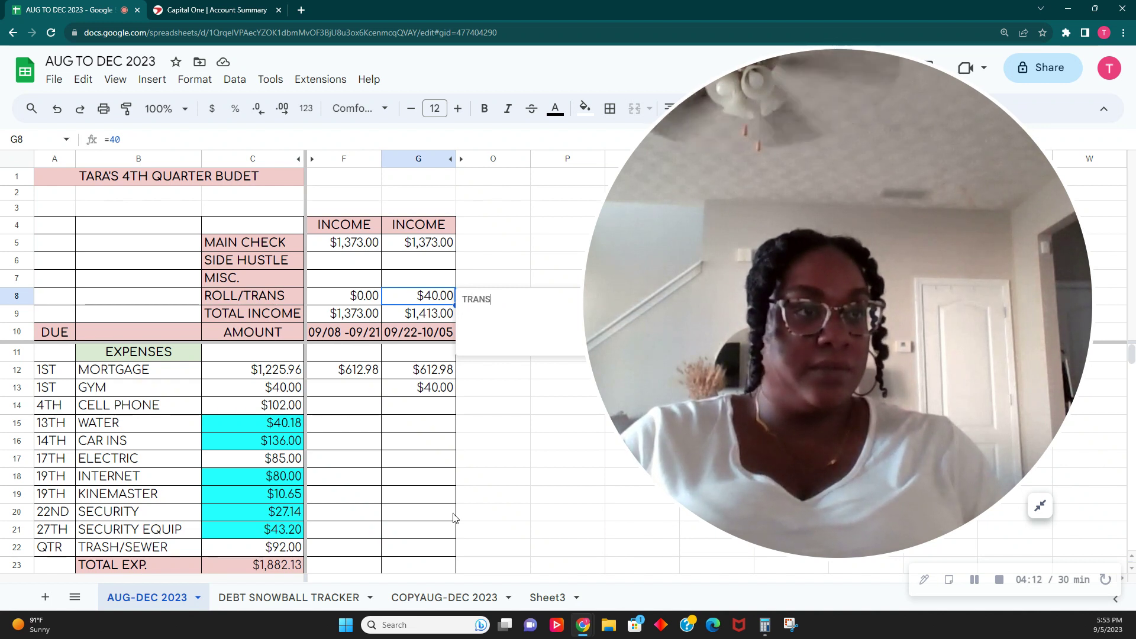
type(". FROM Z")
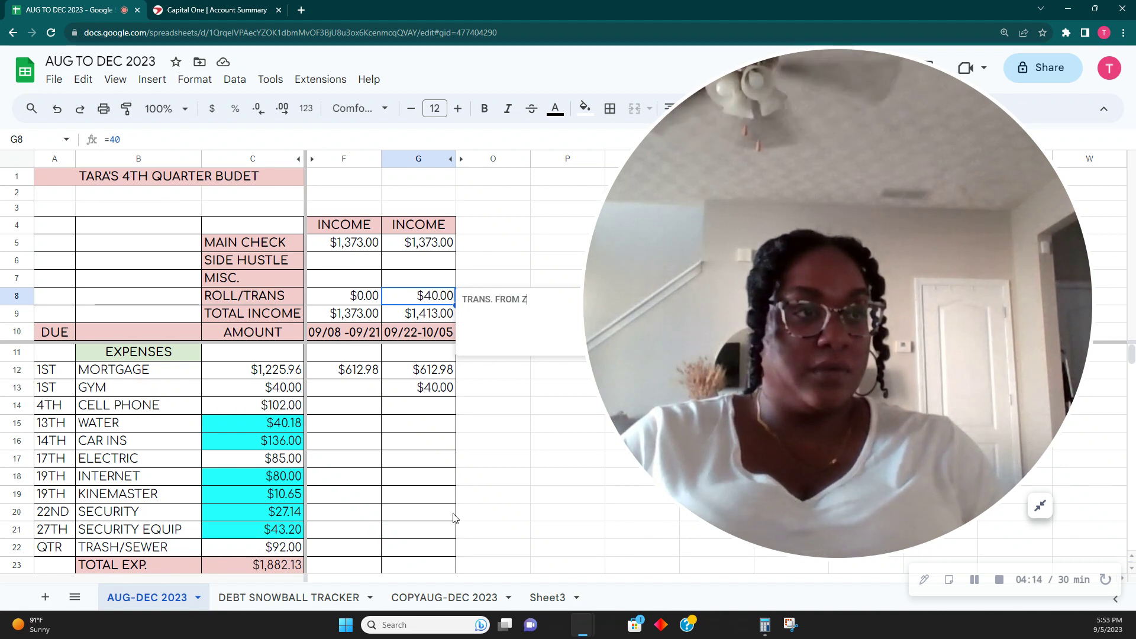
type("UMBA ACCT")
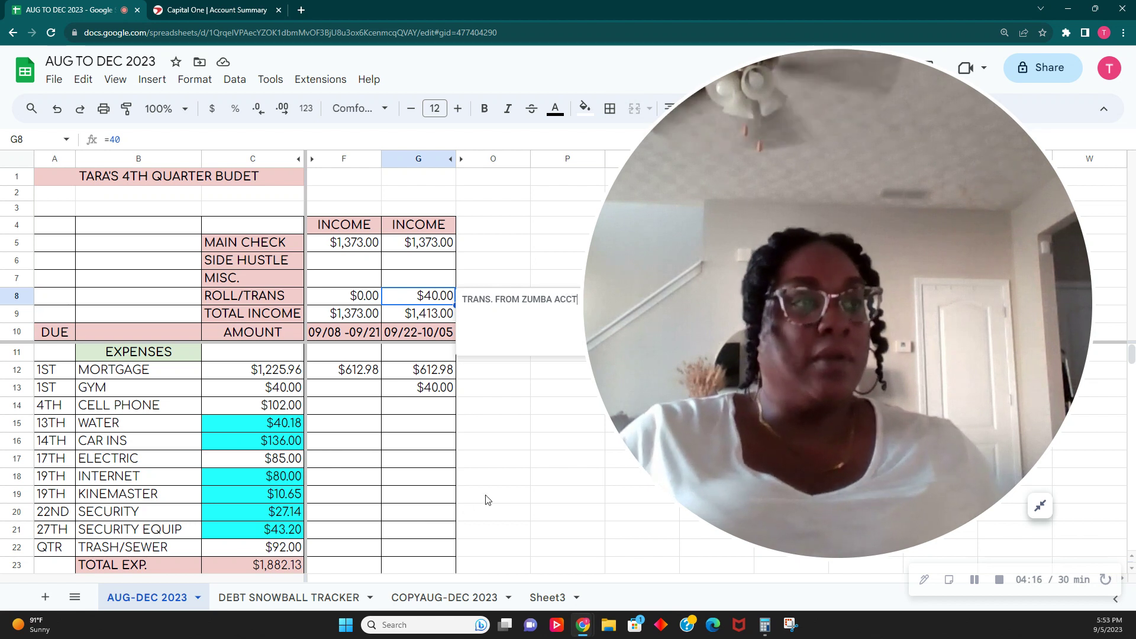
left_click_drag(744, 436, 812, 436)
left_click(541, 478)
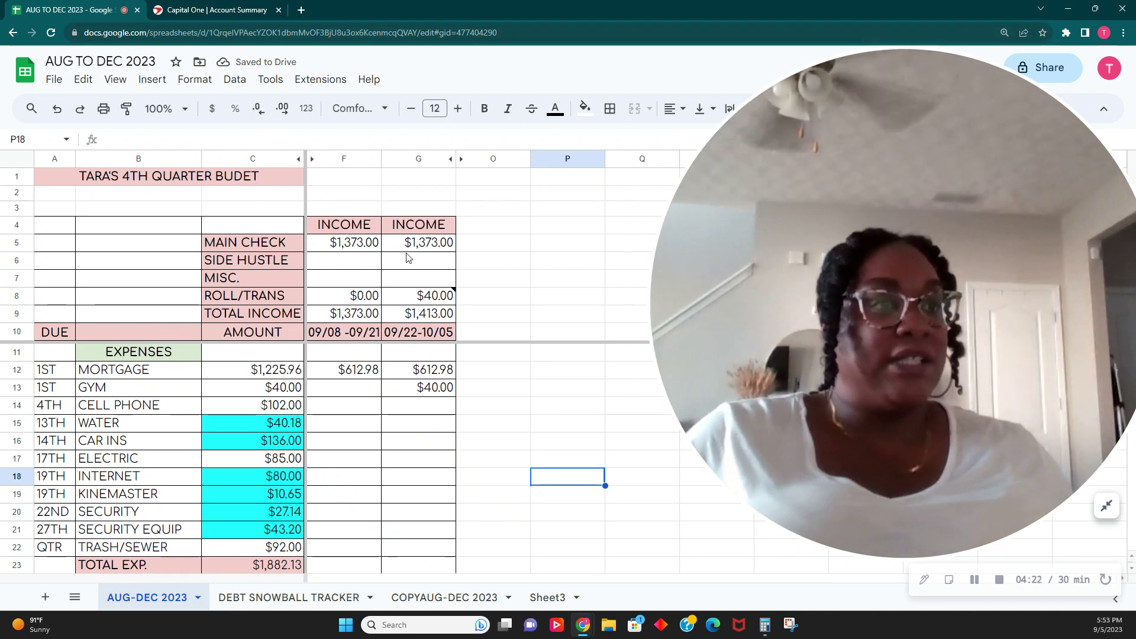
- Enter 102.00 as the cell phone expense for the 09/22-10/05 pay period
left_click(330, 410)
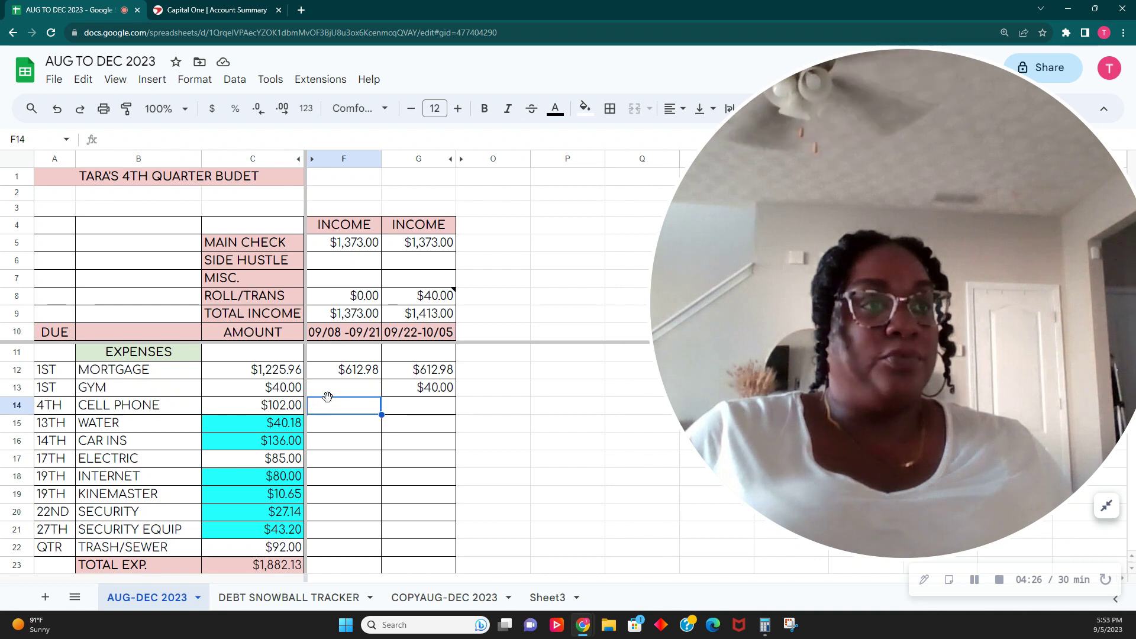
left_click(430, 413)
type("1")
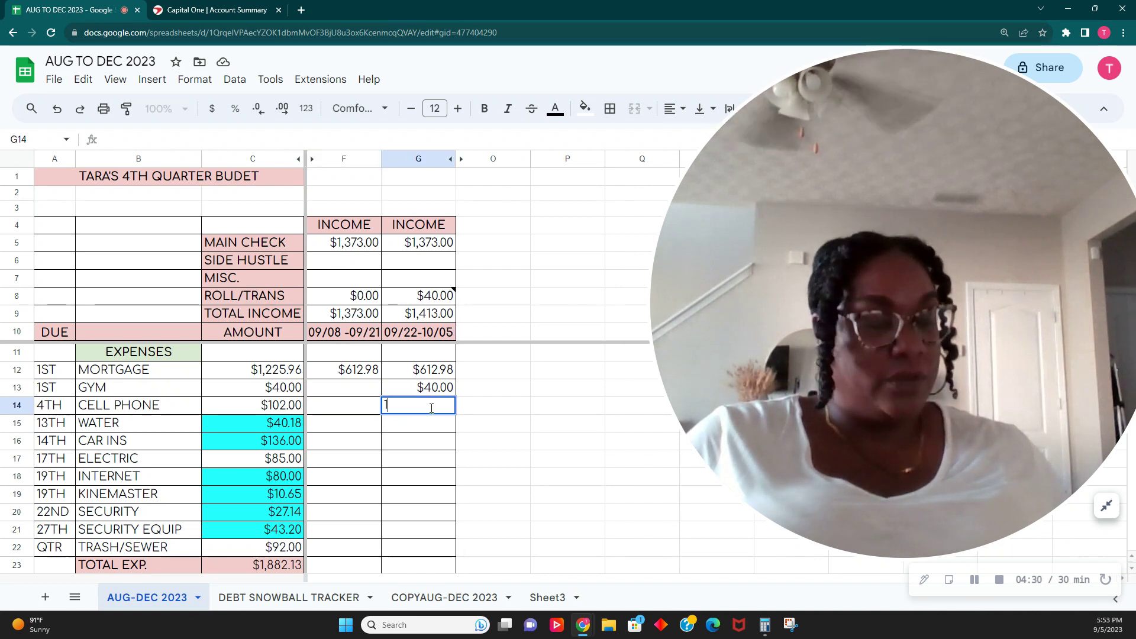
type("02.00")
key("Return")
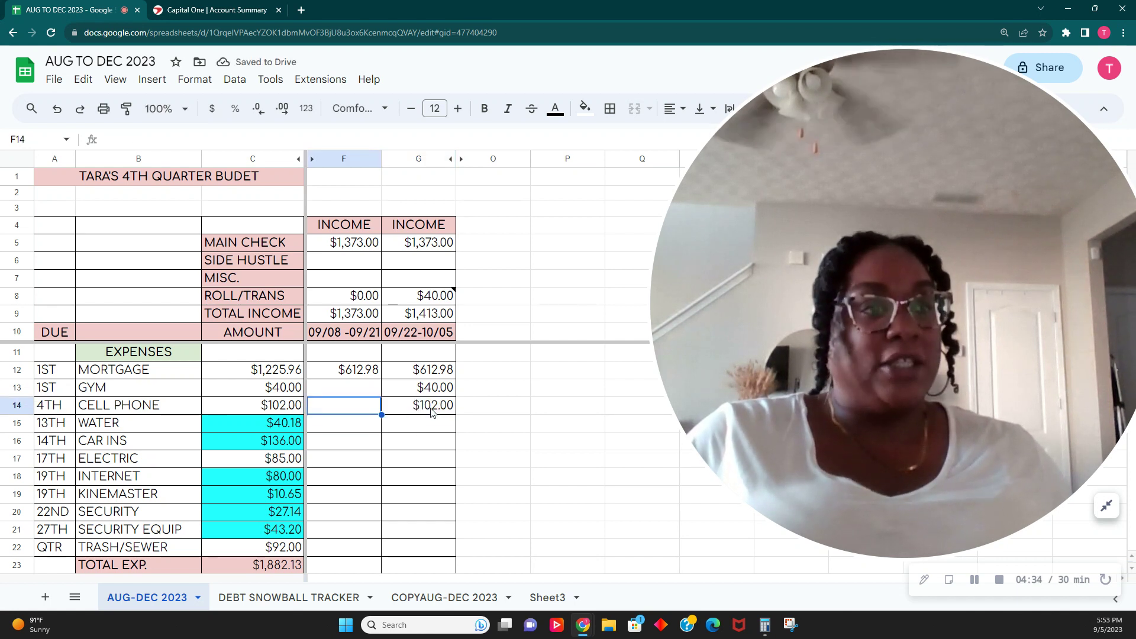
left_click(431, 413)
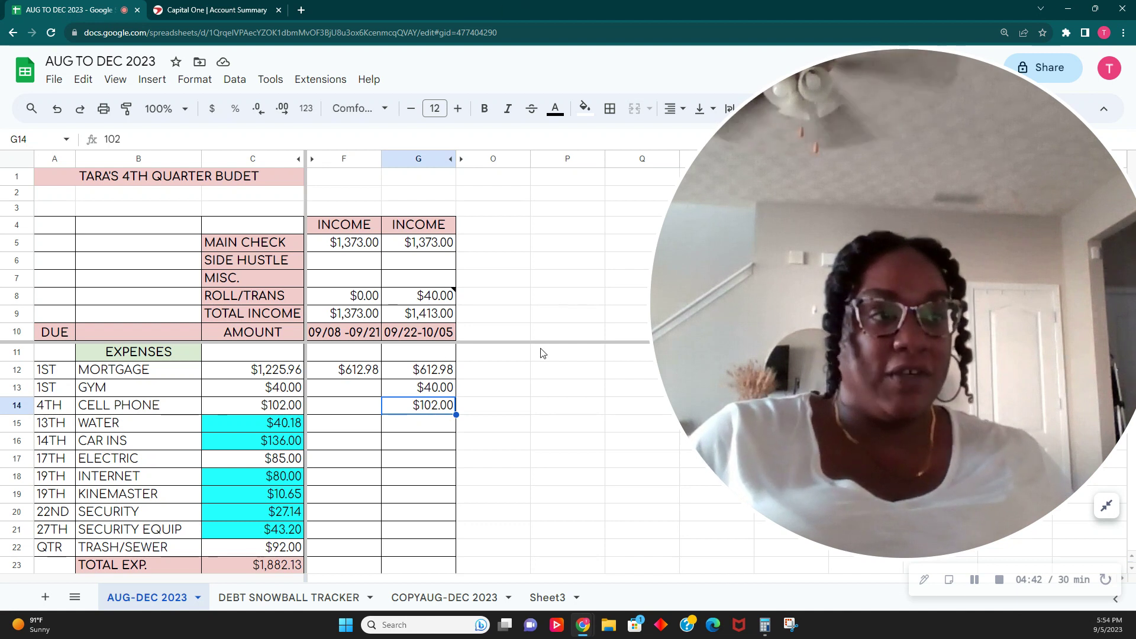
- Enter 40.18 as the water expense for the 09/08-09/21 pay period
left_click(345, 427)
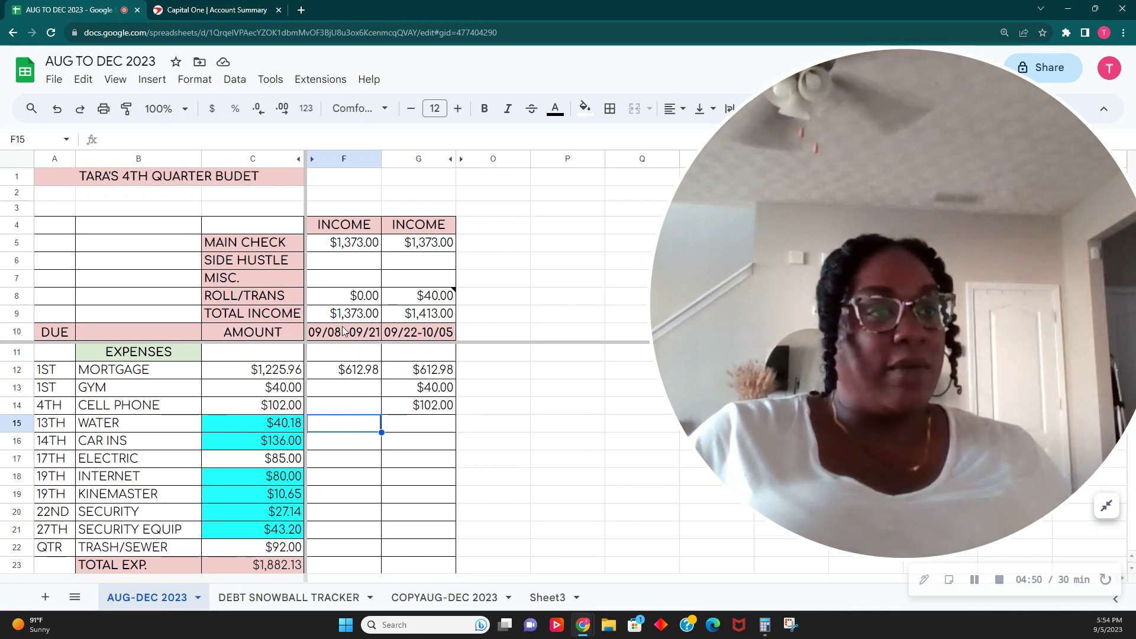
type("1")
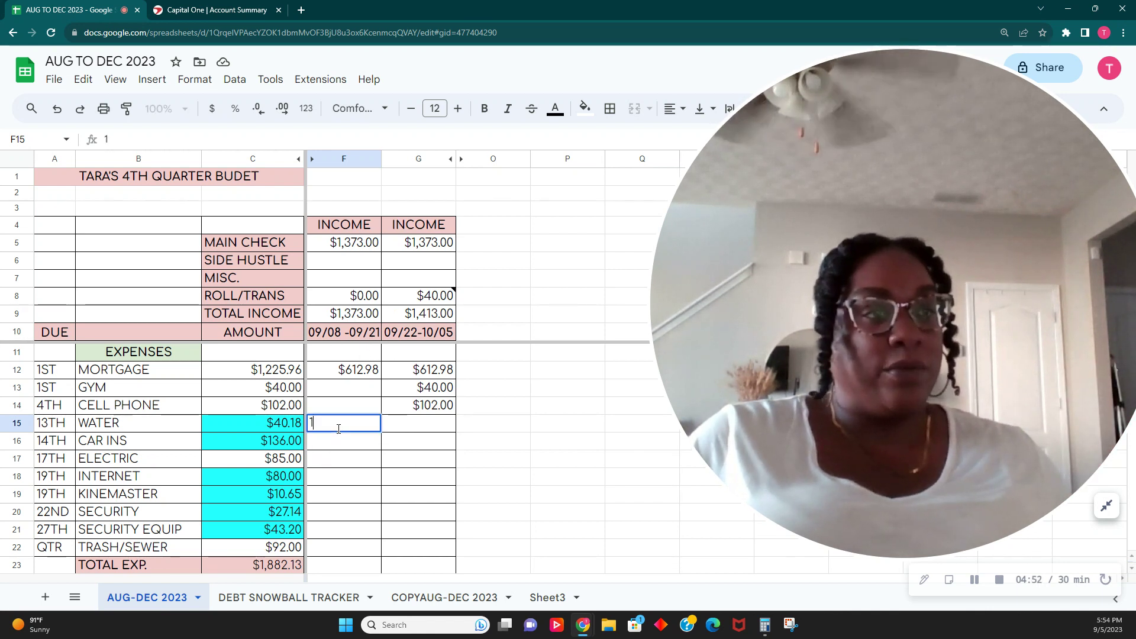
type("0")
key("BackSpace")
key("BackSpace")
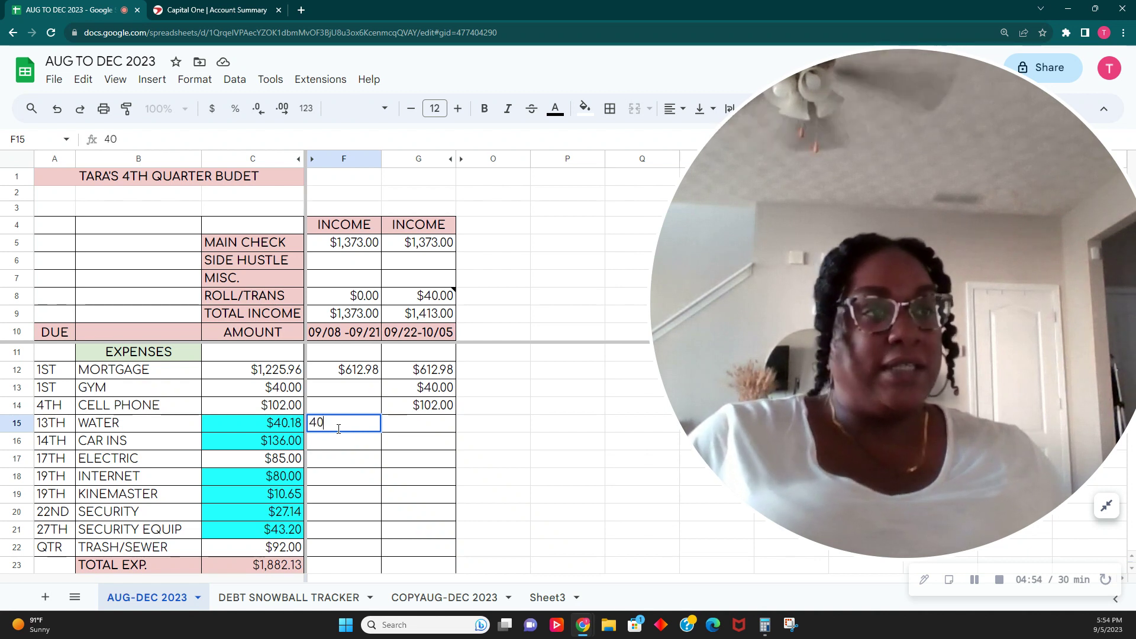
key("Return")
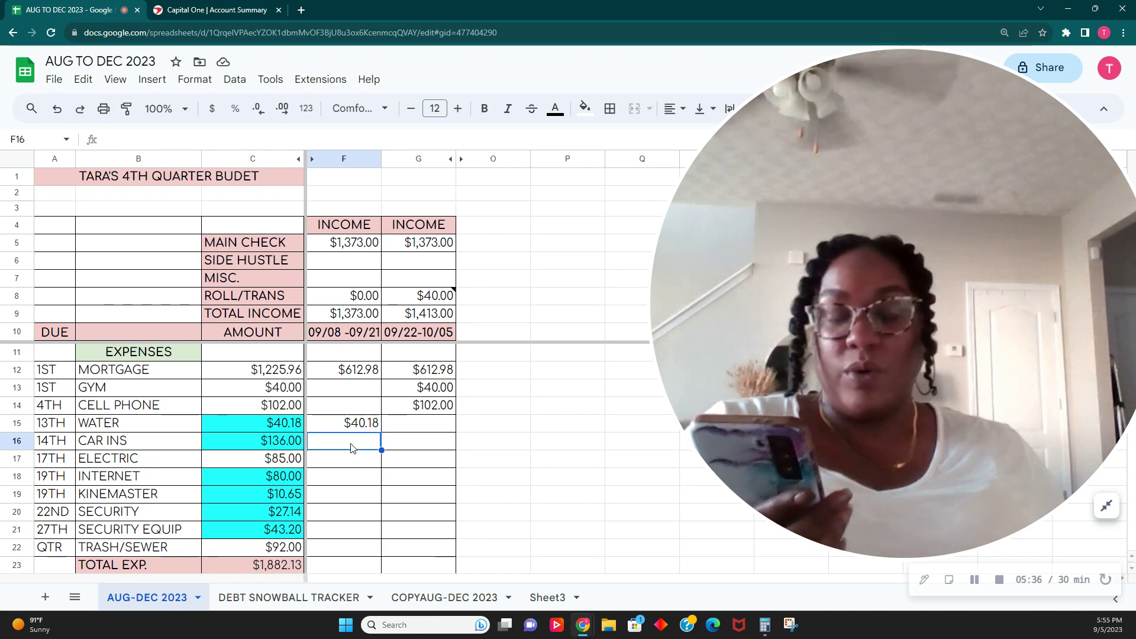
- Enter 133.44 for car insurance and 85.00 for electric in the 09/08-09/21 pay period
type("133.44")
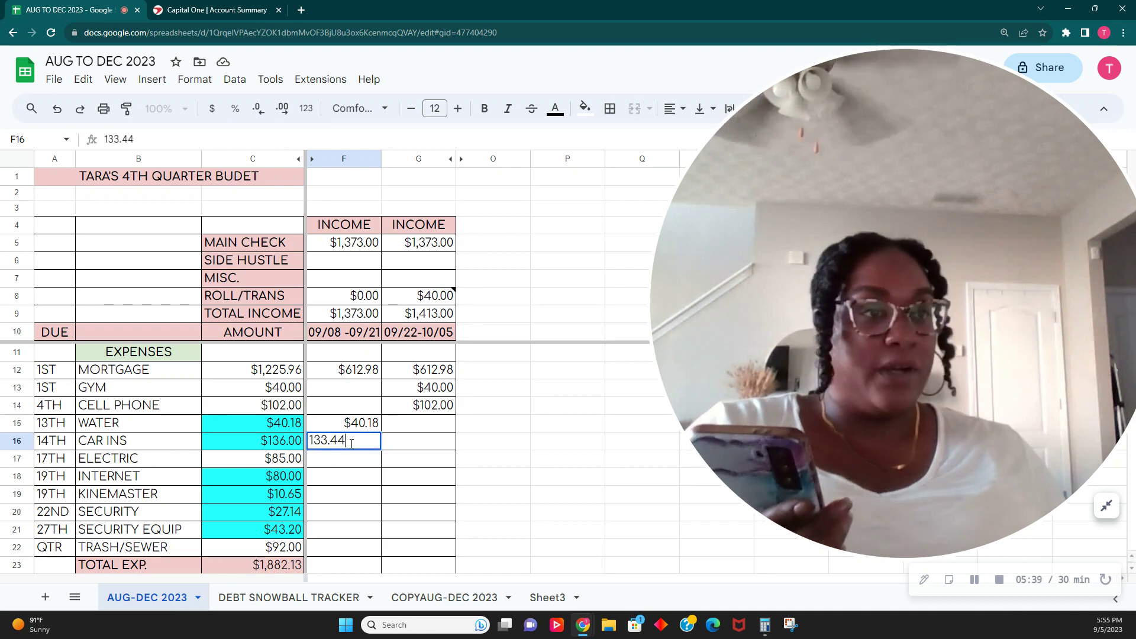
key("Return")
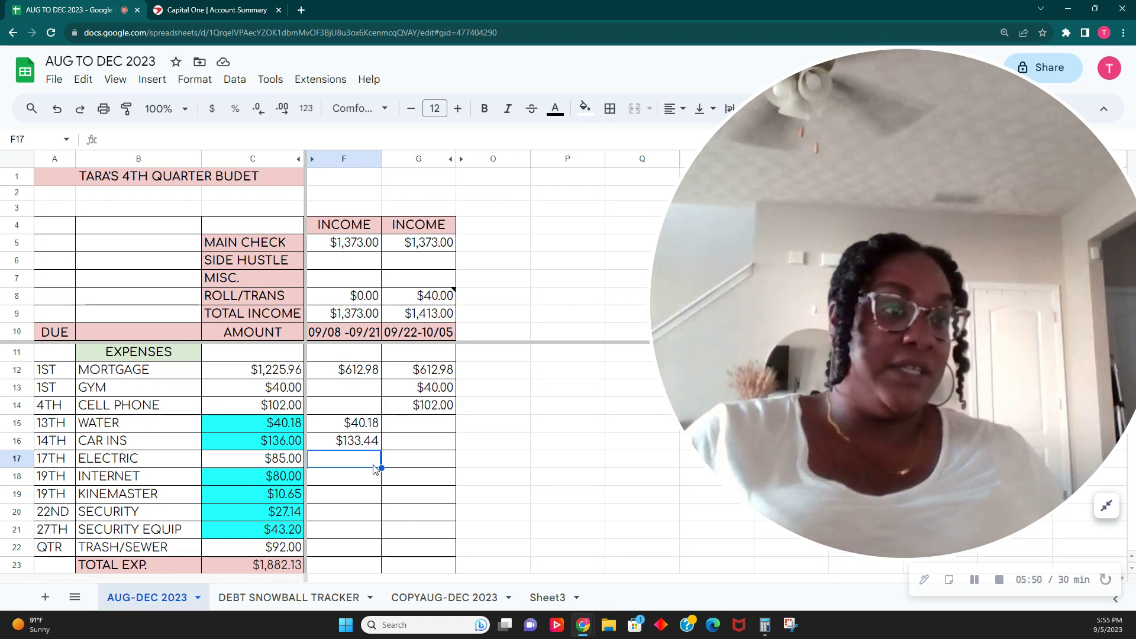
type("8")
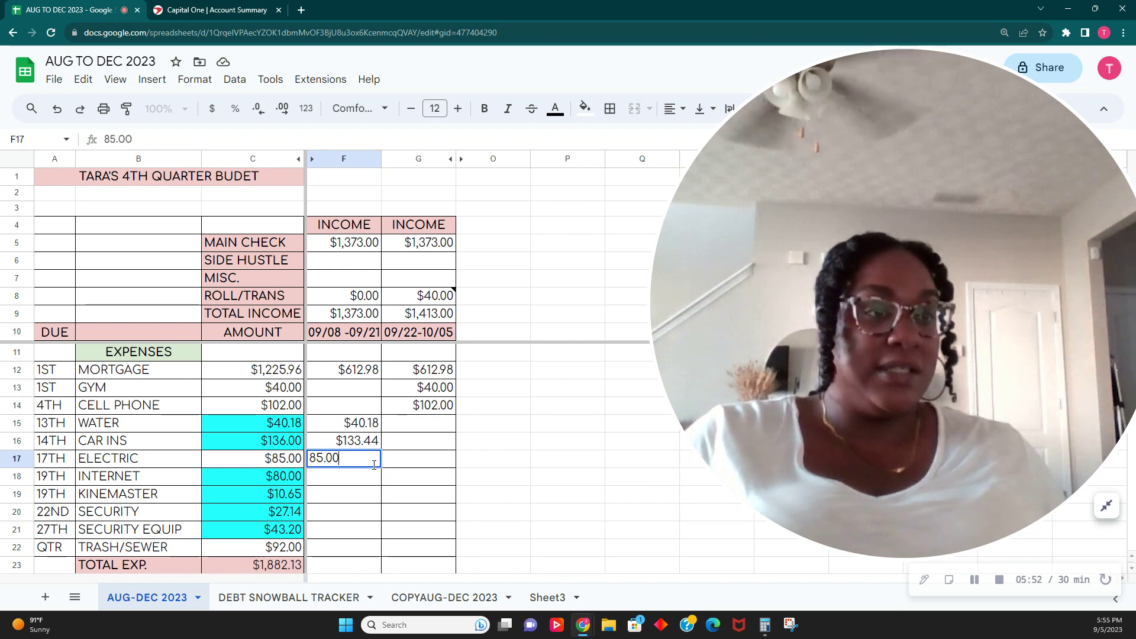
type("5.00")
key("Return")
- Enter 80 for internet and 10.65 for Kinemaster in the 09/08-09/21 pay period
scroll(363, 481, "down", 1)
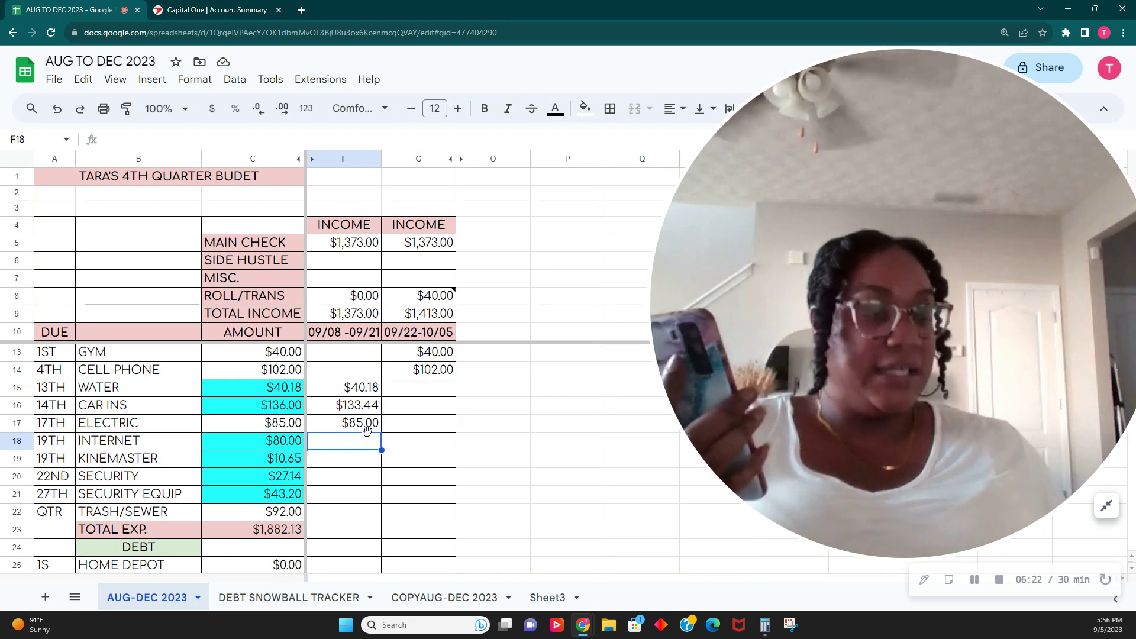
type("800")
key("BackSpace")
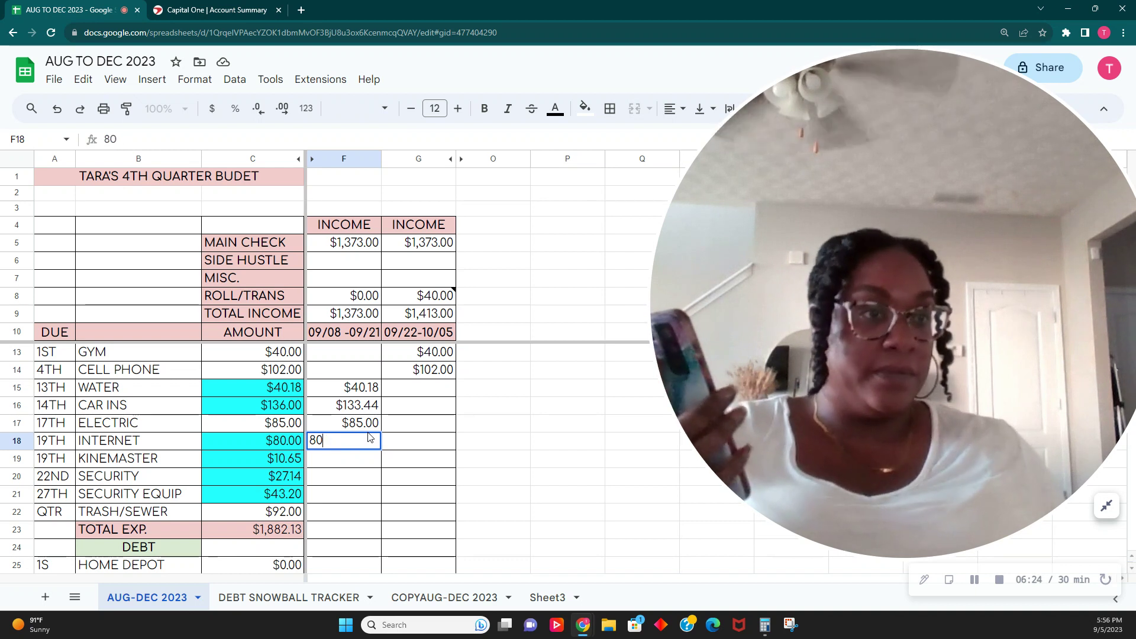
key("Return")
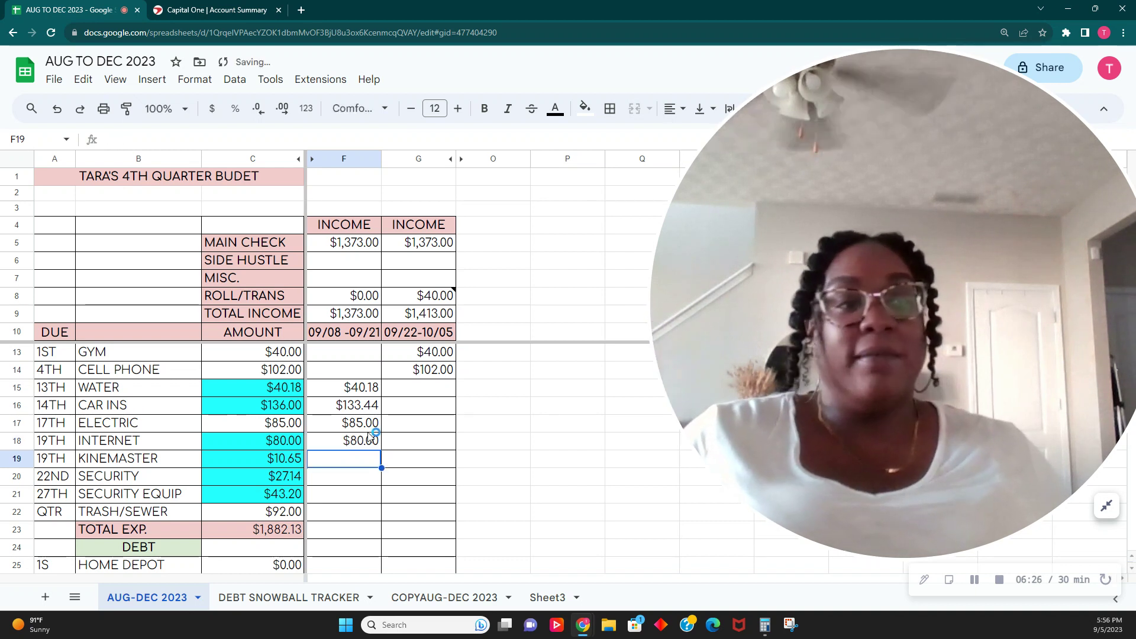
type("10.65")
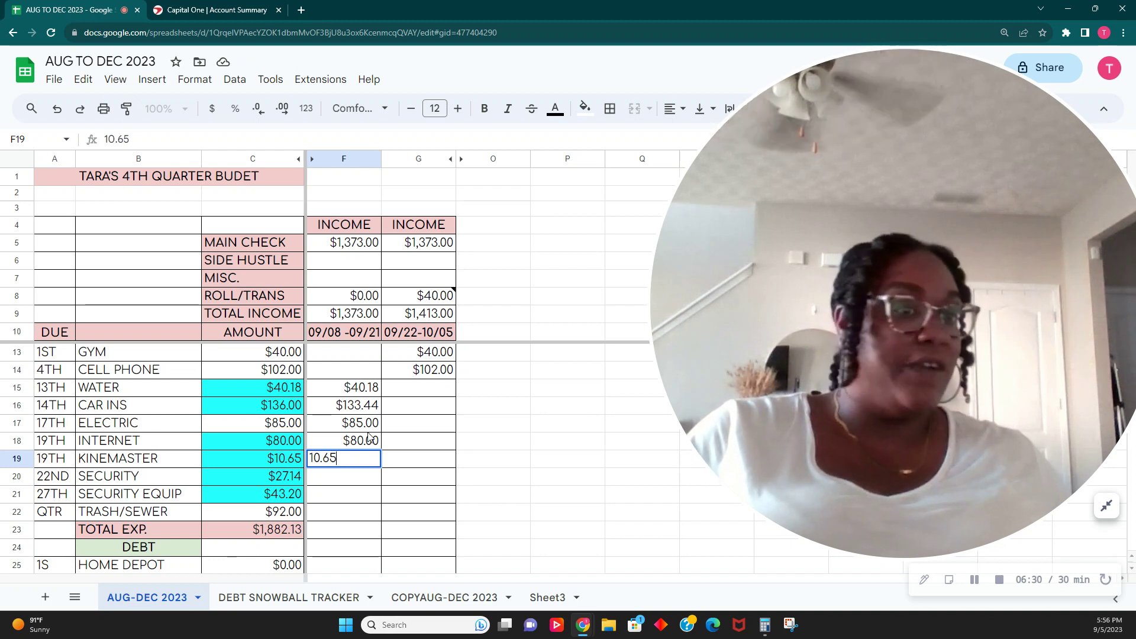
key("Return")
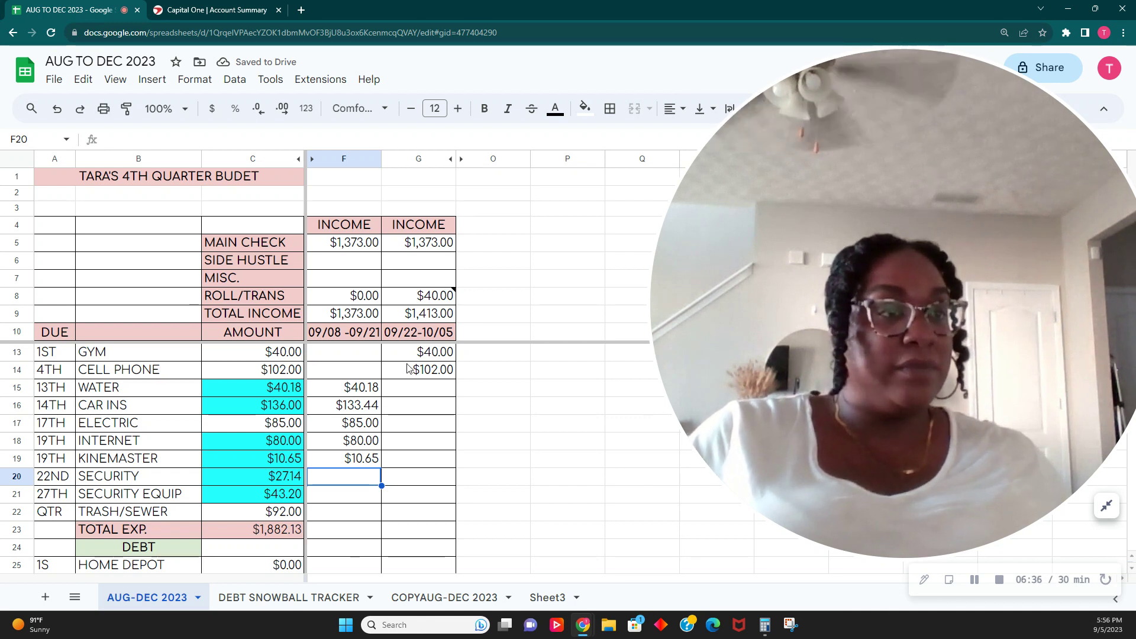
- Enter 0 for water, car insurance, electric, internet and Kinemaster in the 09/22-10/05 pay period
left_click(417, 386)
type("0")
key("Return")
type("0")
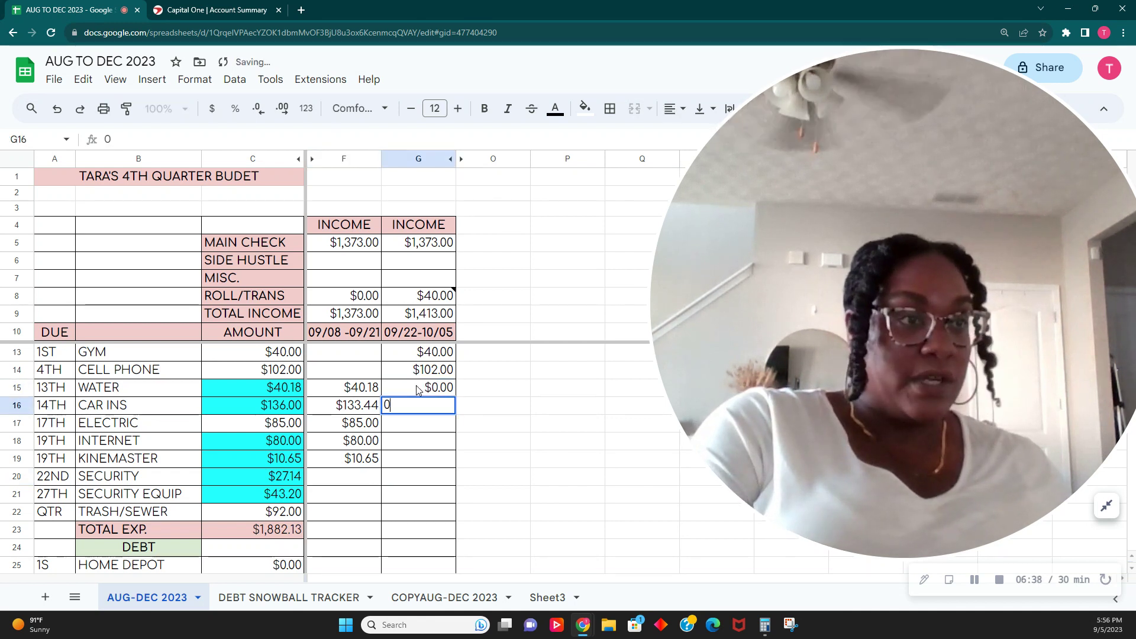
key("Return")
type("0")
key("Return")
type("00")
key("Return")
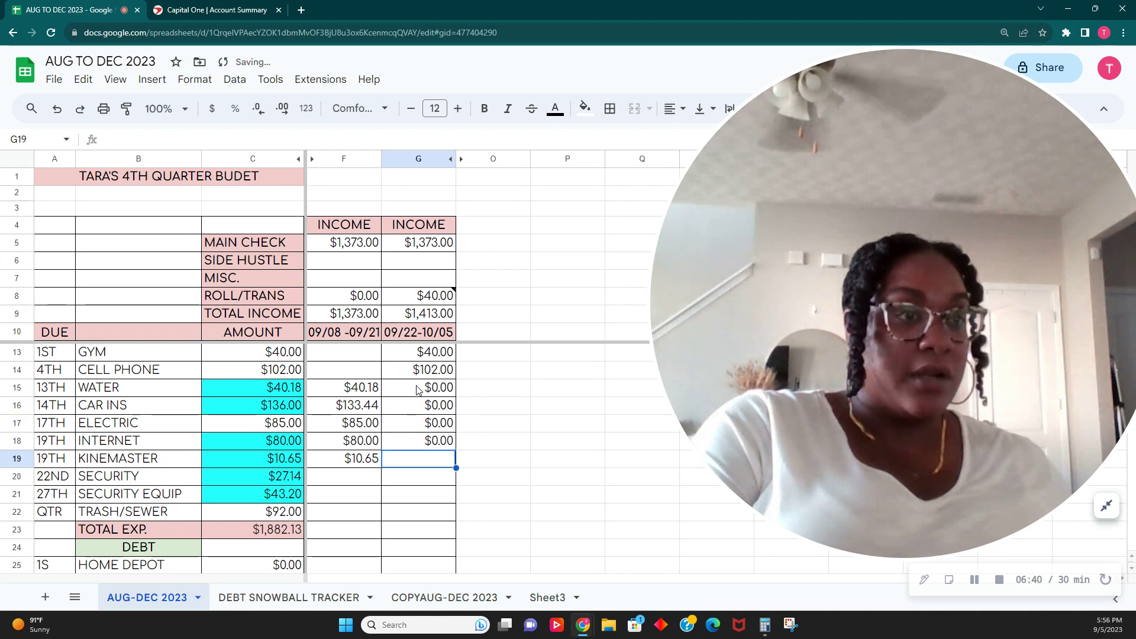
type("0")
key("Return")
- Enter 0 for gym and cell phone in the 09/08-09/21 pay period
left_click(360, 354)
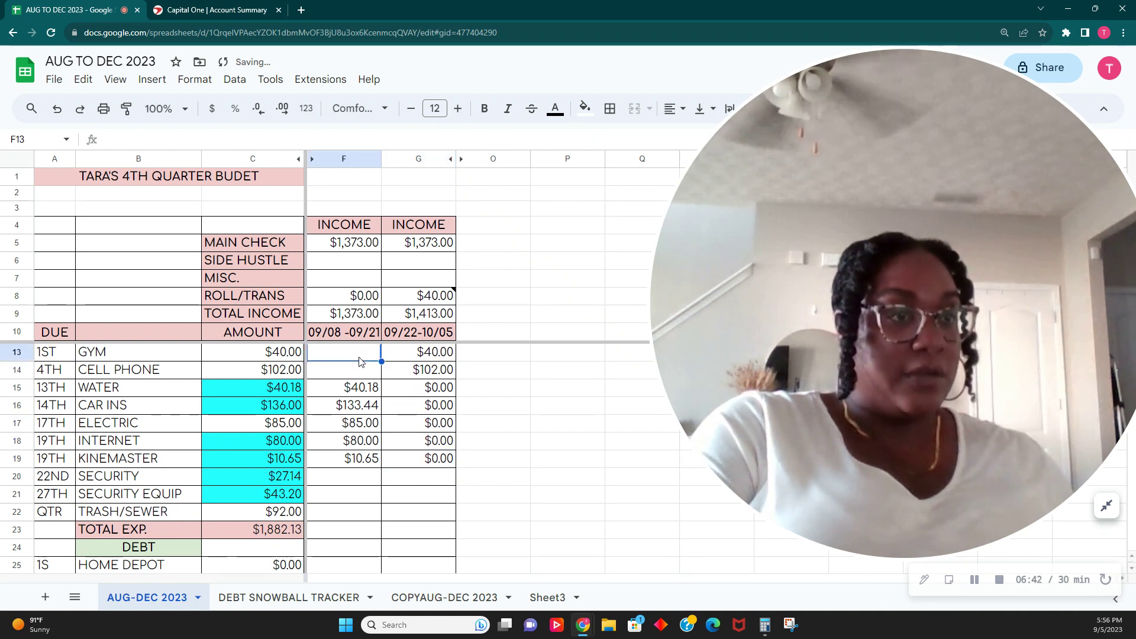
type("0")
key("Return")
type("0")
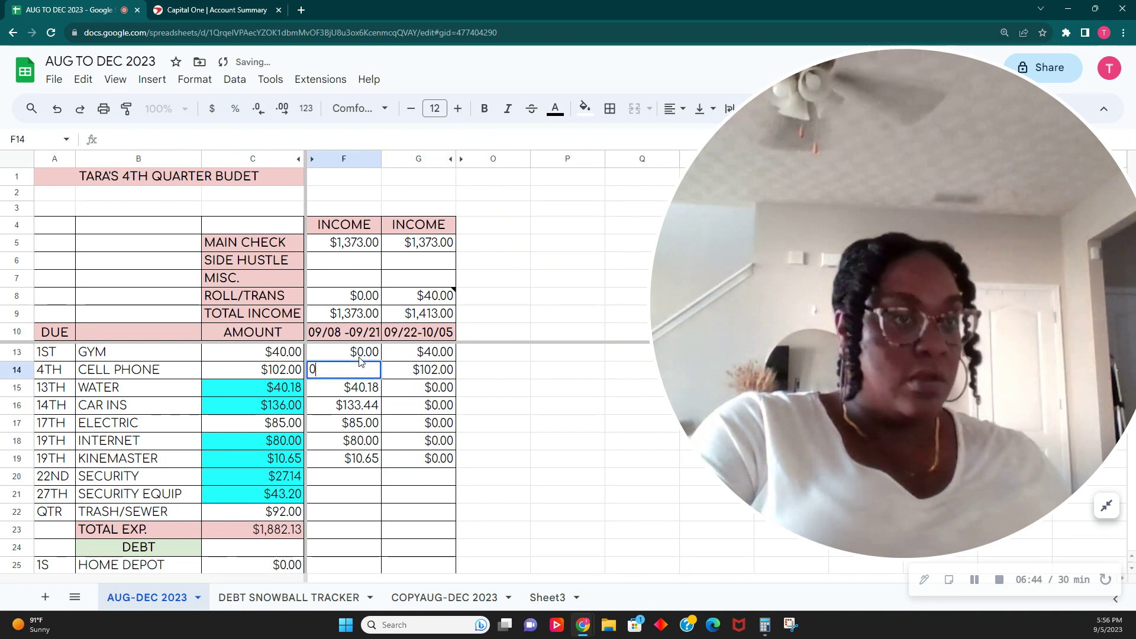
key("Return")
- Enter 27.14 for security and 43.20 for security equipment in the 09/22-10/05 pay period
scroll(360, 362, "up", 1)
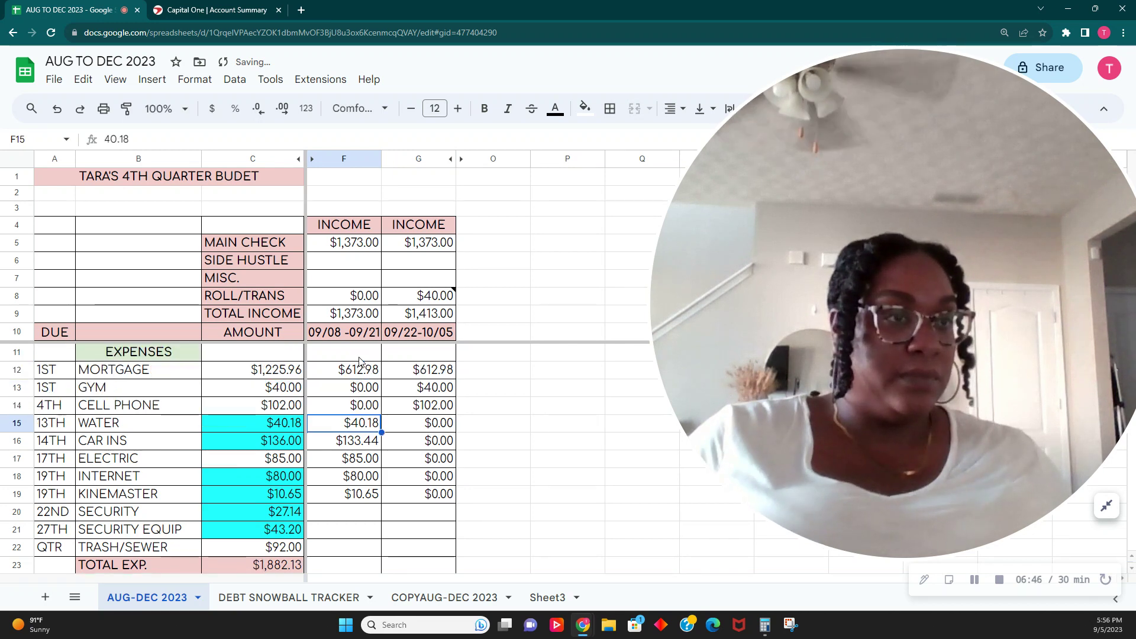
scroll(359, 361, "down", 2)
scroll(360, 361, "up", 2)
scroll(361, 366, "down", 3)
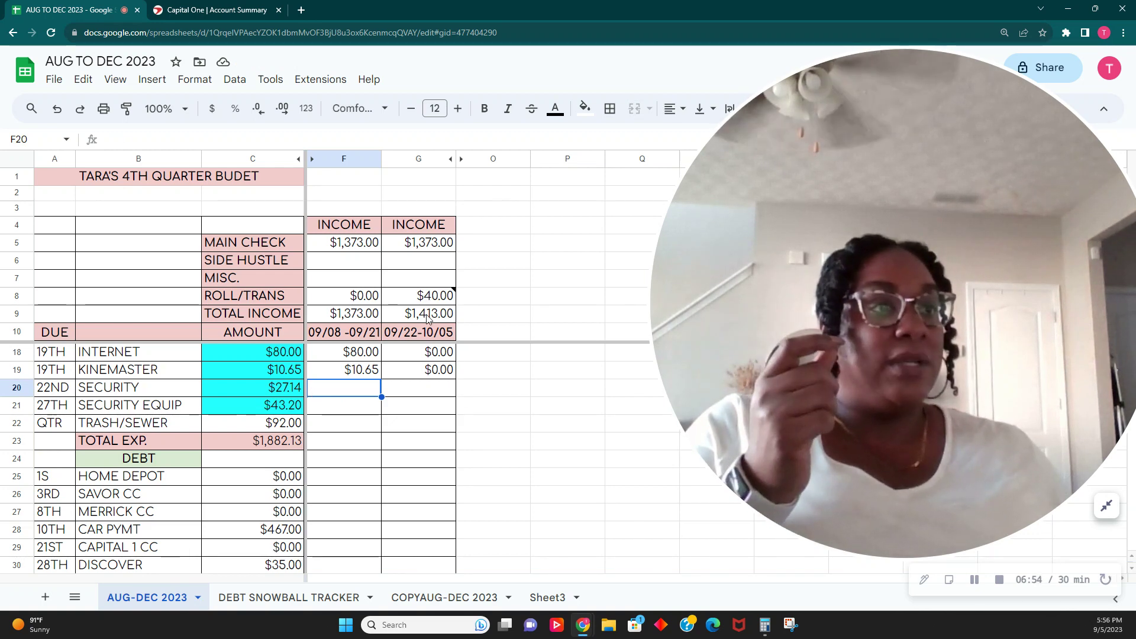
left_click(407, 393)
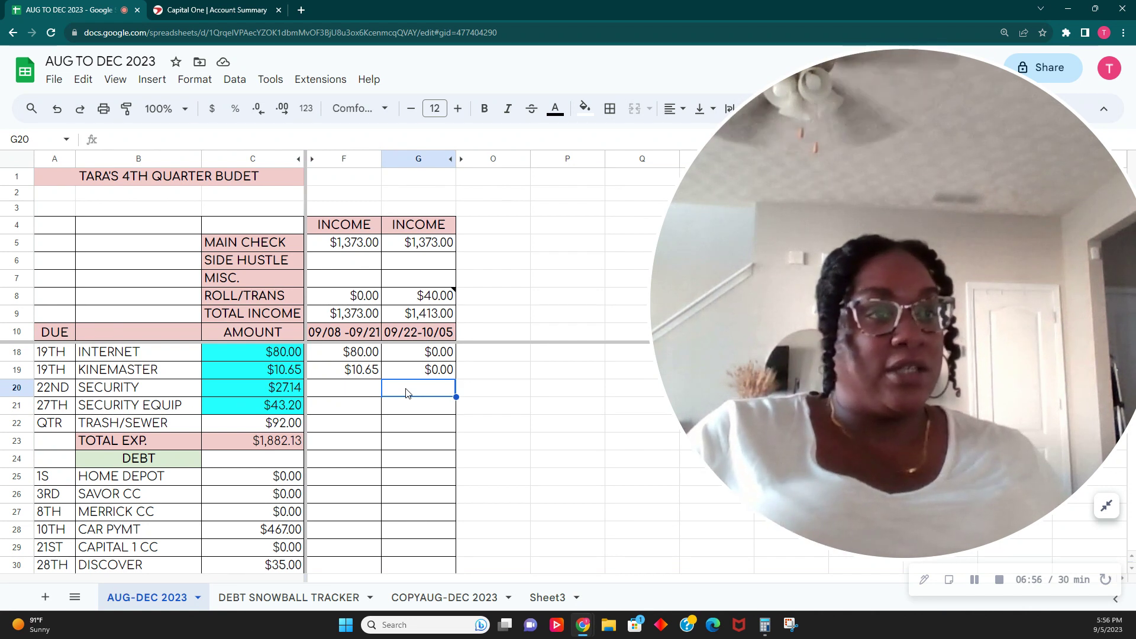
type("27.14")
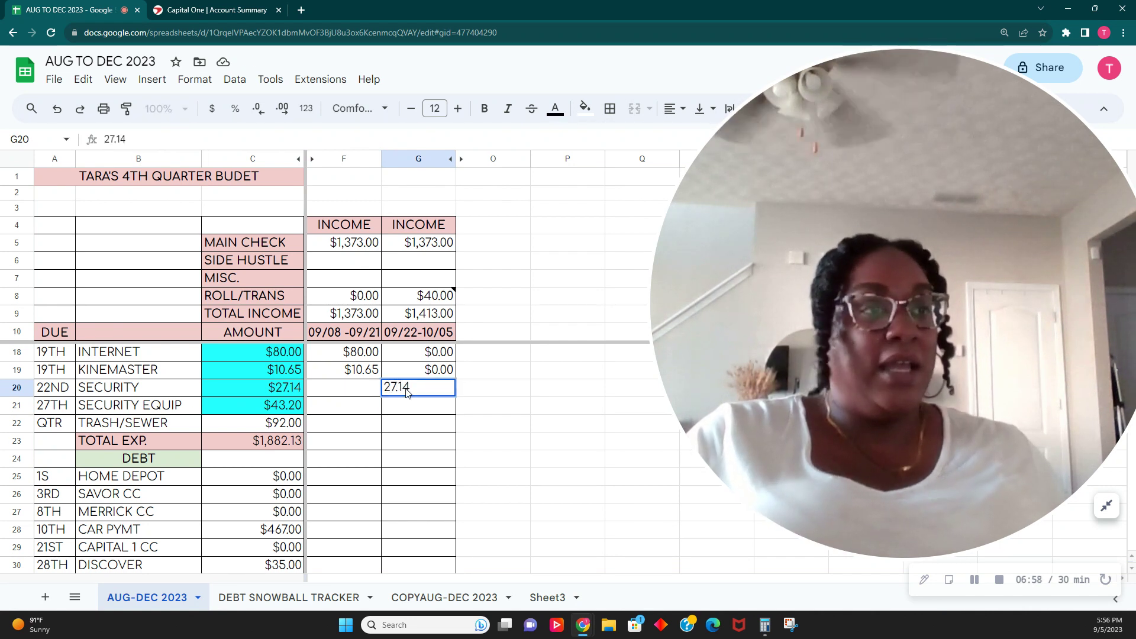
key("Return")
key("Left")
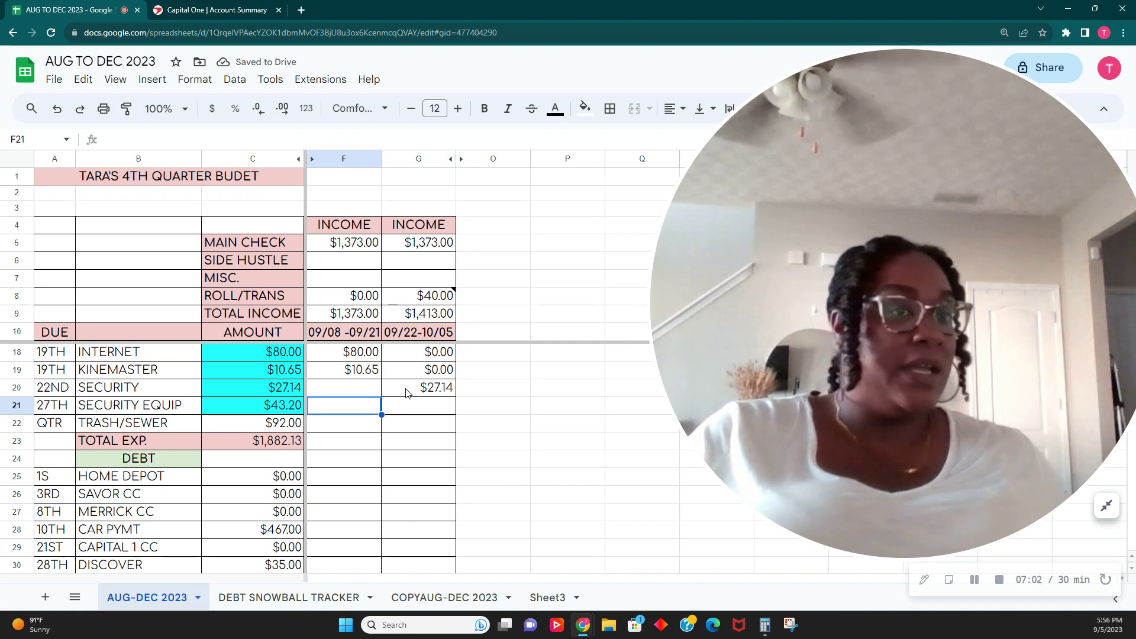
key("Right")
type("43")
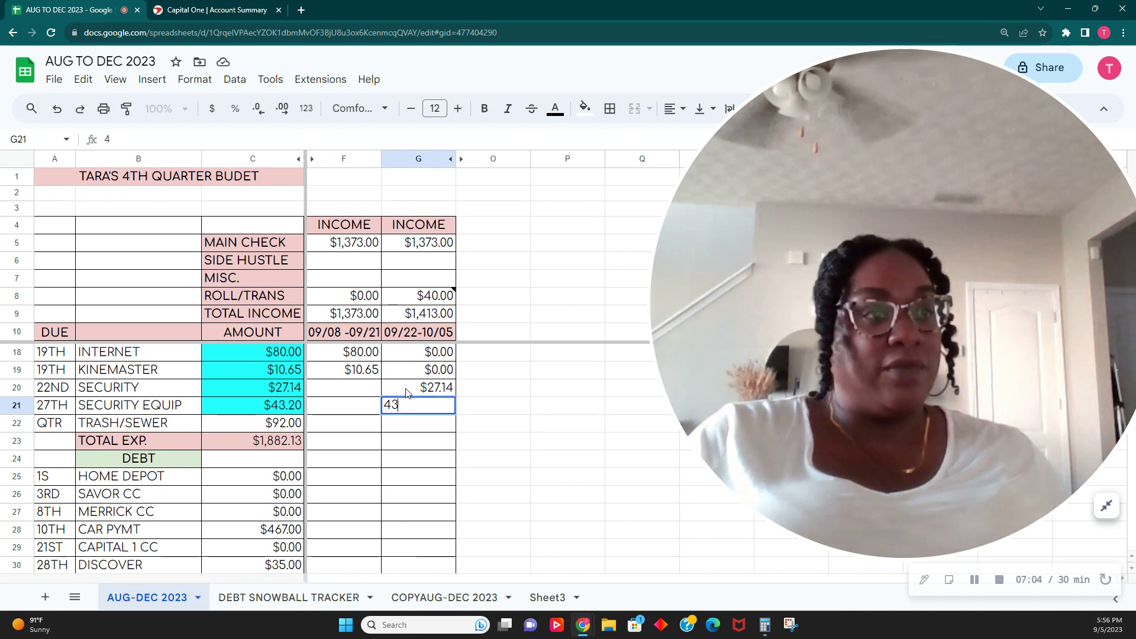
type(".20")
- Enter 0 for security equipment and security in the 09/08-09/21 pay period
key("Left")
type("0")
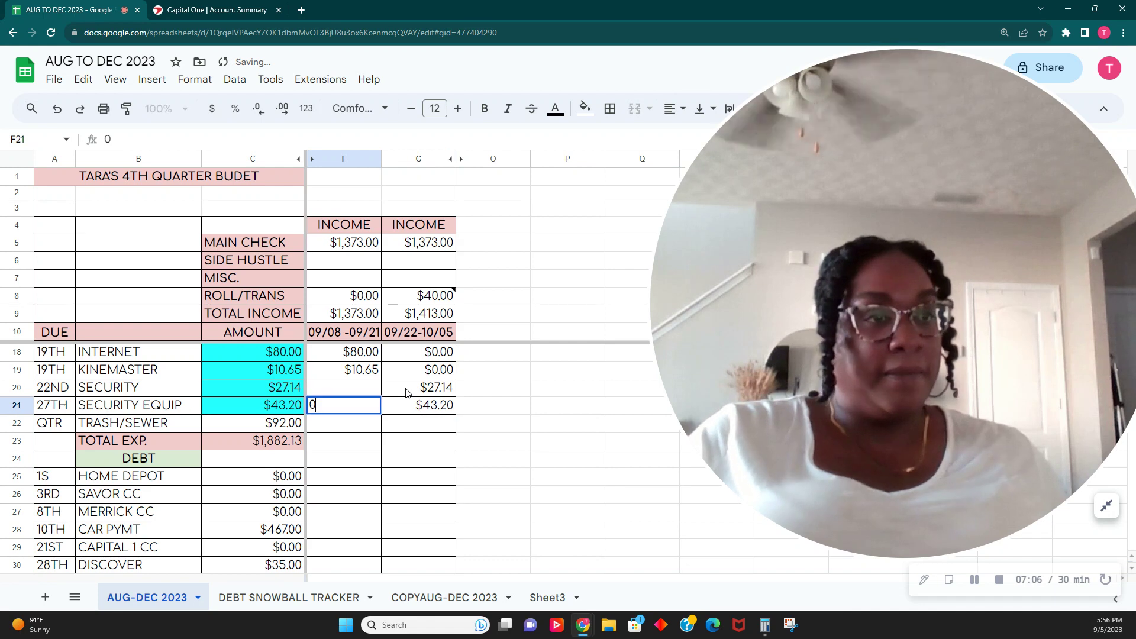
key("Up")
type("0")
key("Down")
key("Down")
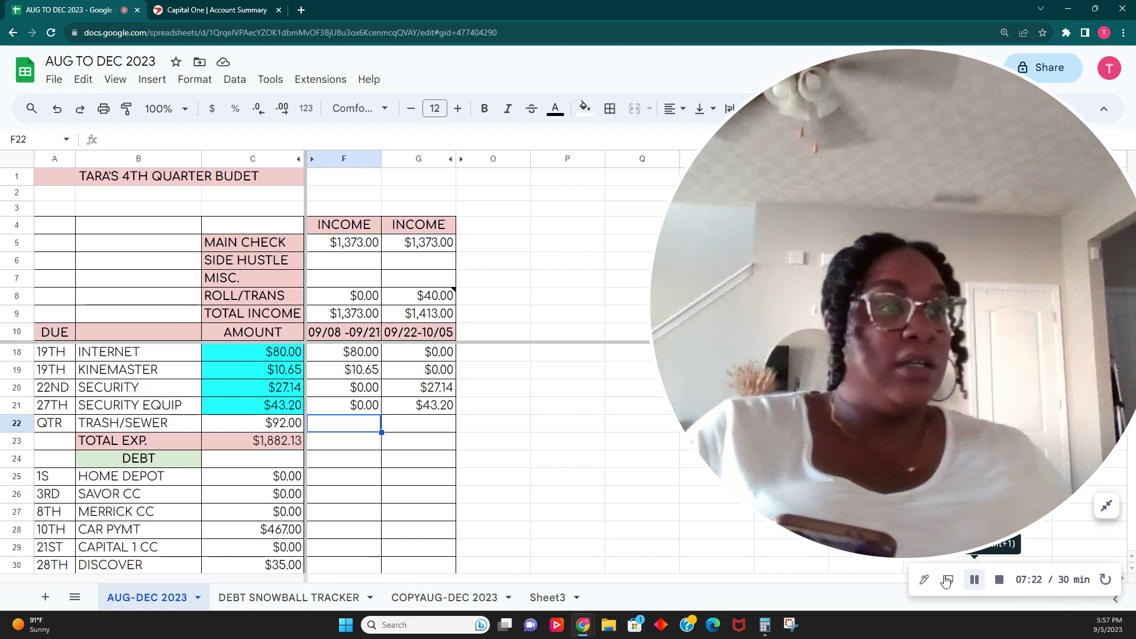
- Enter 93.00 as the trash/sewer expense for the 09/22-10/05 pay period
left_click(442, 437)
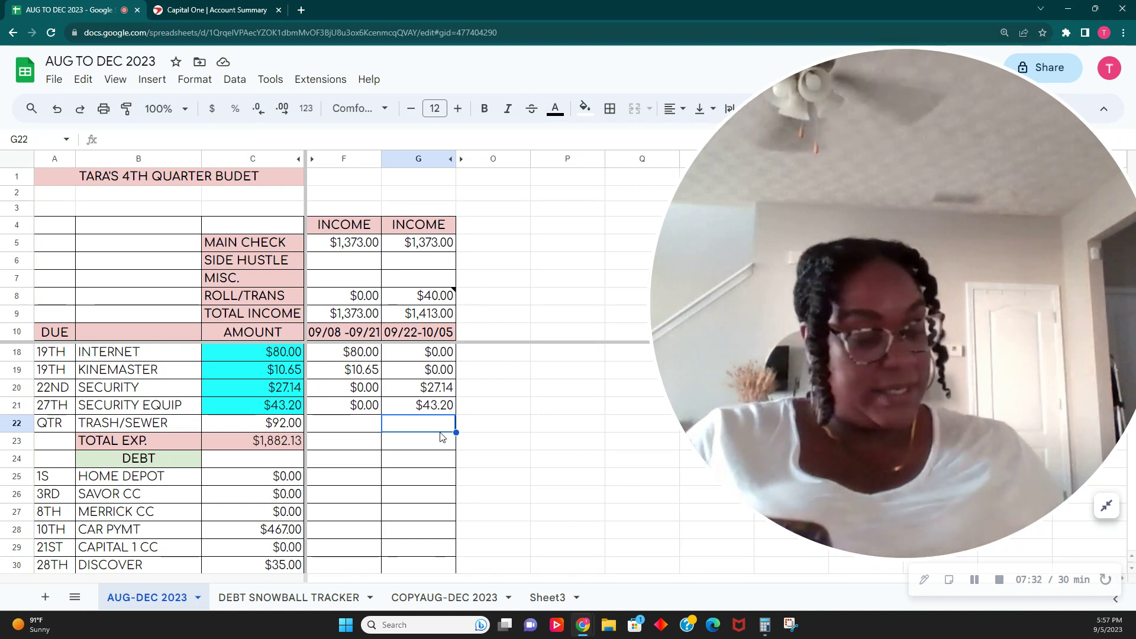
type("93.00")
key("Return")
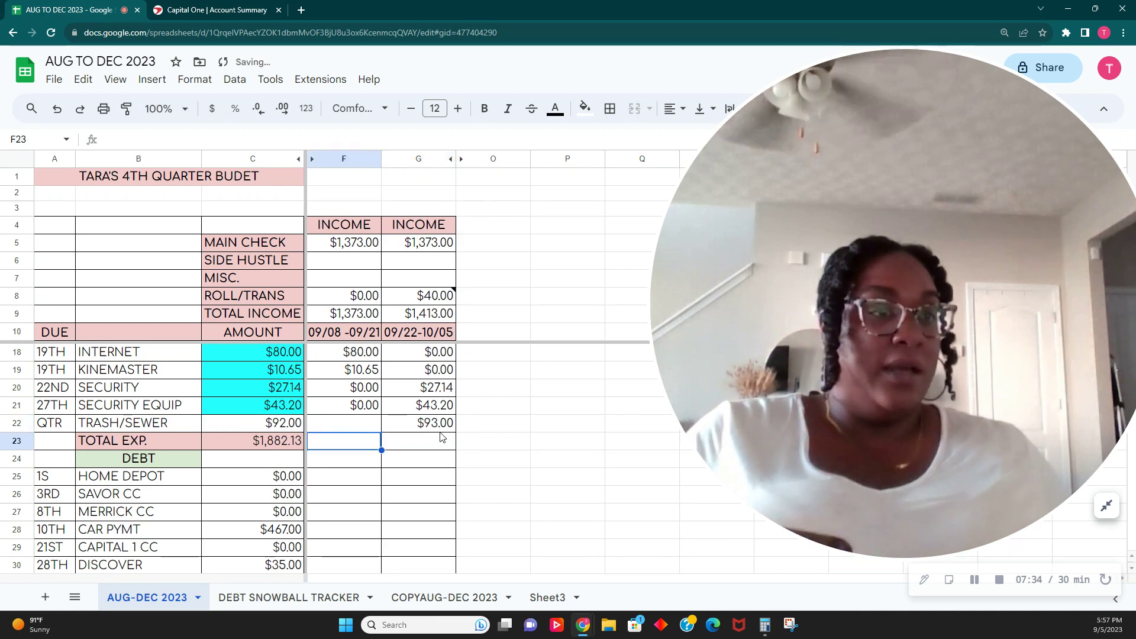
key("Up")
- Switch to the Capital One account summary and open the TRASH-SEWER savings account to check its balance and transactions
left_click(277, 12)
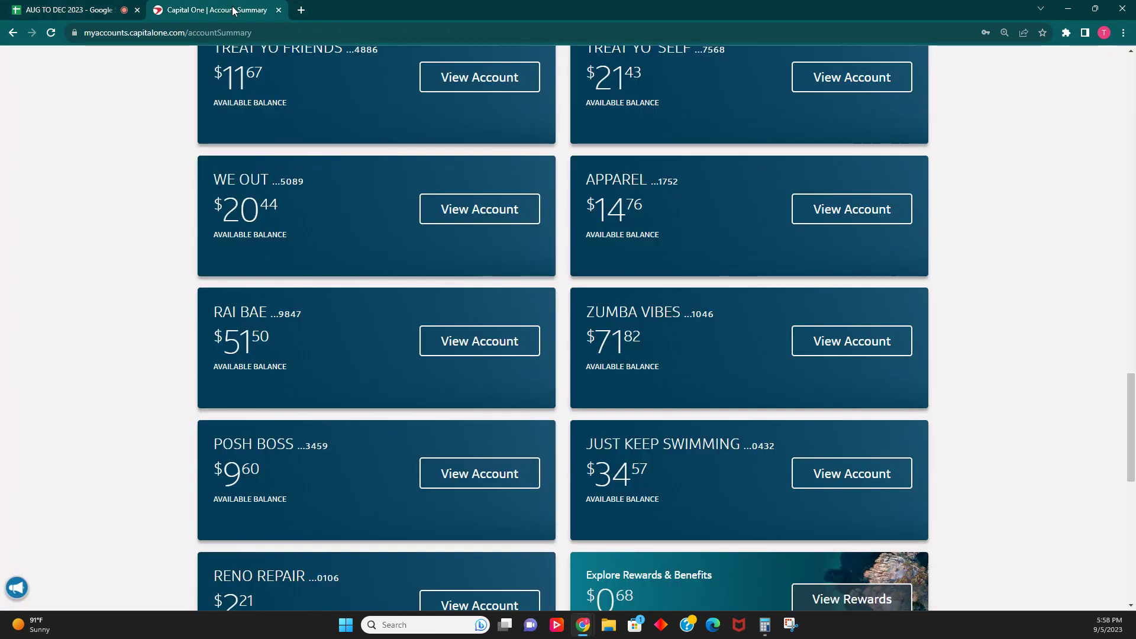
scroll(345, 368, "down", 3)
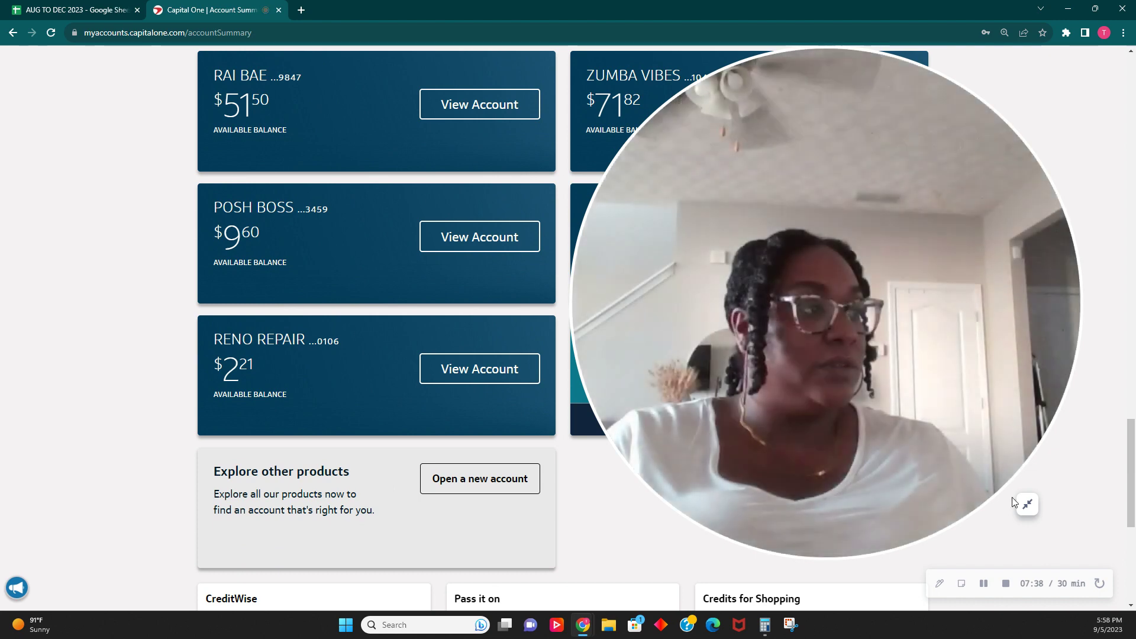
left_click(1027, 504)
scroll(607, 460, "up", 5)
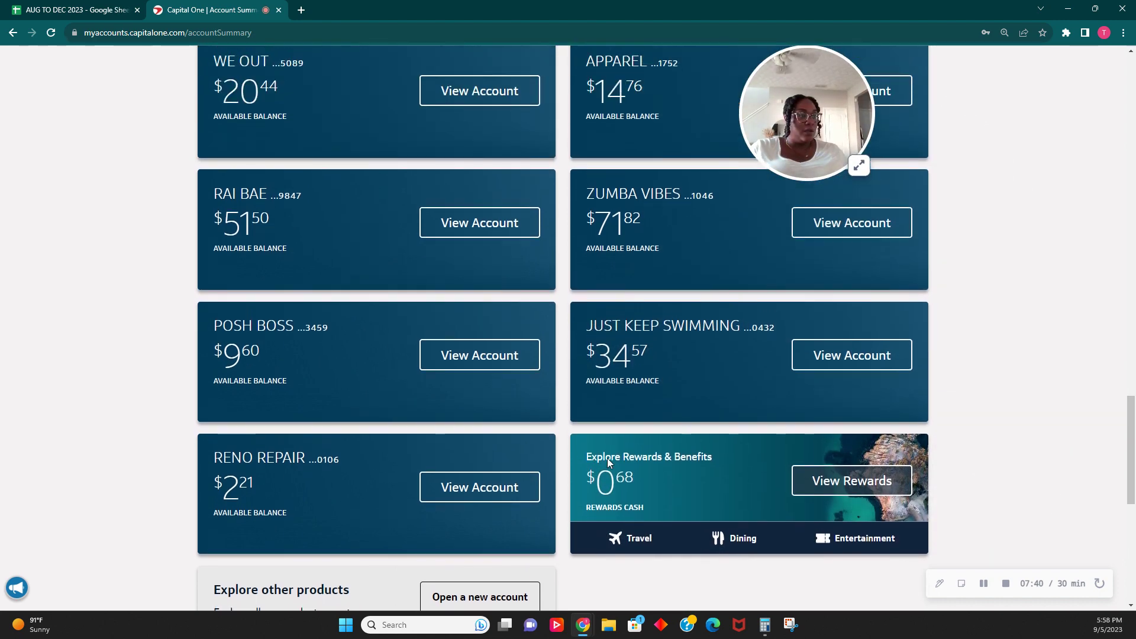
scroll(607, 463, "up", 7)
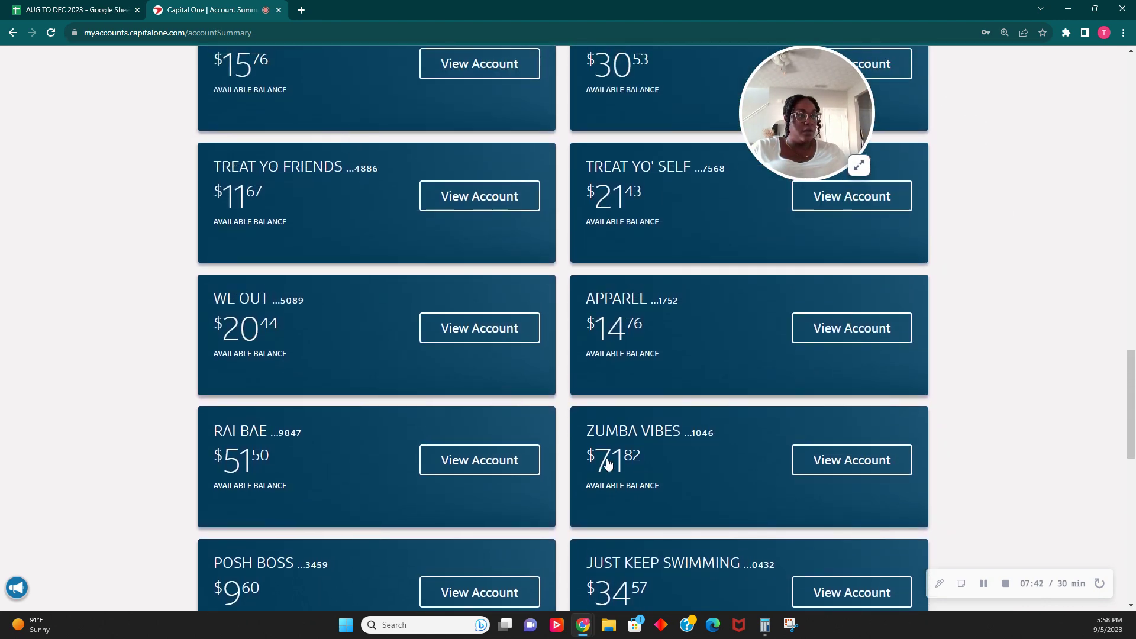
scroll(592, 462, "up", 2)
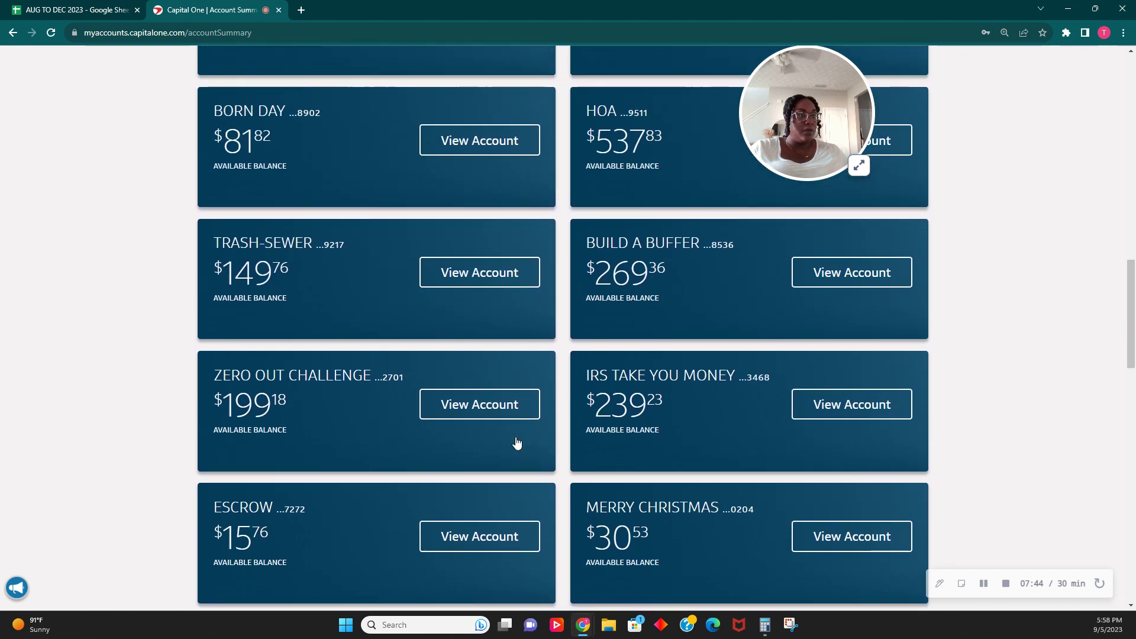
left_click(304, 265)
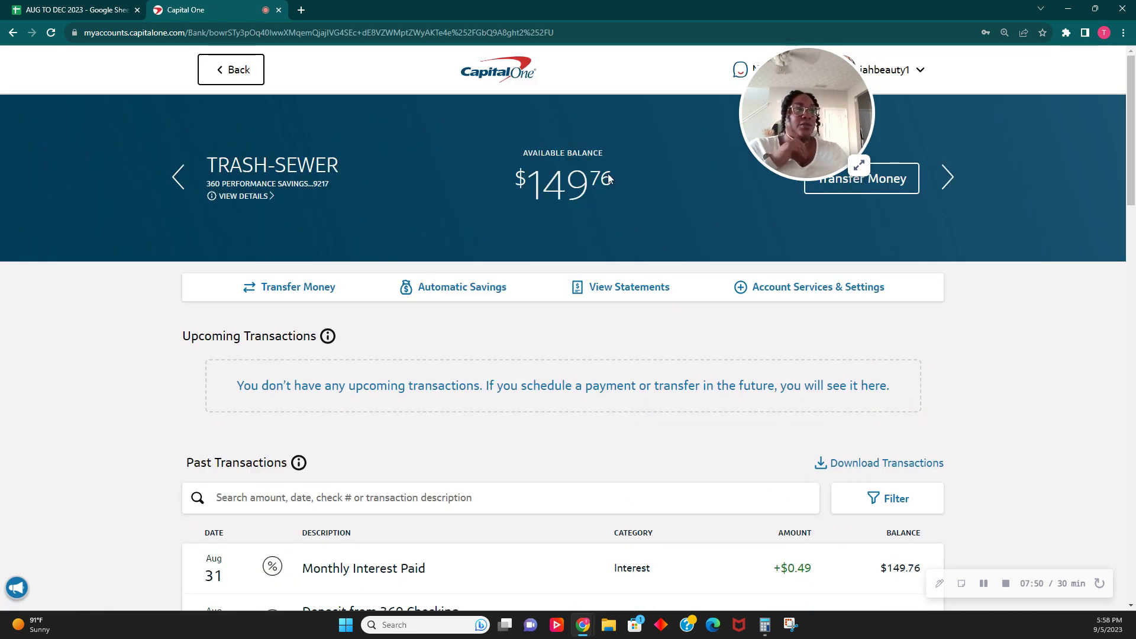
scroll(579, 184, "down", 1)
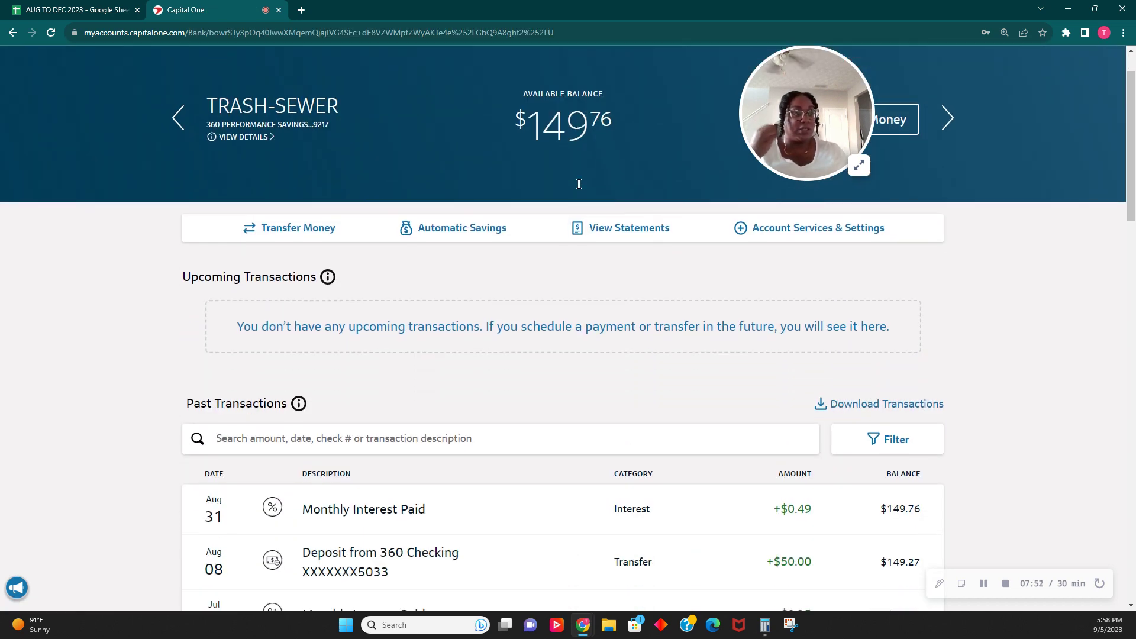
scroll(579, 184, "up", 1)
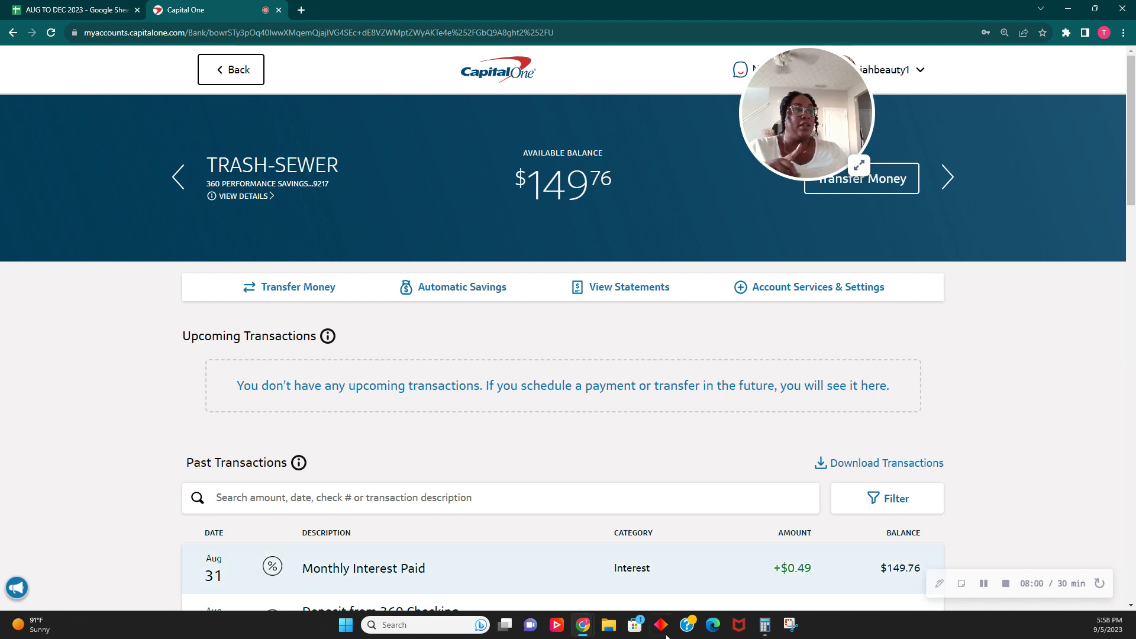
- Subtract 93 from 149 in Calculator, clear the calculation and minimize the window
left_click(764, 625)
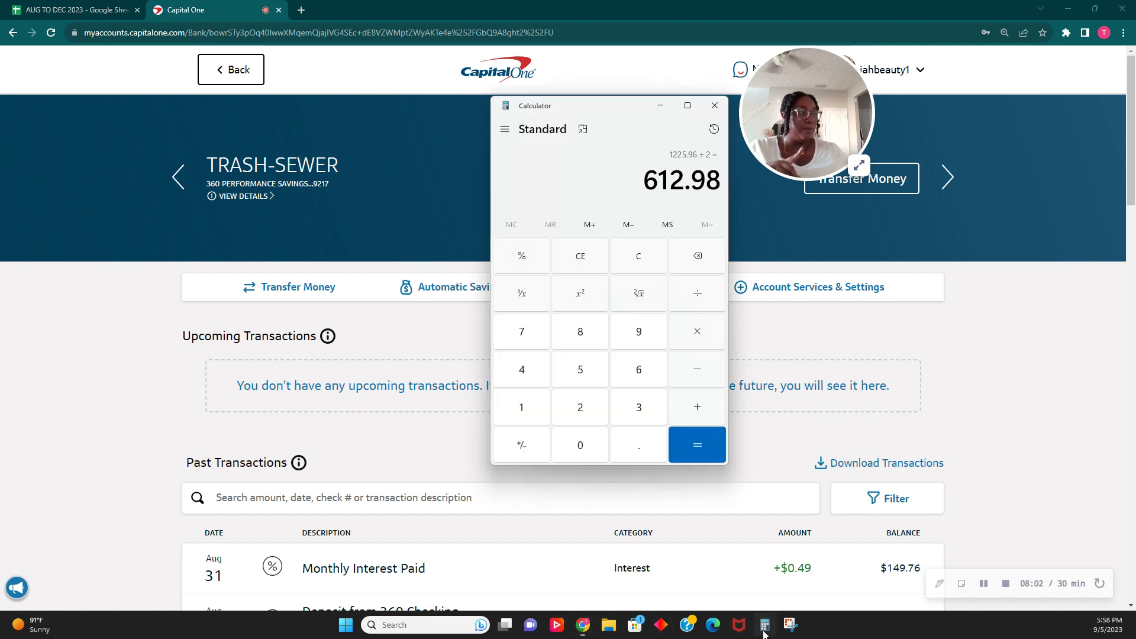
type("149-93")
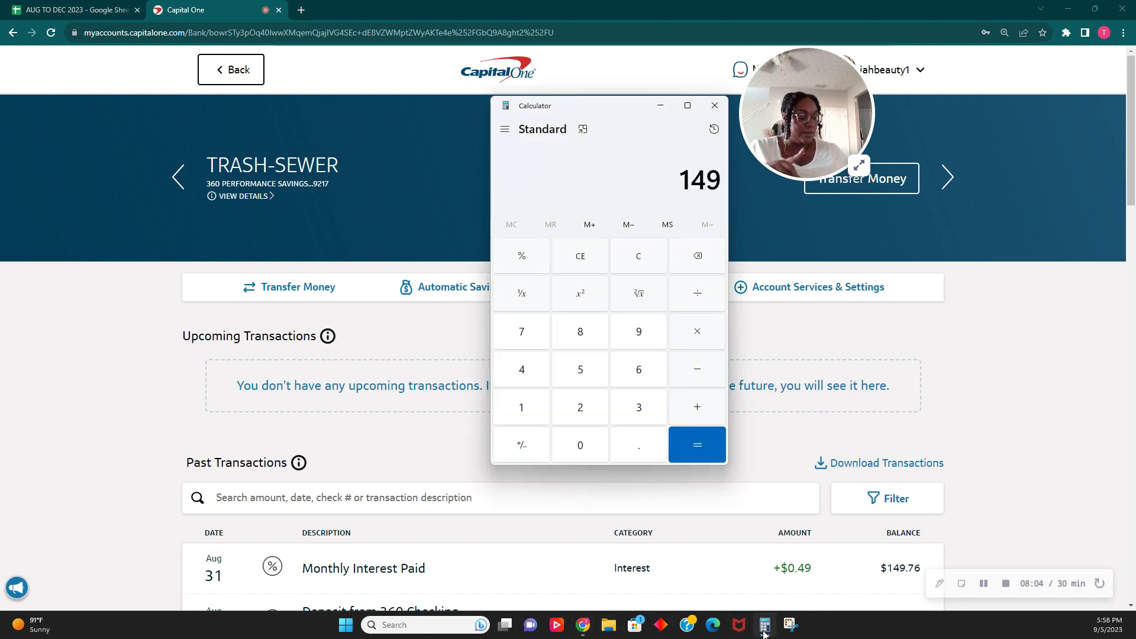
key("Return")
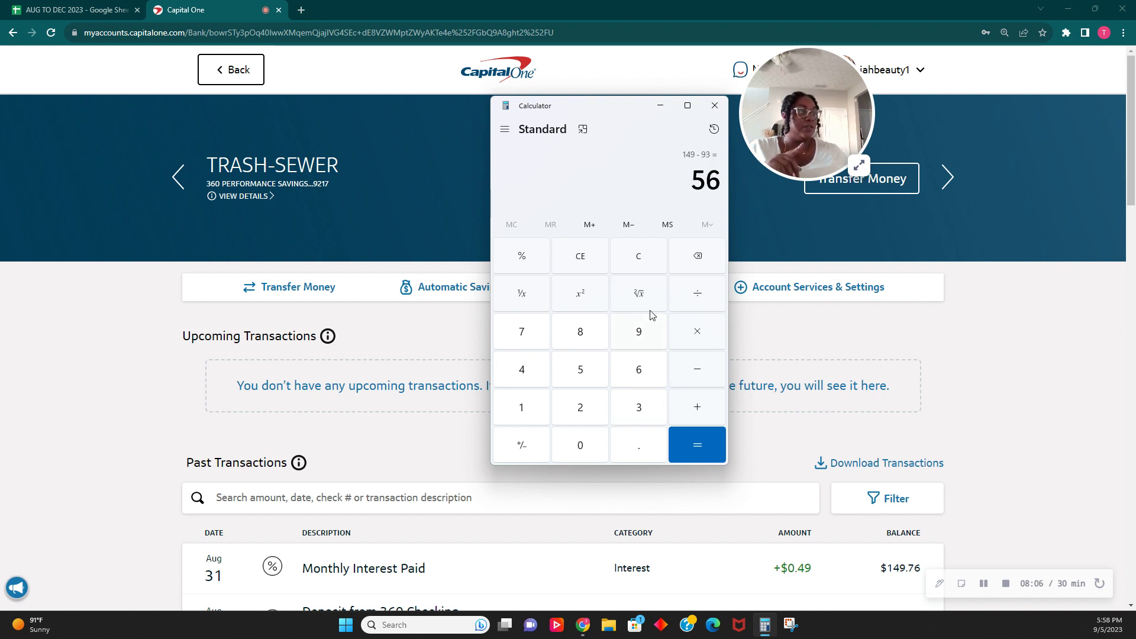
type("93")
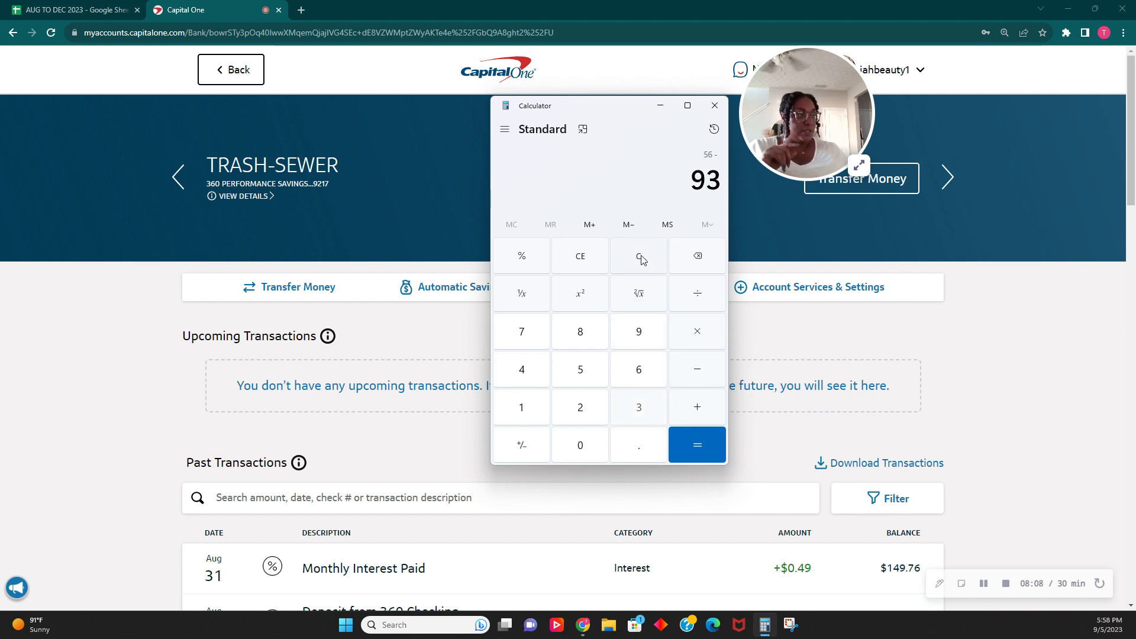
key("Return")
left_click(642, 259)
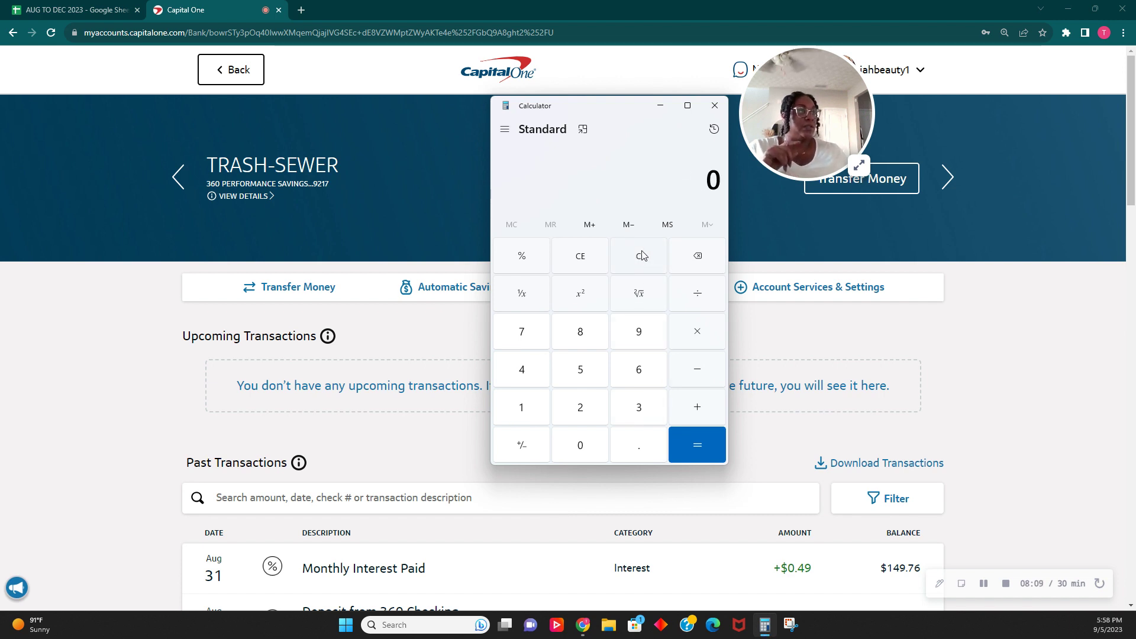
left_click(660, 106)
- Return to the AUG TO DEC 2023 budget sheet and review the expense rows of both pay periods
left_click(102, 10)
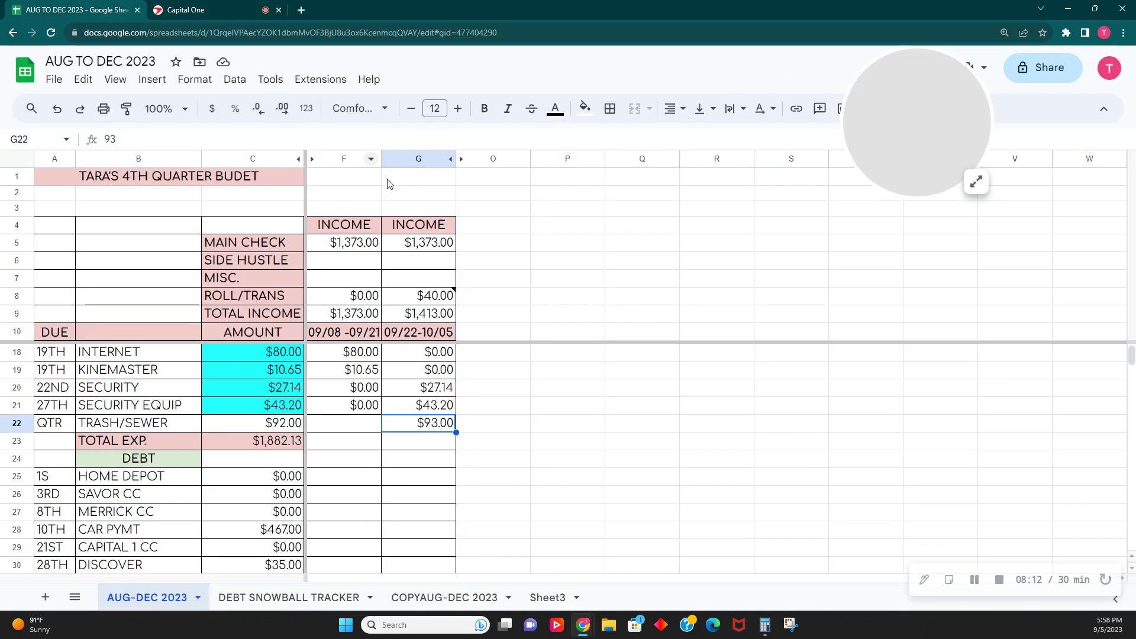
left_click(976, 184)
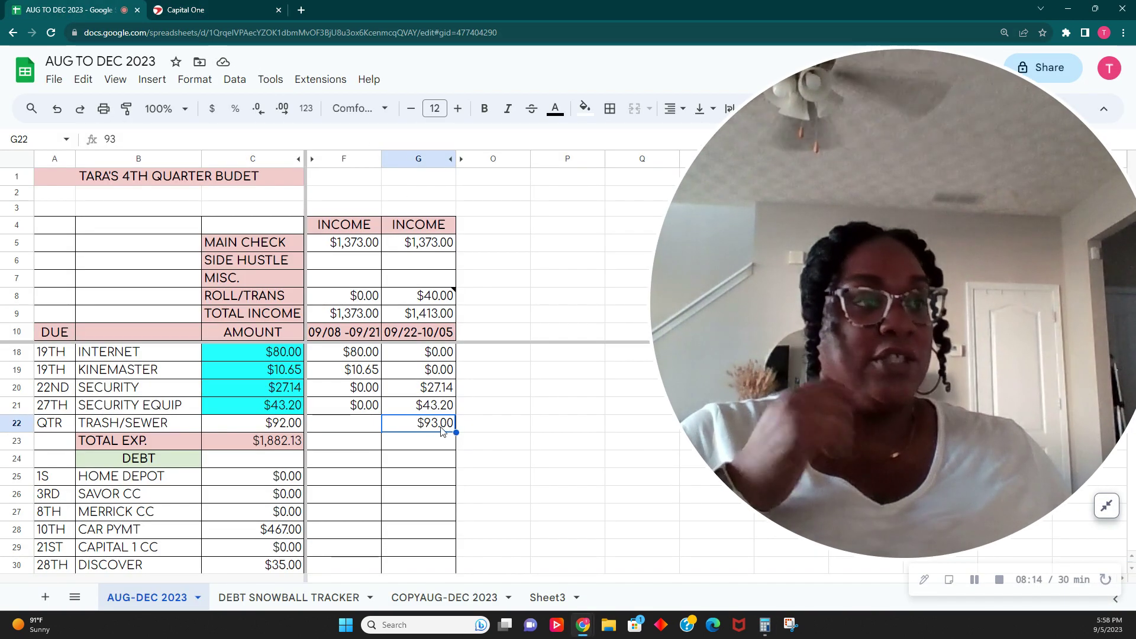
scroll(433, 420, "up", 2)
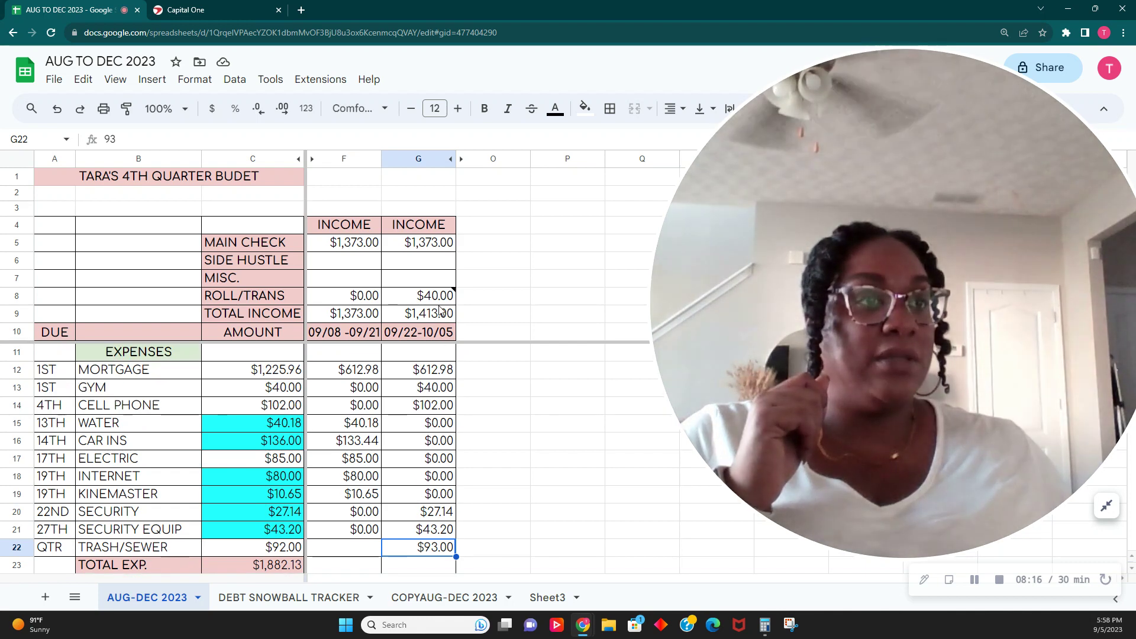
- Add 93 to the existing 40 in the ROLL/TRANS income of the 09/22-10/05 pay period
left_click(423, 296)
left_click(137, 139)
type("+93")
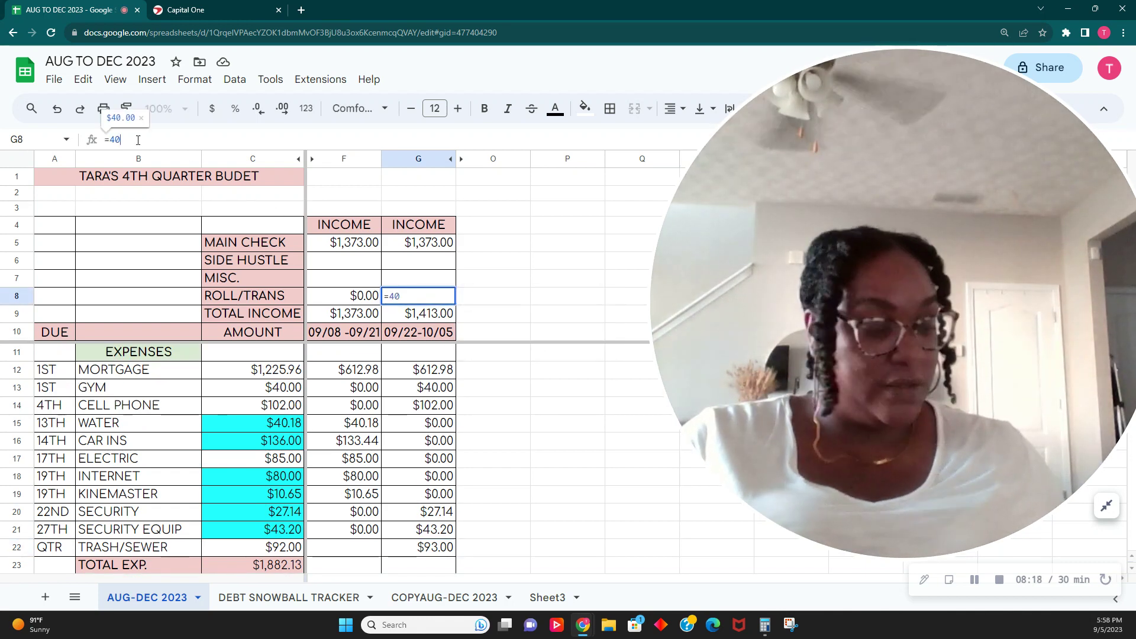
key("Tab")
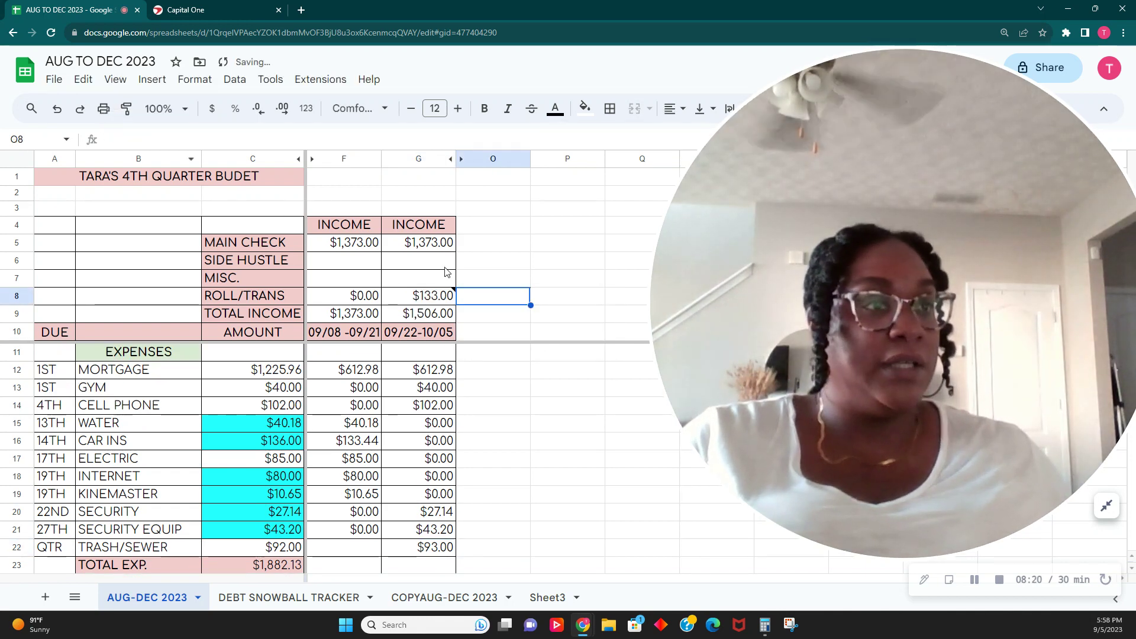
- Extend the note on the 09/22-10/05 ROLL/TRANS cell to read "TRANS. FROM ZUMBA ACCT + 93.00 TRASH SEWER ACCOUNT"
left_click(441, 294)
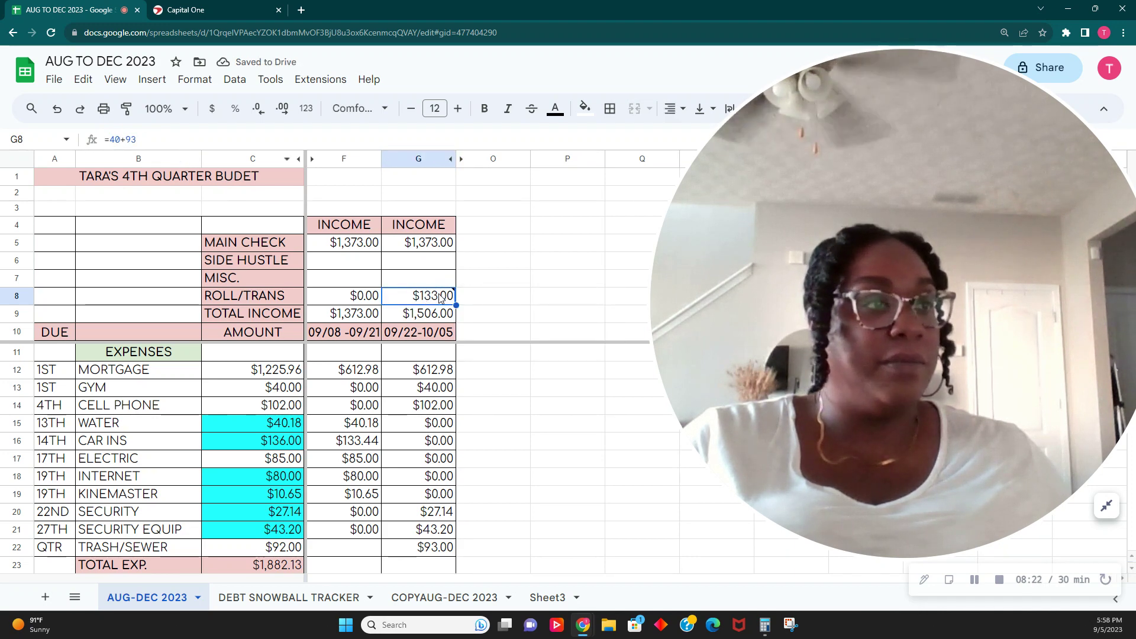
mouse_move(540, 312)
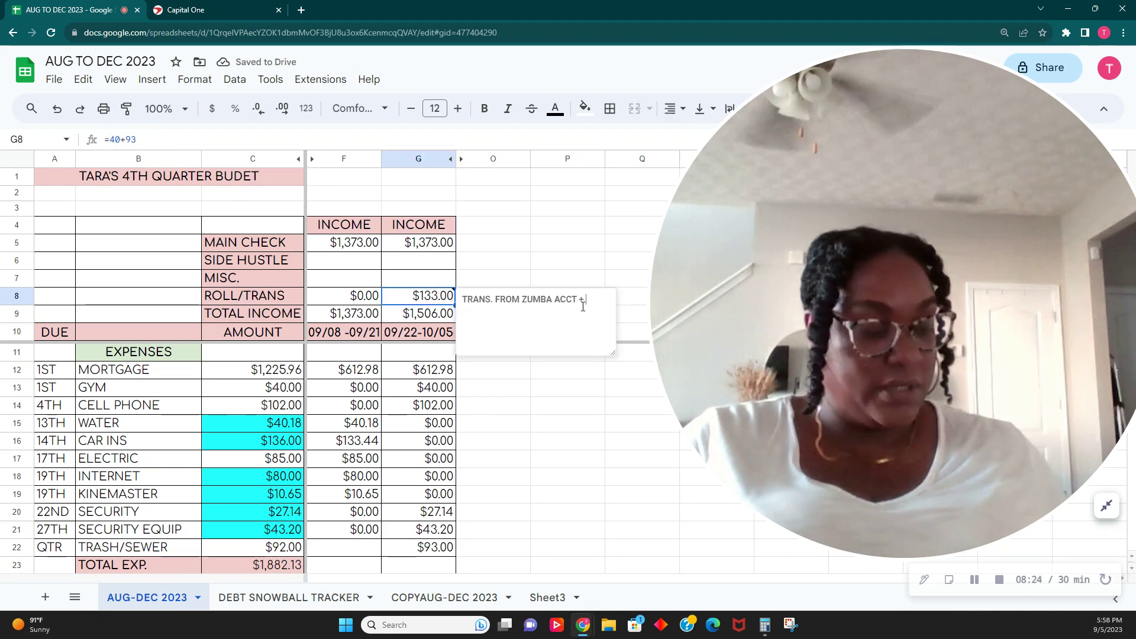
type("93.0")
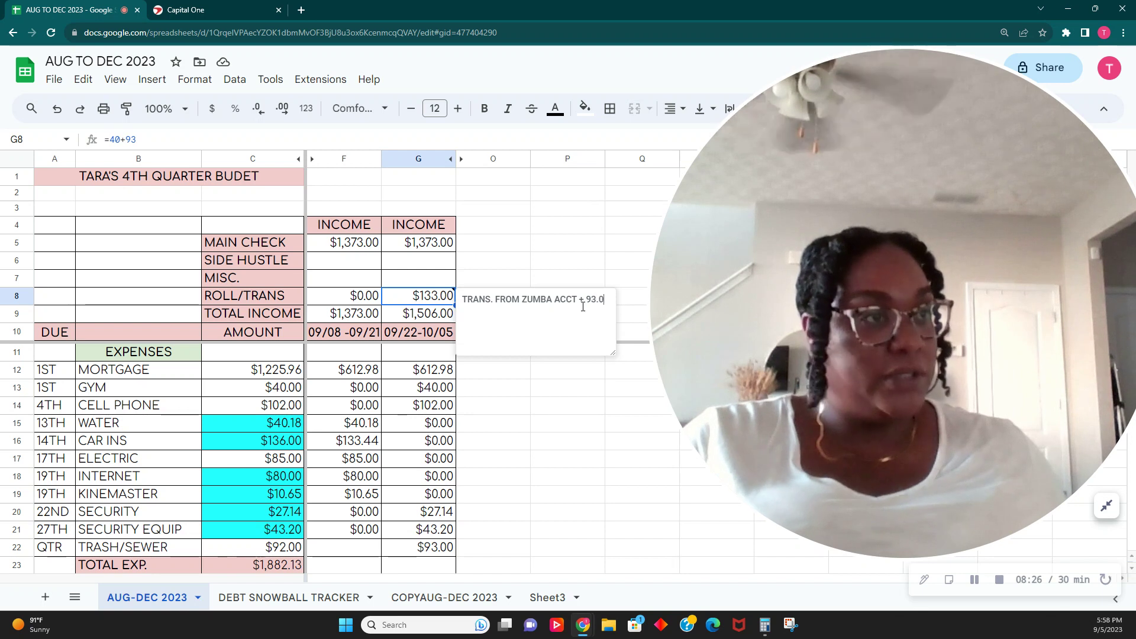
type("0")
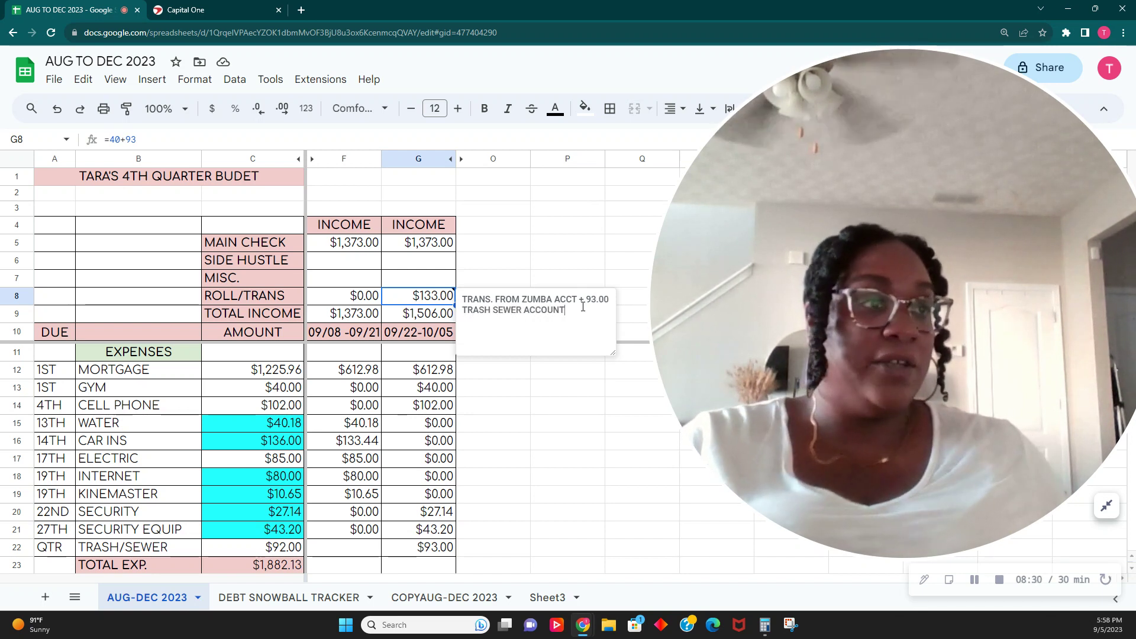
left_click(548, 391)
- Set the TRASH/SEWER expense's value in the AMOUNT column to 93.00
scroll(395, 402, "down", 3)
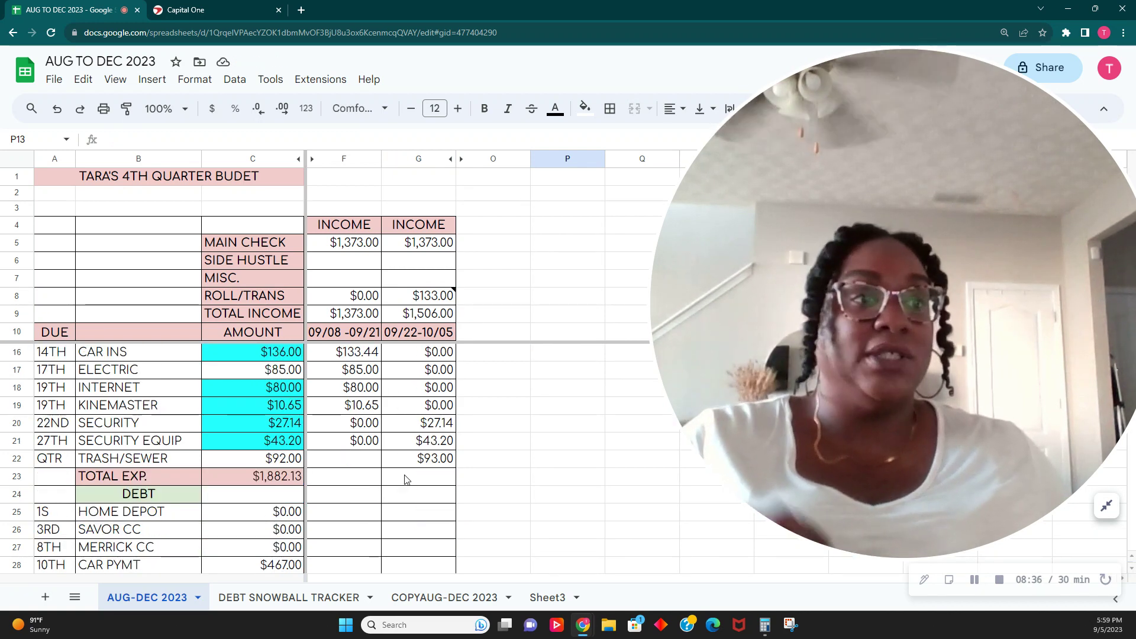
scroll(406, 479, "down", 1)
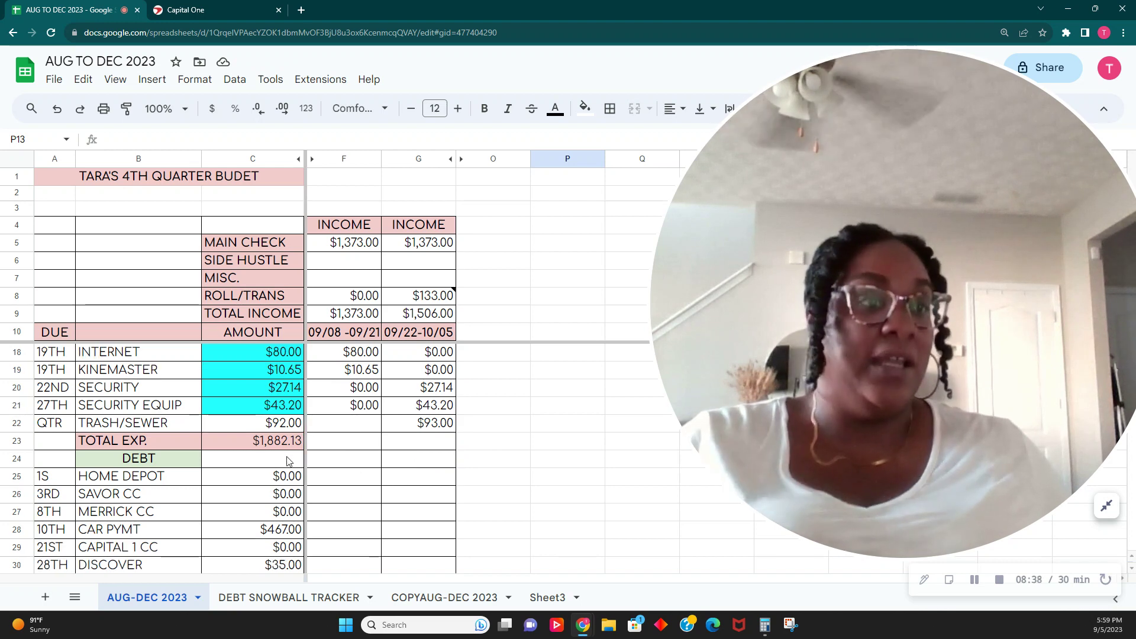
left_click(292, 424)
type("93")
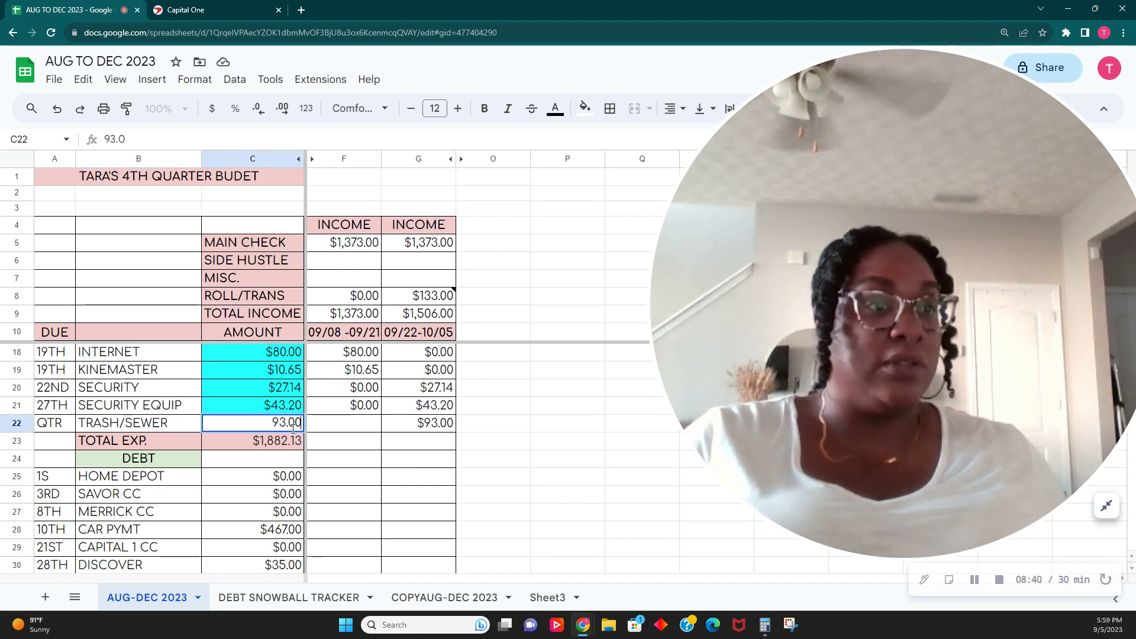
type(".00")
key("Return")
- Enter 0 as the TRASH/SEWER expense for the 09/08-09/21 pay period
scroll(295, 434, "down", 1)
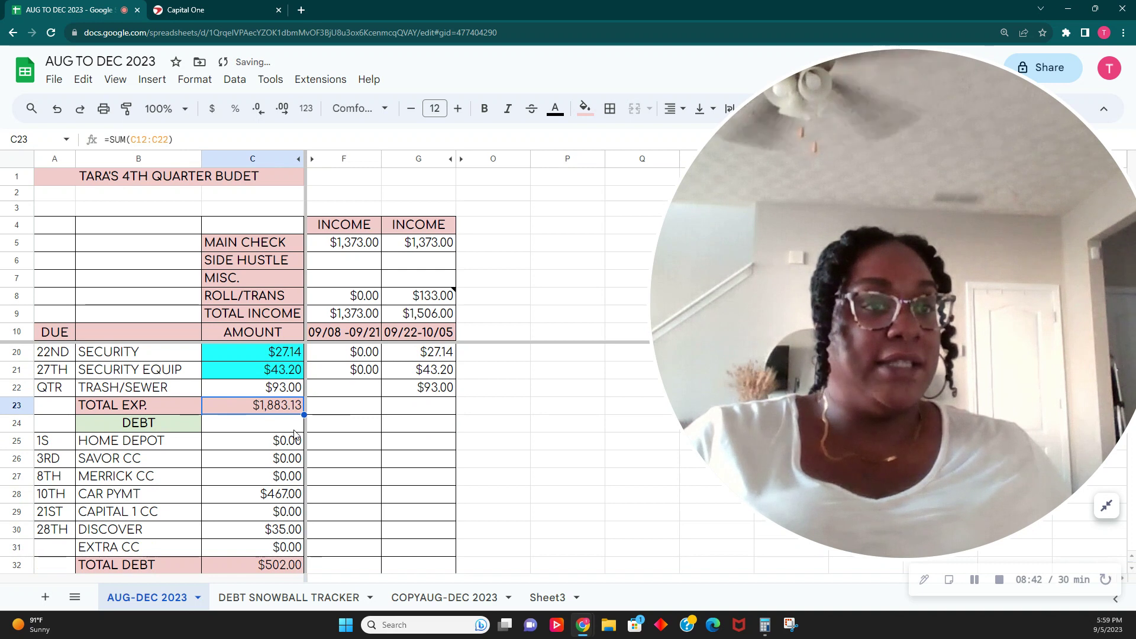
scroll(294, 434, "down", 1)
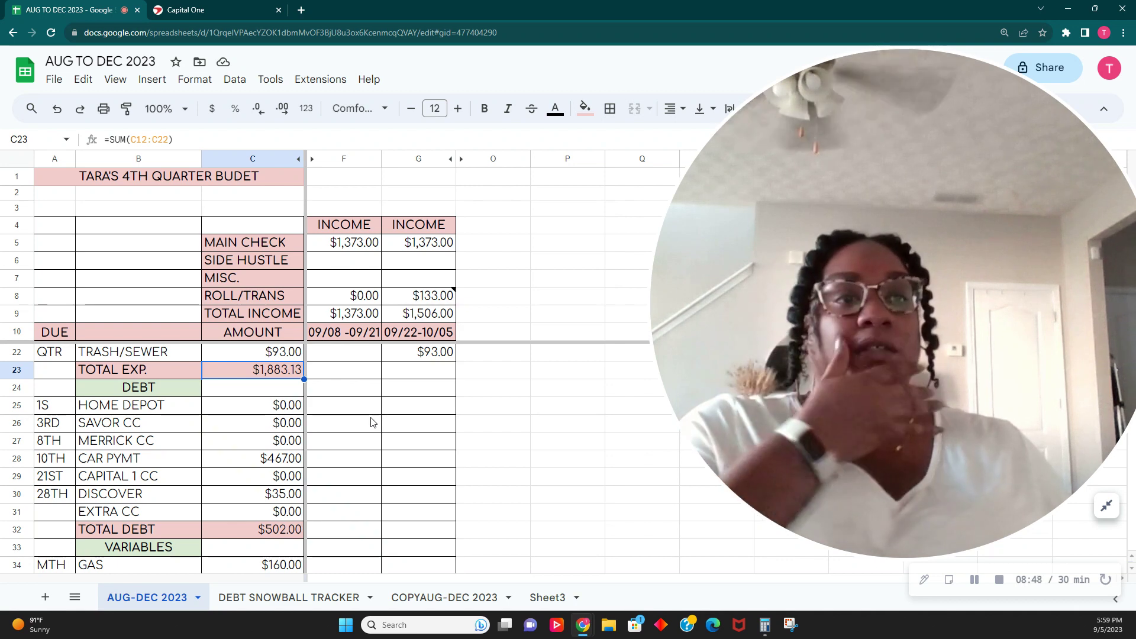
left_click(342, 407)
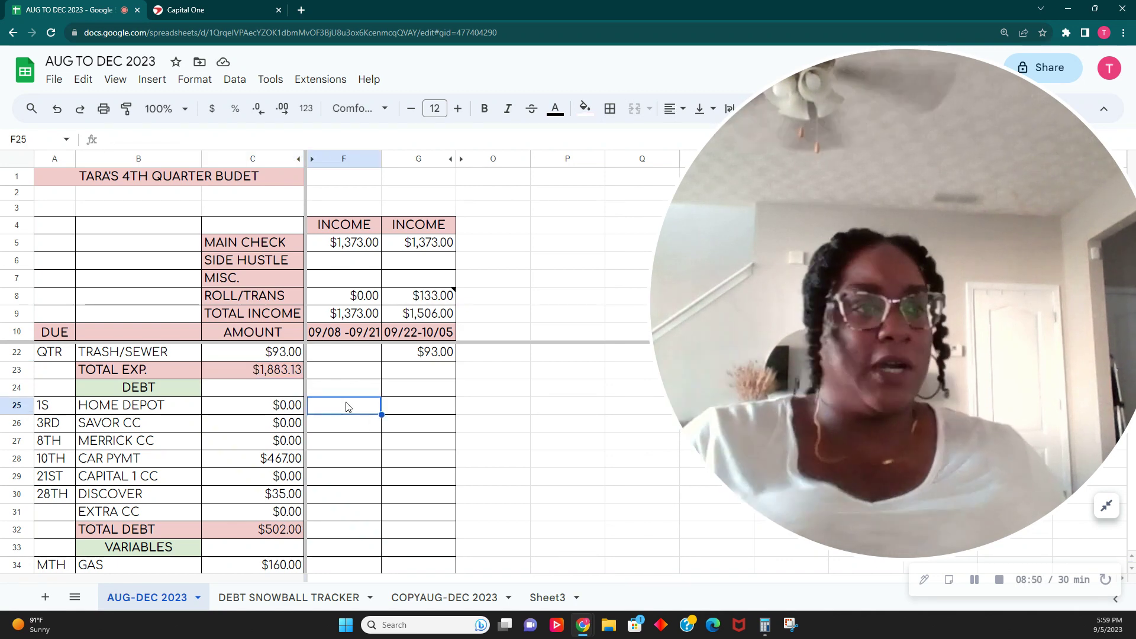
key("Down")
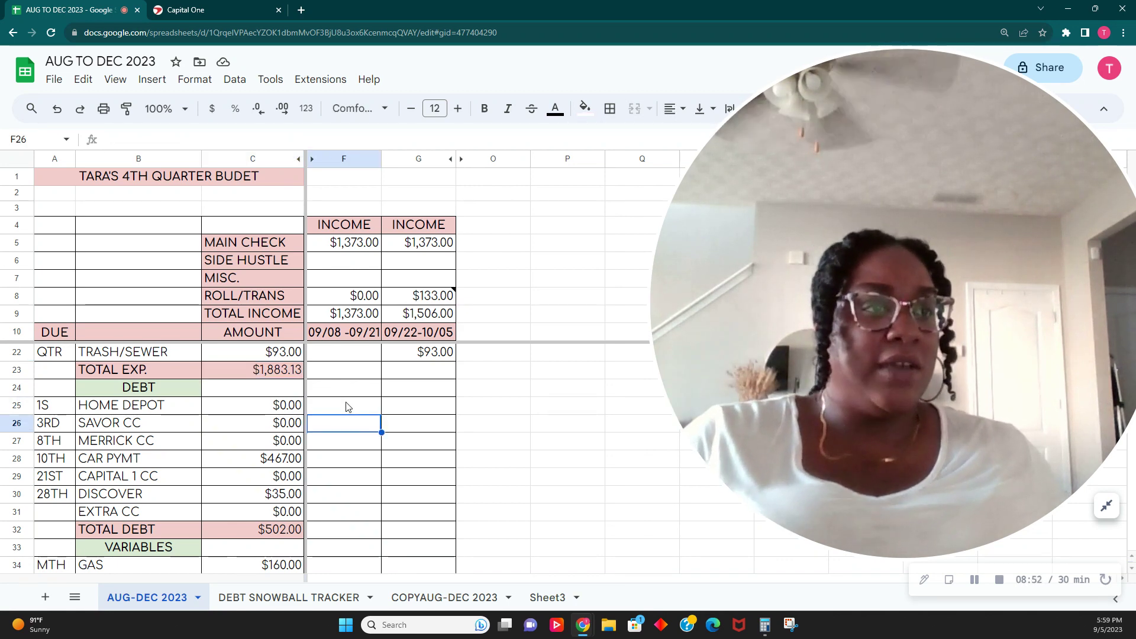
key("Up")
key("Up")
key("Up")
key("Up")
key("Up")
key("Up")
key("Down")
key("Down")
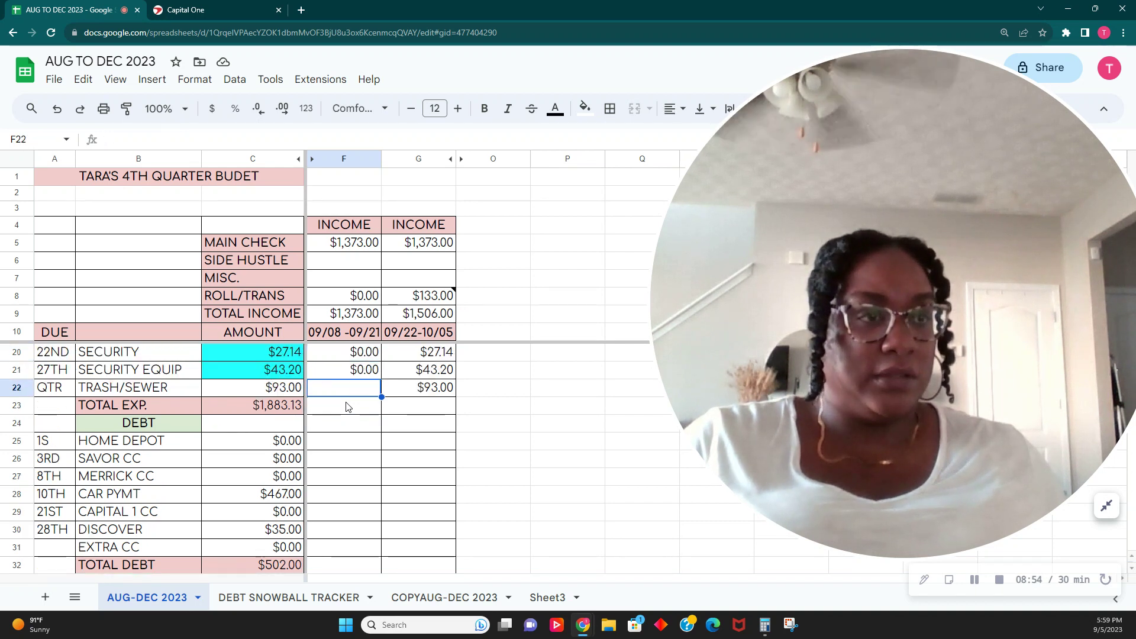
type("0")
key("Down")
- Enter 0 for the HOME DEPOT, SAVOR CC and MERRICK CC debts in both pay periods
key("Down")
key("Down")
type("0")
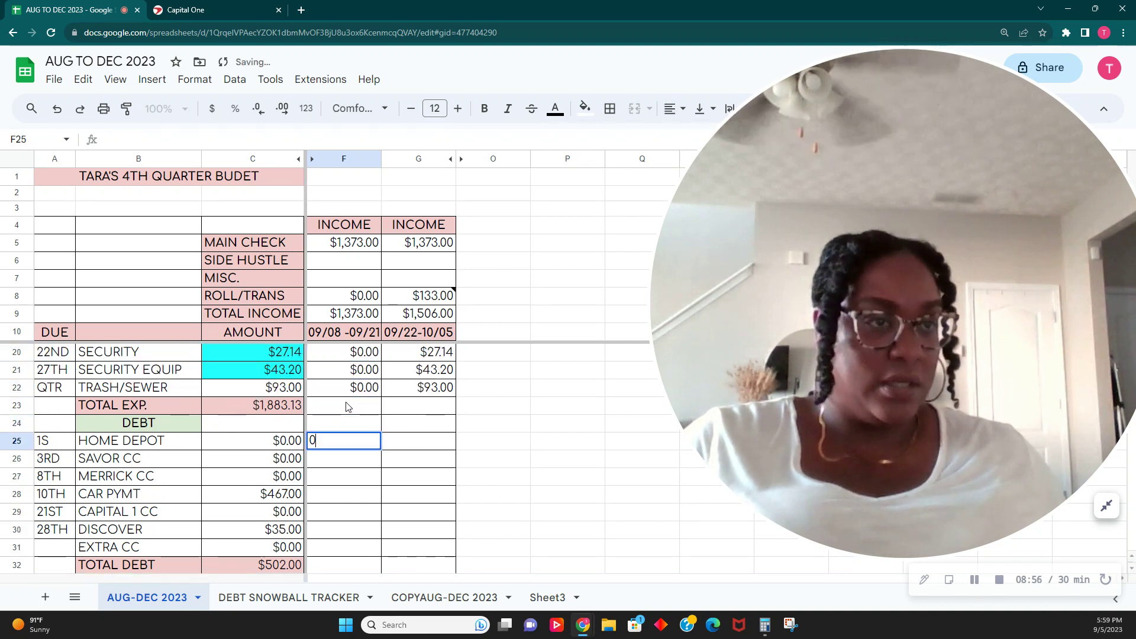
key("Tab")
type("0")
key("Return")
type("0")
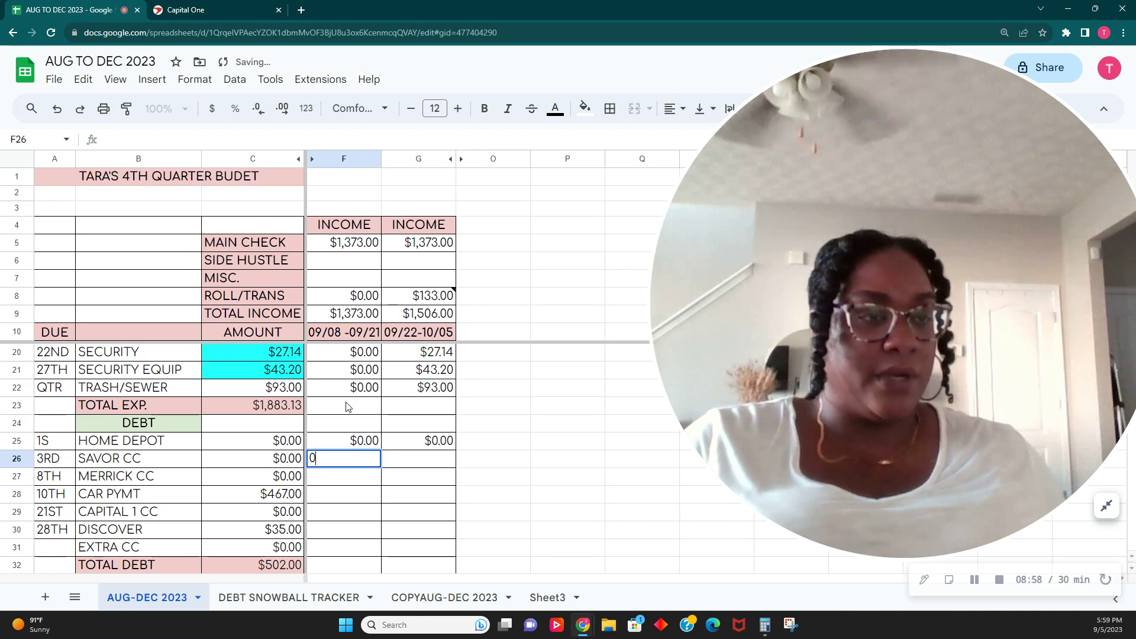
key("Tab")
type("0")
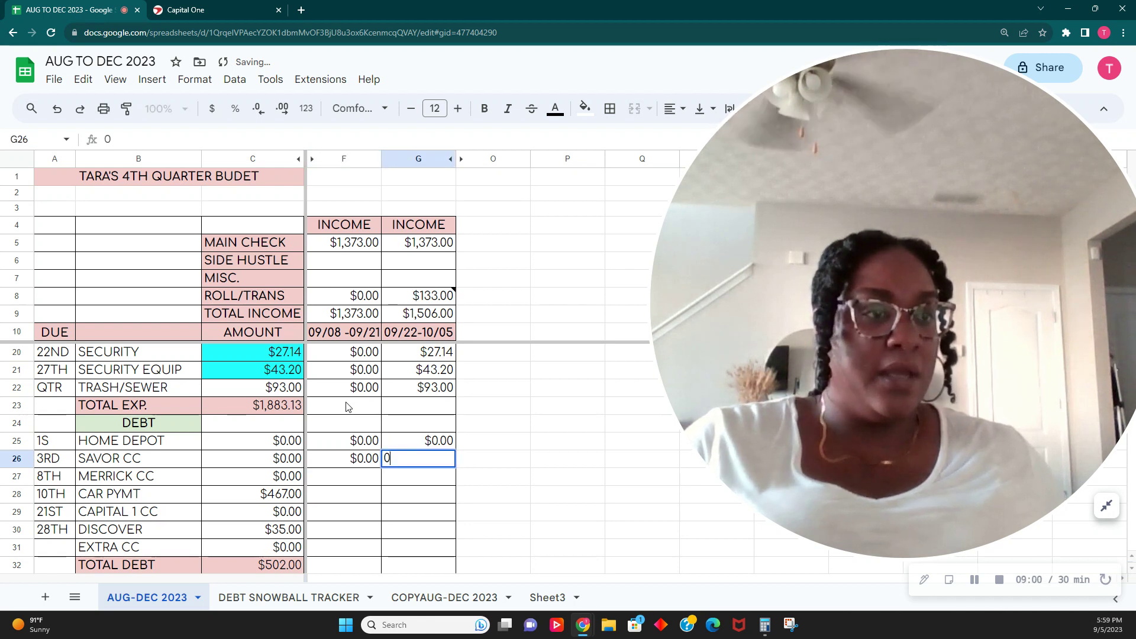
key("Return")
type("0")
key("Tab")
type("0")
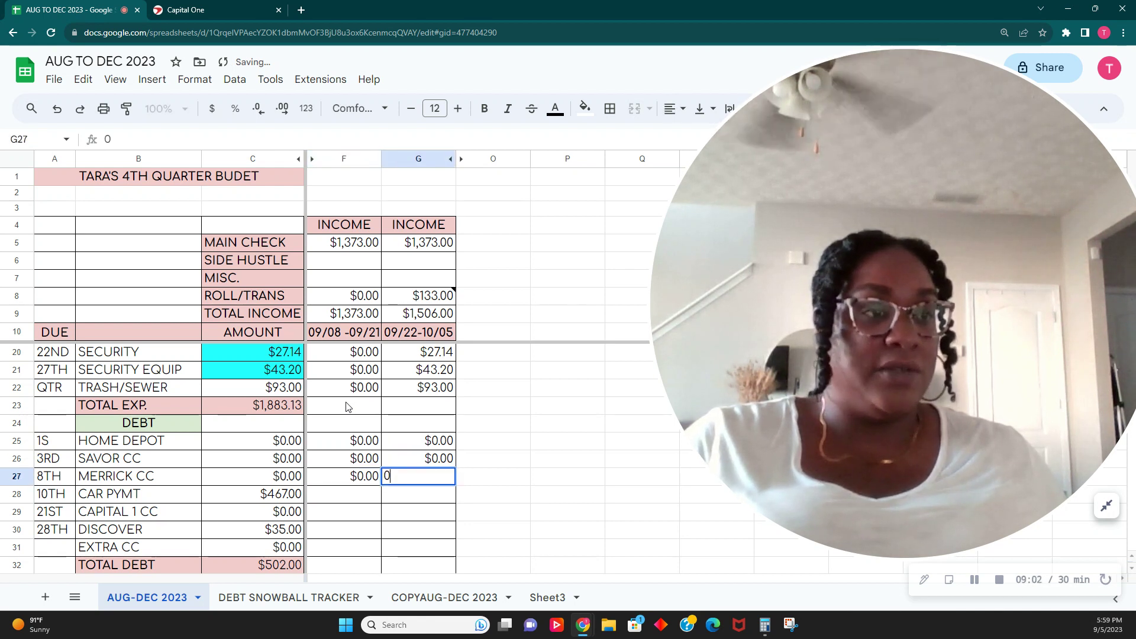
key("Return")
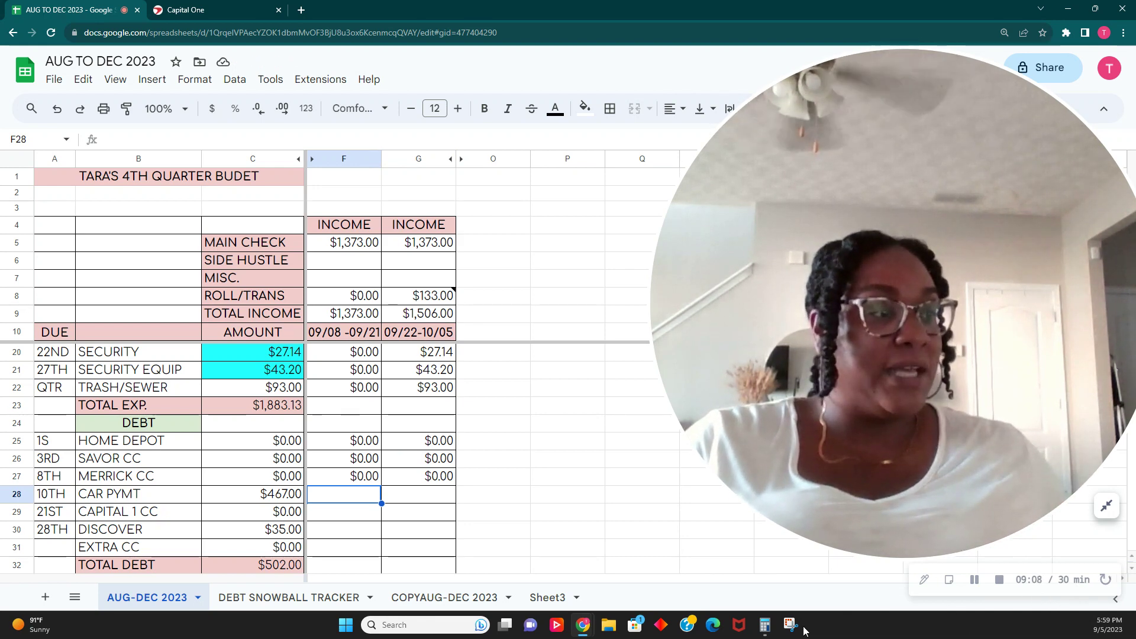
- Divide the 467 car payment by 2 in Calculator and clear the calculation
left_click(768, 632)
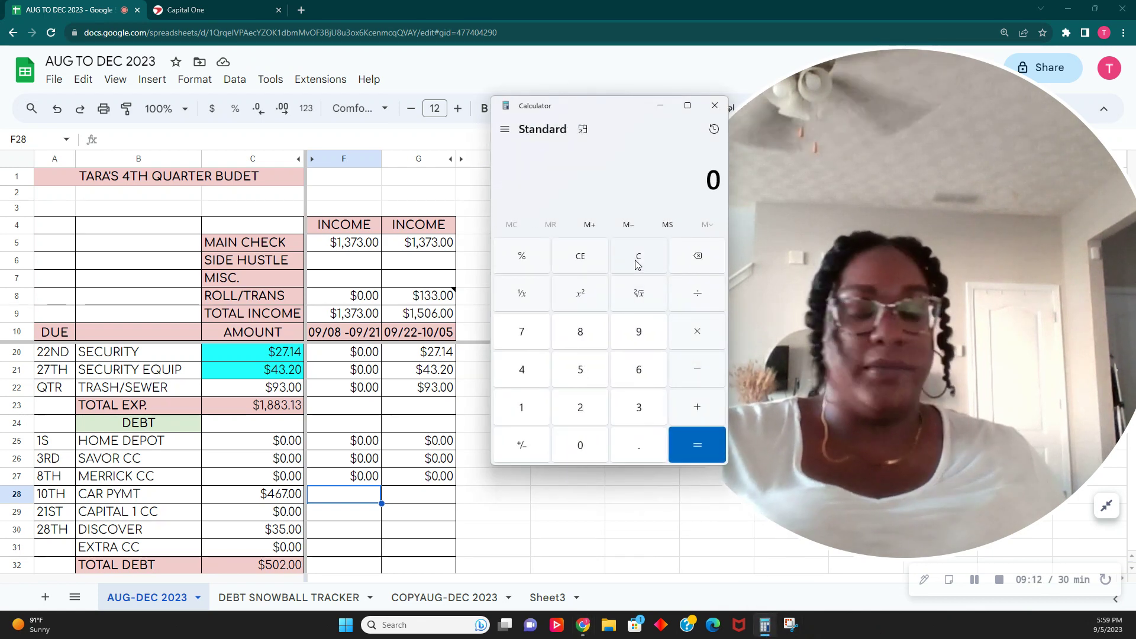
type("67")
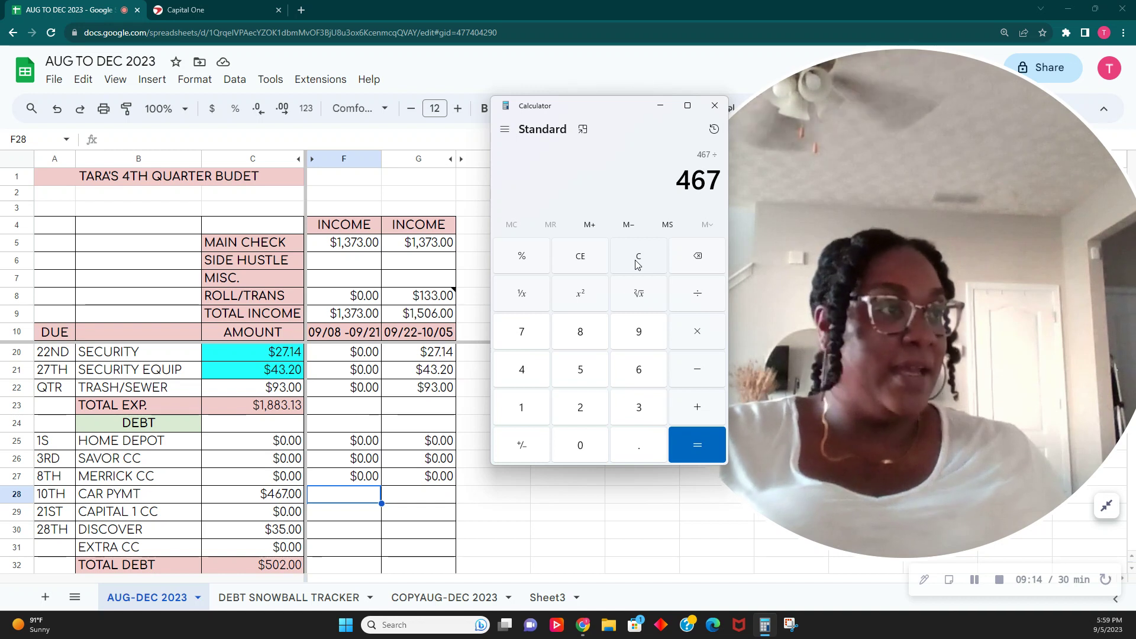
type("/2")
key("Return")
left_click(612, 266)
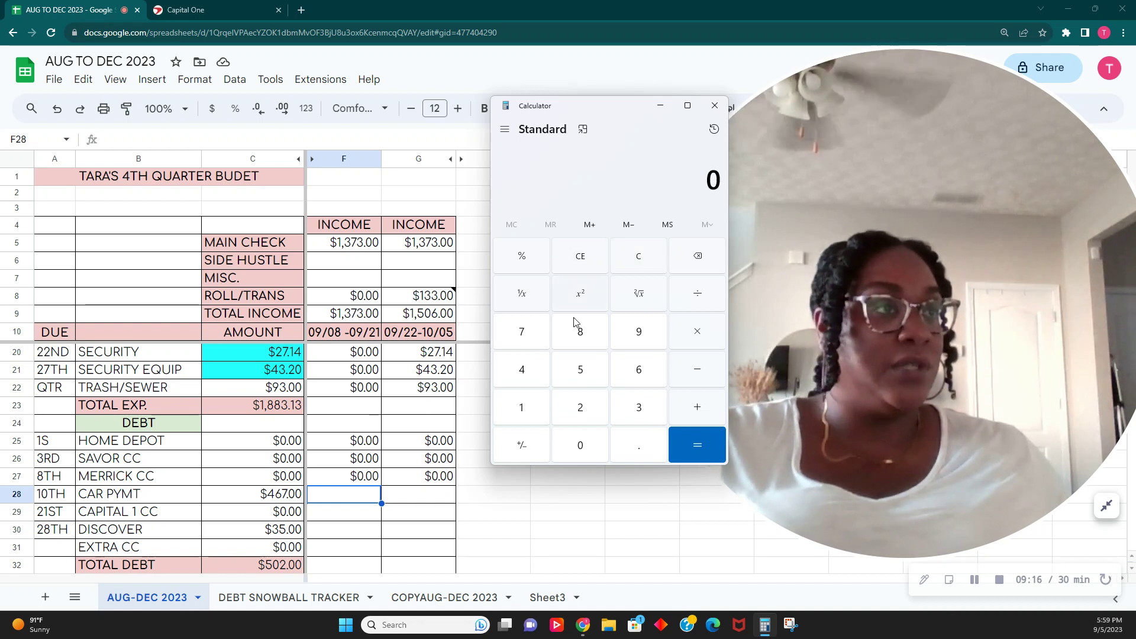
- Enter 233.50 as the CAR PYMT debt for both the 09/08-09/21 and 09/22-10/05 pay periods
left_click(374, 498)
type("233.")
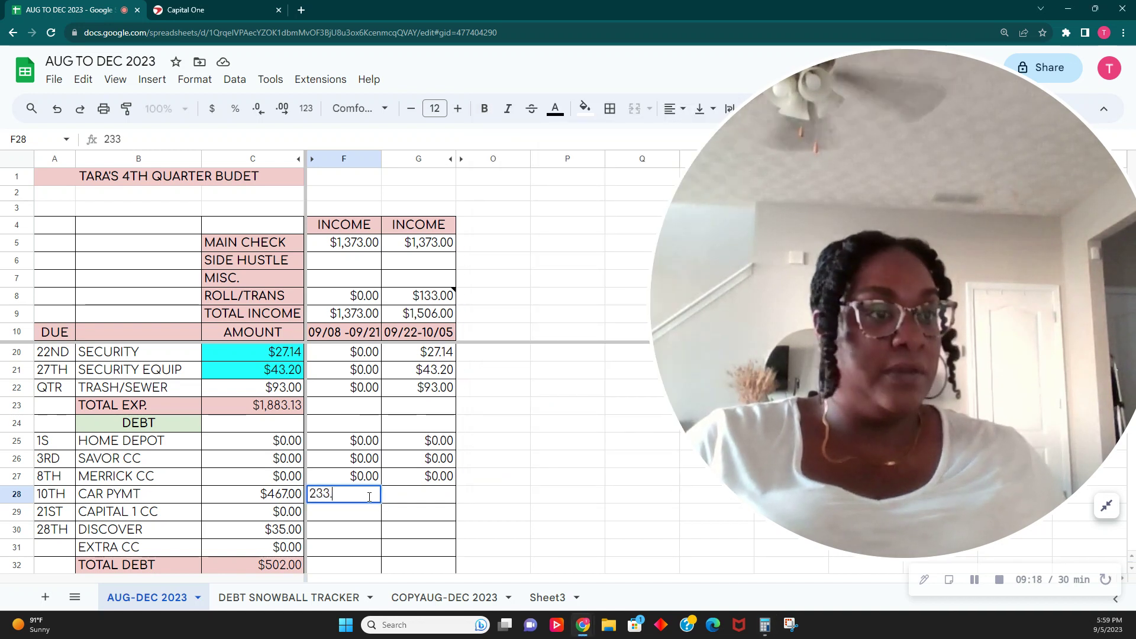
type("50")
key("Tab")
type("233.")
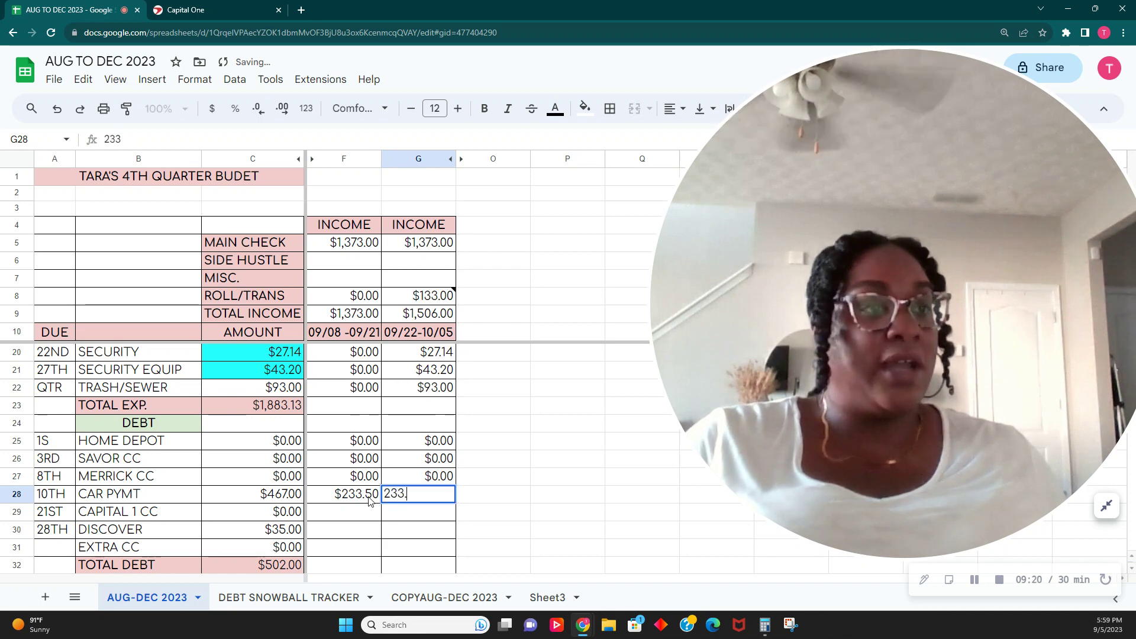
type("50")
key("Tab")
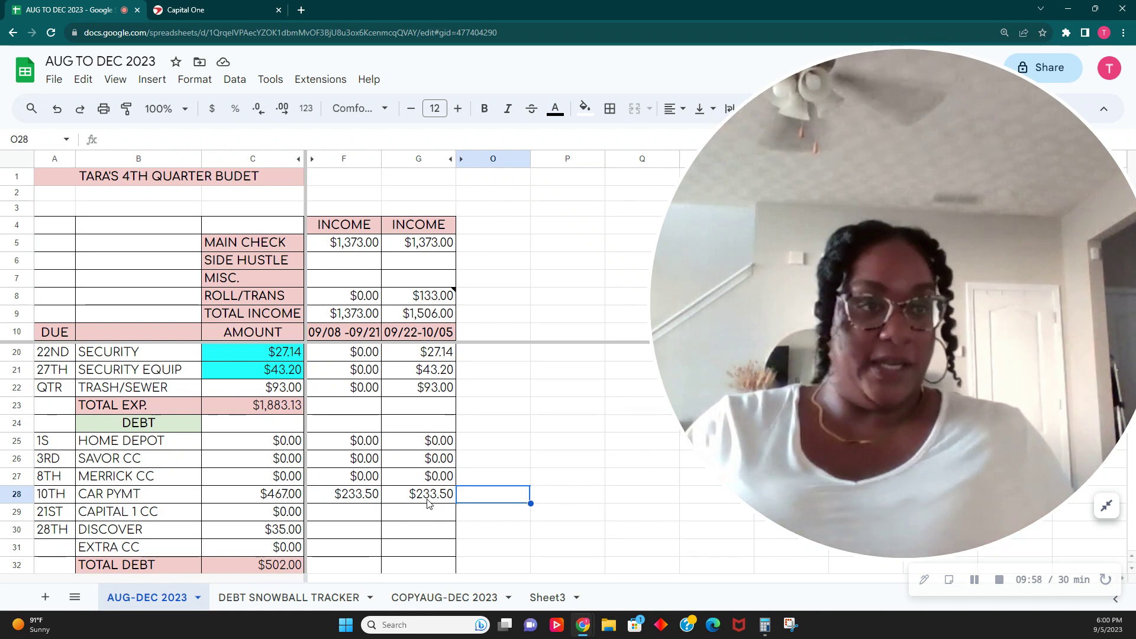
- Check the credit card balances on the Capital One account summary and return to the budget sheet
left_click(359, 517)
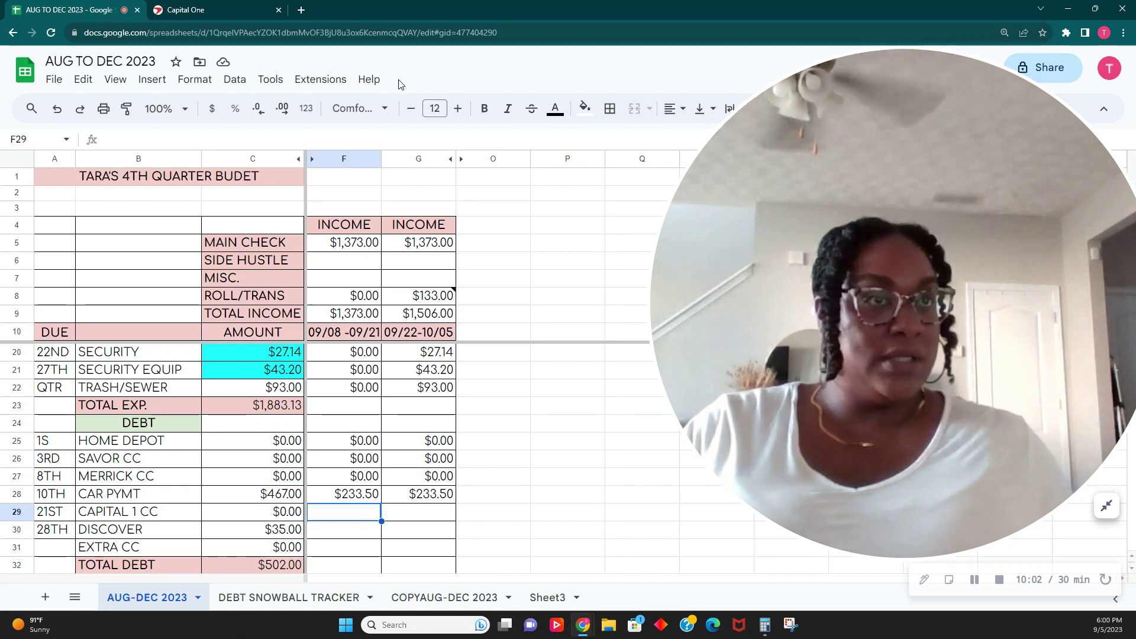
left_click(249, 7)
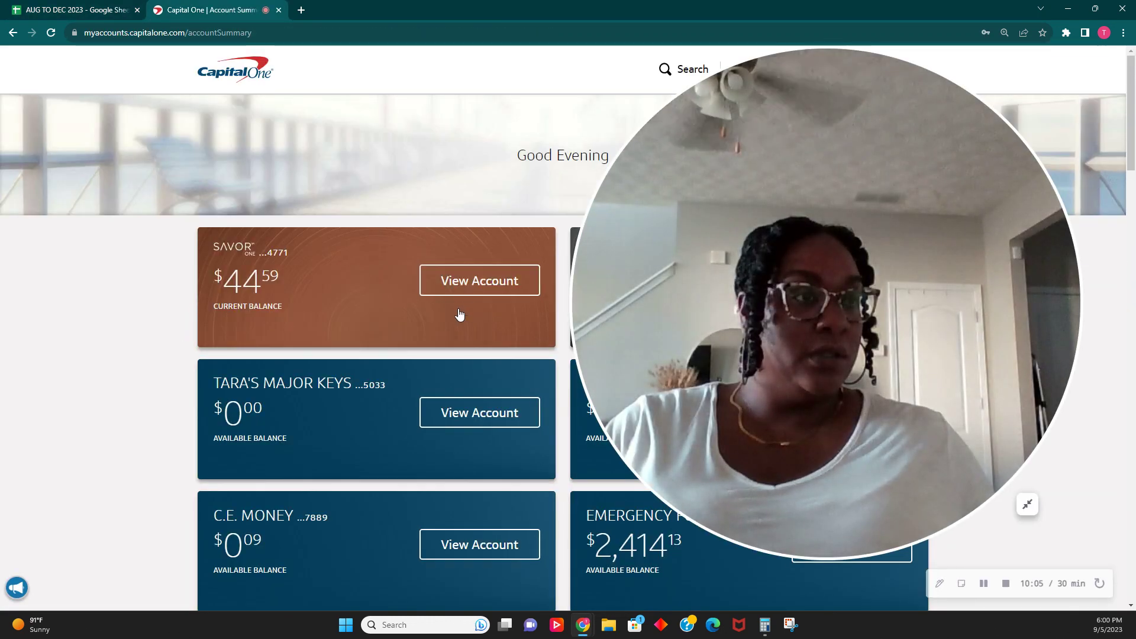
left_click_drag(744, 264, 870, 278)
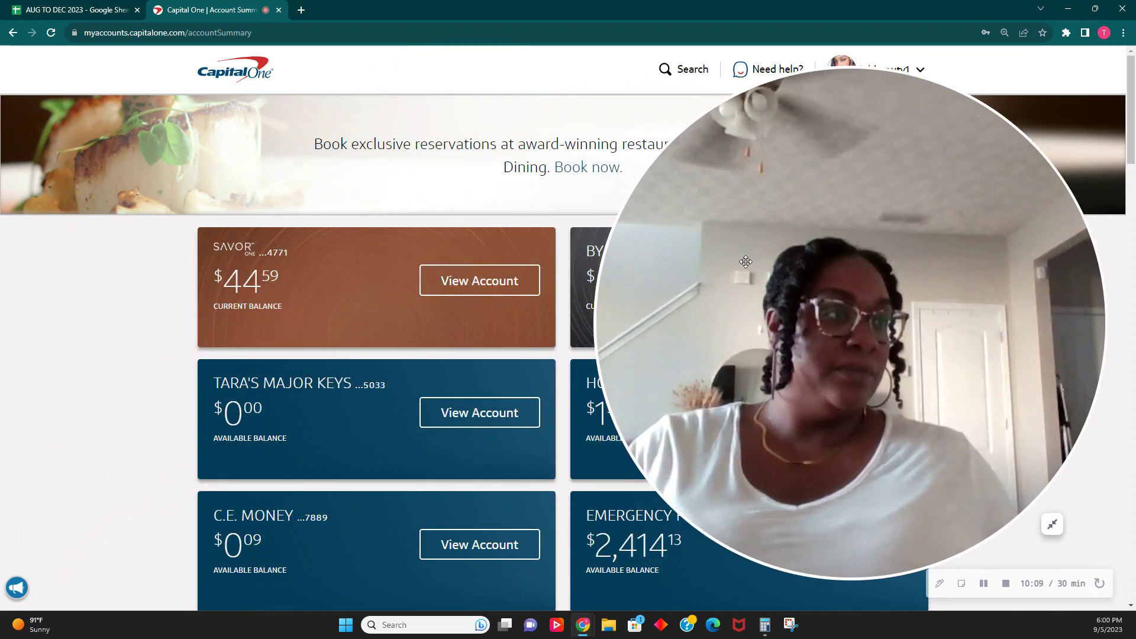
left_click(82, 13)
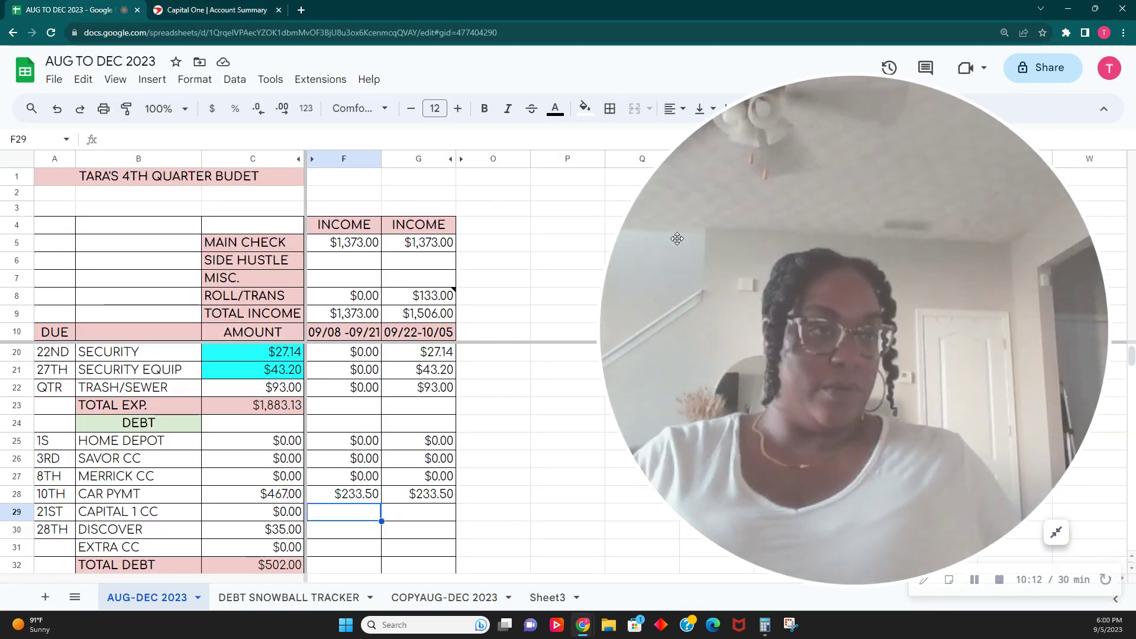
- Enter 0 for the CAPITAL 1 CC debt in both pay periods
scroll(354, 511, "down", 1)
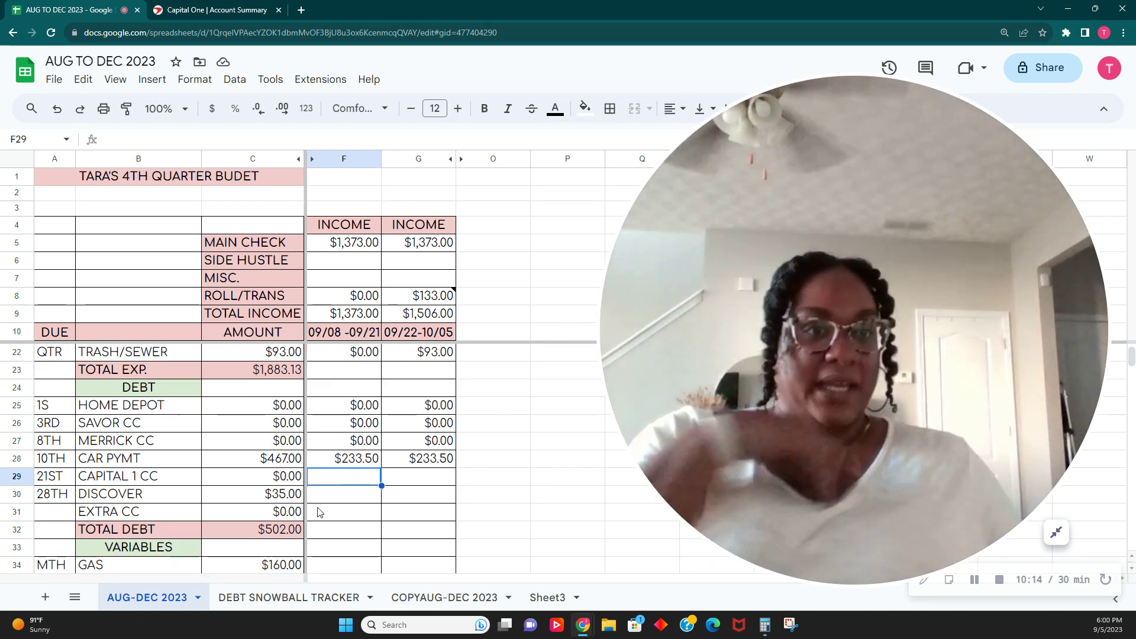
type("0")
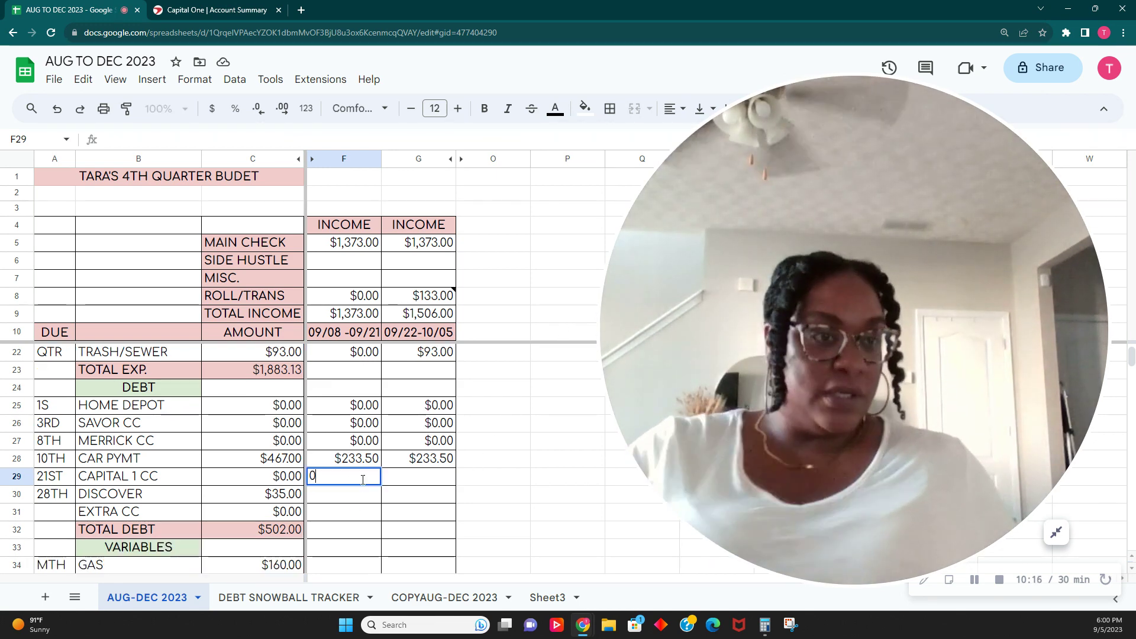
key("Tab")
type("0")
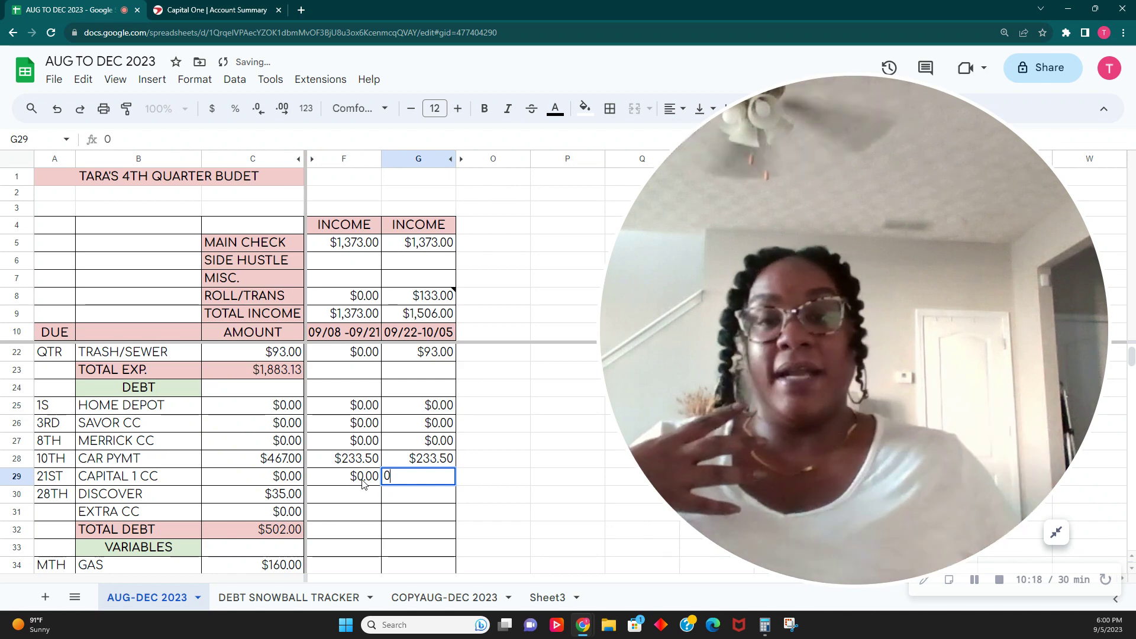
key("Return")
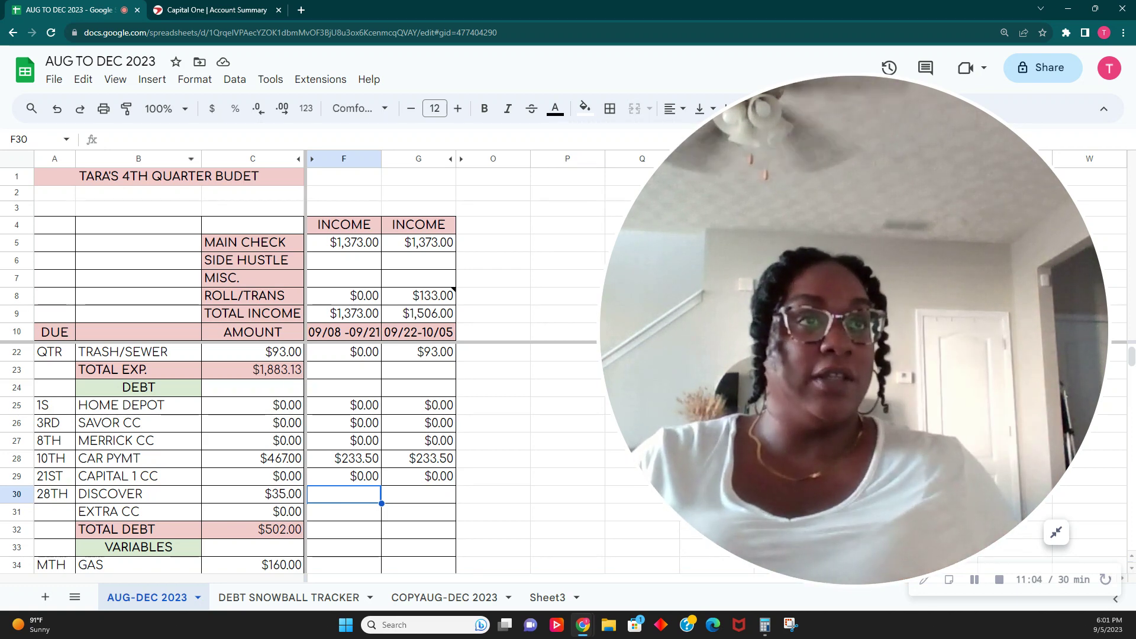
- Review the savings account balances on the Capital One account summary, including the emergency fund, and return to the budget sheet
key("ctrl+Tab")
scroll(414, 355, "down", 7)
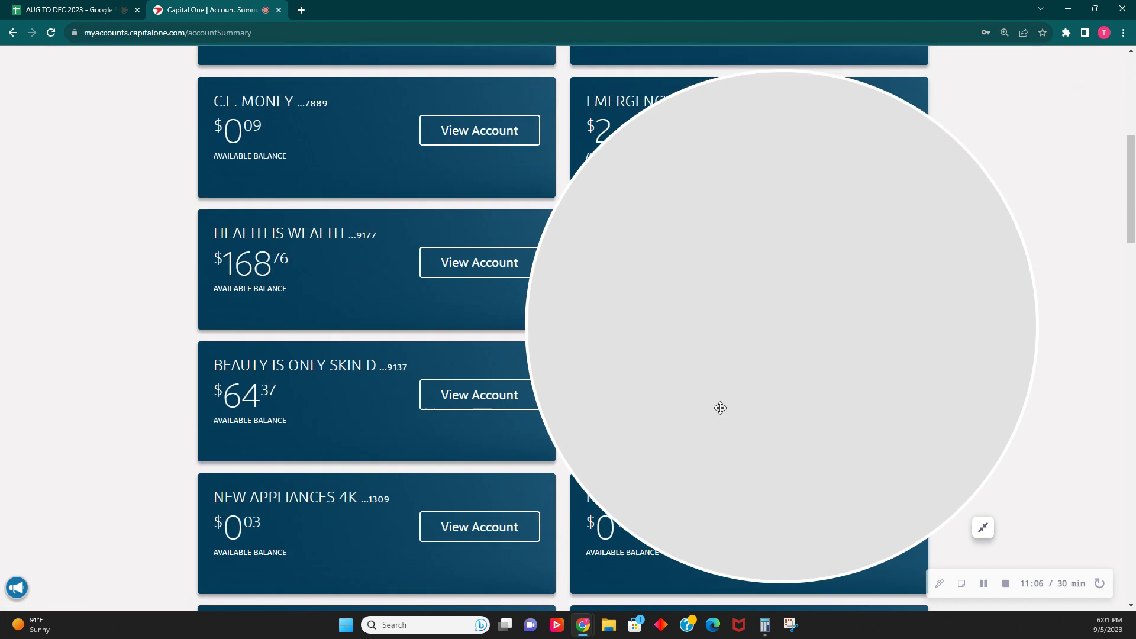
left_click(983, 527)
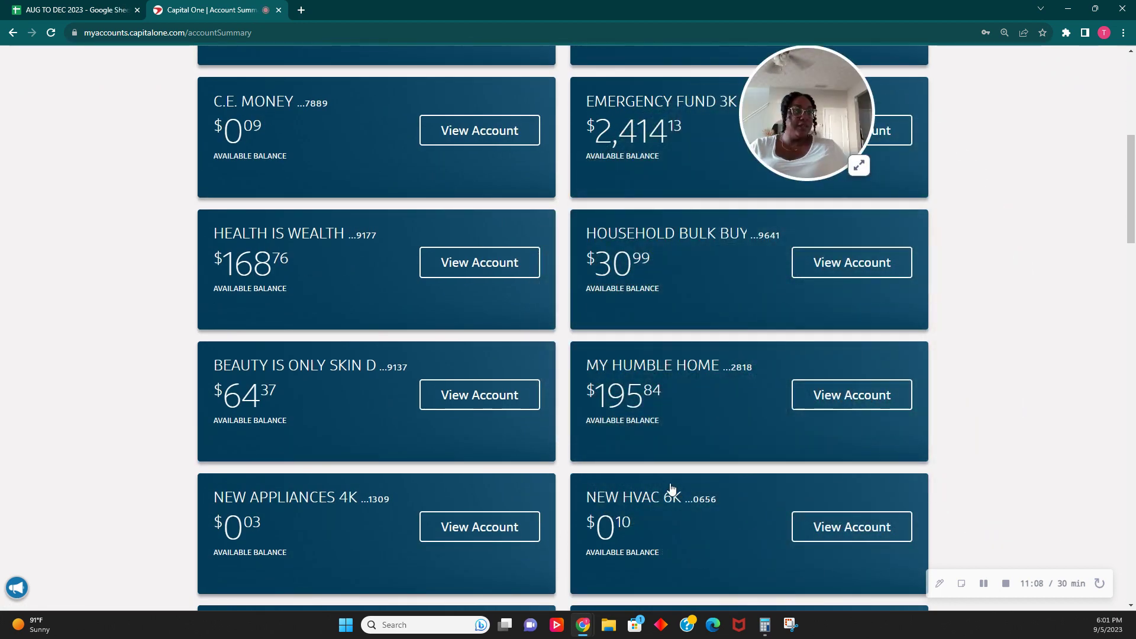
scroll(673, 488, "down", 10)
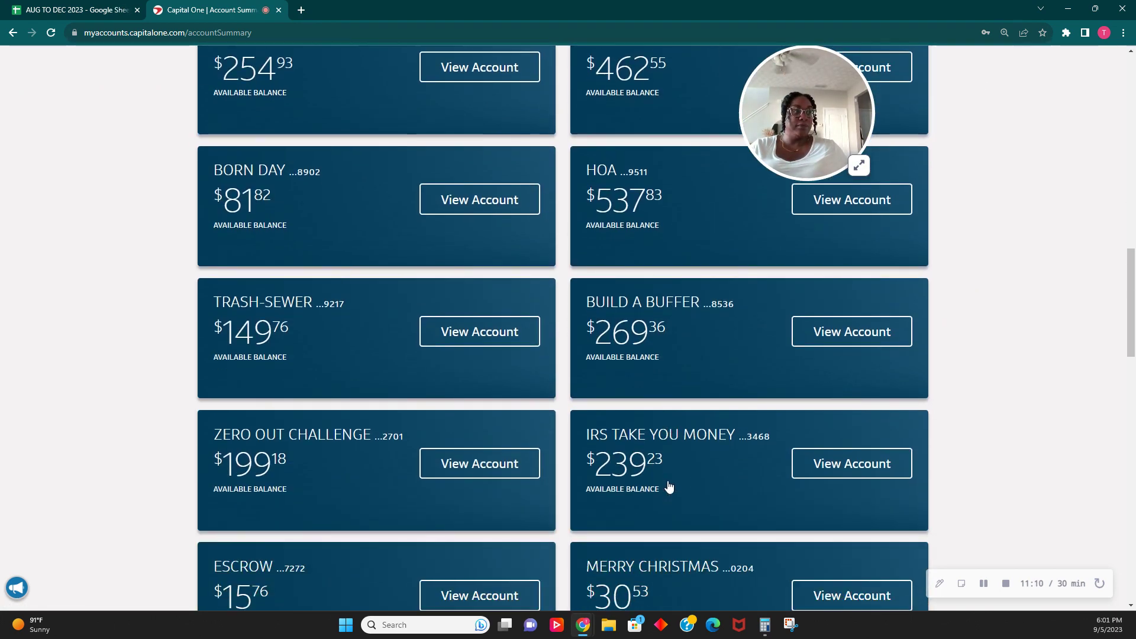
scroll(668, 486, "down", 7)
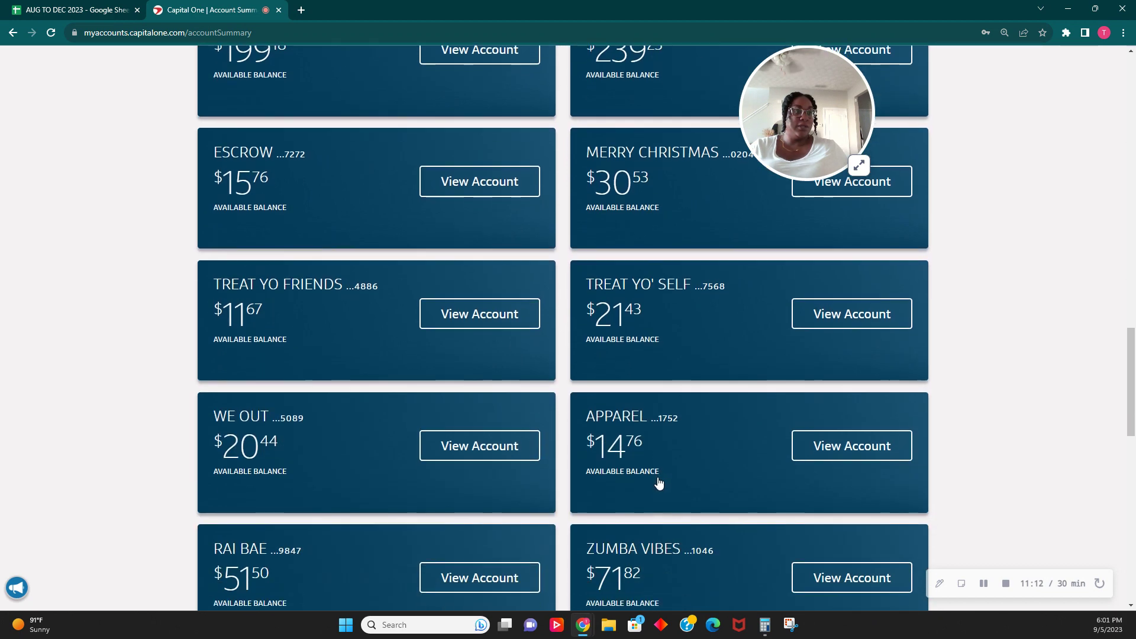
scroll(659, 484, "down", 4)
scroll(645, 482, "up", 12)
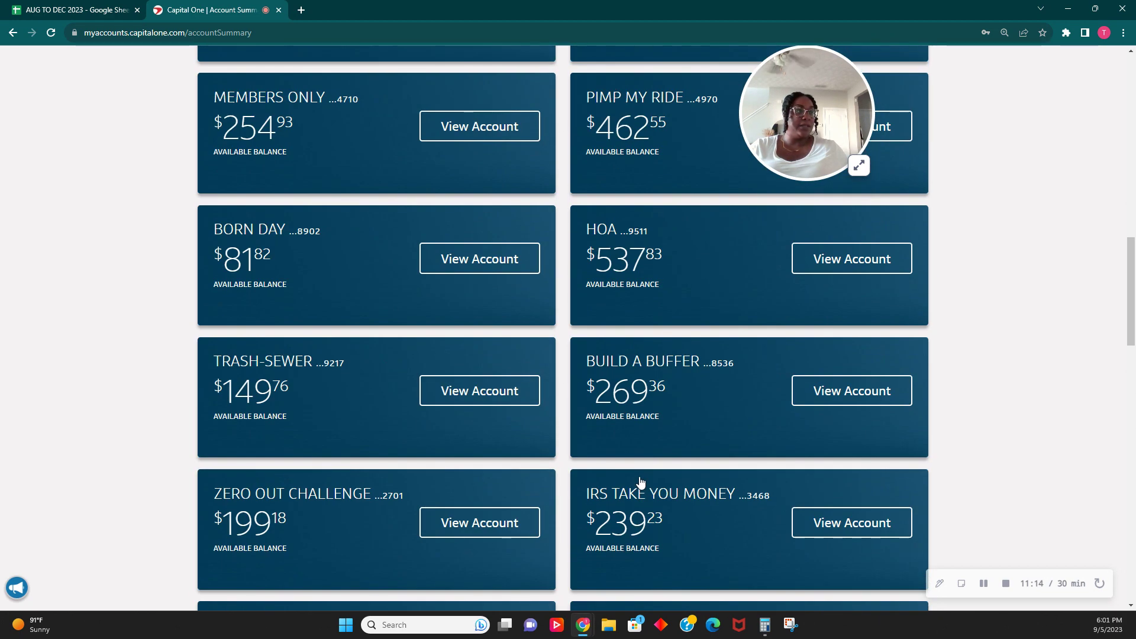
scroll(640, 481, "up", 8)
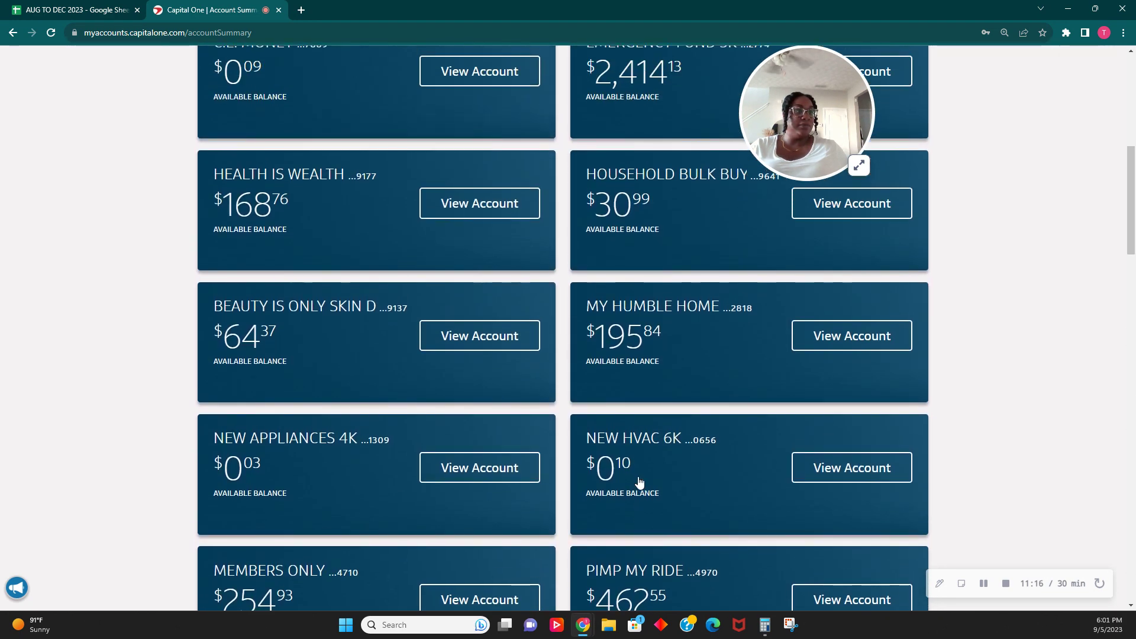
scroll(639, 482, "up", 4)
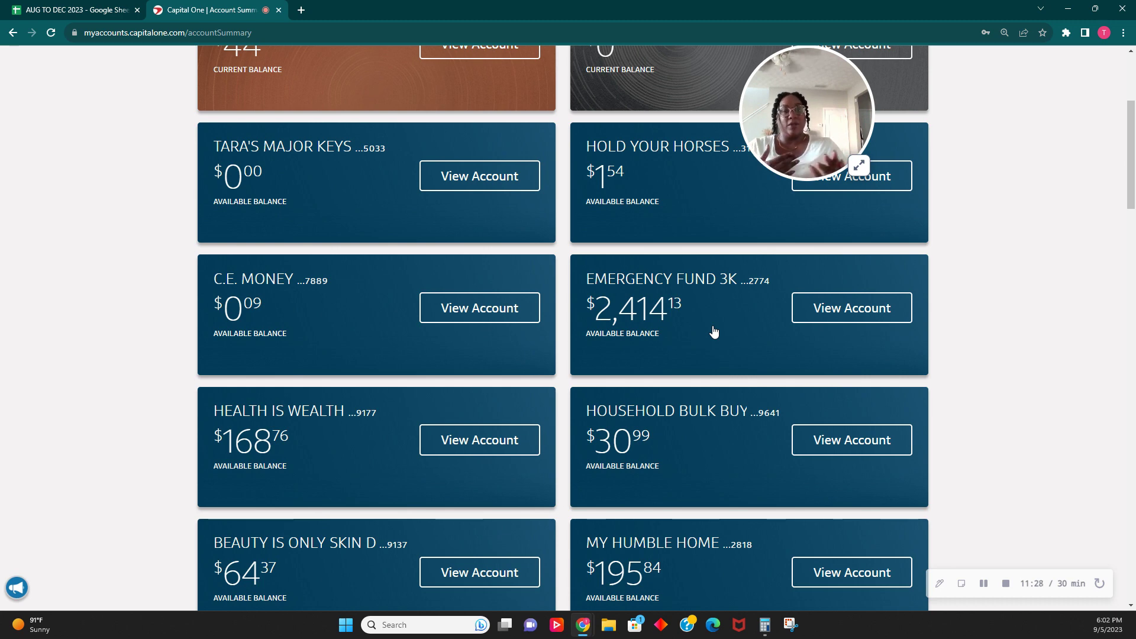
left_click(59, 6)
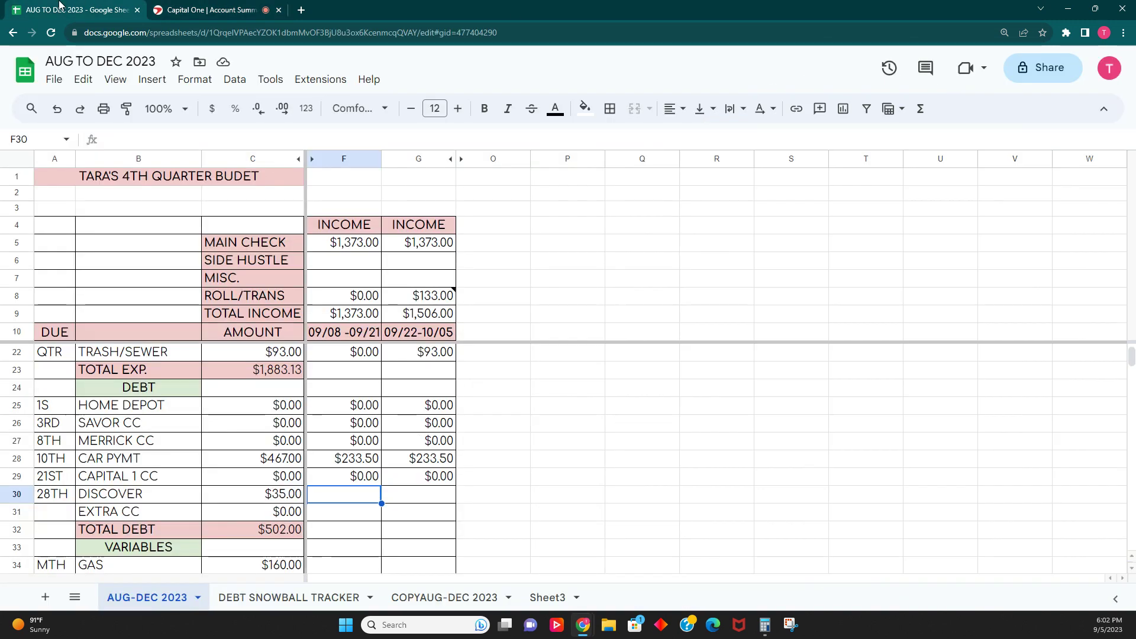
left_click(975, 184)
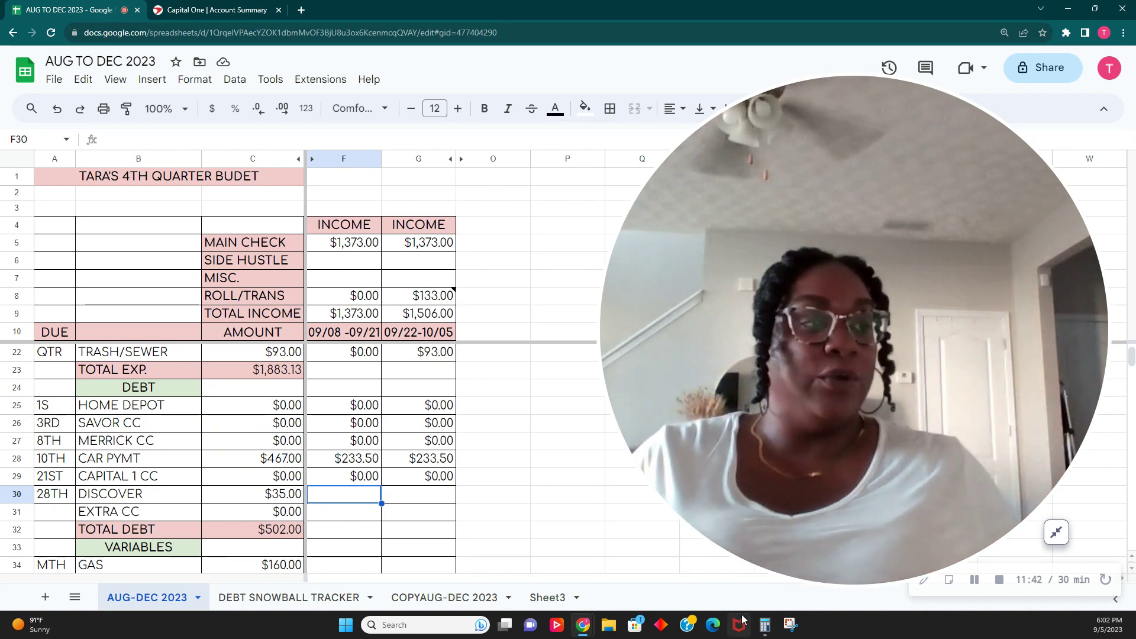
- Add the two main checks, 1373 + 1373, in Calculator and return to the budget sheet
left_click(765, 632)
type("1")
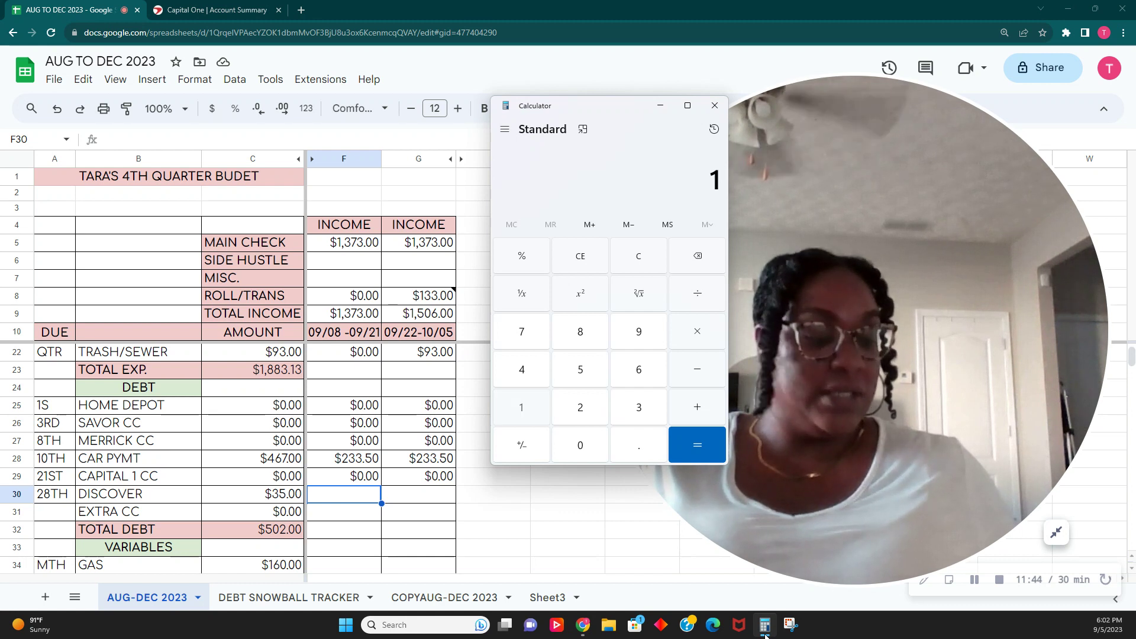
type("373 + 137")
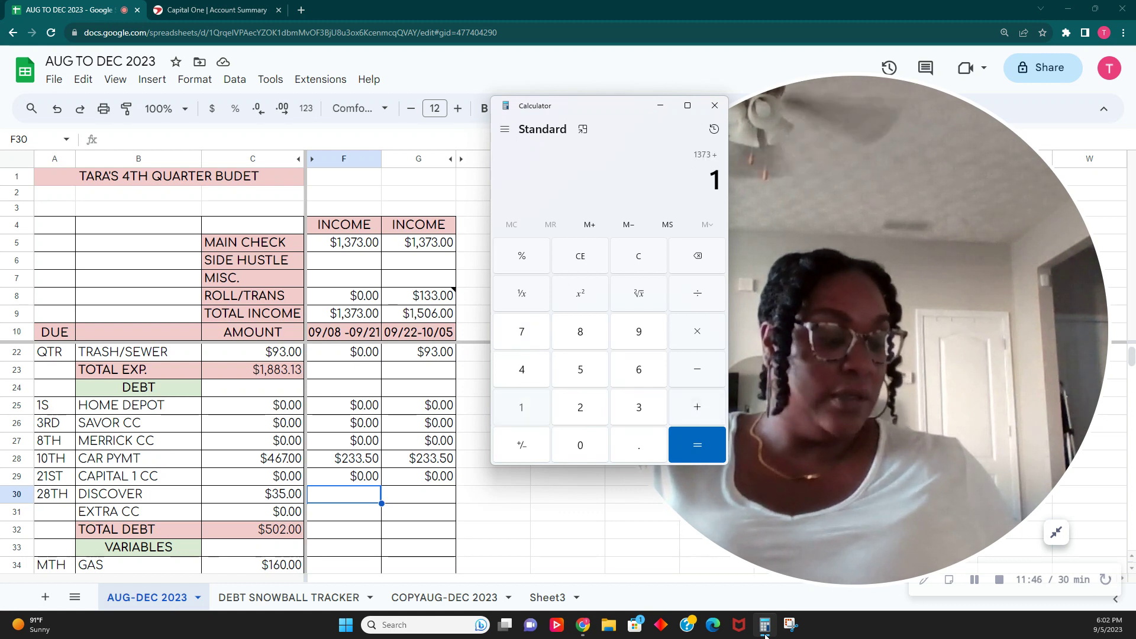
type("3")
key("Return")
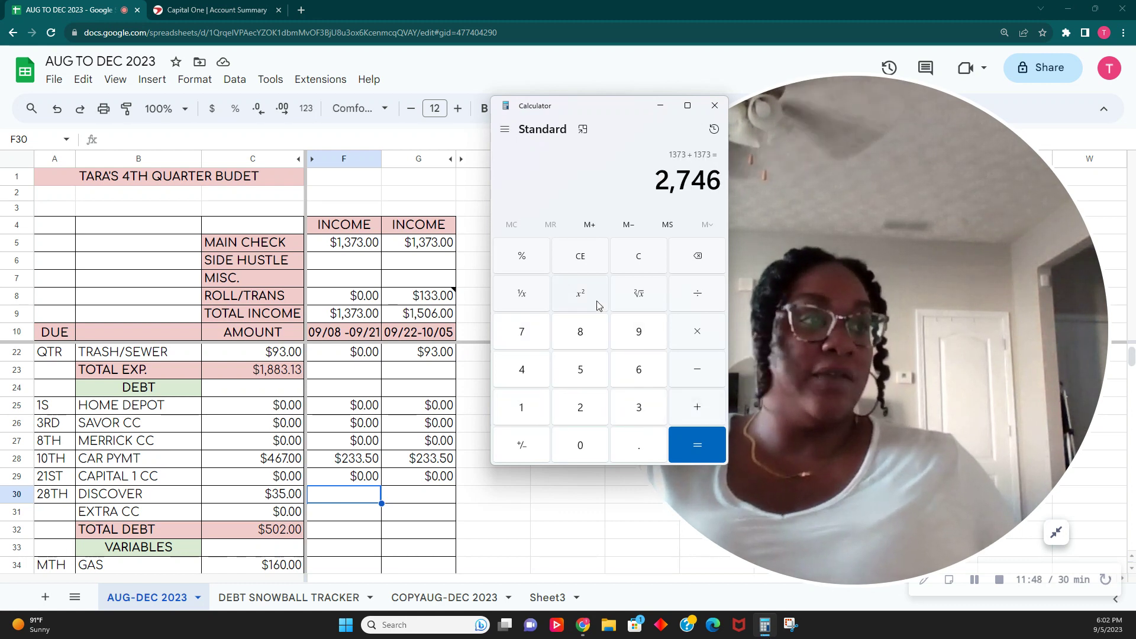
left_click(661, 109)
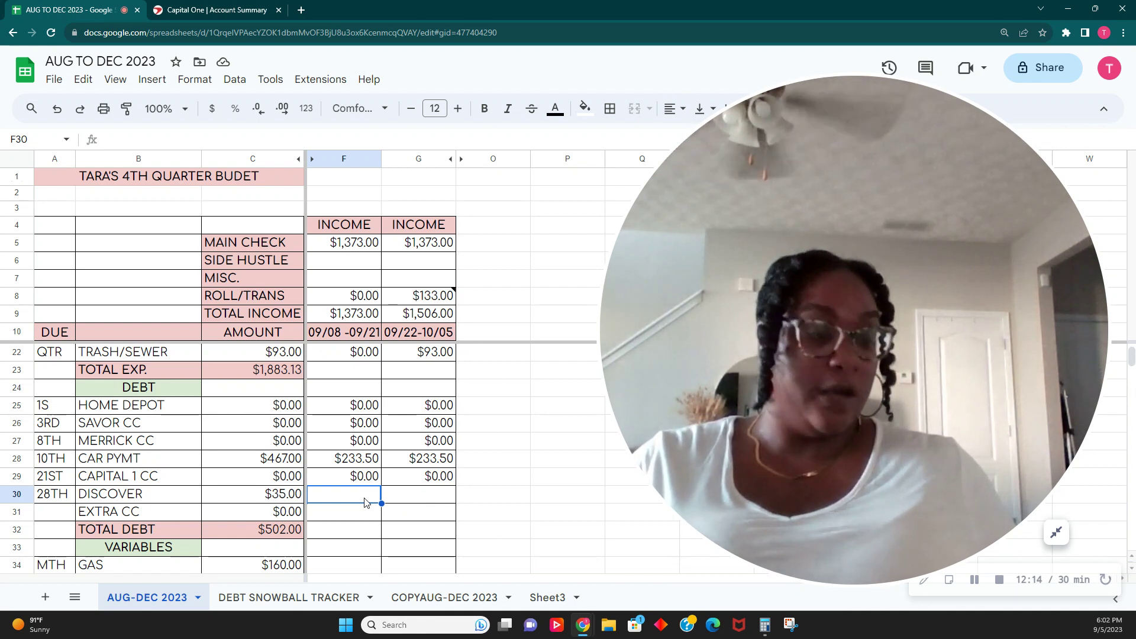
- Enter 200.00 as the DISCOVER payment for 09/08-09/21 and add 200.00 to that period's ROLL/TRANS formula
type("200.00")
key("Return")
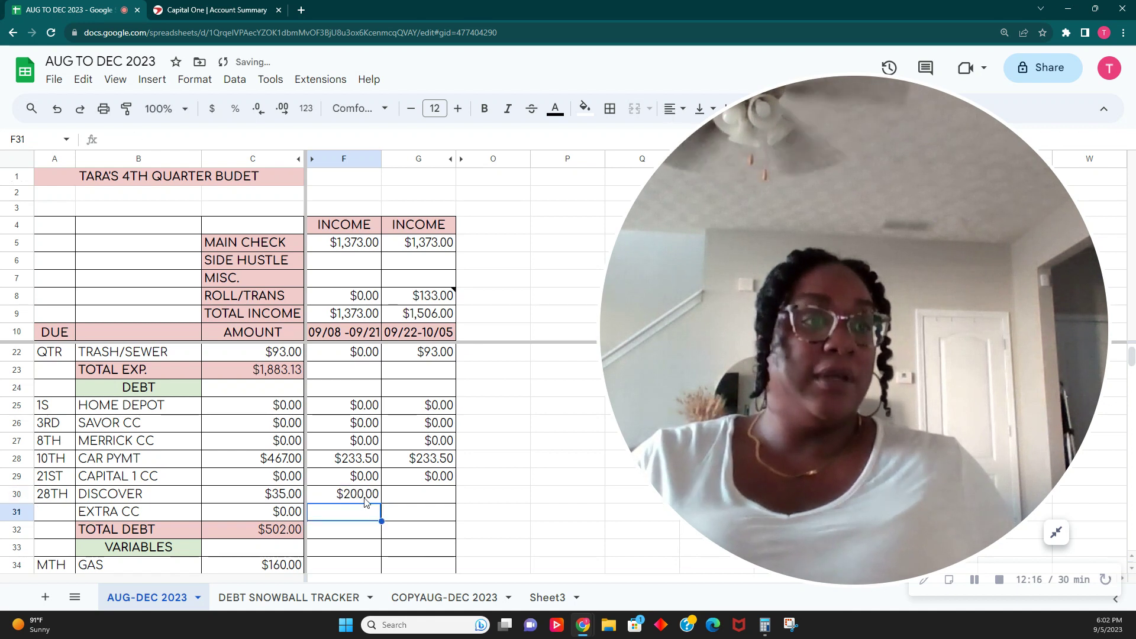
key("Up")
key("Up")
key("Up")
key("Up")
key("Up")
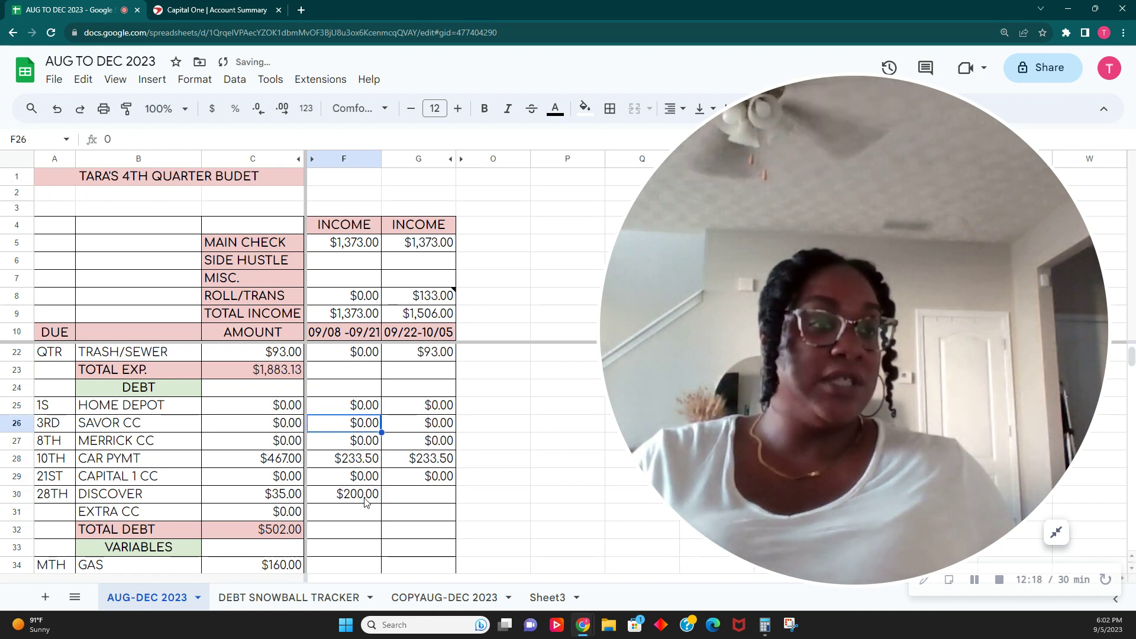
left_click(347, 297)
left_click(139, 142)
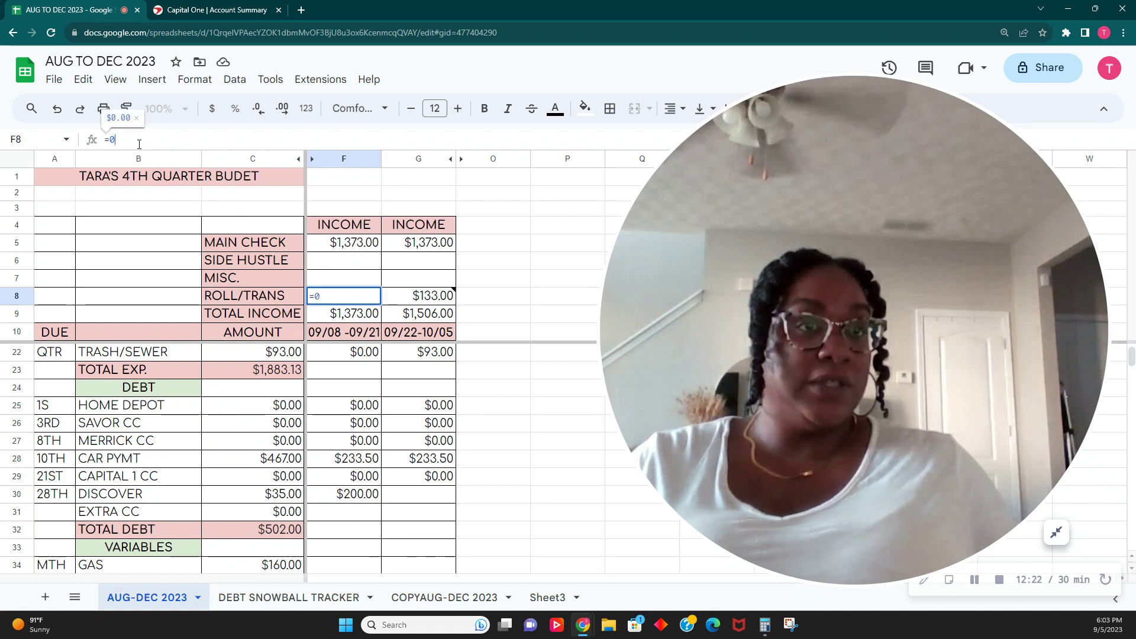
type("+200.00")
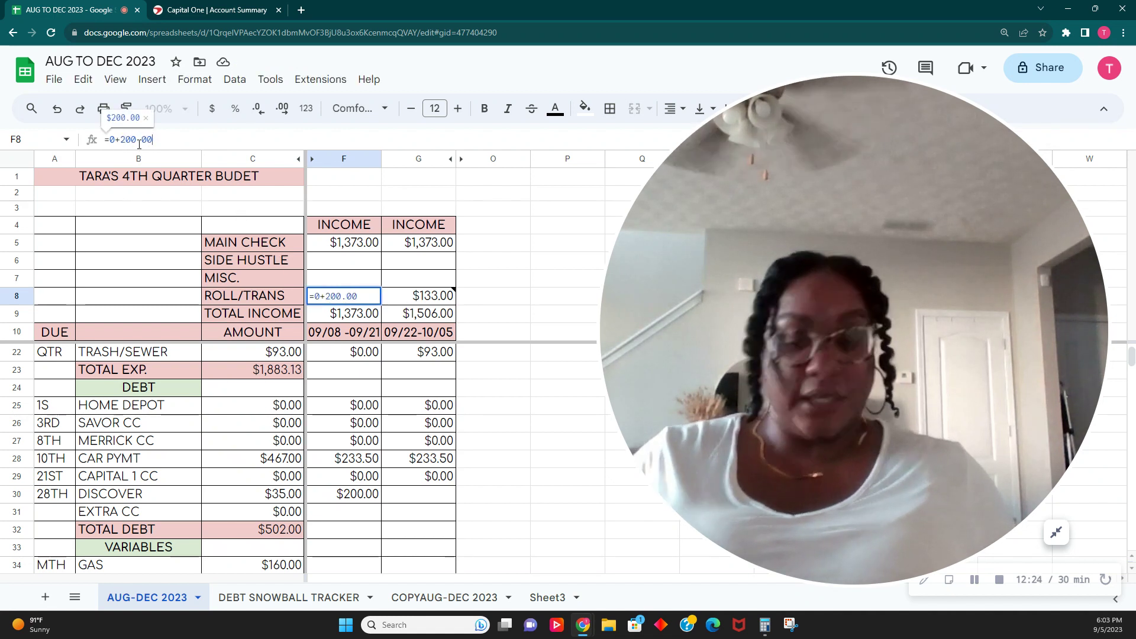
key("Tab")
- Add the note "PAYING OFF DISCOVER USING PART OF EMERGENCY FUND" to the 09/08-09/21 ROLL/TRANS cell
left_click(349, 296)
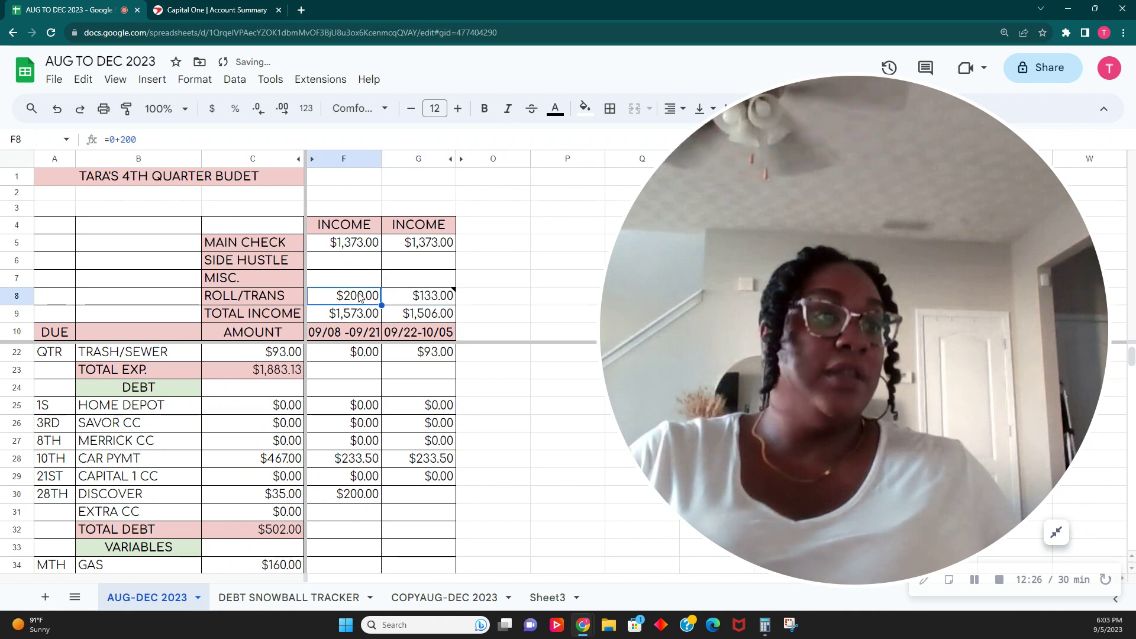
right_click(358, 295)
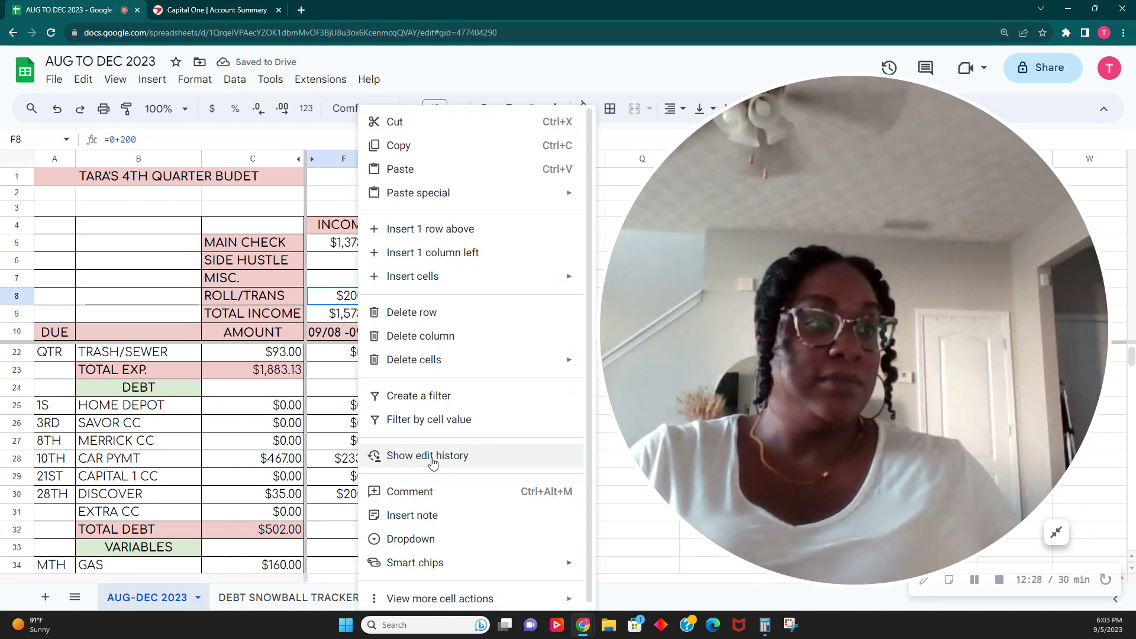
left_click(440, 516)
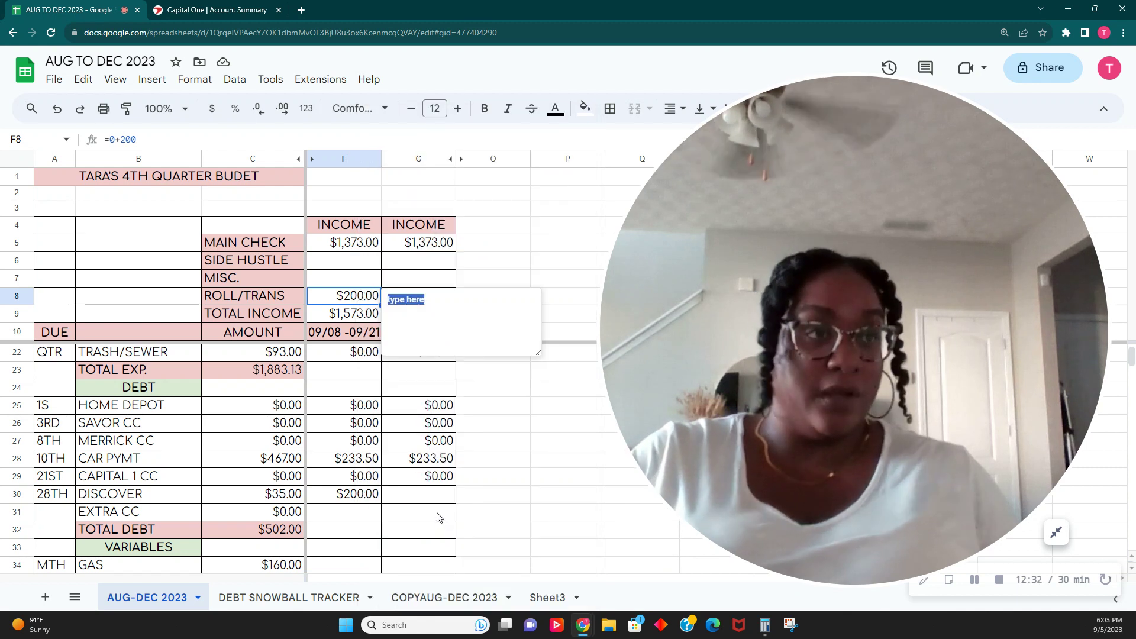
type("PAYING OFF")
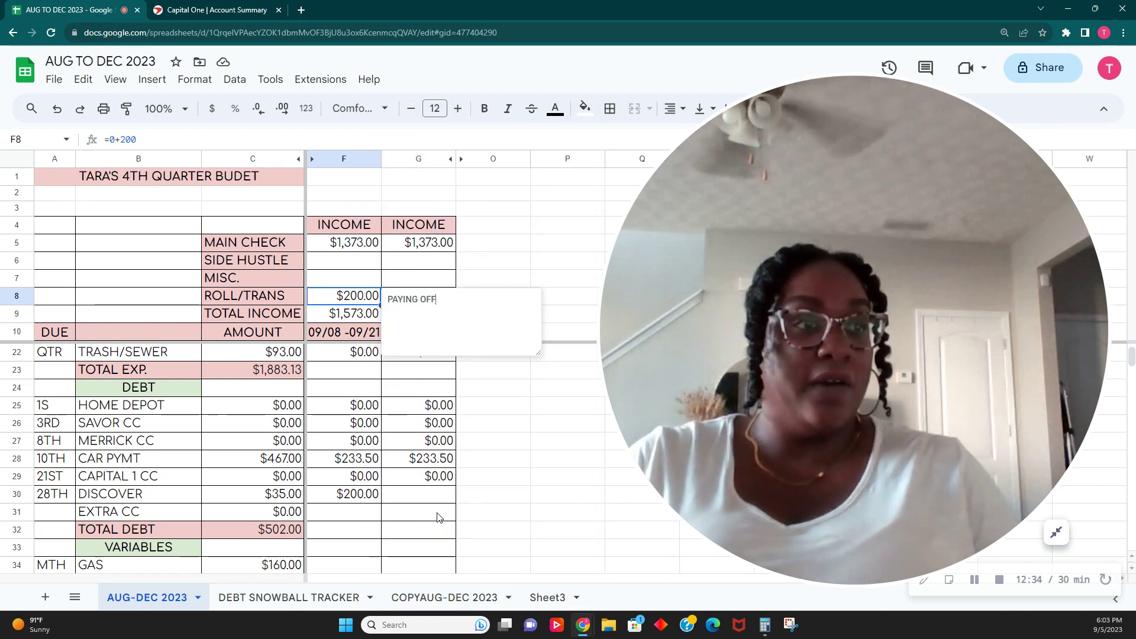
type(" DISCOVER FR")
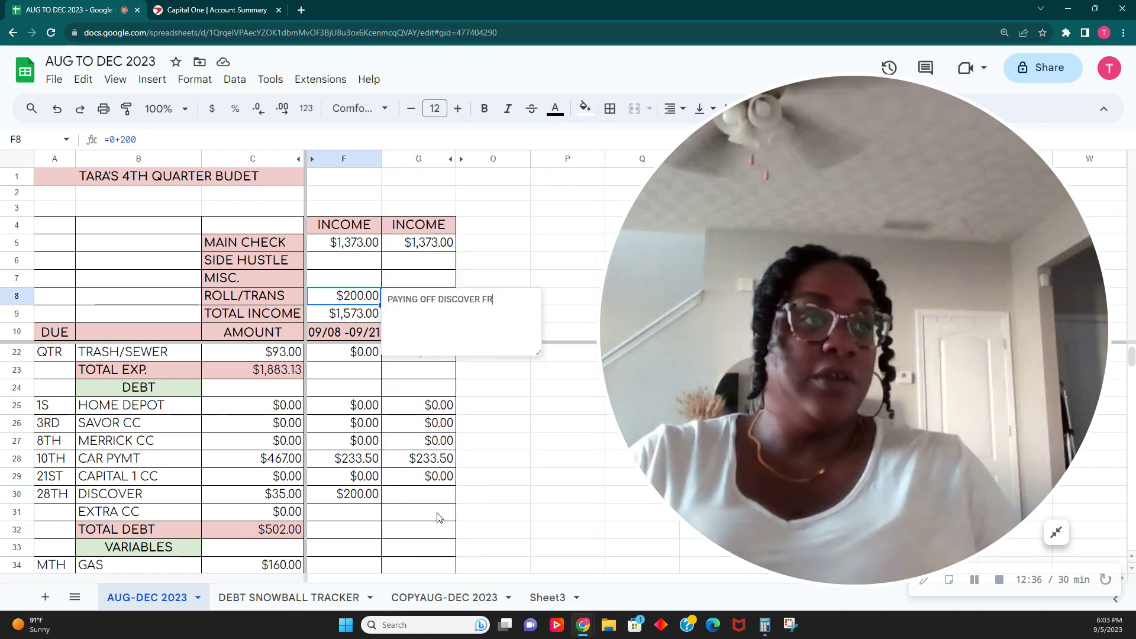
key("BackSpace")
key("BackSpace")
type("USING PART O")
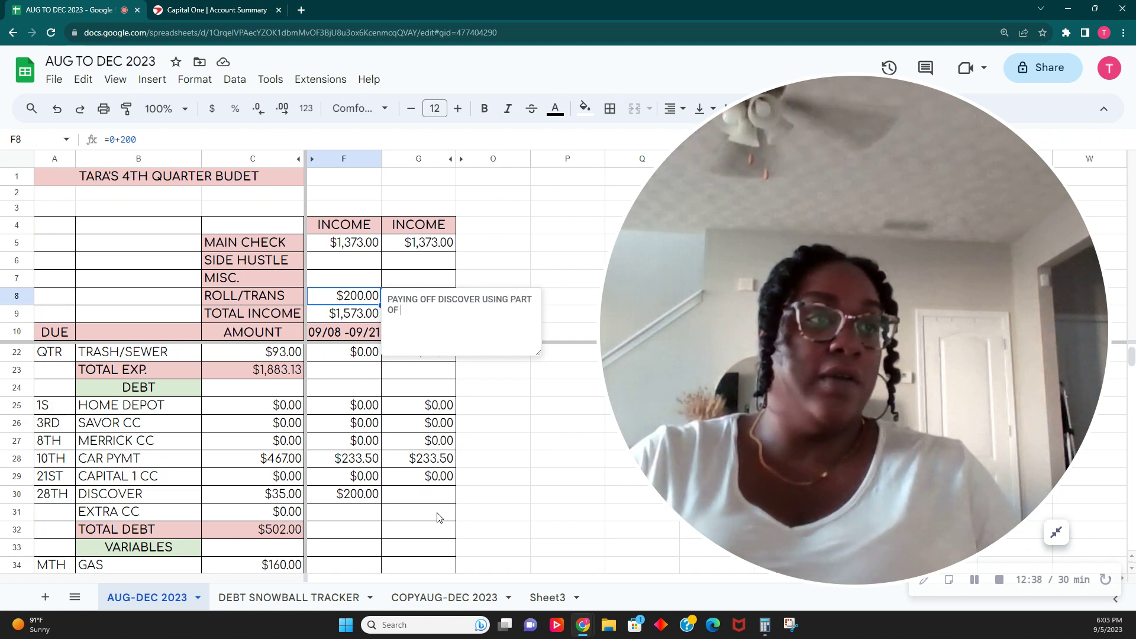
type("F EMERGENCY FU")
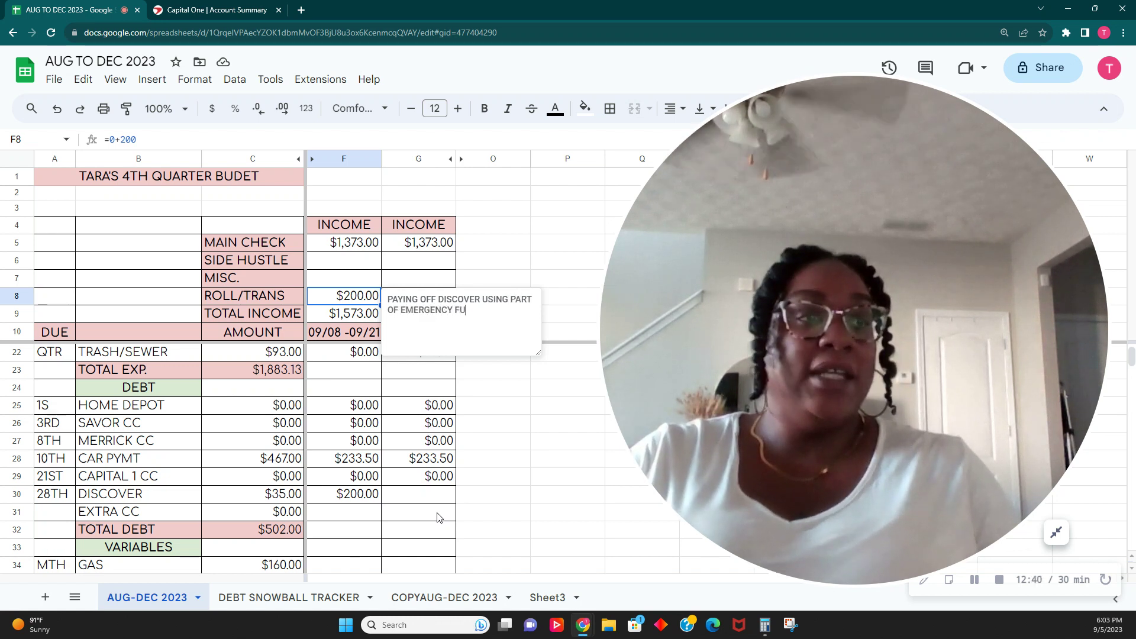
type("ND")
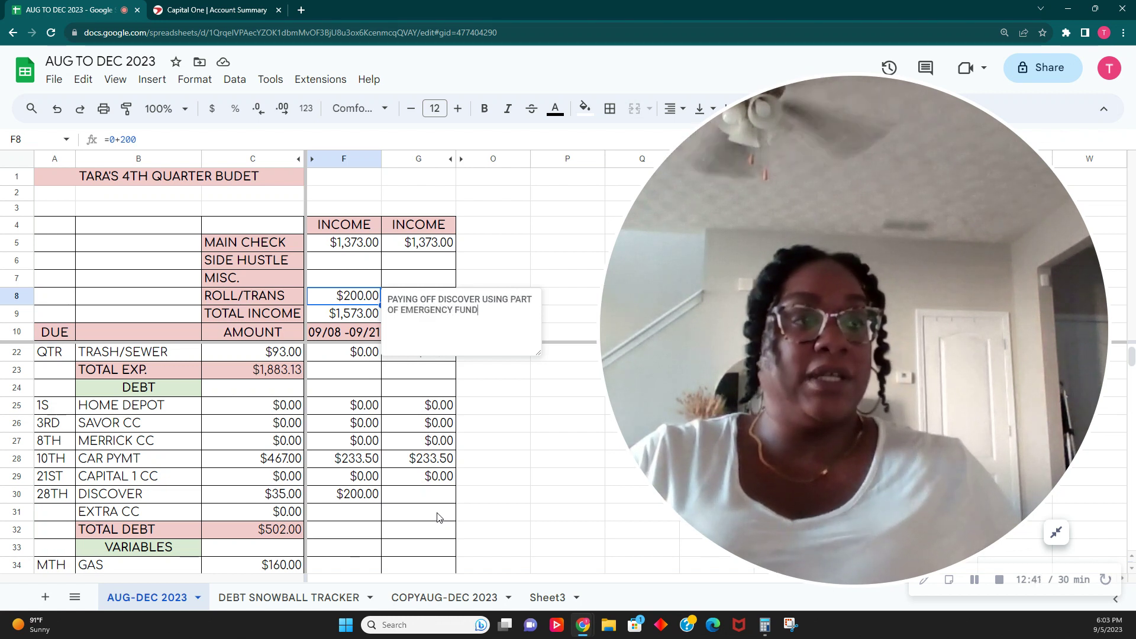
left_click(524, 467)
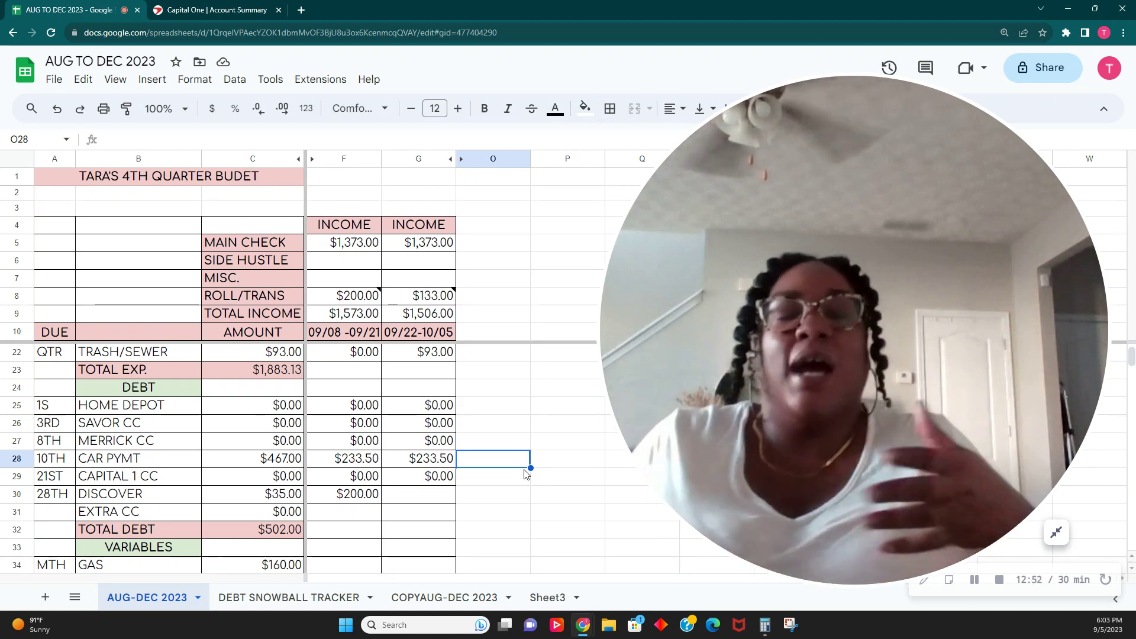
- Enter 0 as the DISCOVER payment for the 09/22-10/05 pay period
scroll(400, 526, "down", 2)
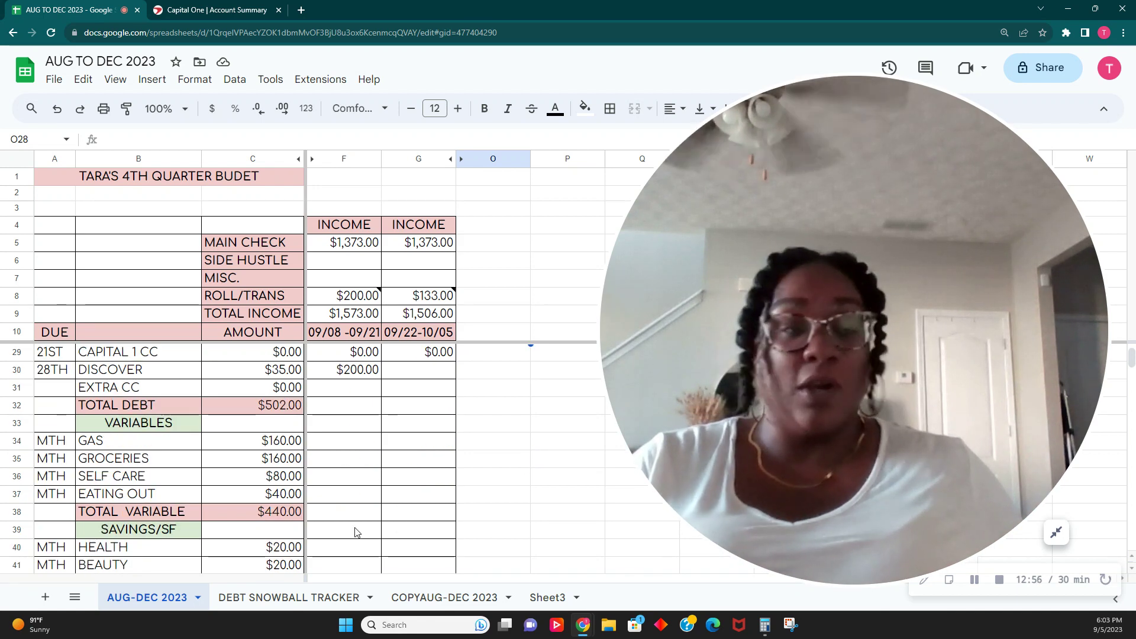
scroll(374, 521, "up", 1)
left_click(367, 408)
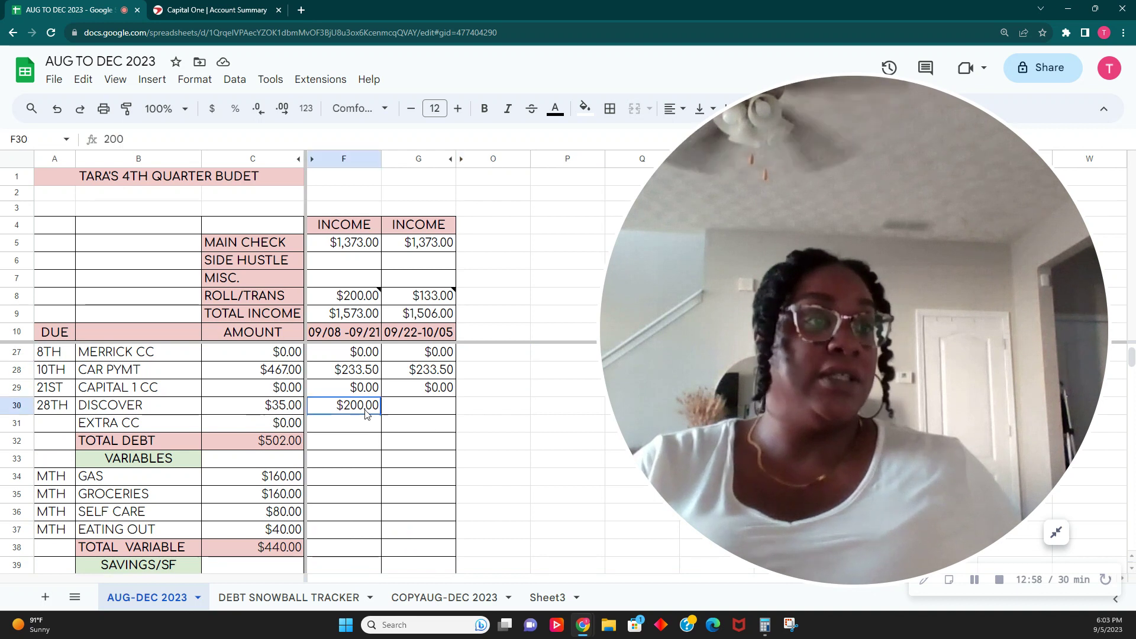
left_click(414, 407)
type("0")
key("Return")
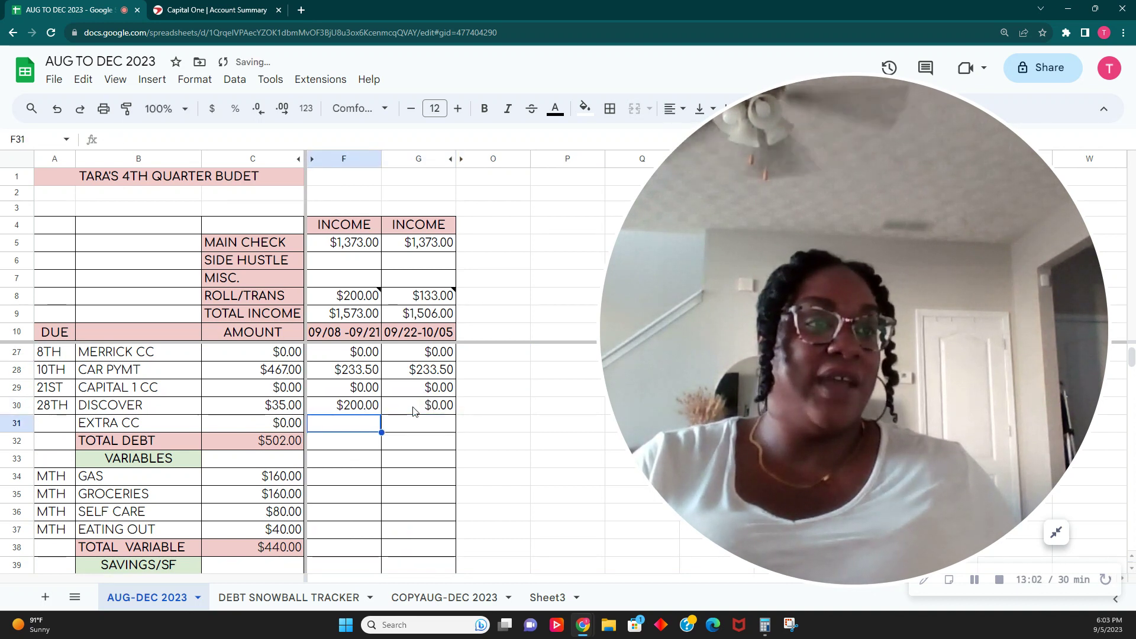
- Enter 80 for the GAS variable in both the 09/08-09/21 and 09/22-10/05 pay periods
scroll(403, 442, "down", 1)
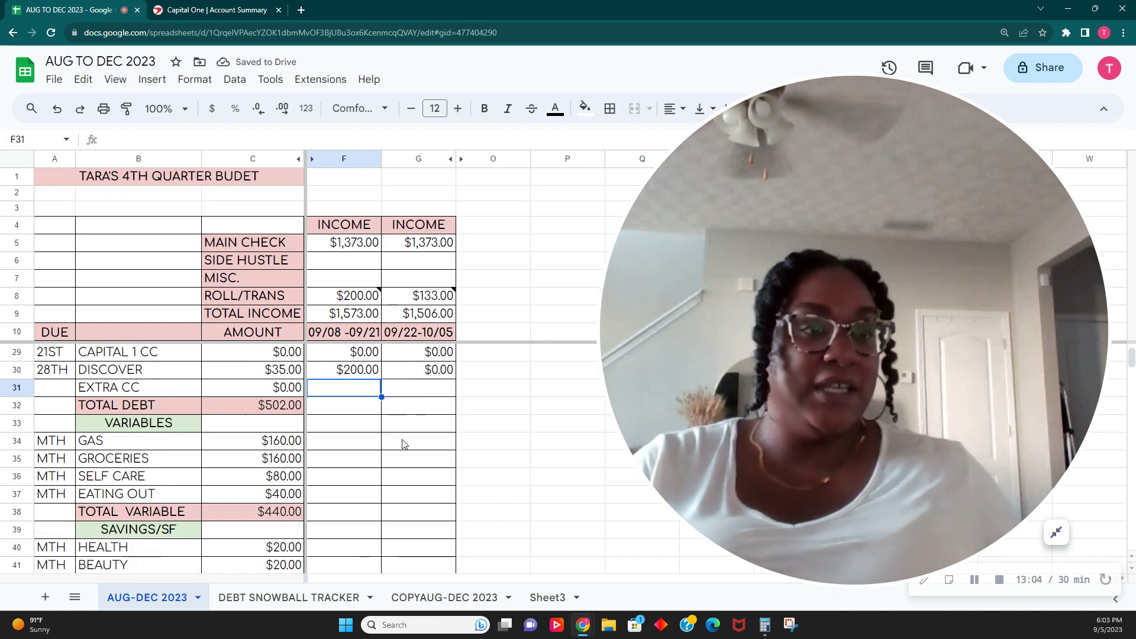
scroll(377, 447, "down", 1)
left_click(372, 422)
left_click(368, 405)
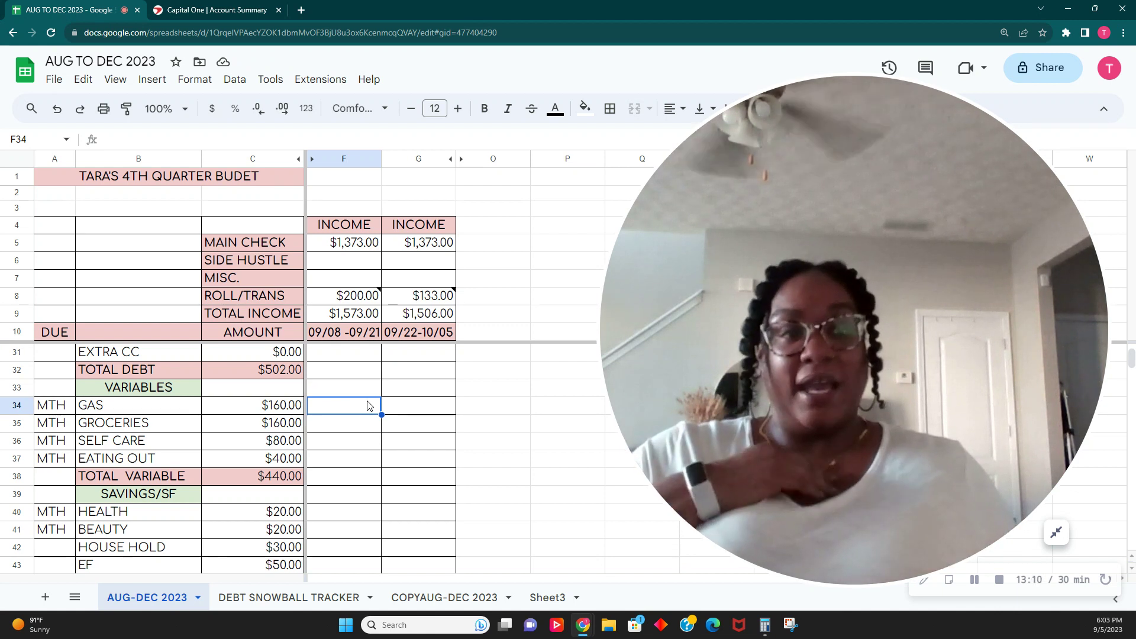
type("7")
key("BackSpace")
type("80")
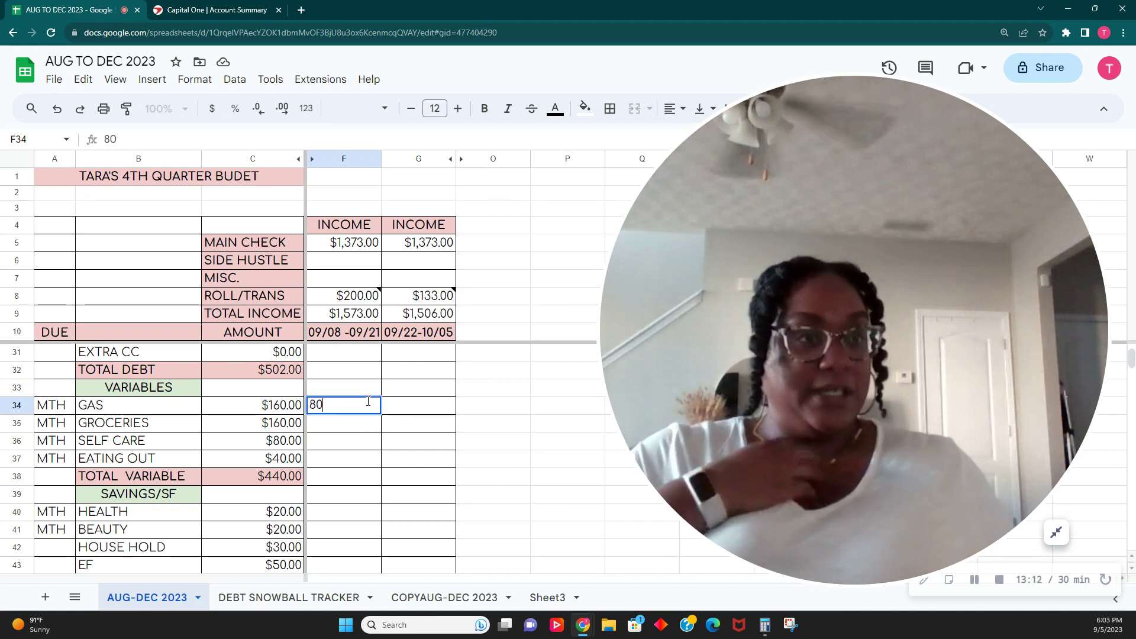
key("Tab")
type("80")
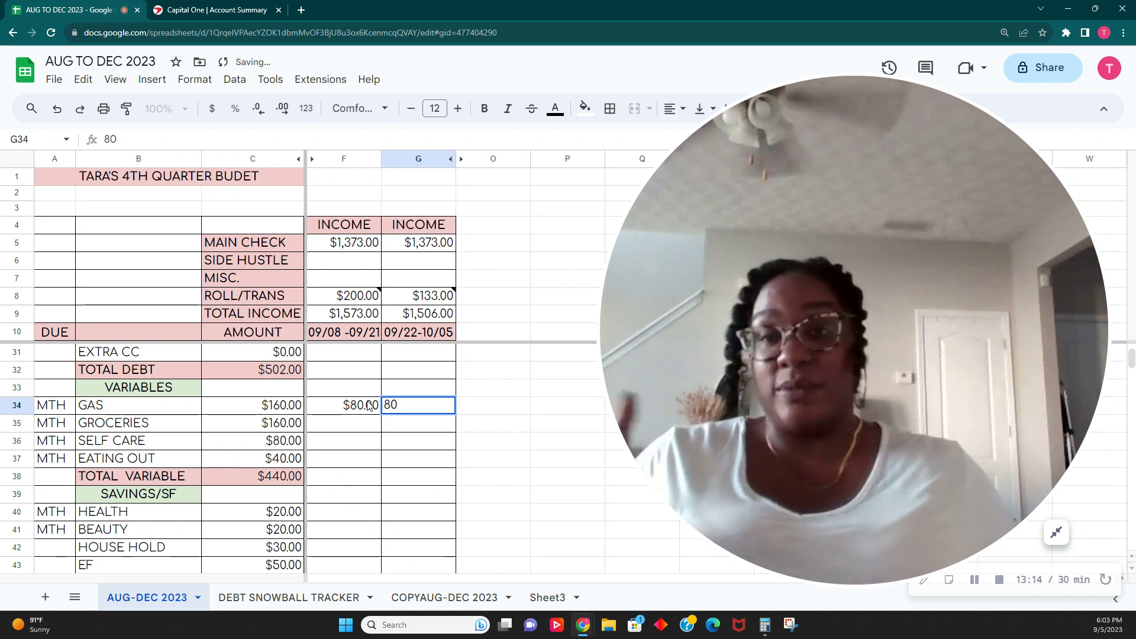
key("Return")
- Enter 80 for the GROCERIES variable in both the 09/08-09/21 and 09/22-10/05 pay periods
key("Left")
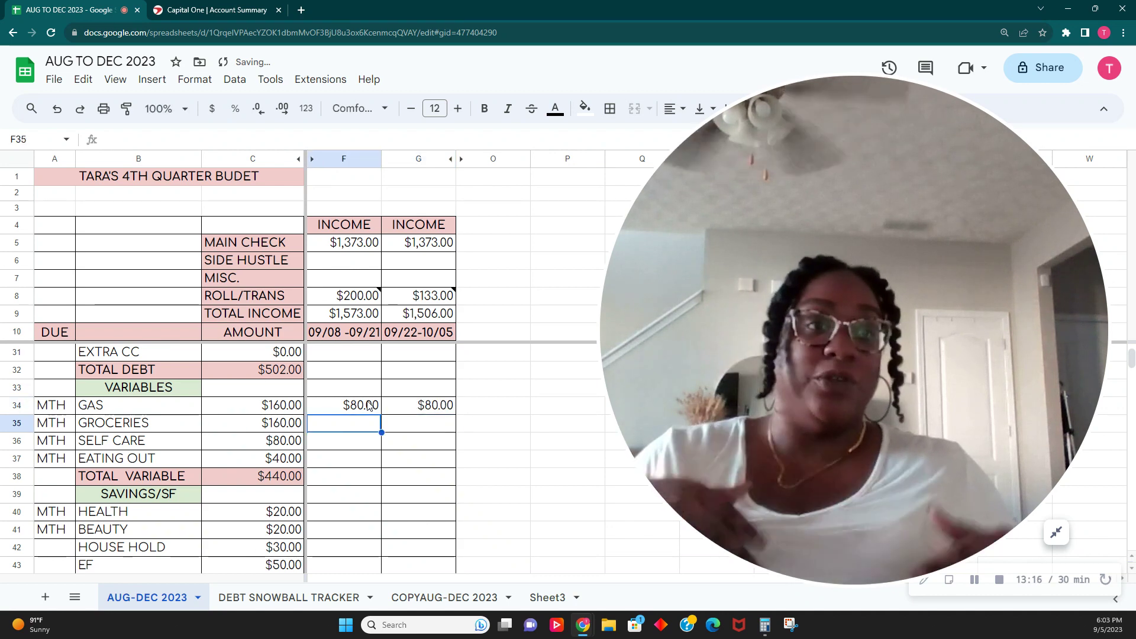
type("80")
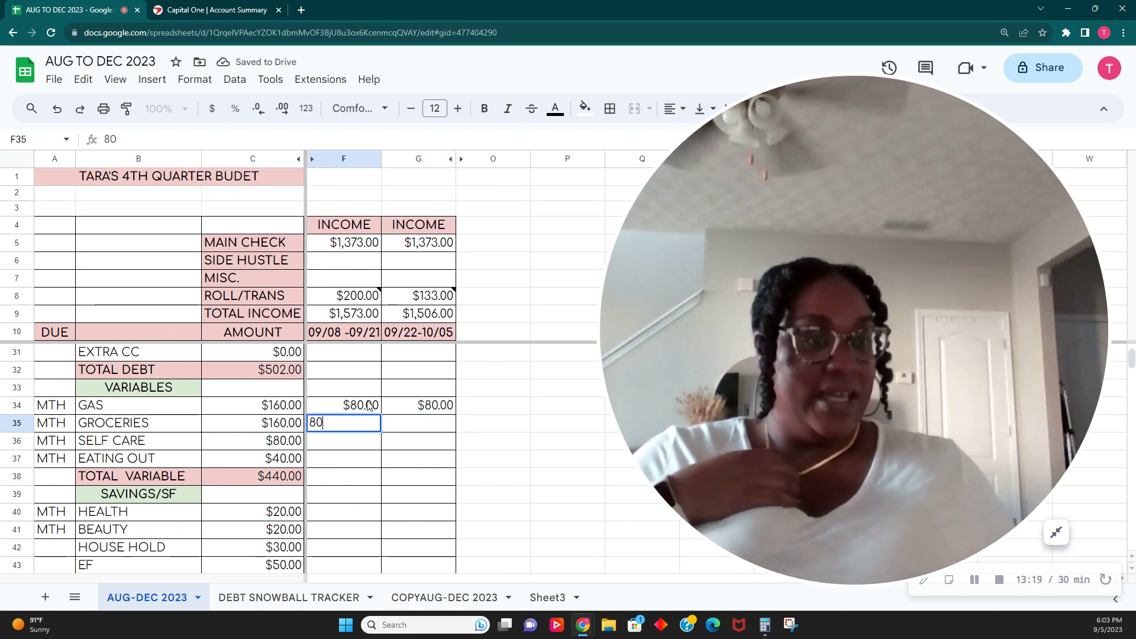
key("Tab")
type("80")
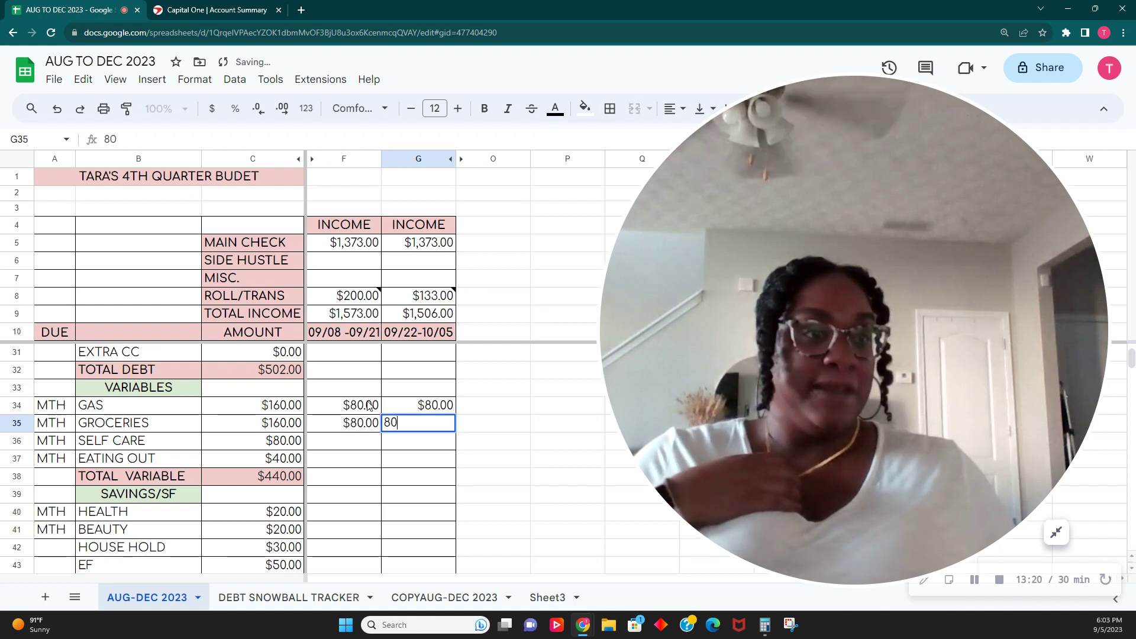
key("Return")
- Enter 40 for the SELF CARE variable in both the 09/08-09/21 and 09/22-10/05 pay periods
type("40")
key("Tab")
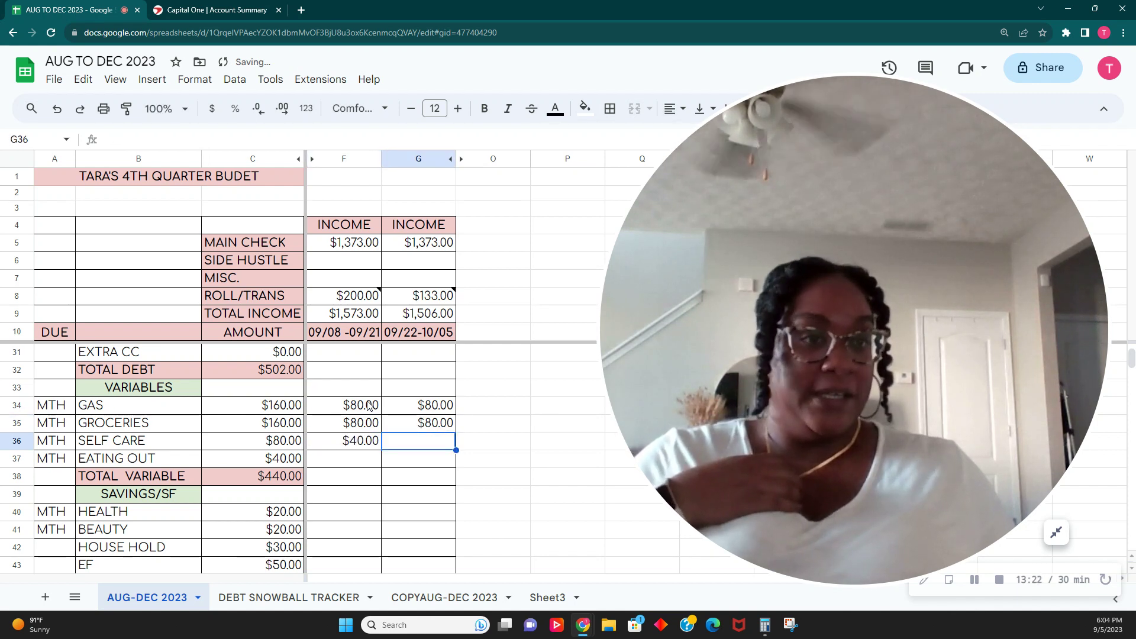
type("40")
key("Return")
- Enter 20 for EATING OUT in both pay periods and check the sum of the 09/08-09/21 variables
type("20")
key("Tab")
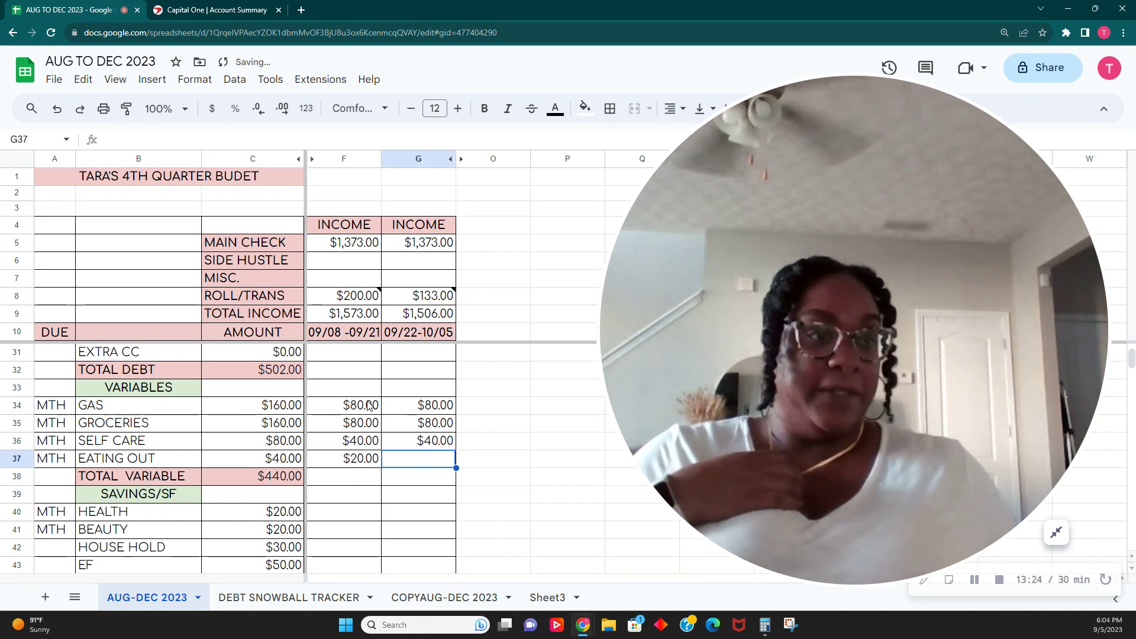
type("20")
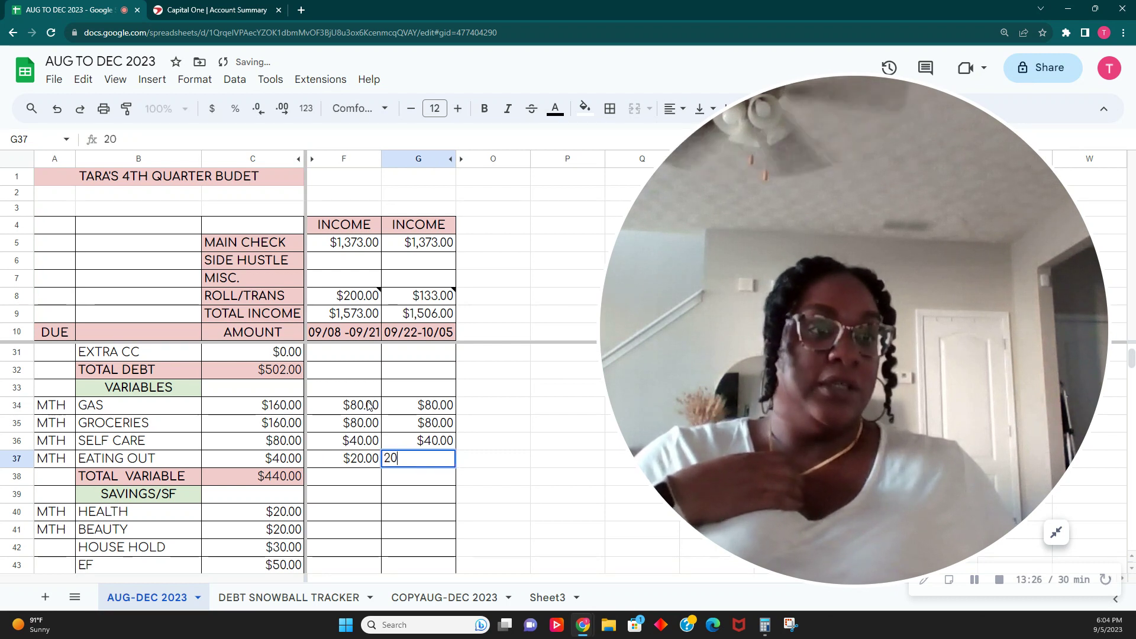
key("Down")
left_click_drag(353, 412, 368, 462)
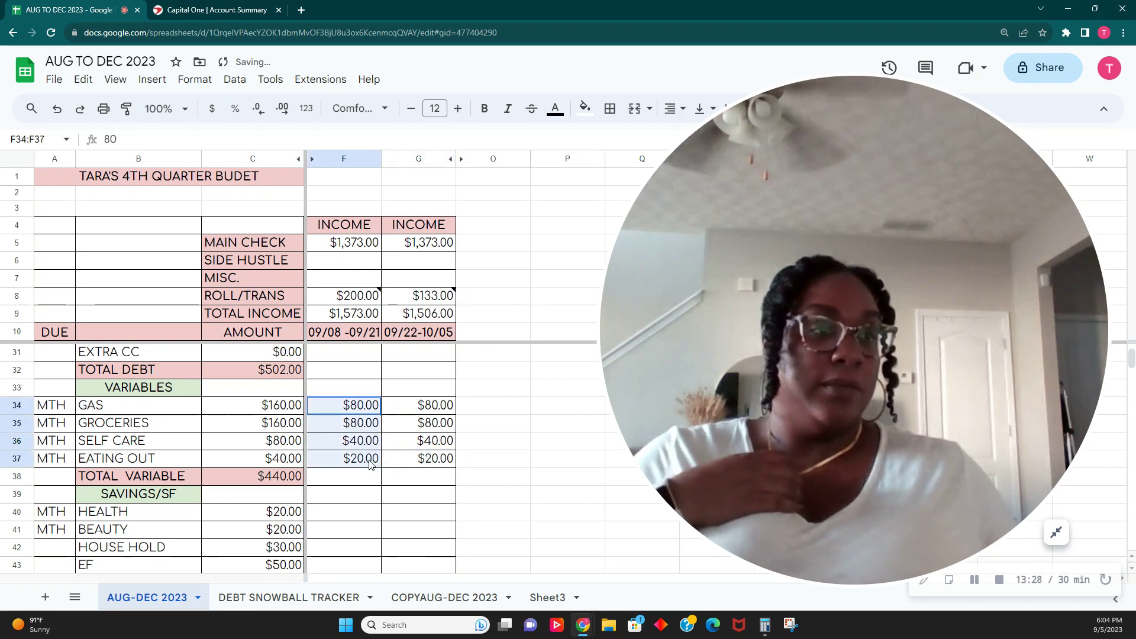
- Rename the HEALTH category in the SAVINGS/SF section as HOLIDAY/MC
scroll(356, 493, "down", 1)
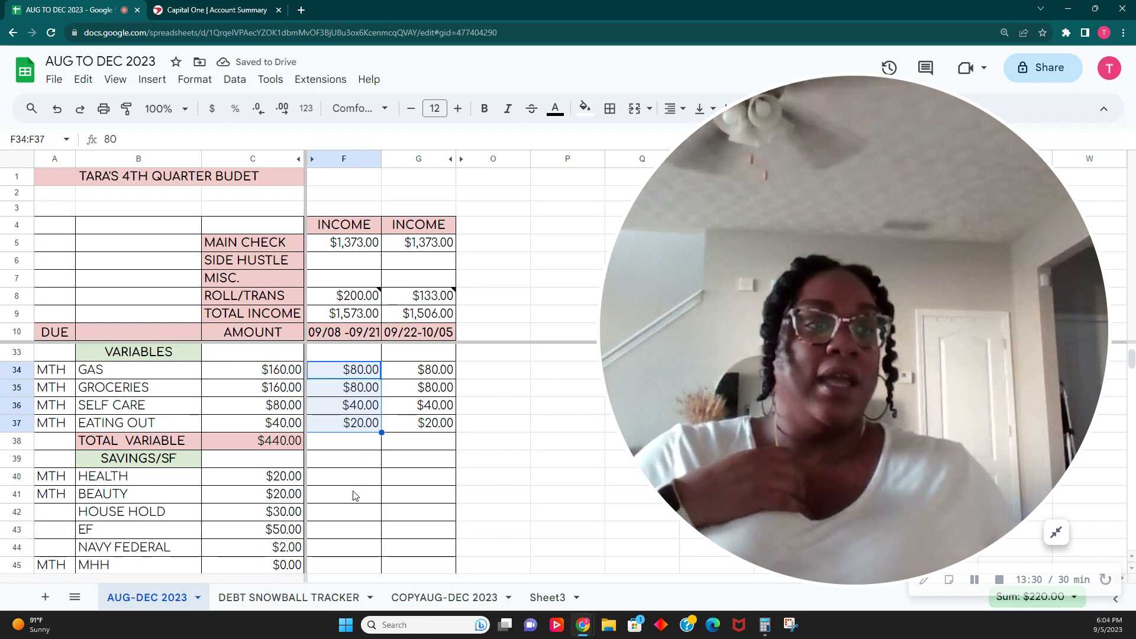
scroll(355, 495, "down", 2)
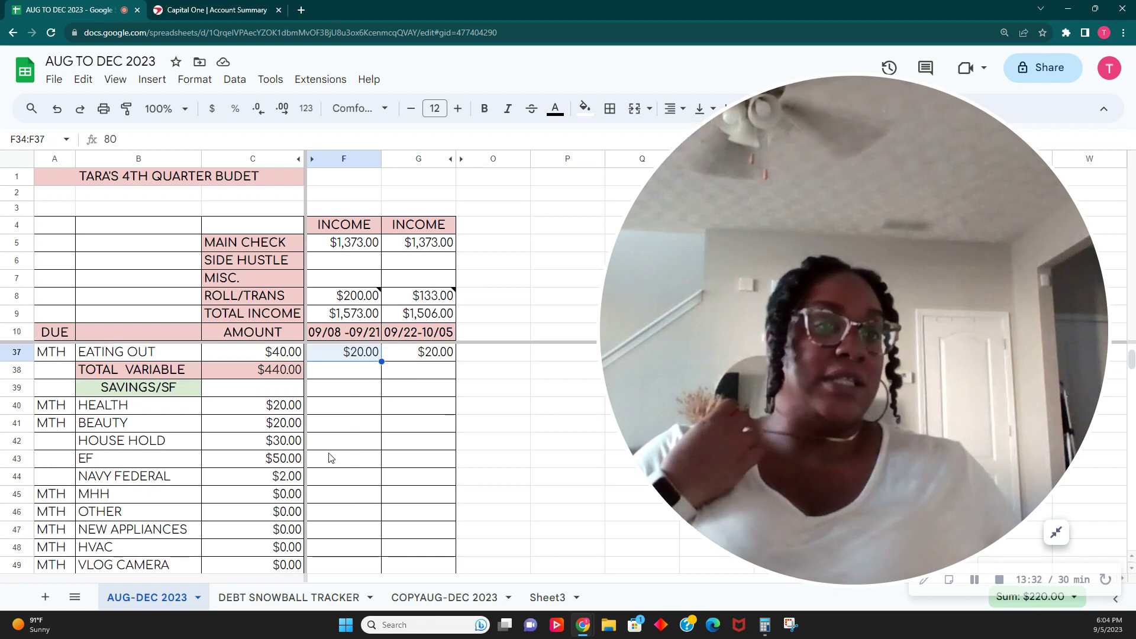
scroll(341, 440, "down", 1)
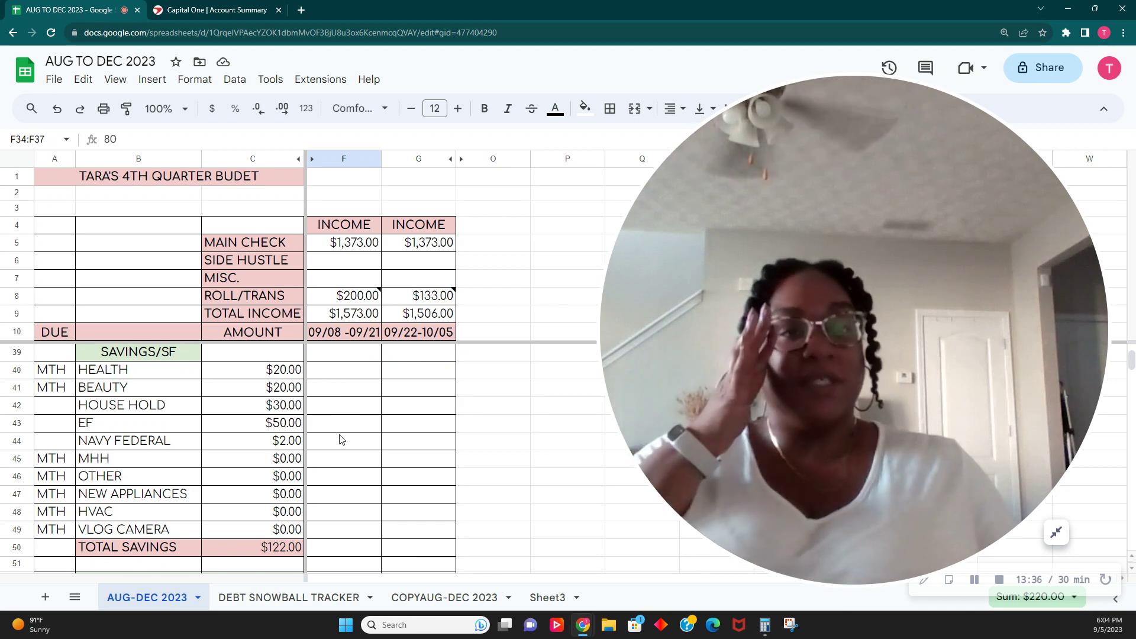
left_click(169, 376)
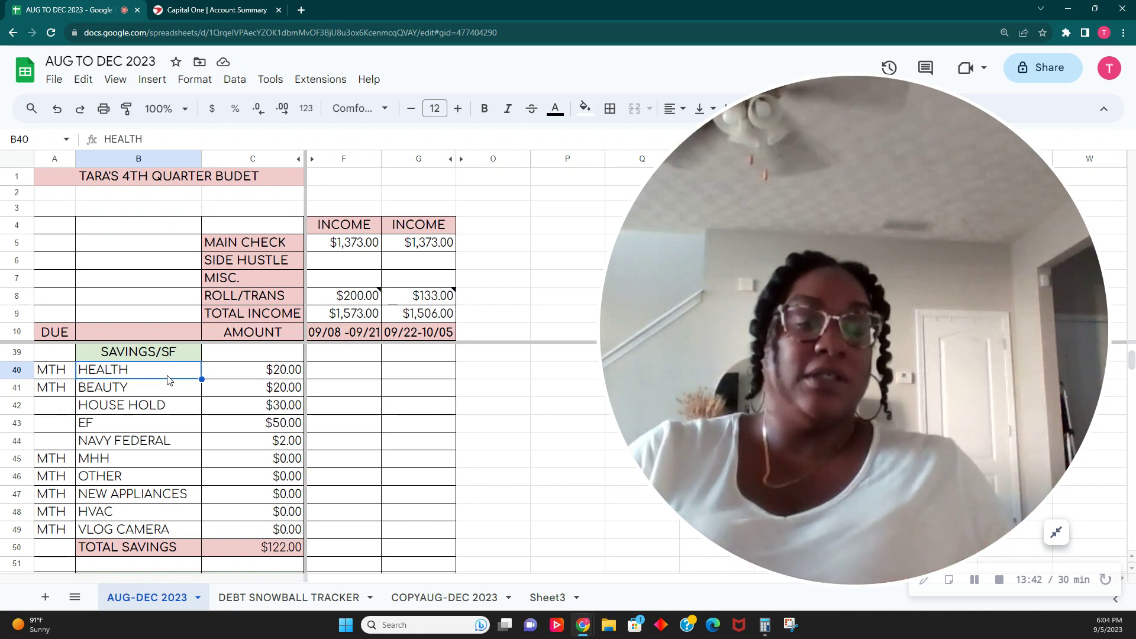
type("HOLID")
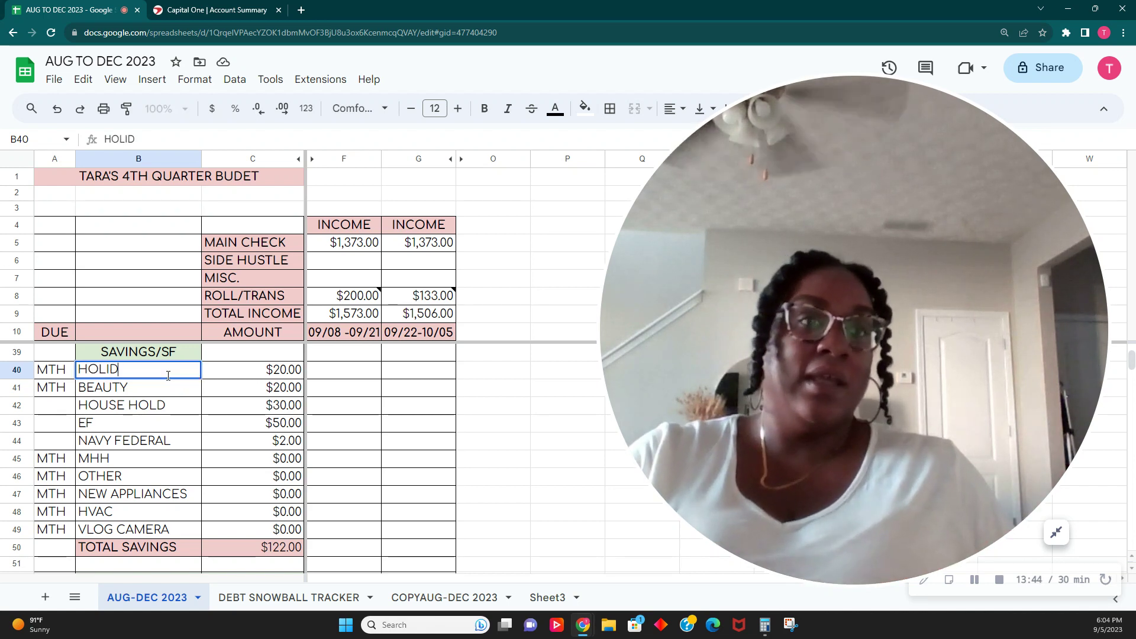
type("AY/")
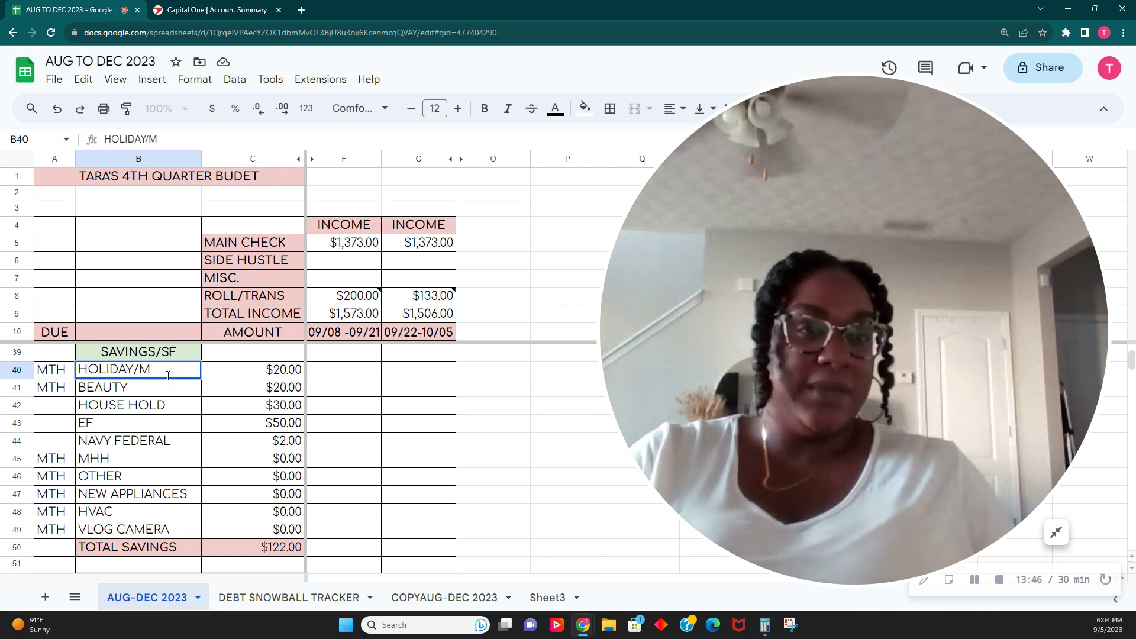
type("MC")
key("Tab")
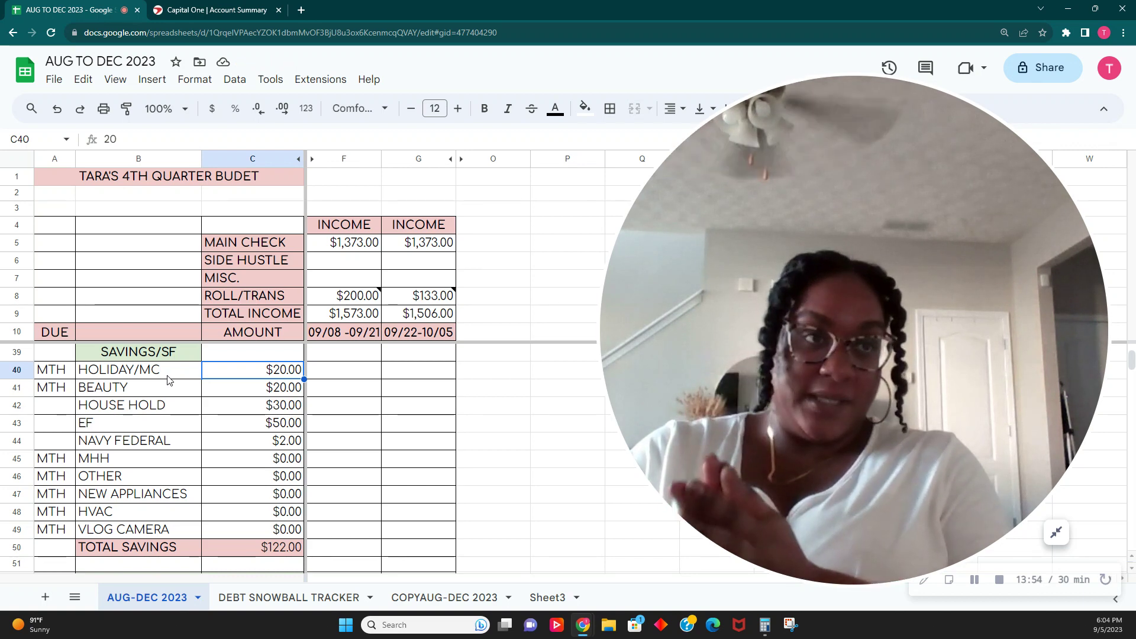
- Set the HOLIDAY/MC savings amount to 10
type("10")
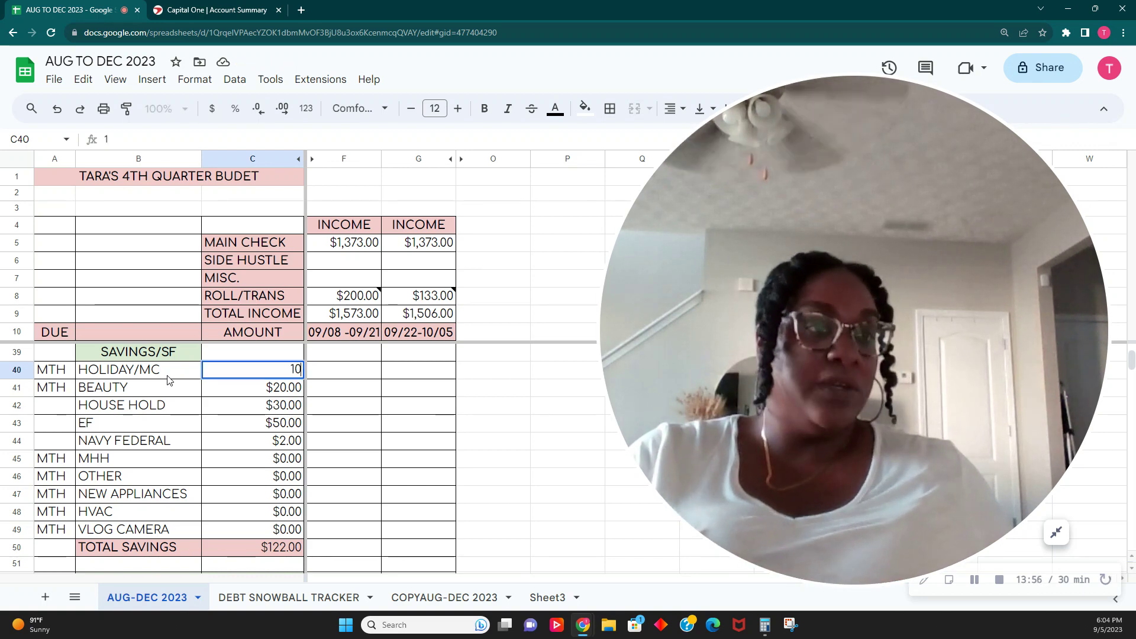
key("Tab")
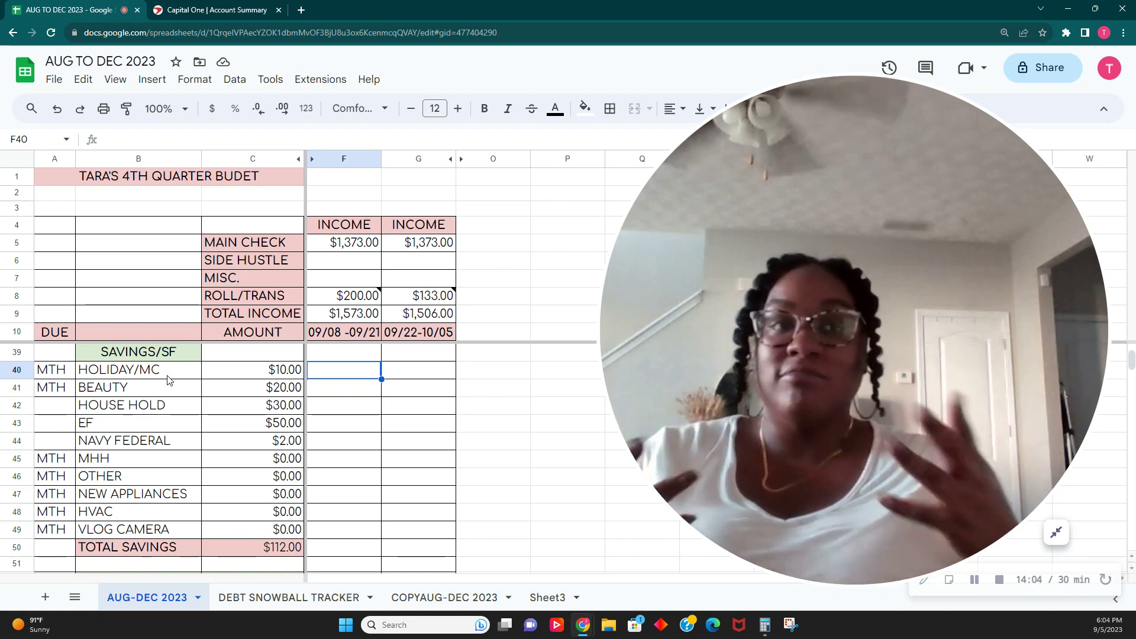
key("Left")
key("Left")
key("Left")
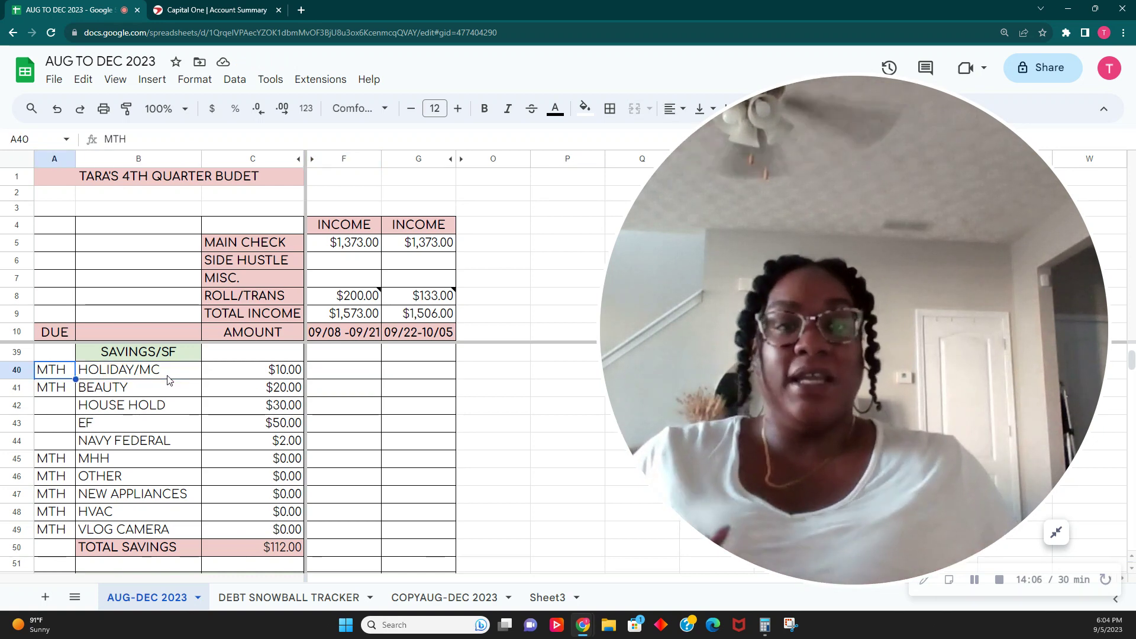
key("Right")
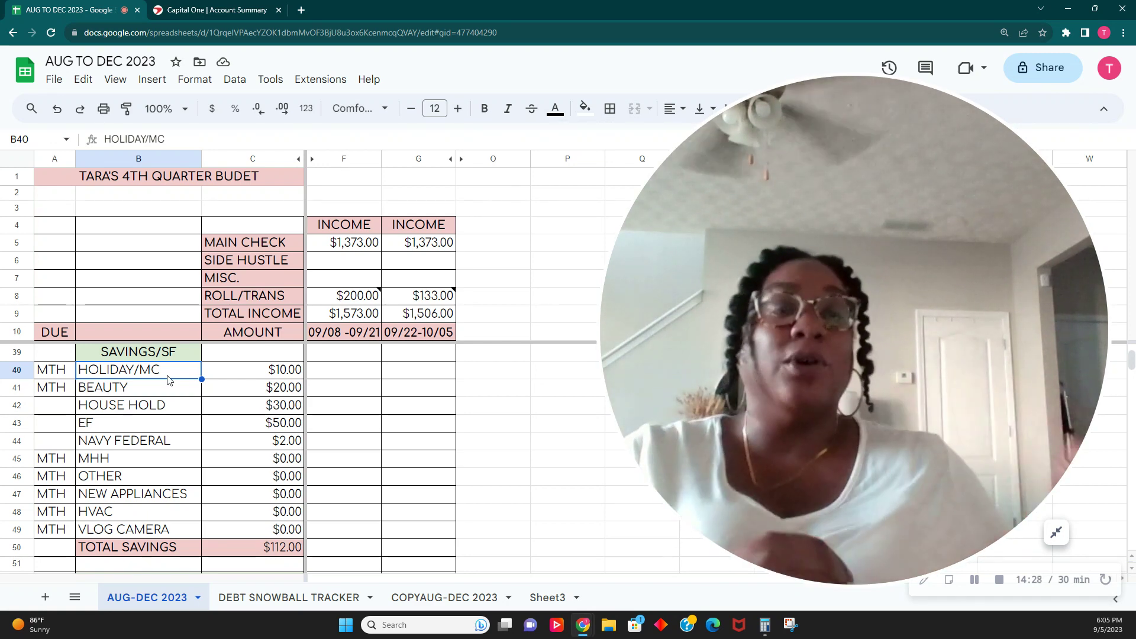
- Switch to Capital One to view the HEALTH IS WEALTH savings account, and return to the budget sheet
left_click(150, 10)
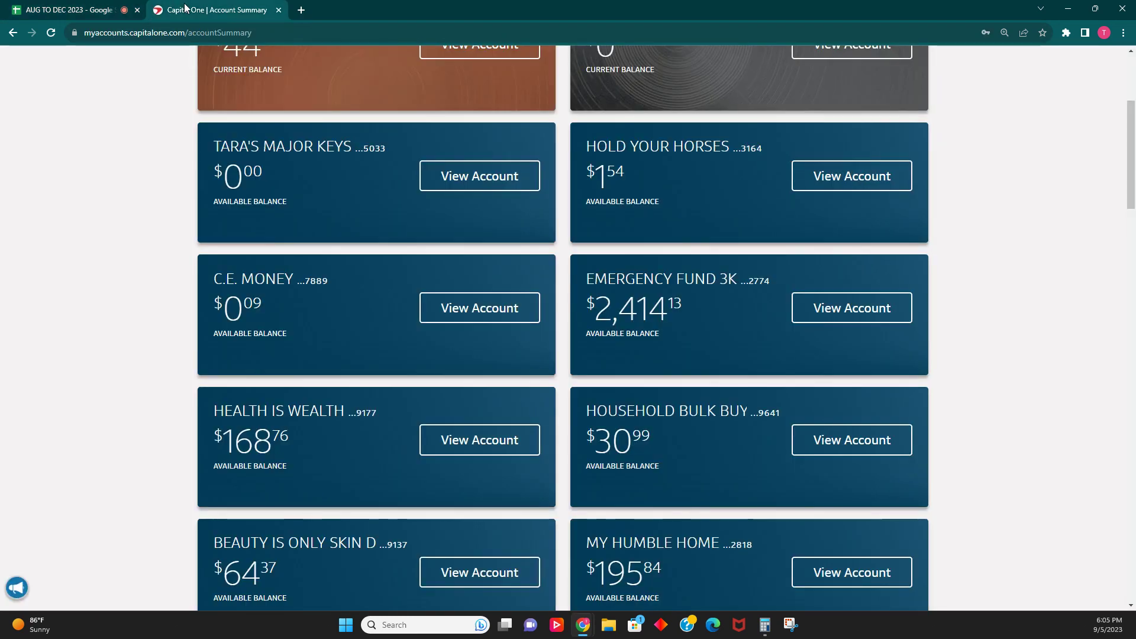
scroll(450, 335, "down", 1)
left_click(311, 395)
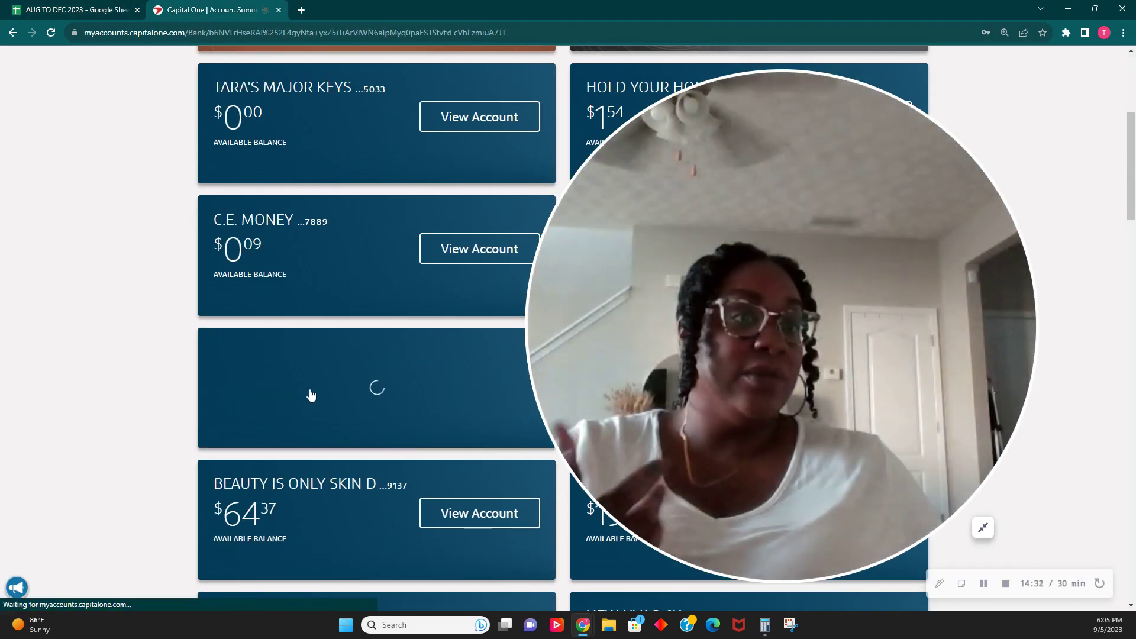
left_click_drag(629, 337, 750, 319)
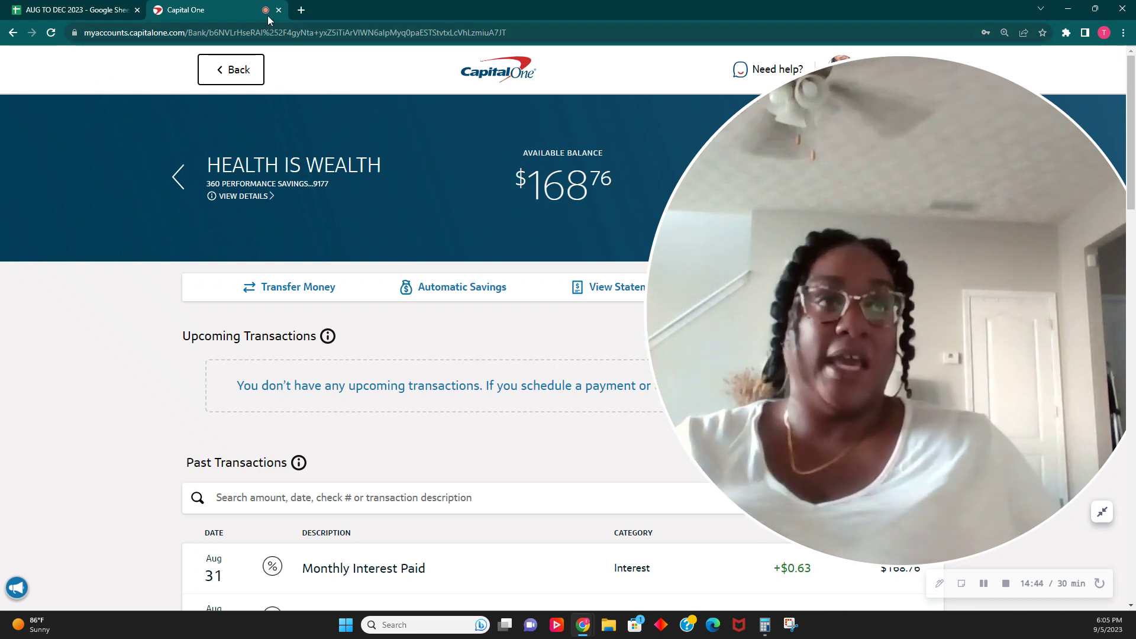
left_click(63, 9)
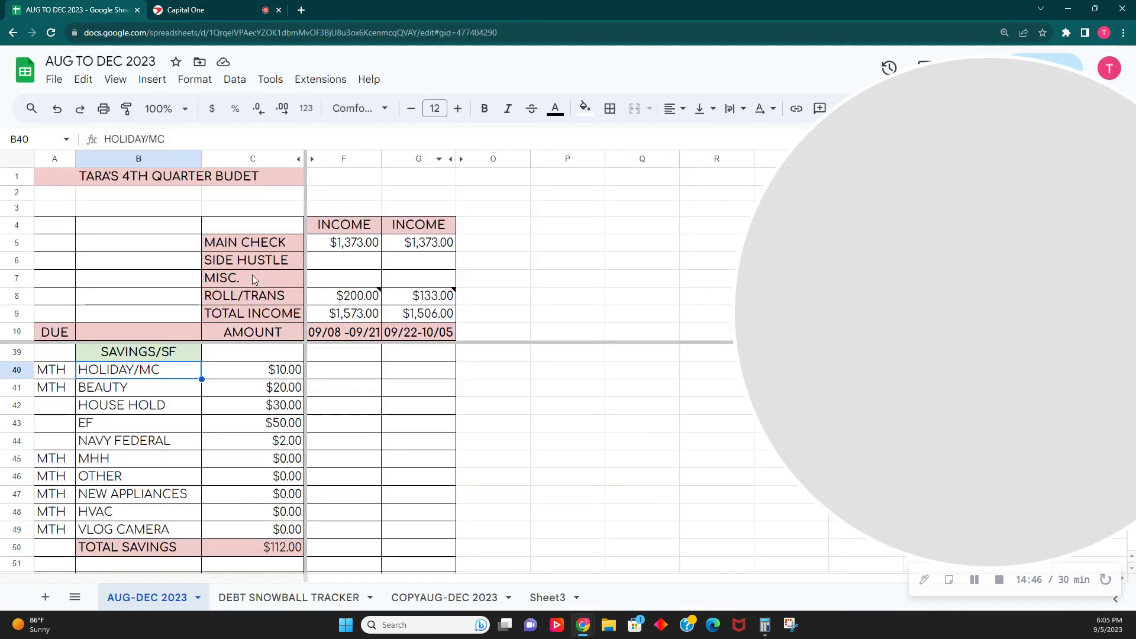
key("Right")
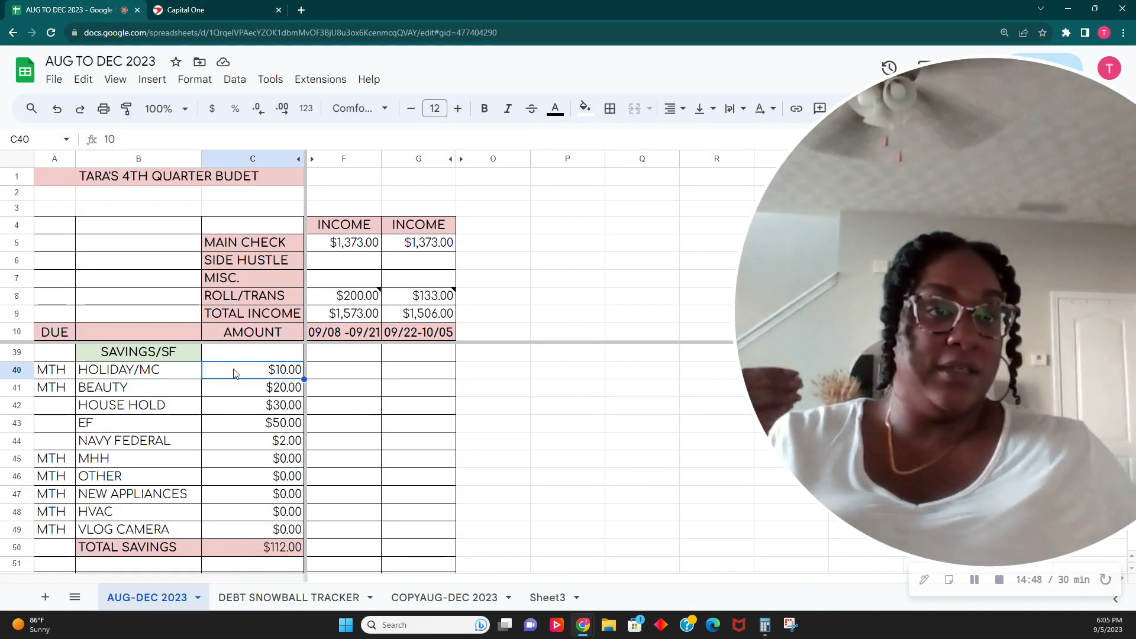
- Check the BEAUTY budget amount and look up the beauty savings account's balance in the Capital One account summary
left_click(180, 391)
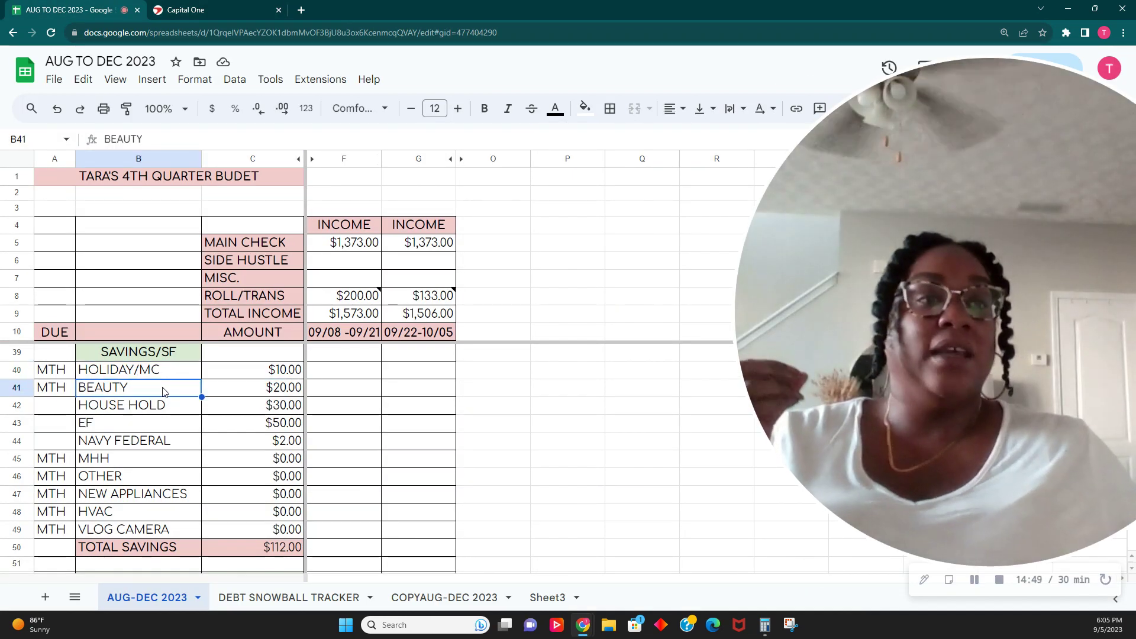
left_click(261, 390)
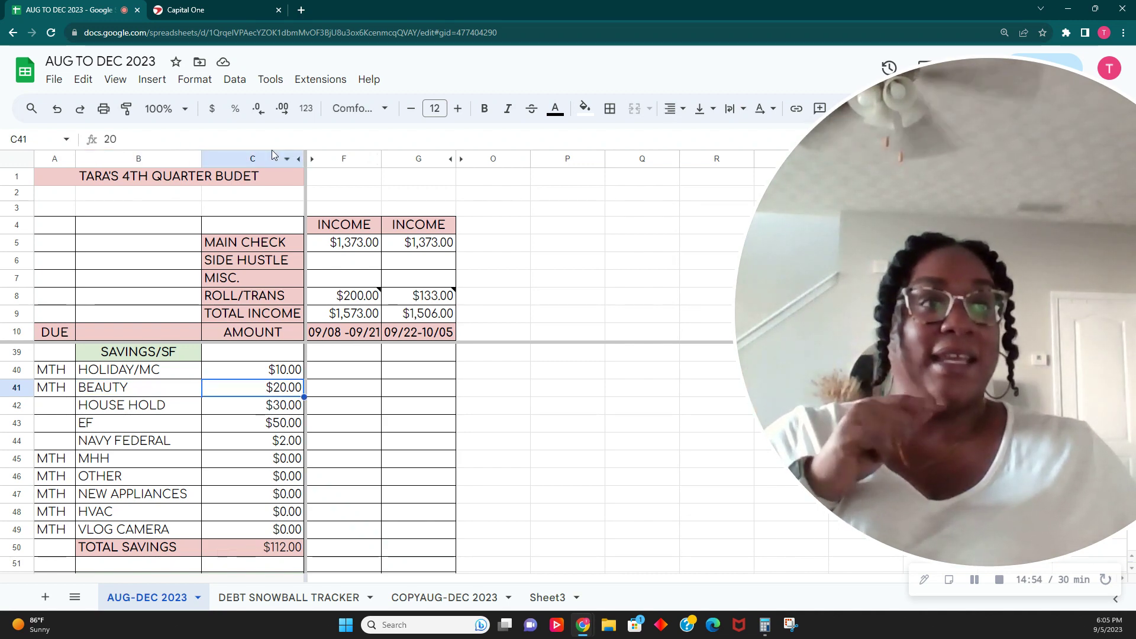
left_click(215, 13)
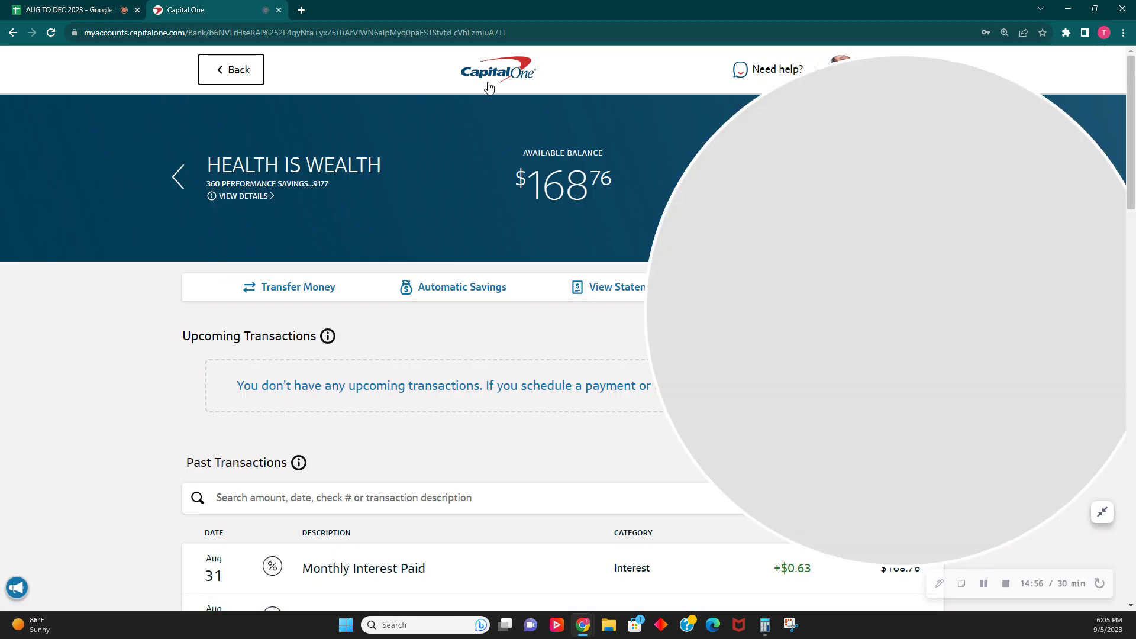
left_click(488, 79)
scroll(482, 233, "down", 5)
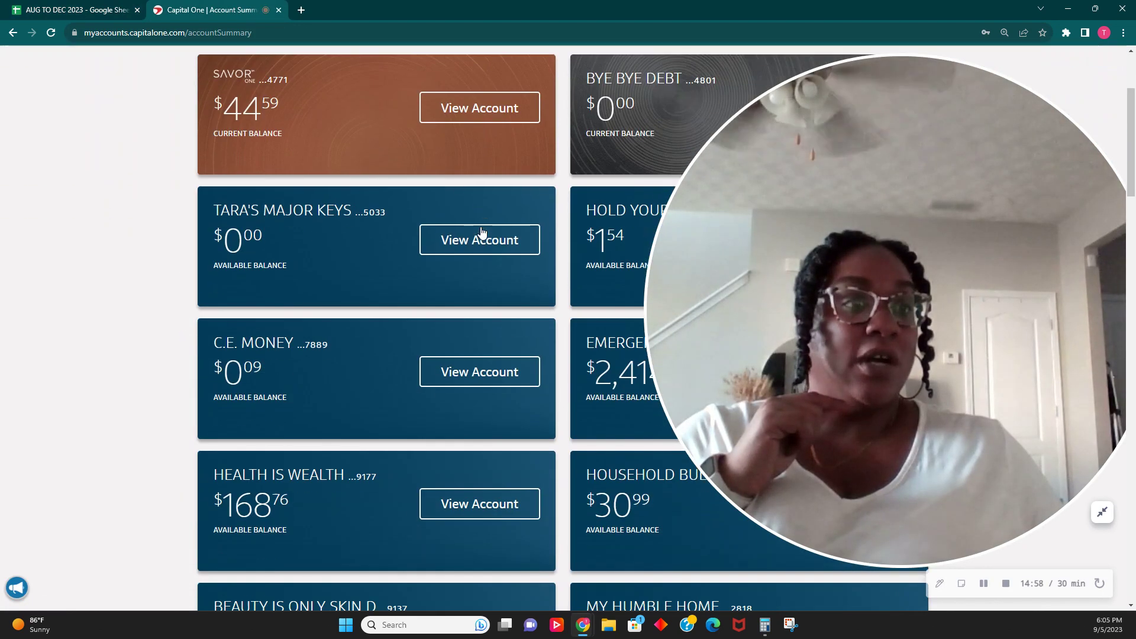
scroll(482, 232, "down", 5)
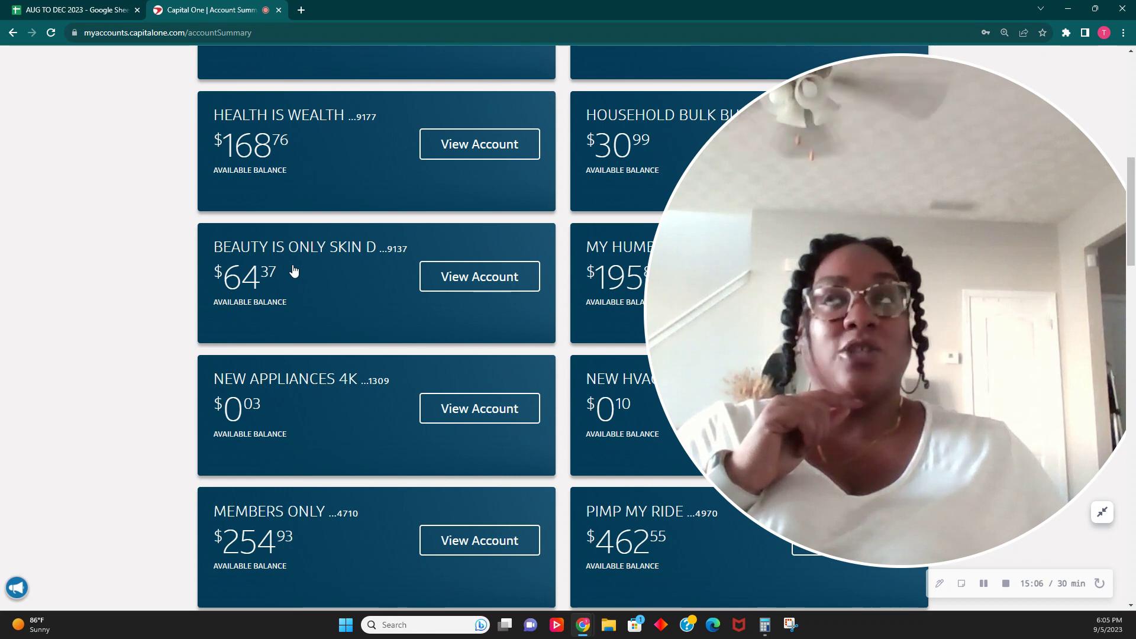
- Switch back to the budget sheet and rename the BEAUTY savings category as BEAUTY/TRASH
left_click(107, 10)
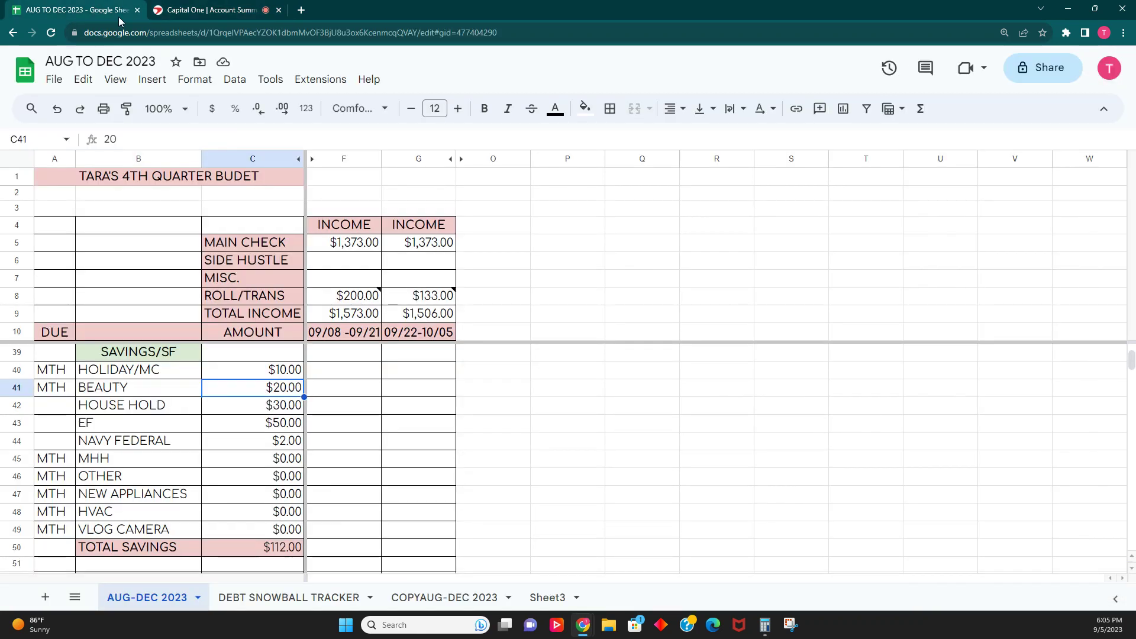
double_click(157, 389)
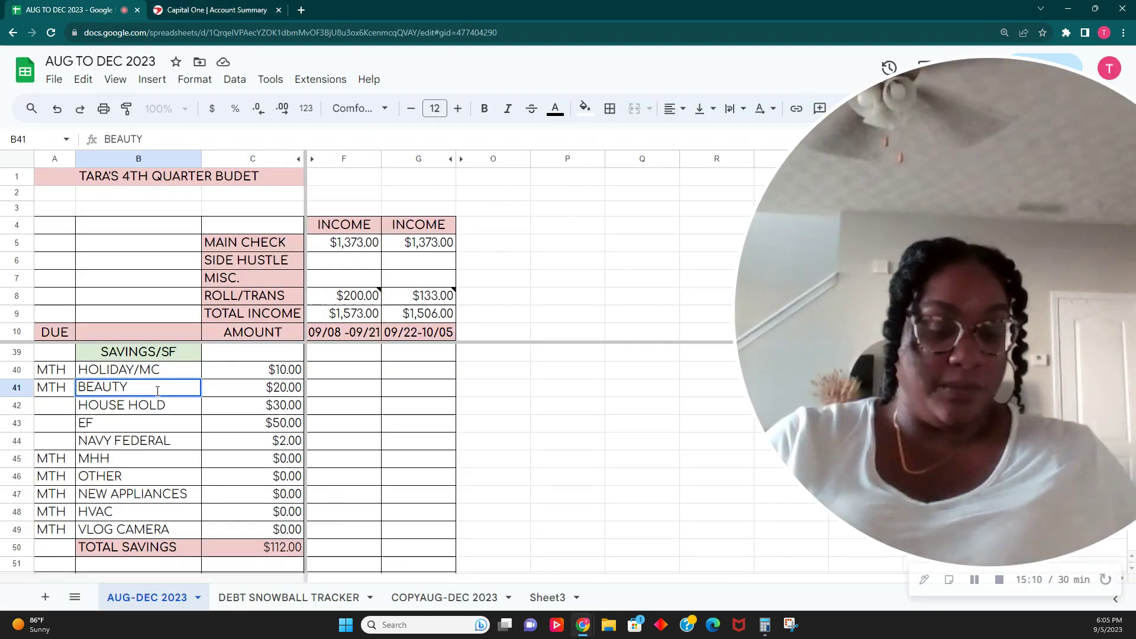
type("/TRASH")
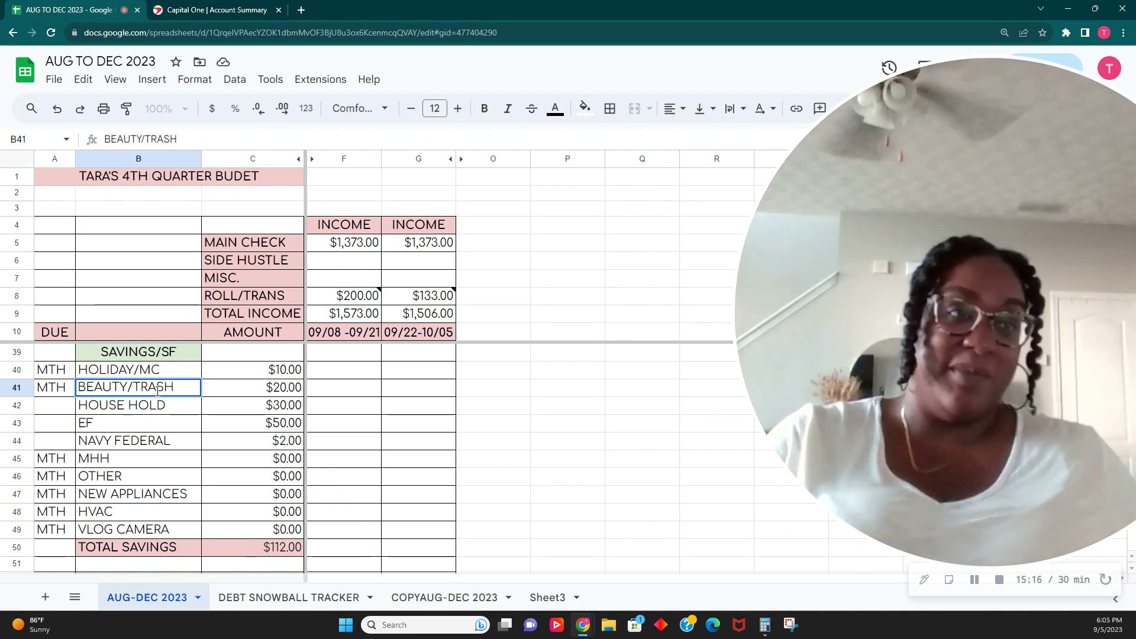
left_click(168, 407)
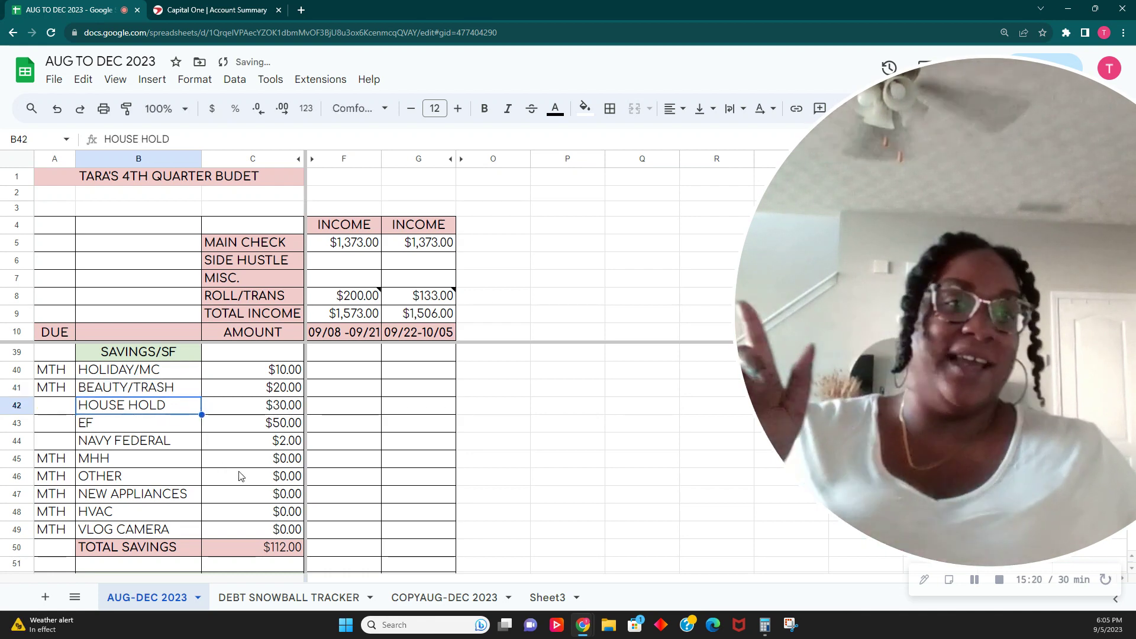
- Set the HOLIDAY/MC amount to 20 in the savings section
left_click(261, 427)
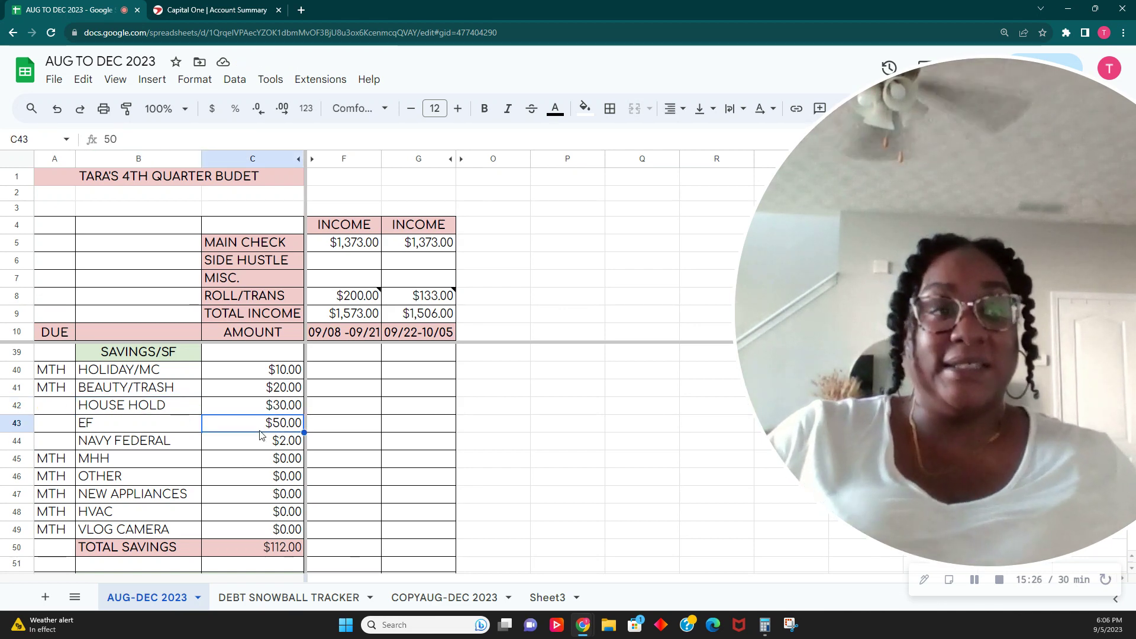
left_click(265, 371)
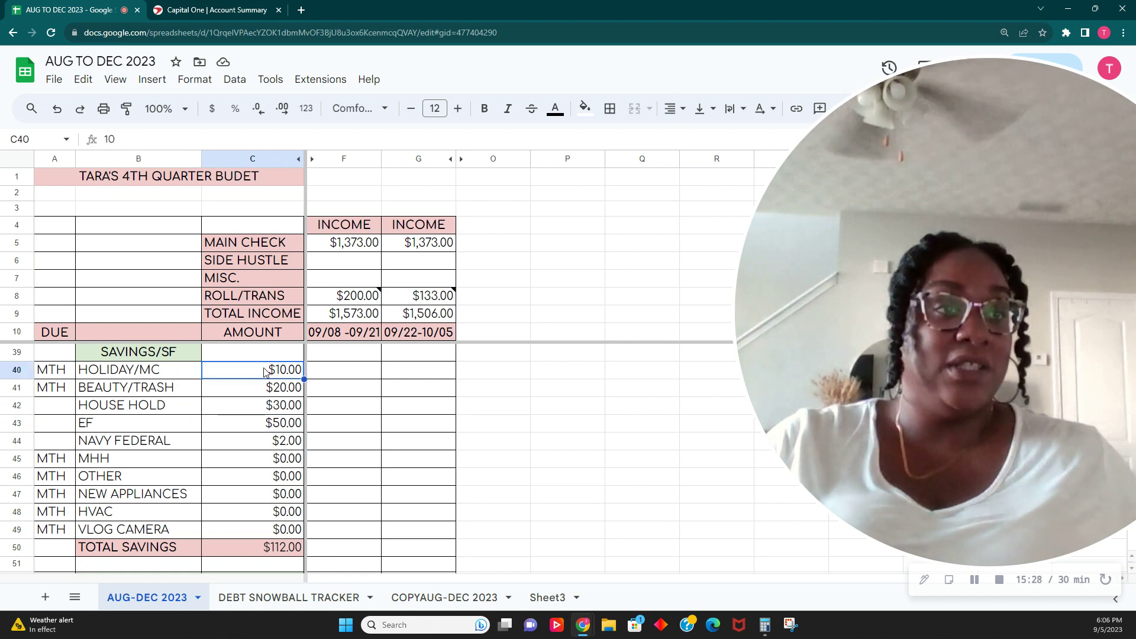
type("20")
key("Tab")
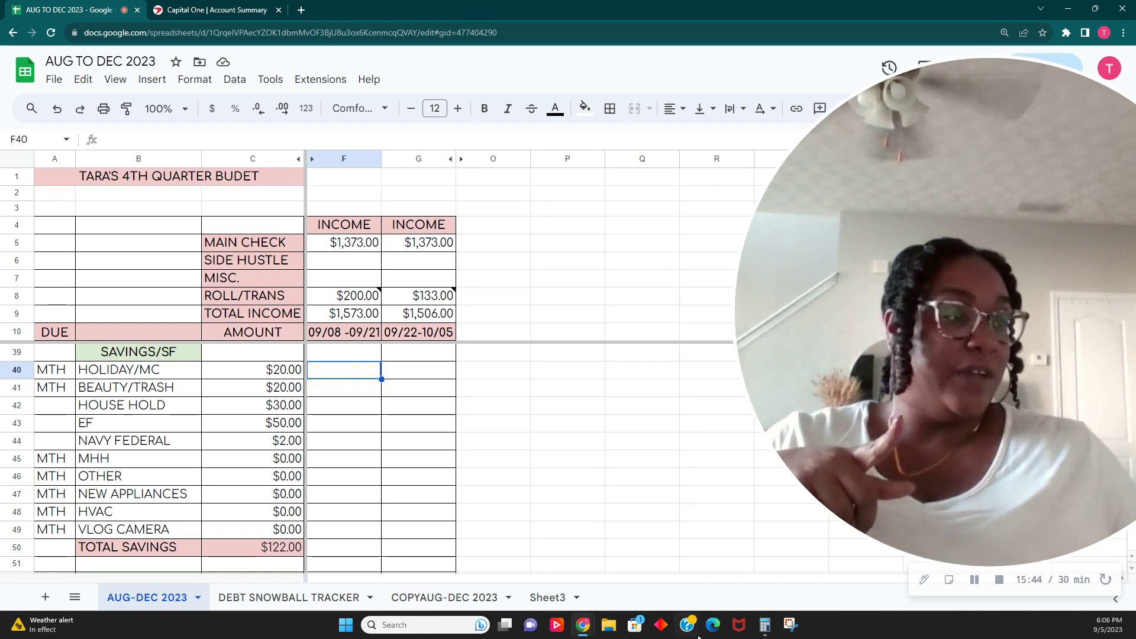
- Switch to Calculator, compute 35 ÷ 2, and return to the budget sheet
left_click(765, 625)
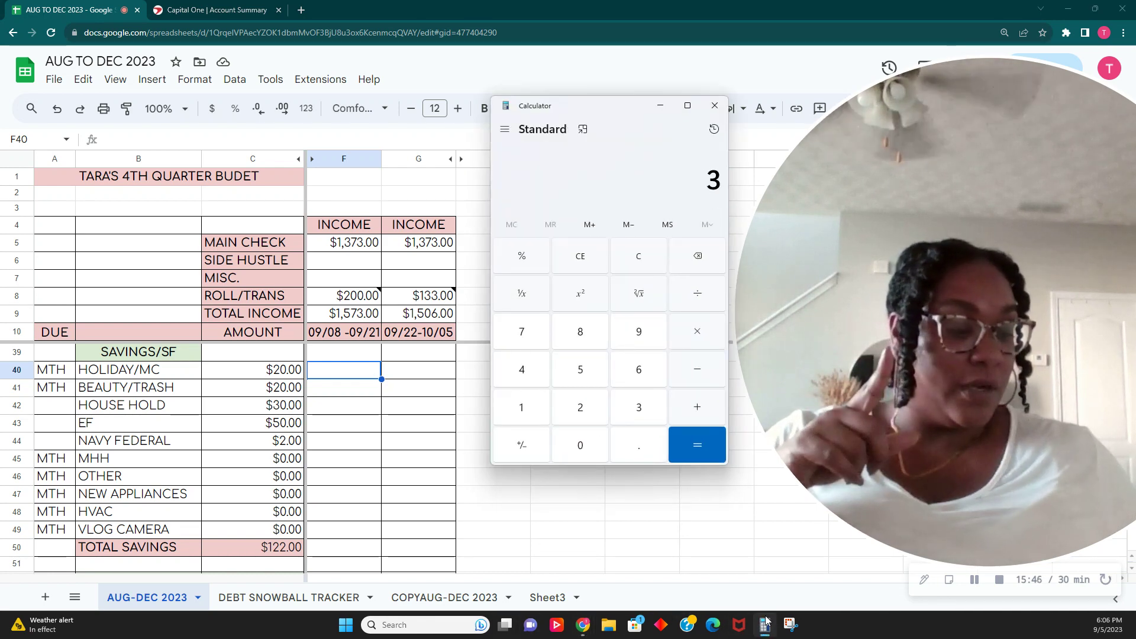
key("Return")
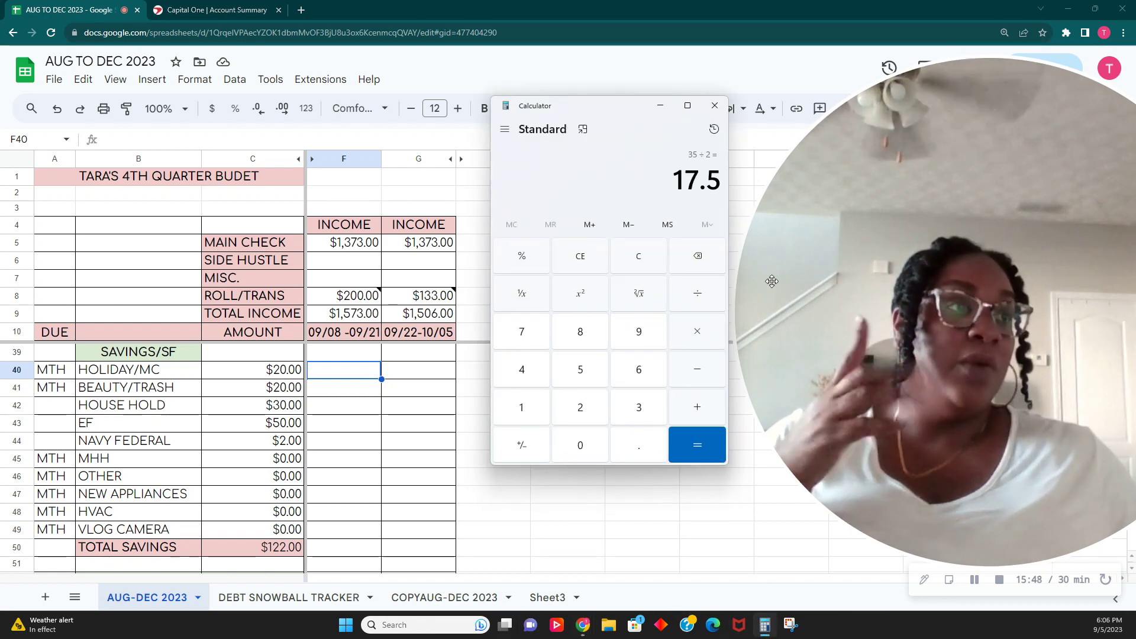
key("Escape")
left_click(659, 106)
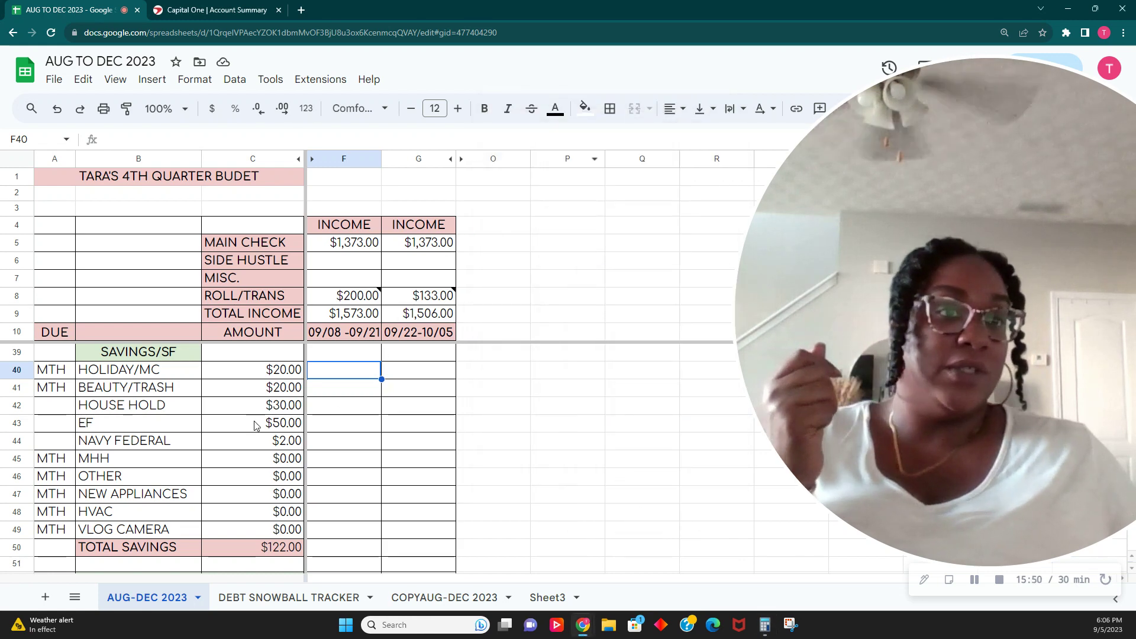
- Add the note "ADD 15.00 TO THIS AFTER DISC GETS PAID OFF" in cell O43 beside the EF savings row
left_click(139, 432)
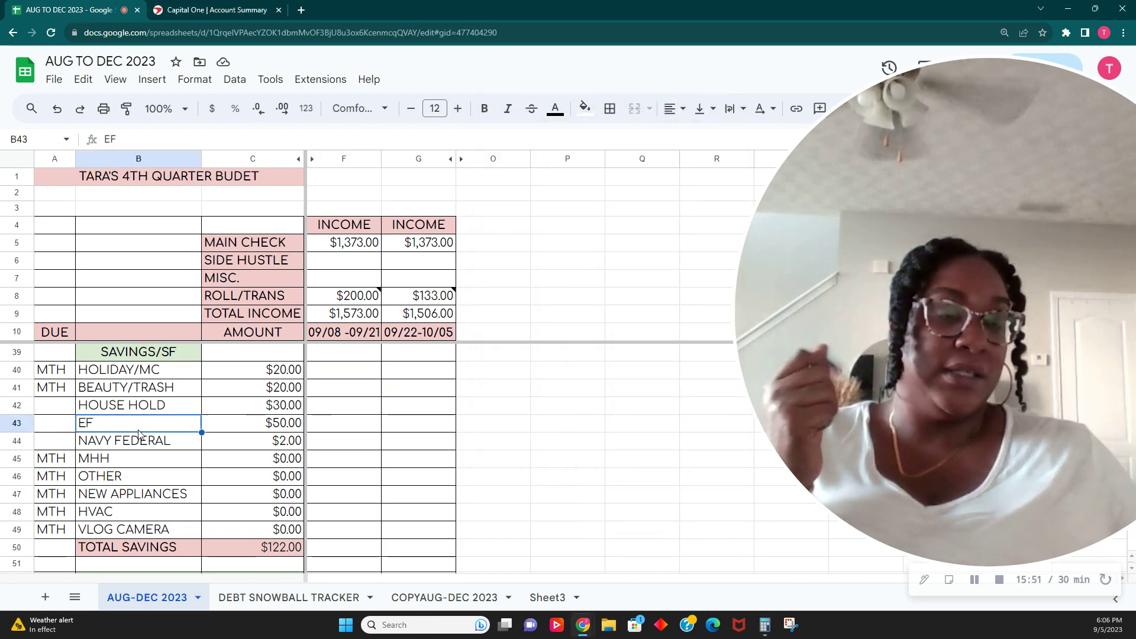
left_click(493, 423)
type("ADD 1")
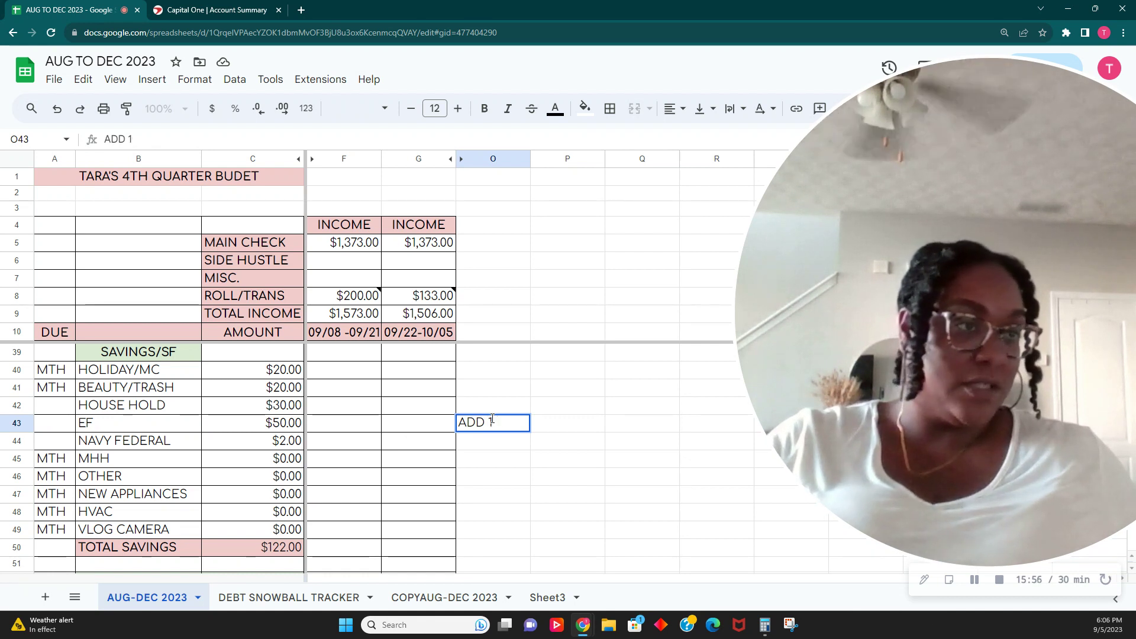
type("5.00 TO")
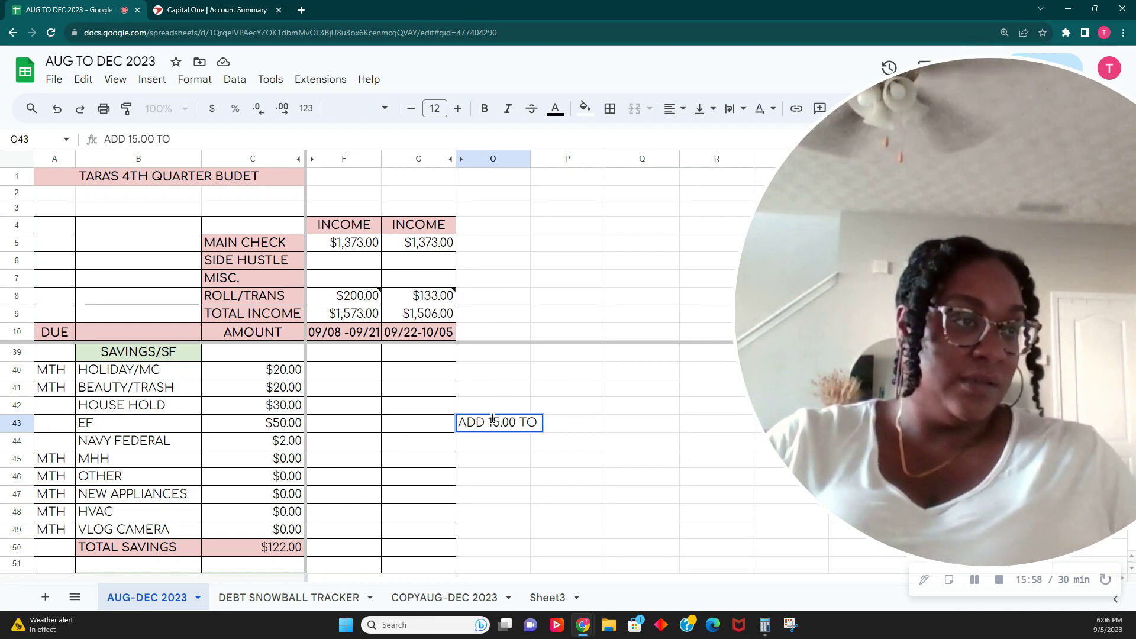
type(" THIS AFTER")
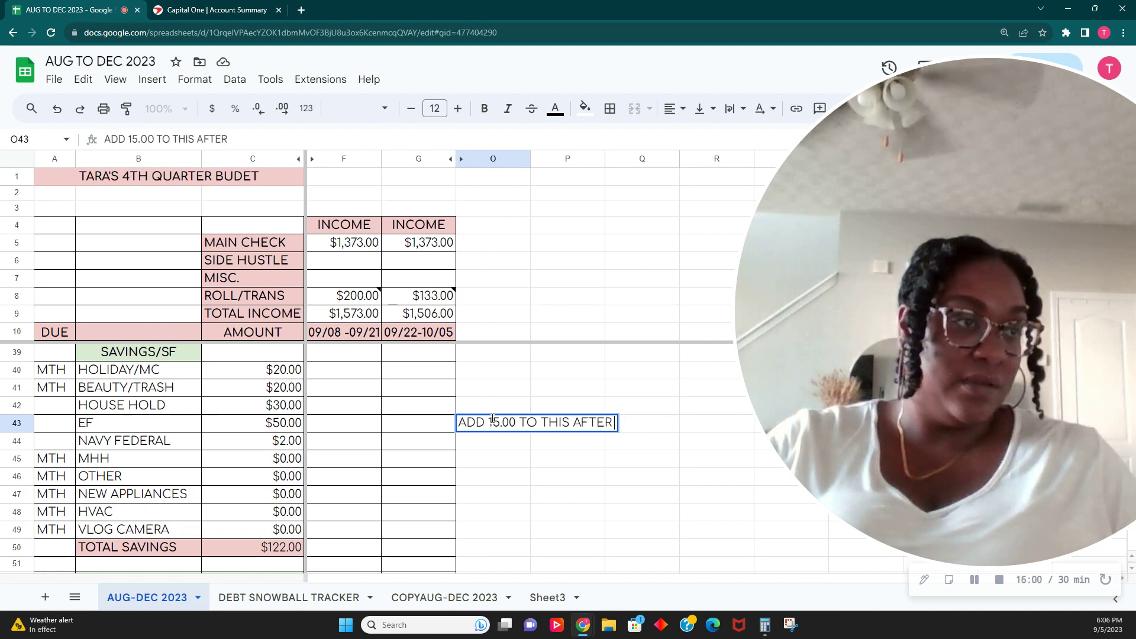
type(" DIS")
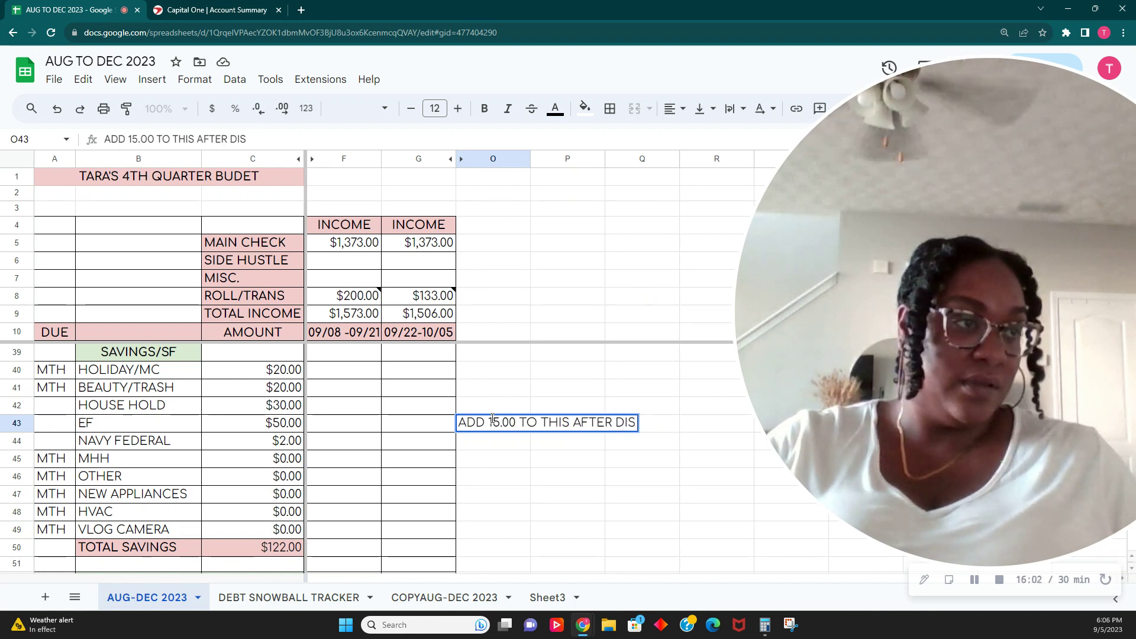
type("C GETS PA")
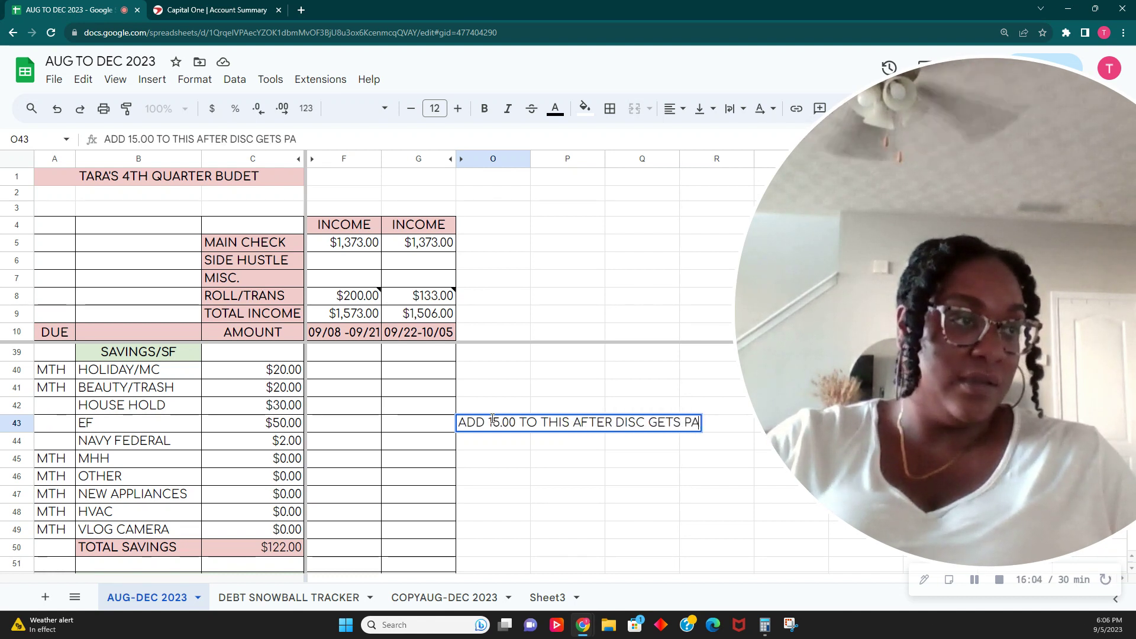
type("ID OFF")
key("Tab")
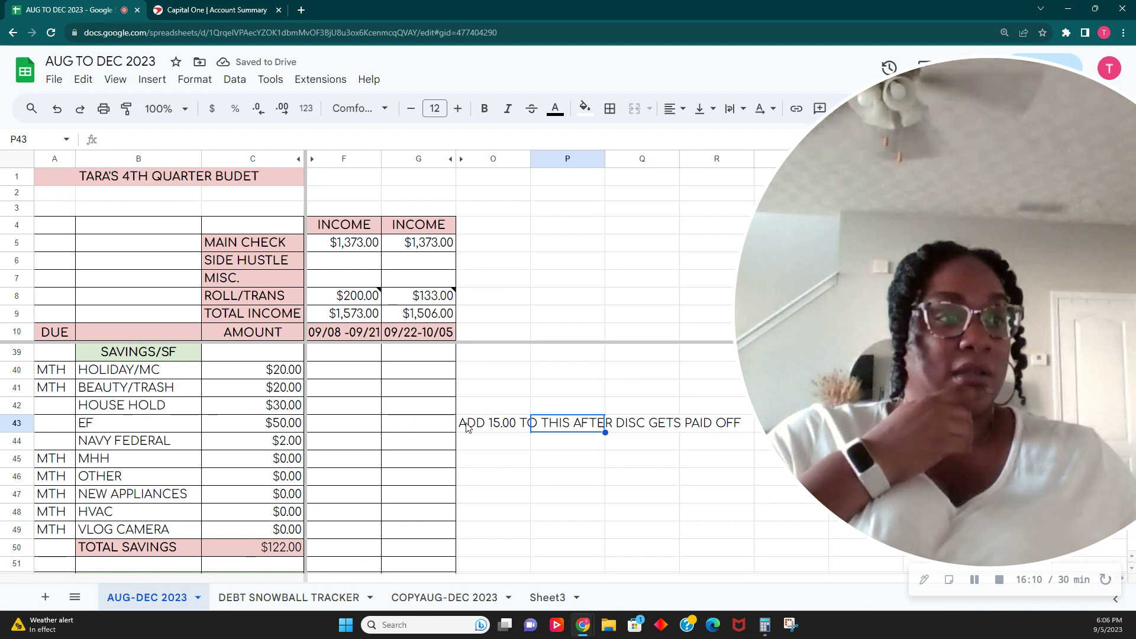
- Change the amount in the EF row's note to 30.00
left_click(488, 426)
double_click(499, 425)
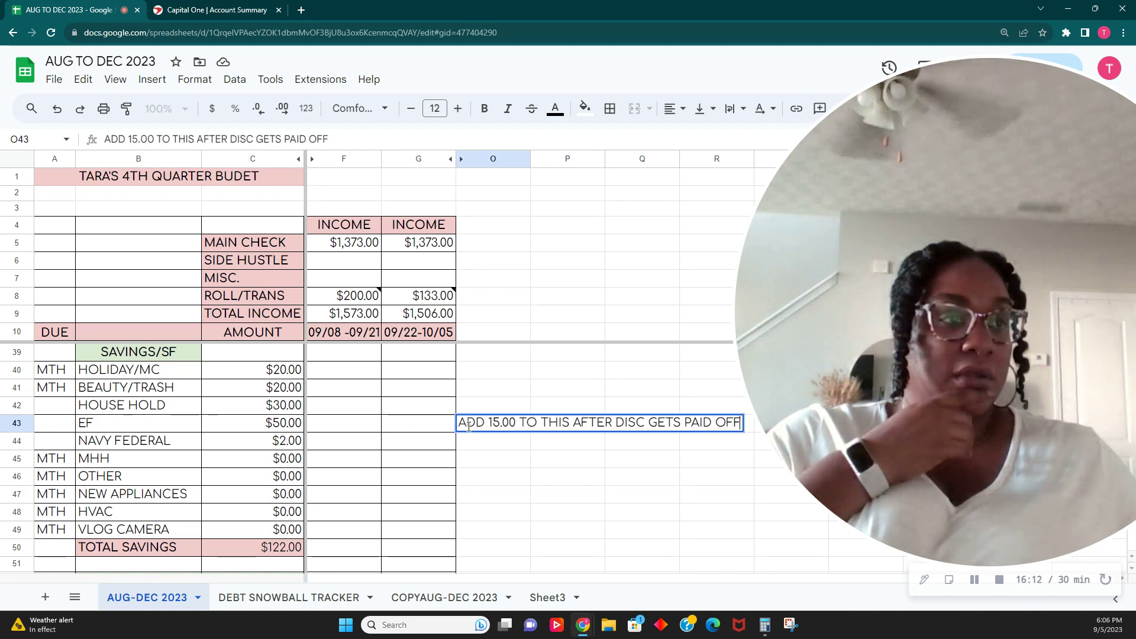
key("BackSpace")
key("BackSpace")
type("30")
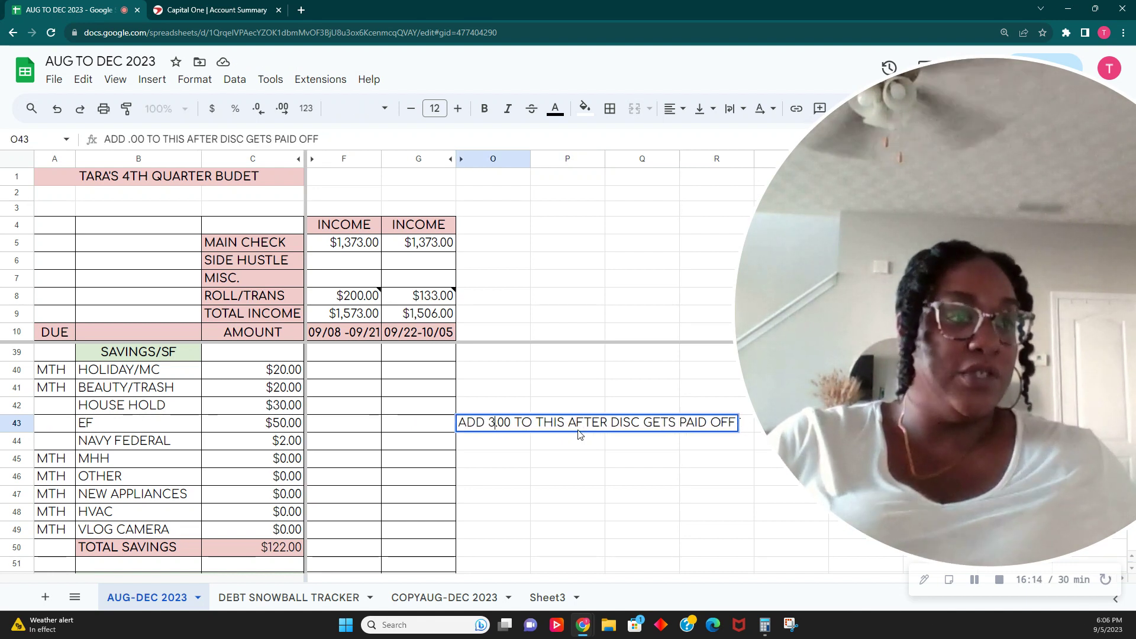
key("Tab")
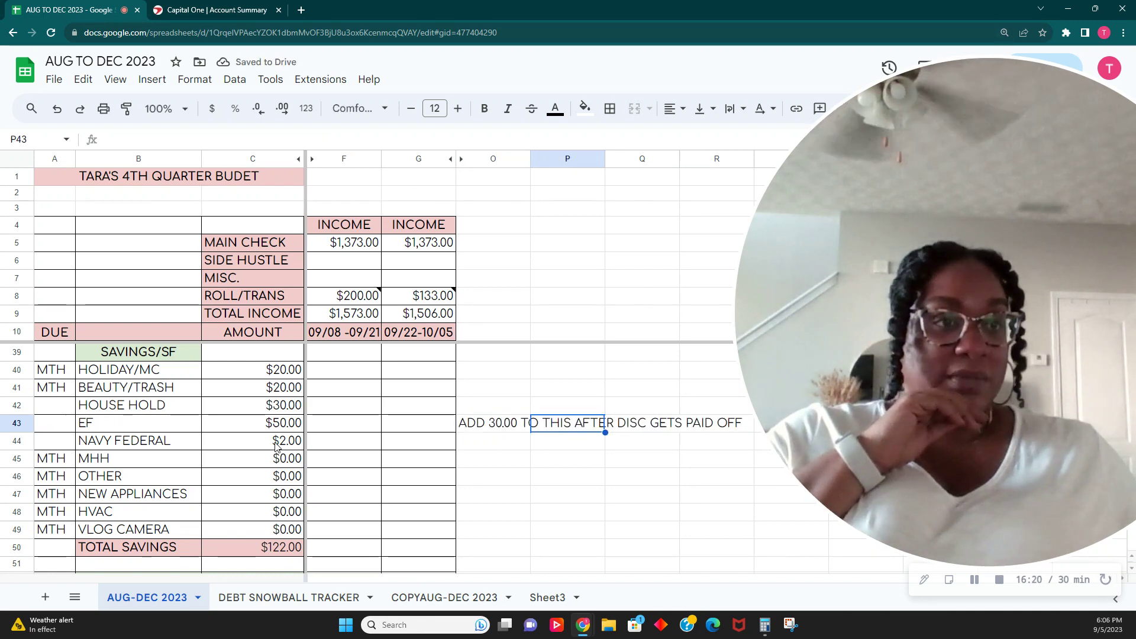
- Allocate 10 to HOLIDAY/MC and 10 to BEAUTY/TRASH in both the 09/08-09/21 and 09/22-10/05 pay periods
left_click(352, 373)
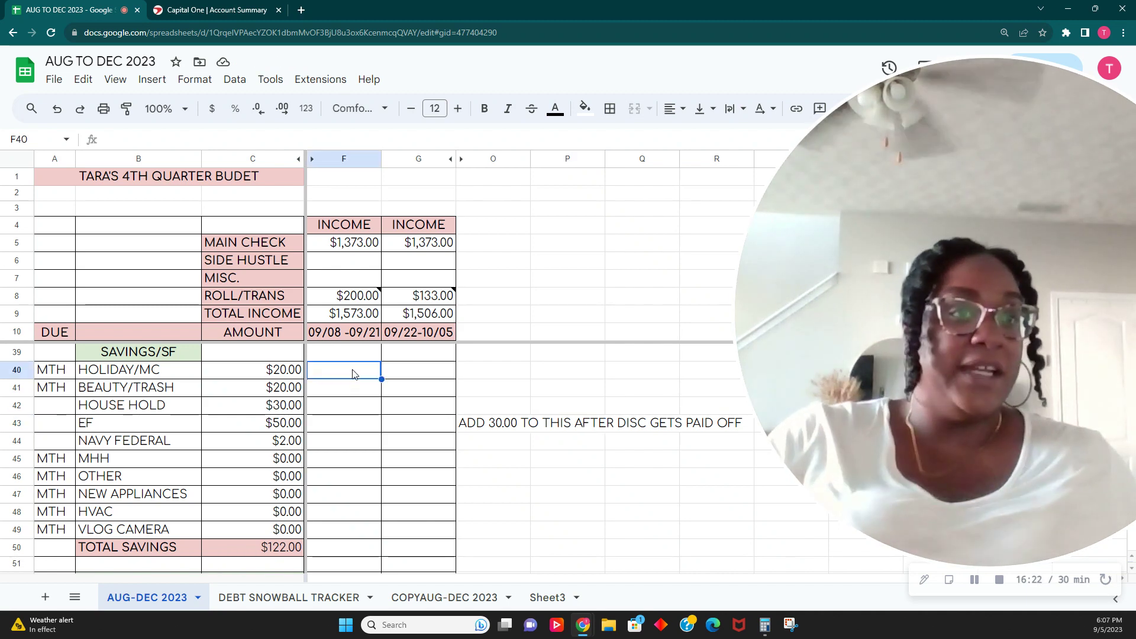
type("10")
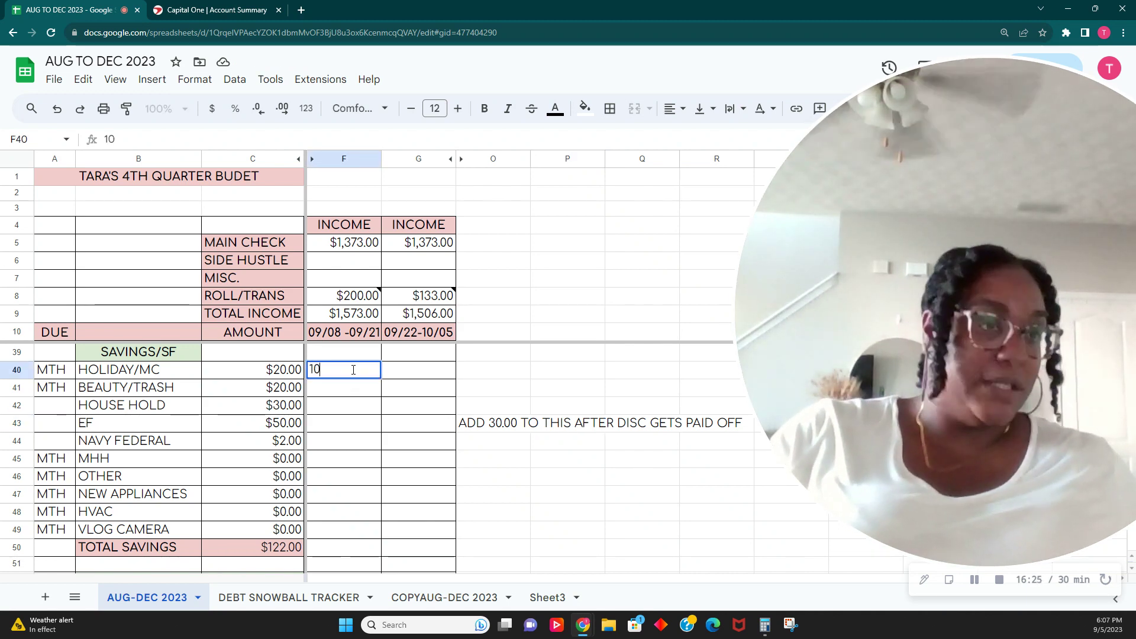
key("Tab")
type("10")
key("Return")
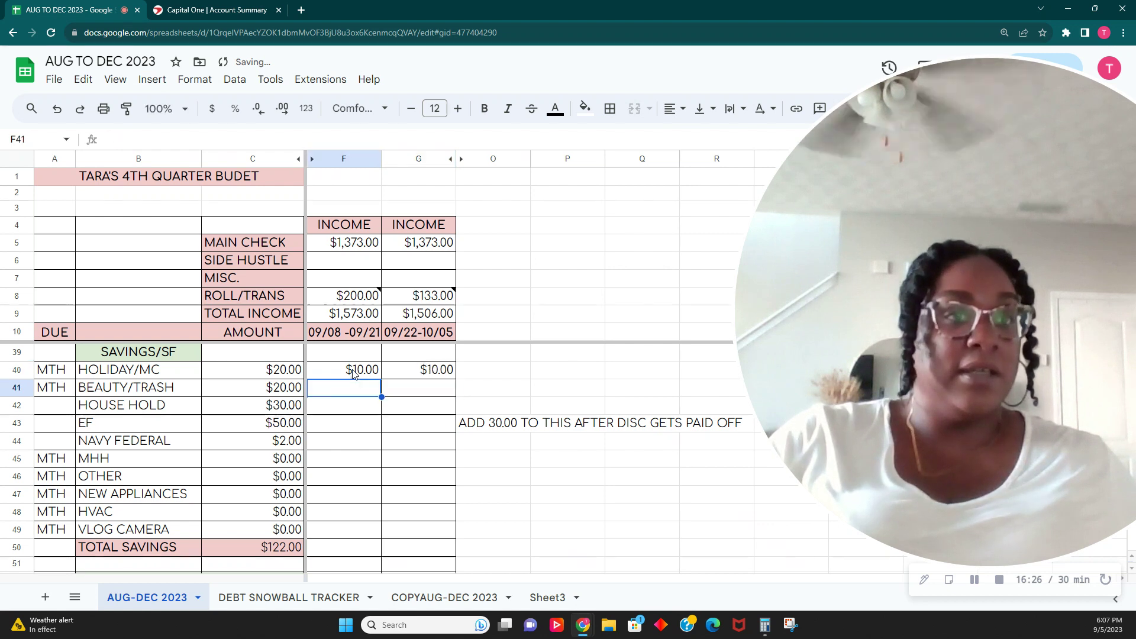
type("10")
key("Tab")
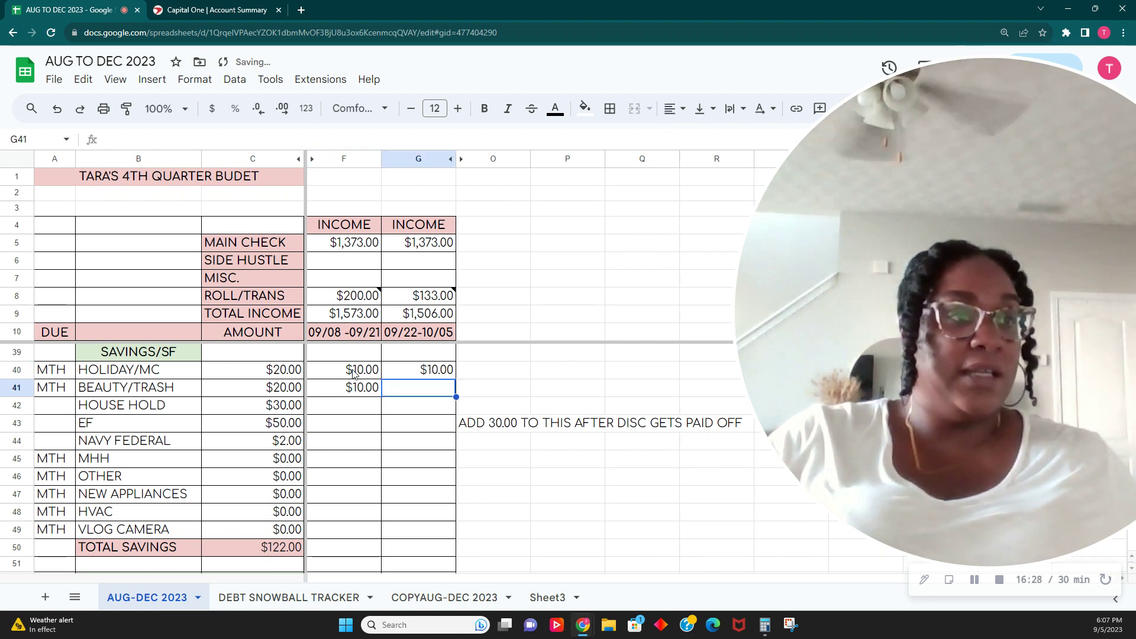
type("10")
key("Return")
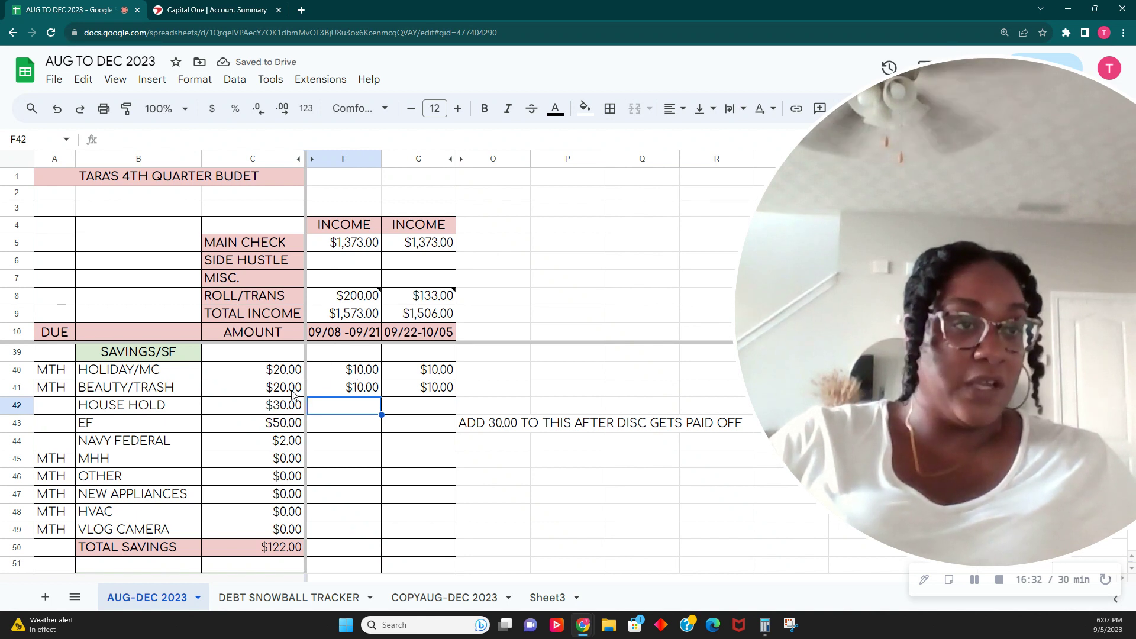
- Allocate 15 to HOUSE HOLD and 25 to EF in each of the two pay periods
type("1")
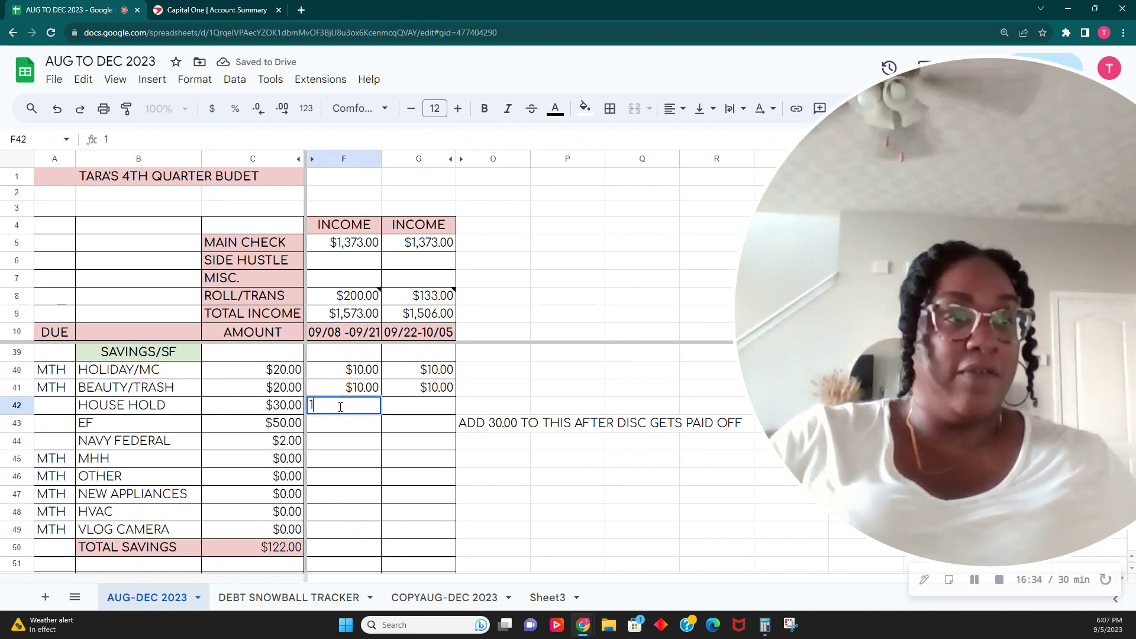
type("5")
key("Tab")
type("15")
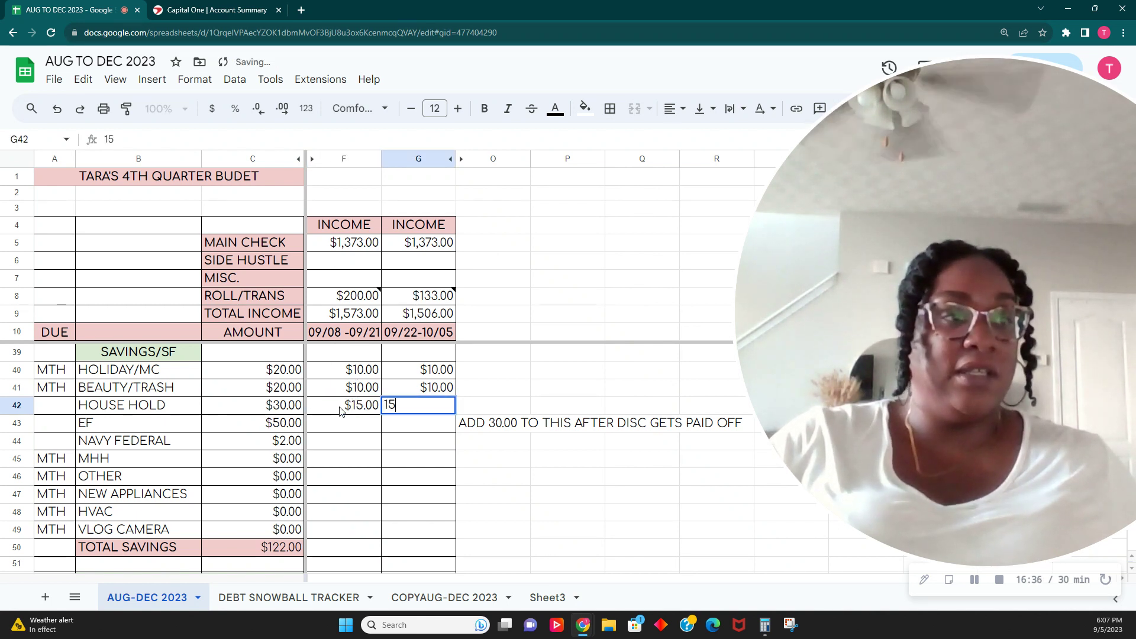
key("Return")
type("25")
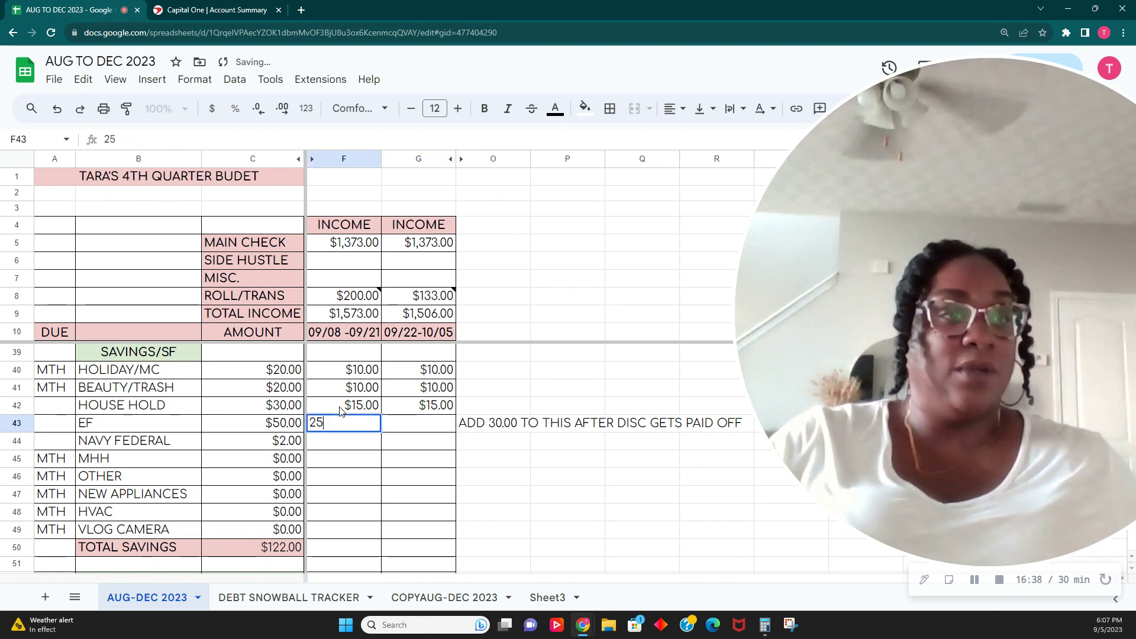
key("Tab")
type("25")
key("Down")
key("Left")
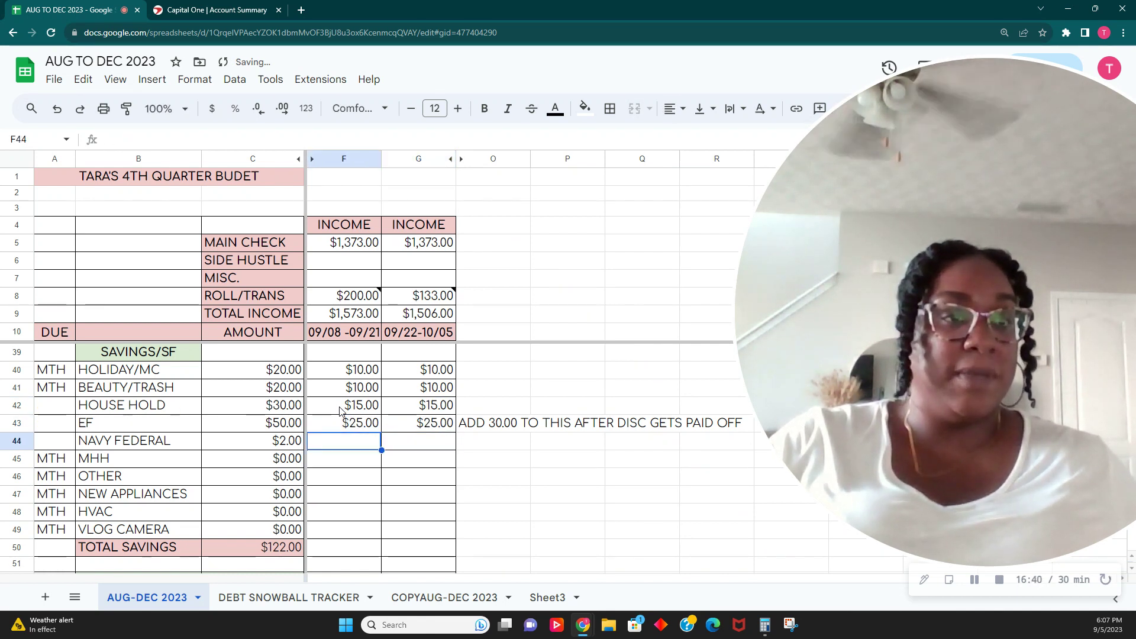
- Allocate 1.00 to NAVY FEDERAL in both pay periods and rename the category as NAVY FED/MHH
type("1.0")
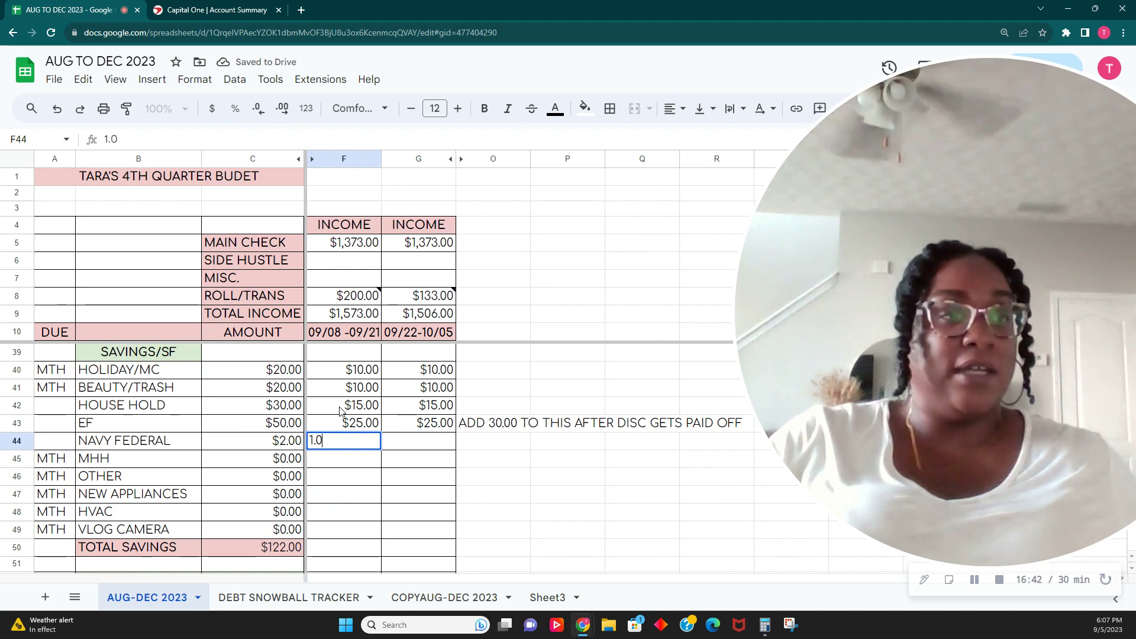
key("Tab")
type("1.0")
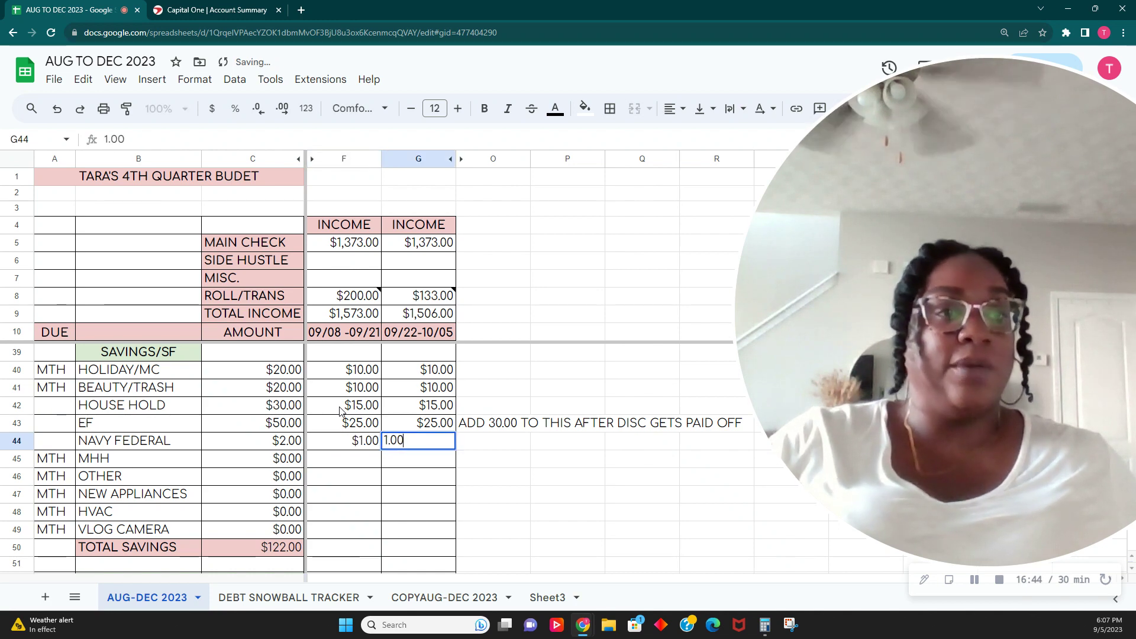
key("Return")
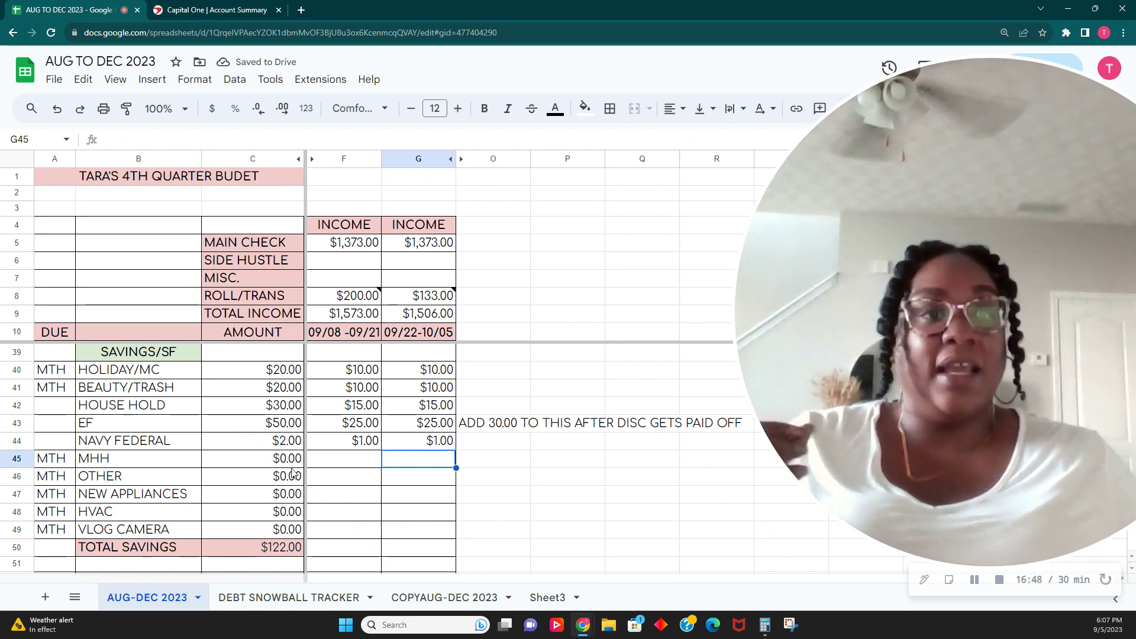
double_click(184, 443)
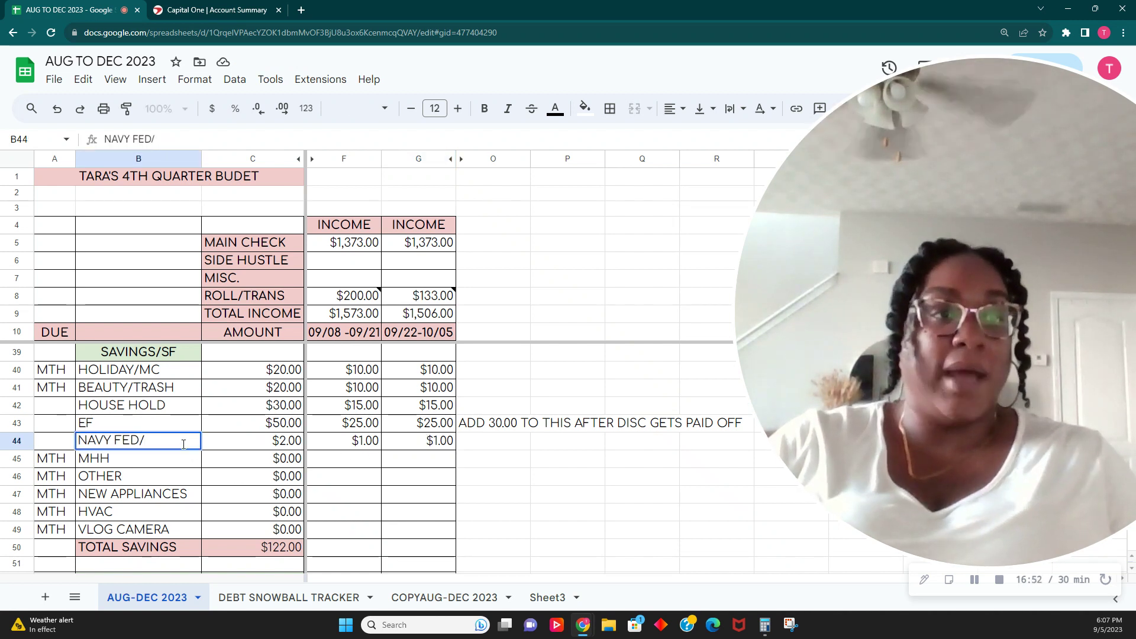
key("Tab")
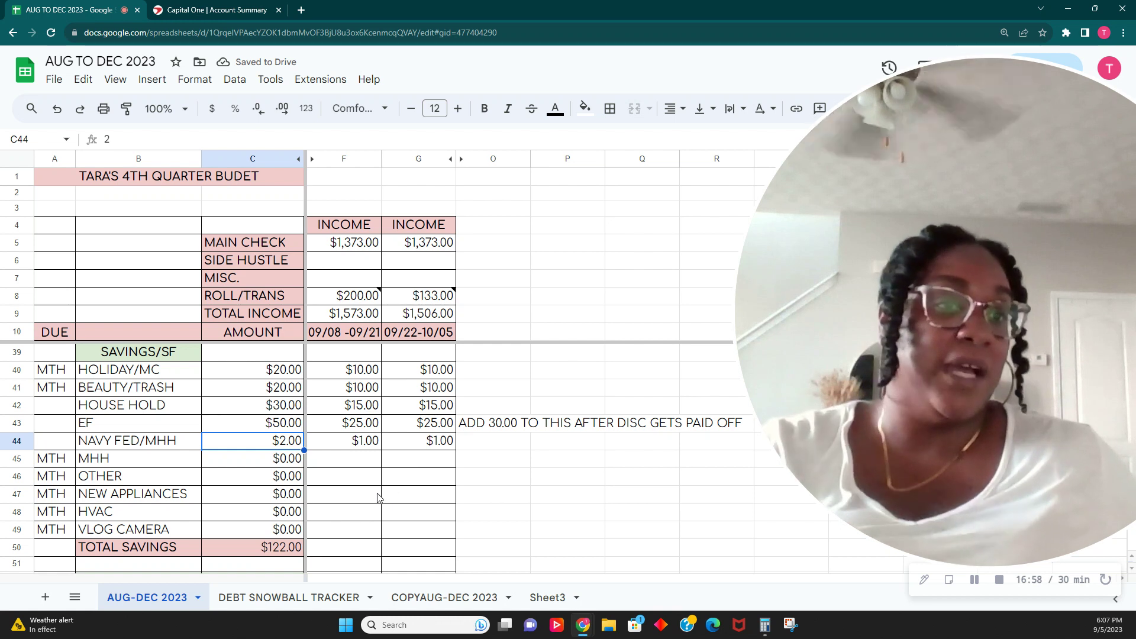
- Review the NEW APPLIANCES, HVAC and VLOG CAMERA savings rows and check the balance of both pay periods
left_click_drag(148, 502, 218, 527)
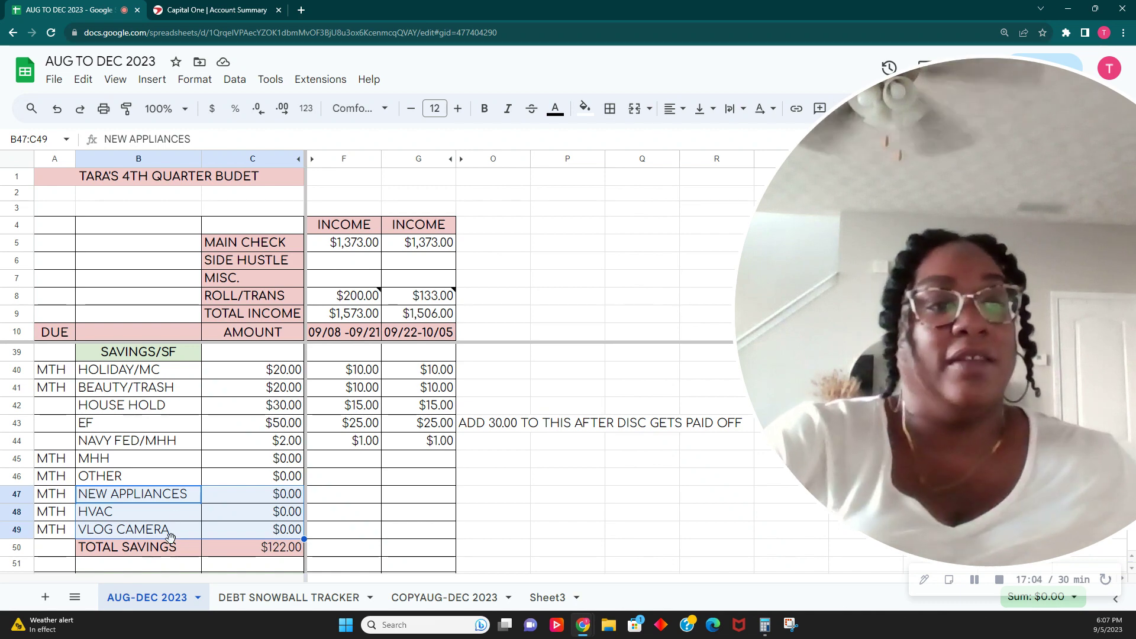
scroll(172, 536, "down", 4)
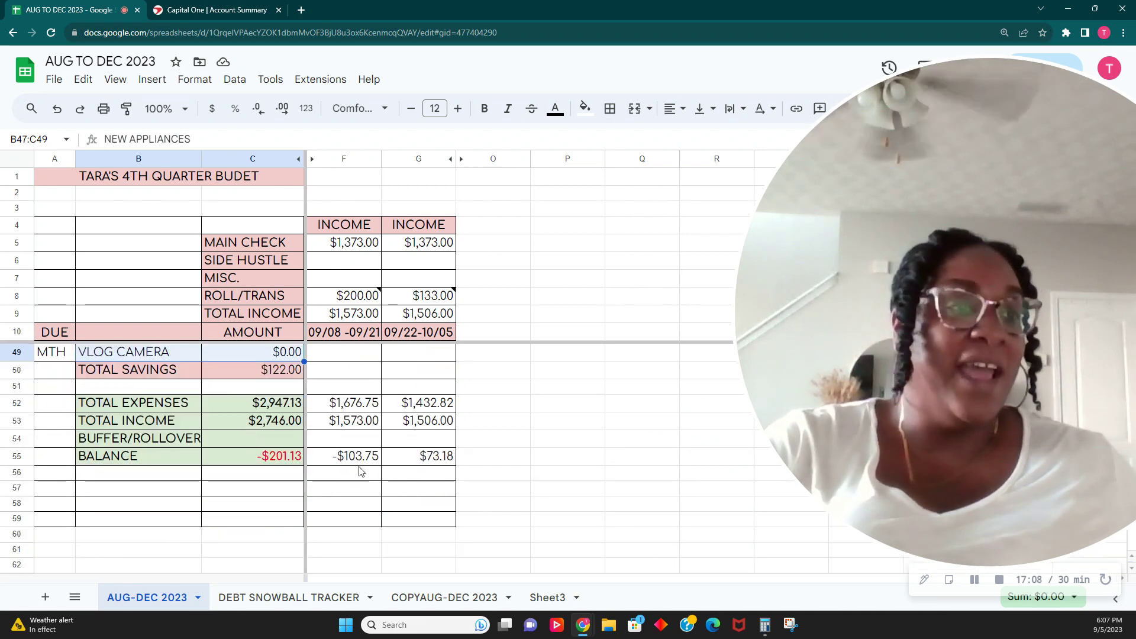
scroll(268, 414, "up", 4)
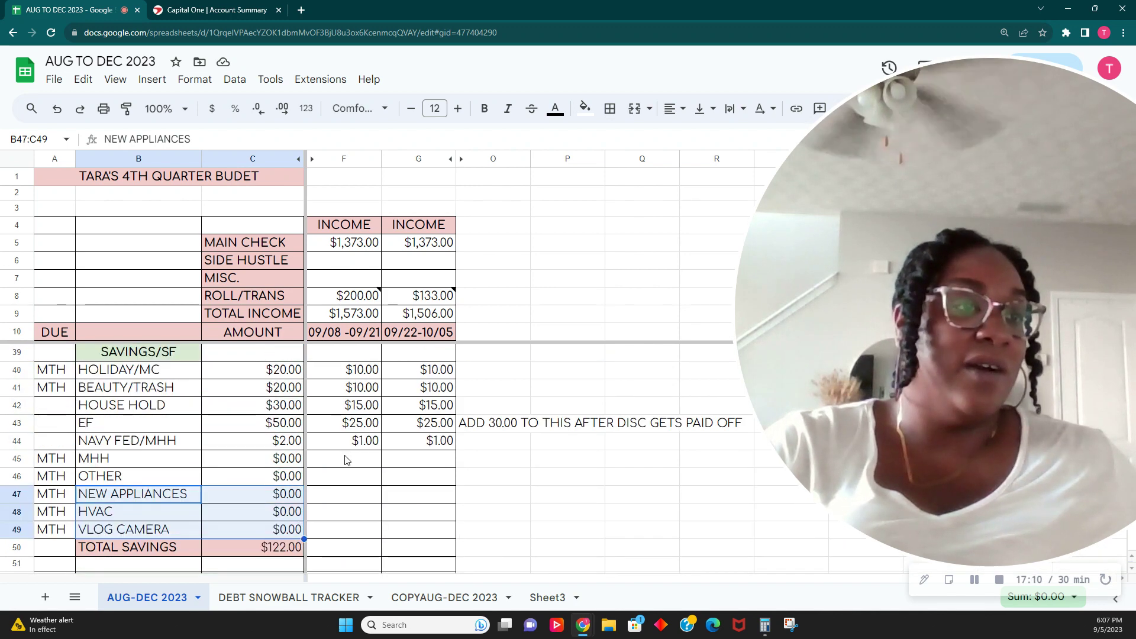
scroll(349, 462, "down", 3)
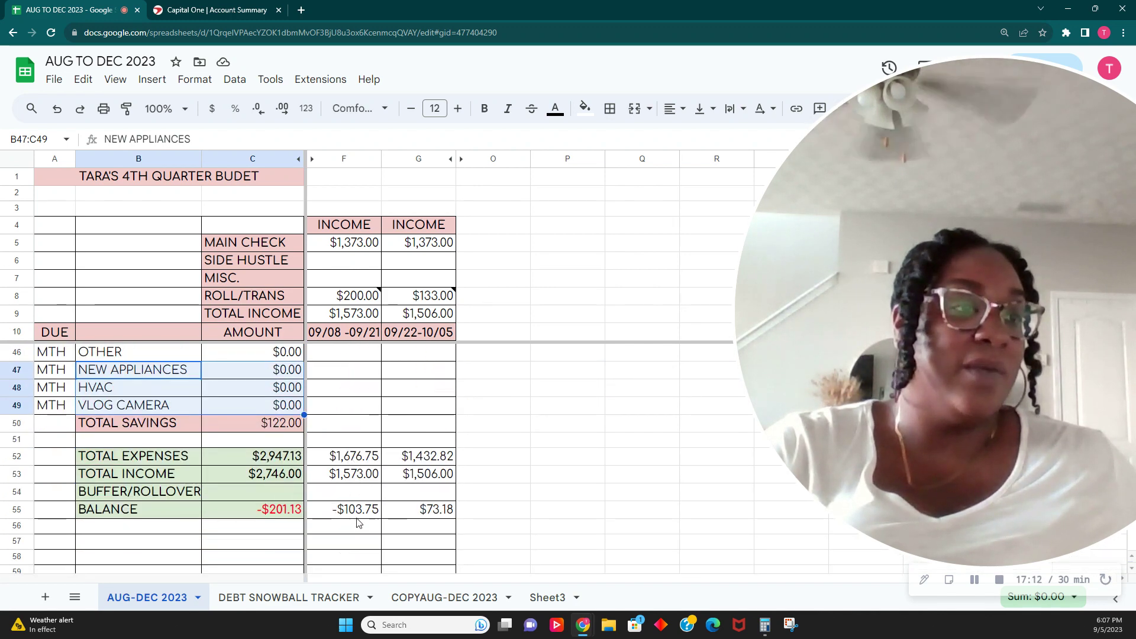
left_click(357, 516)
left_click(433, 516)
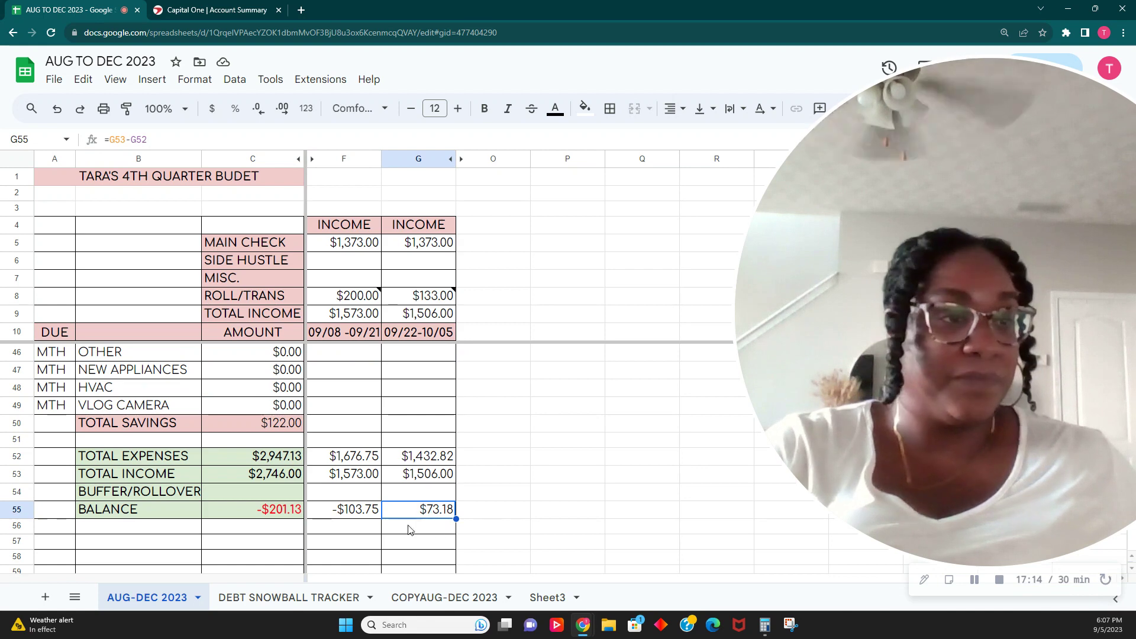
left_click(346, 515)
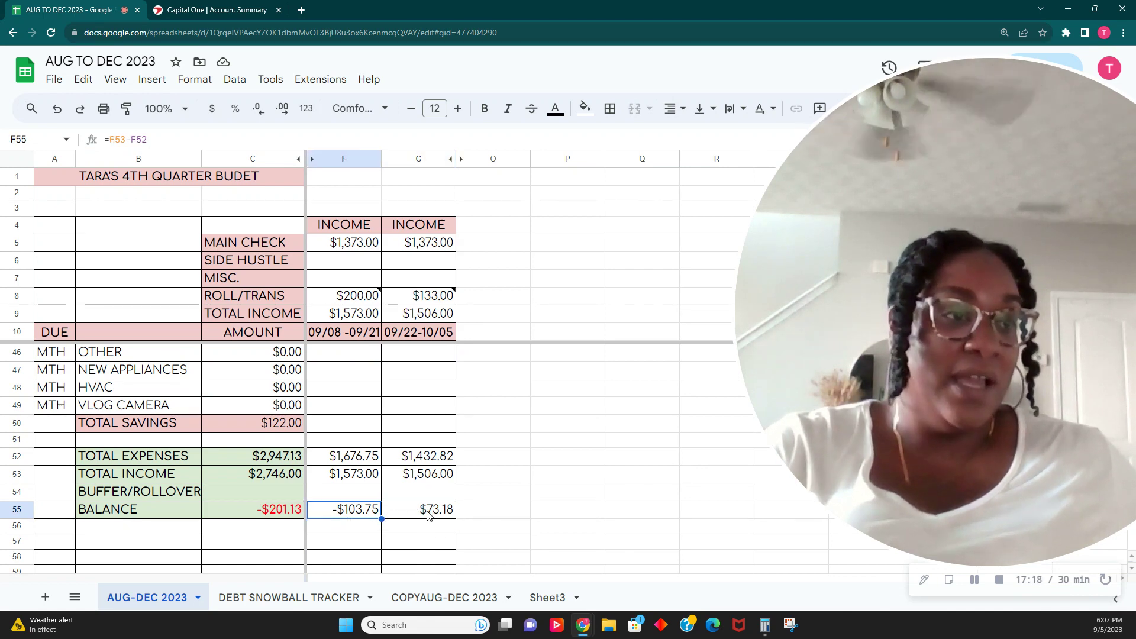
- Subtract 110 from 612.98 in Calculator and set the 09/08-09/21 MORTGAGE allocation to 502.98
scroll(409, 514, "up", 10)
scroll(429, 511, "up", 1)
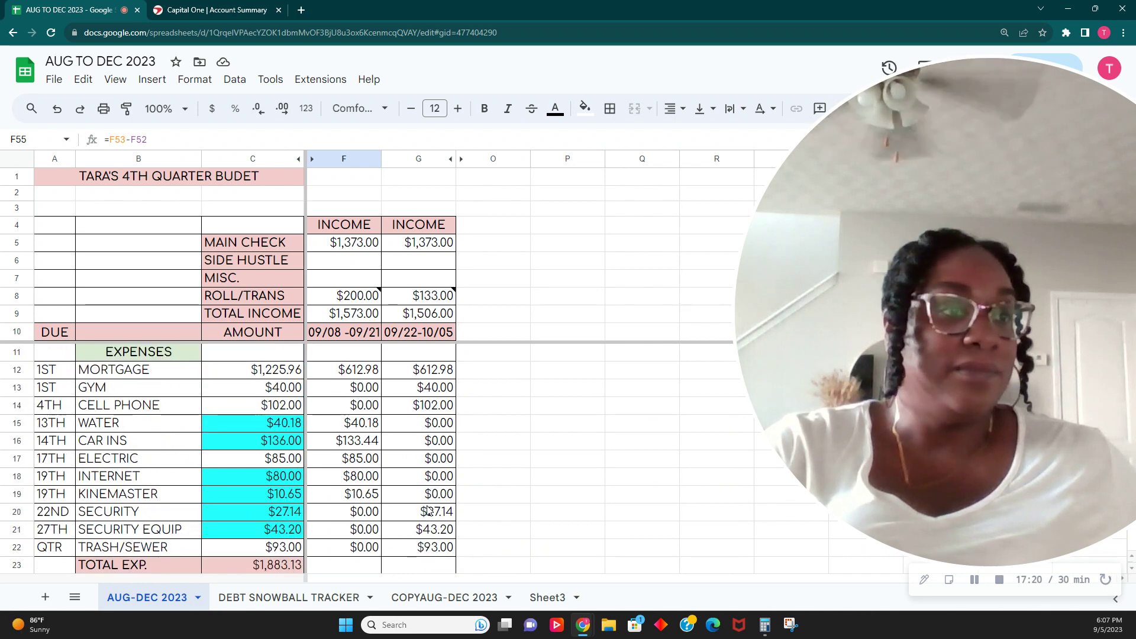
left_click(357, 371)
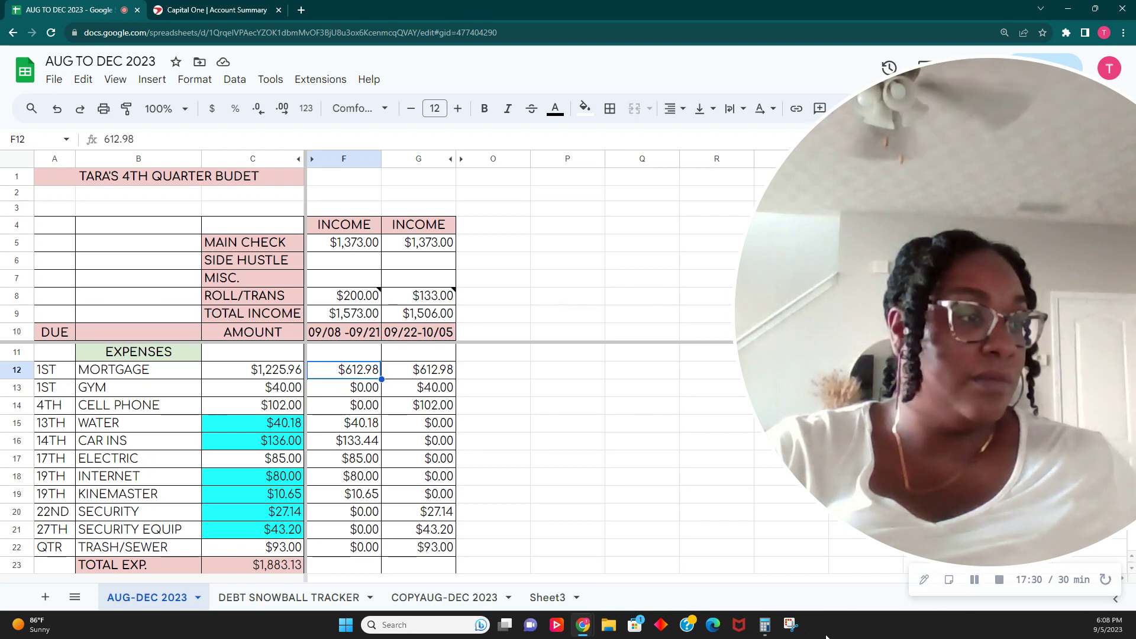
left_click(766, 625)
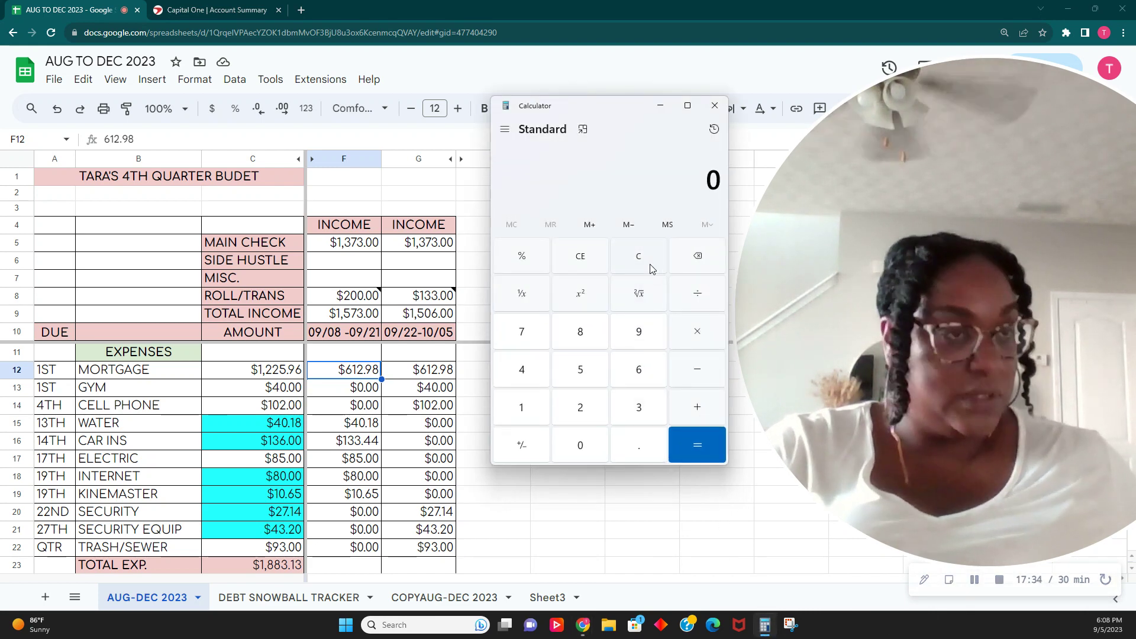
type("612.98 ")
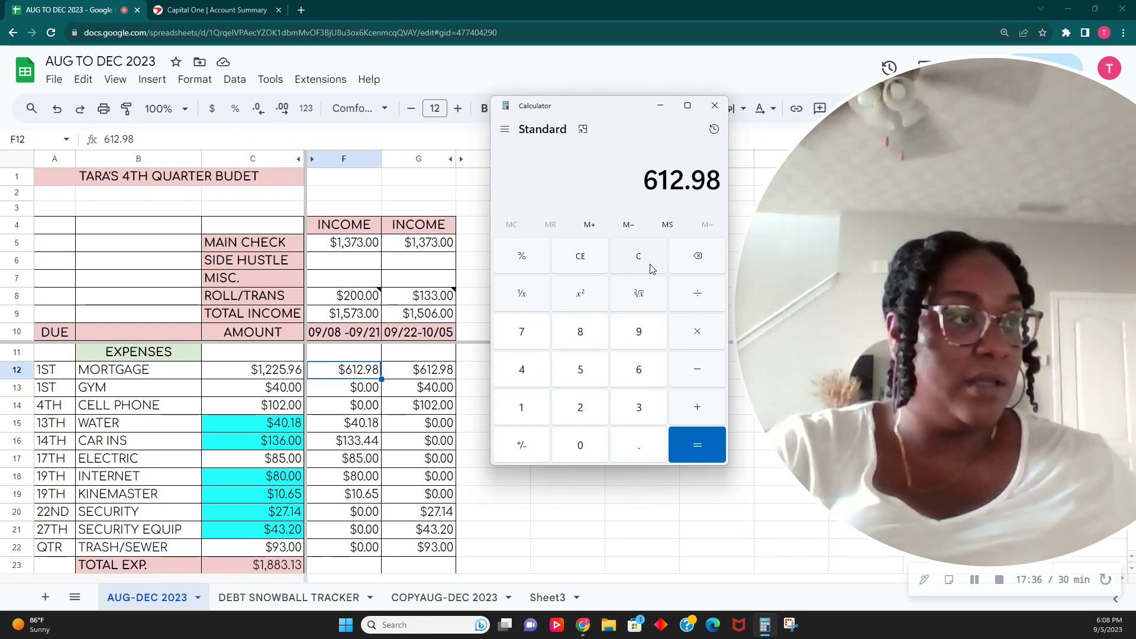
type("- 110")
key("Return")
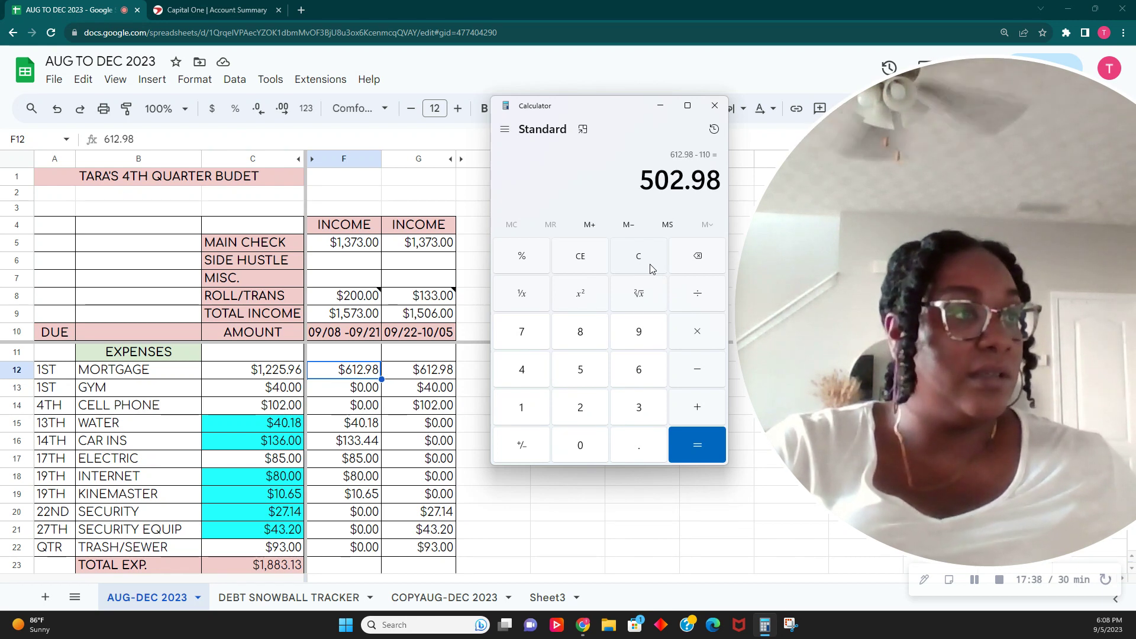
left_click(354, 373)
type("50")
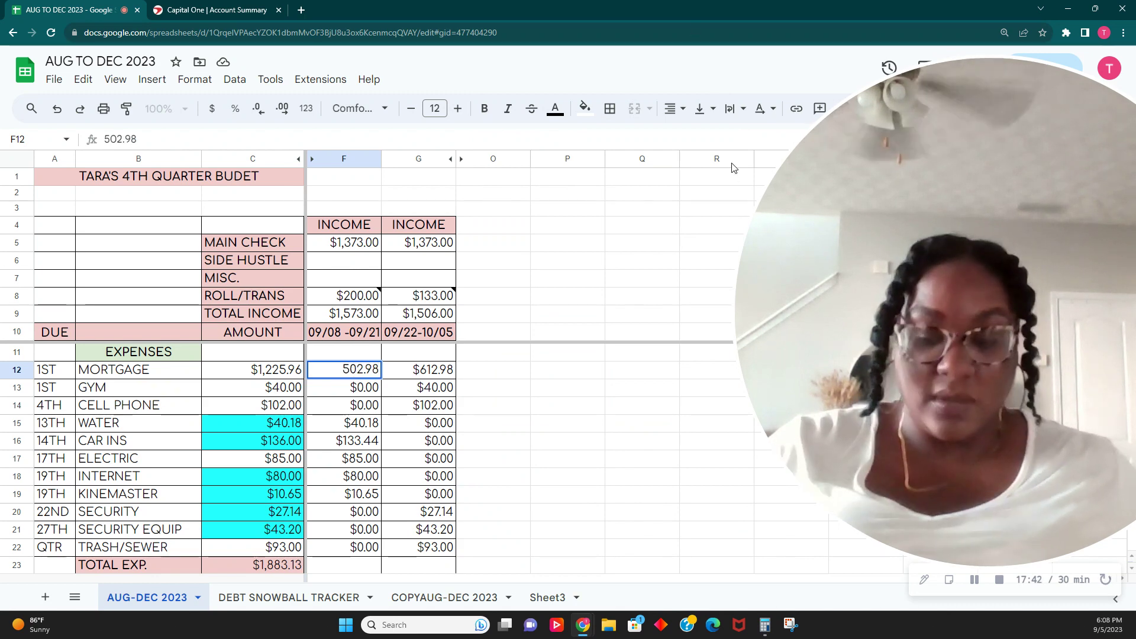
left_click_drag(717, 193, 562, 263)
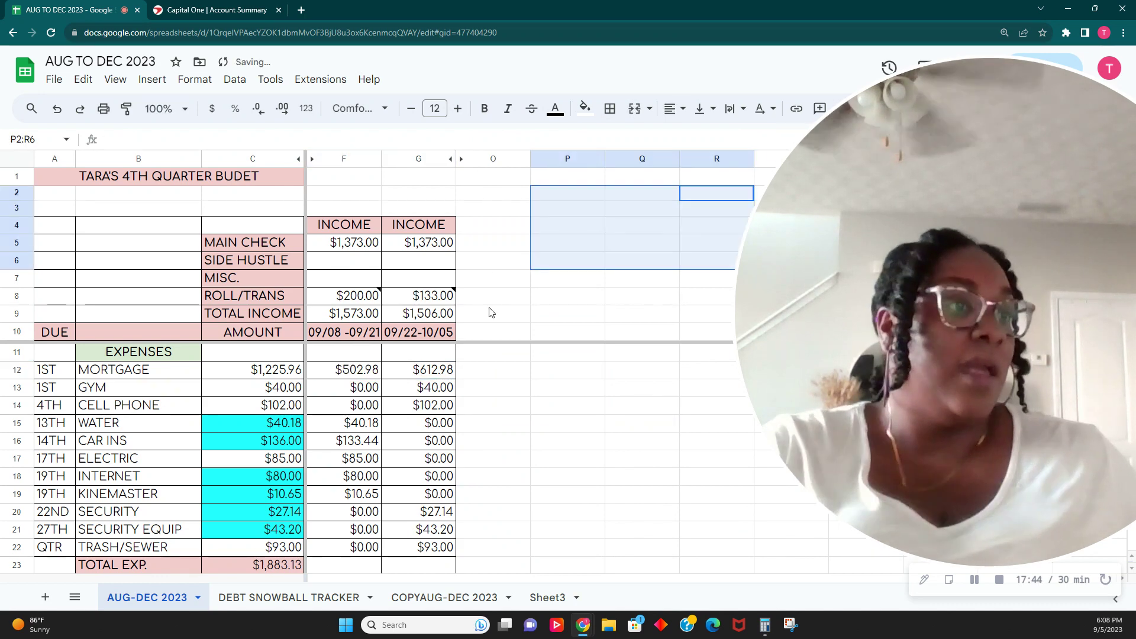
- Add 110 to 612.98 in Calculator and set the 09/22-10/05 MORTGAGE allocation to 722.98
left_click(415, 373)
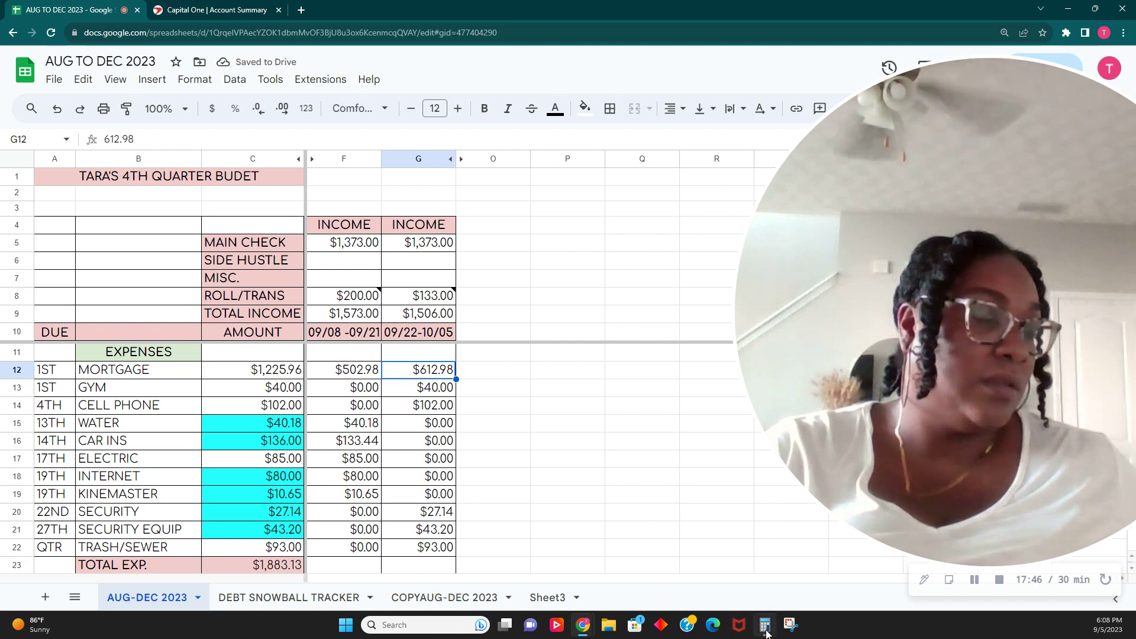
left_click(765, 625)
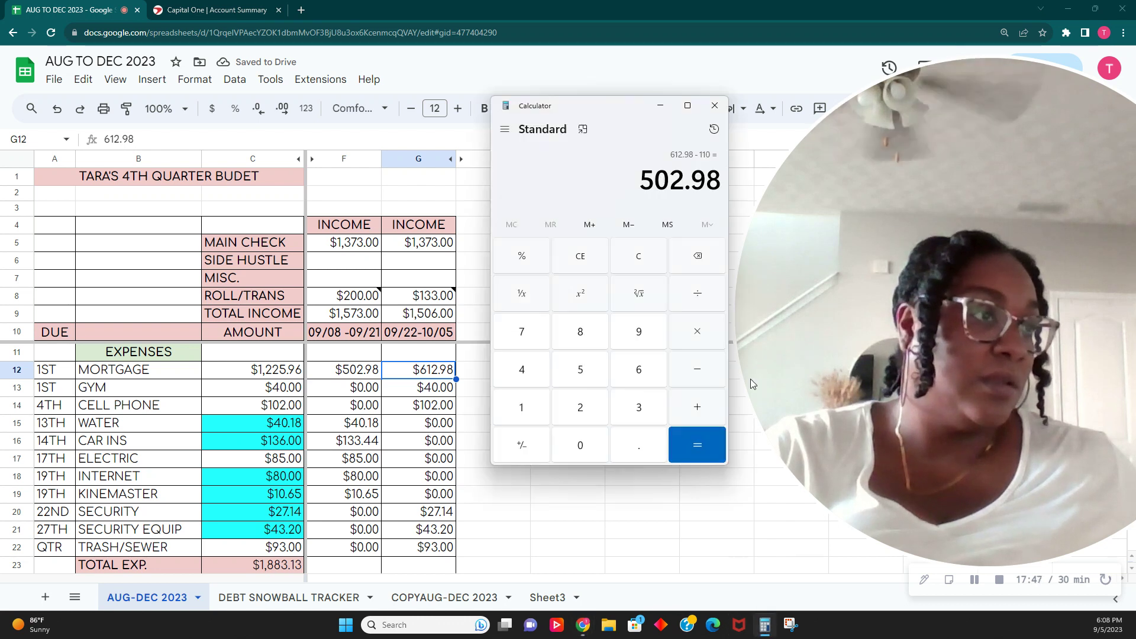
left_click(622, 264)
type("612.9")
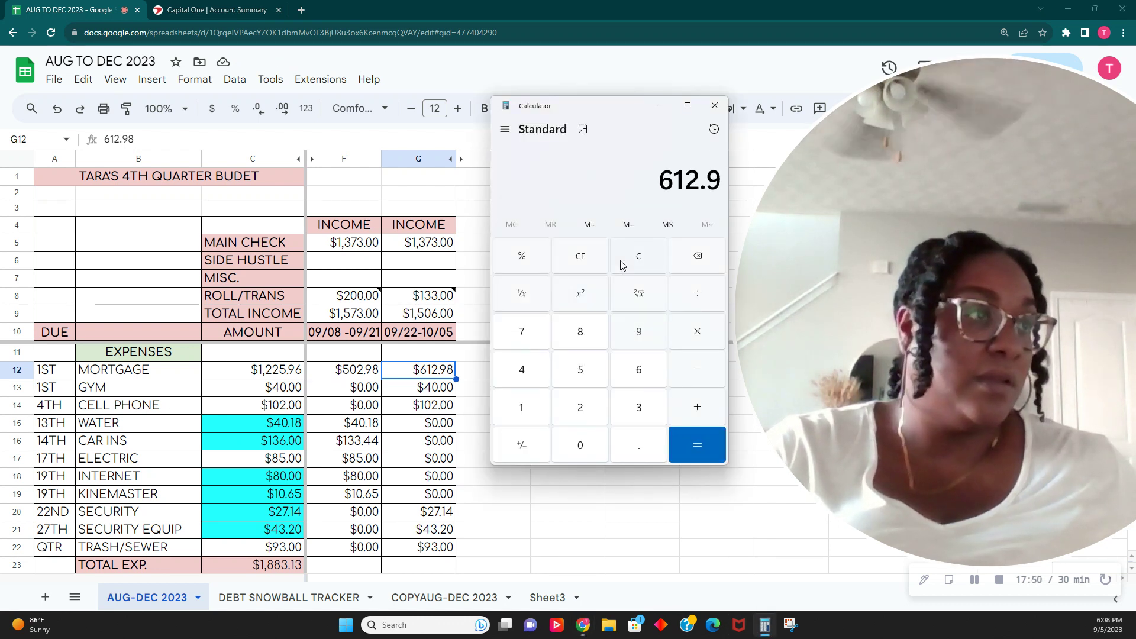
type("8 + 110")
key("Return")
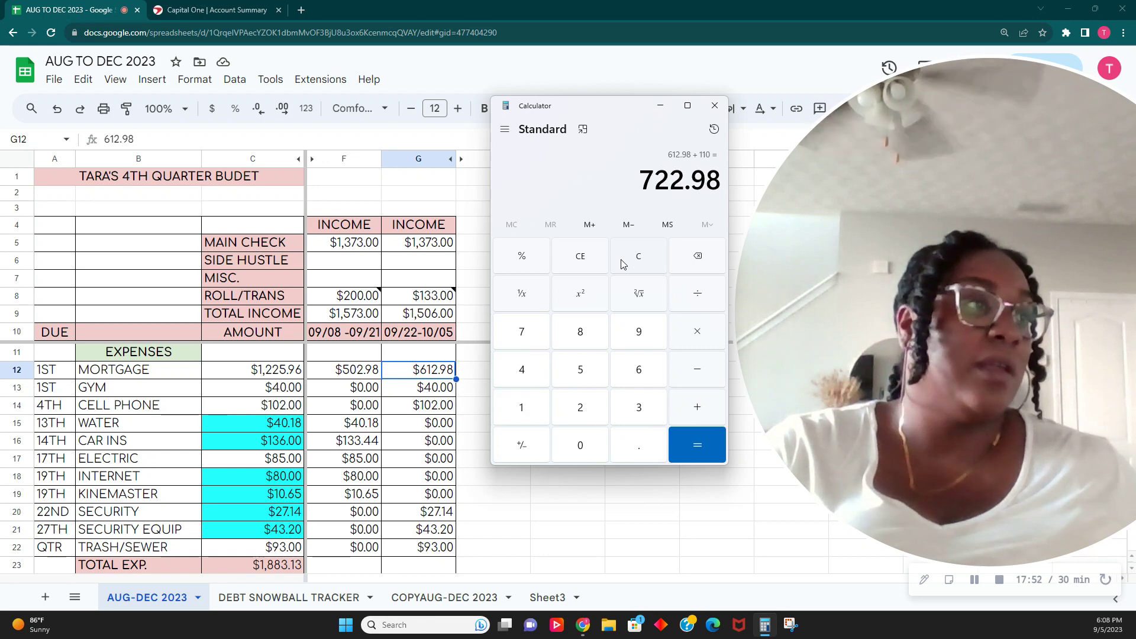
left_click(420, 371)
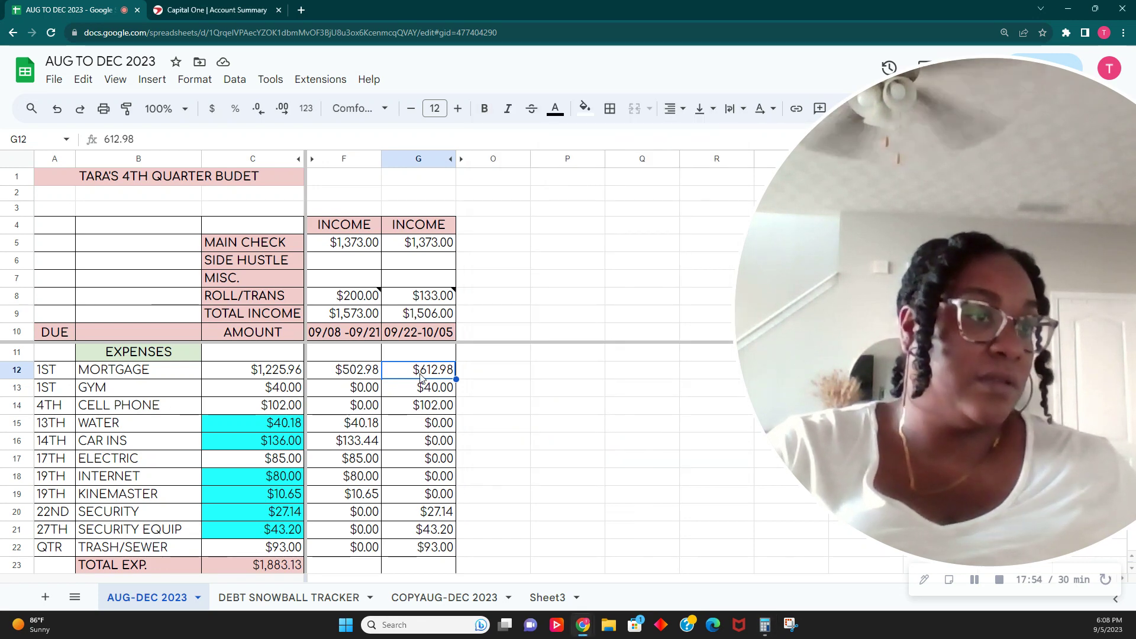
type("72")
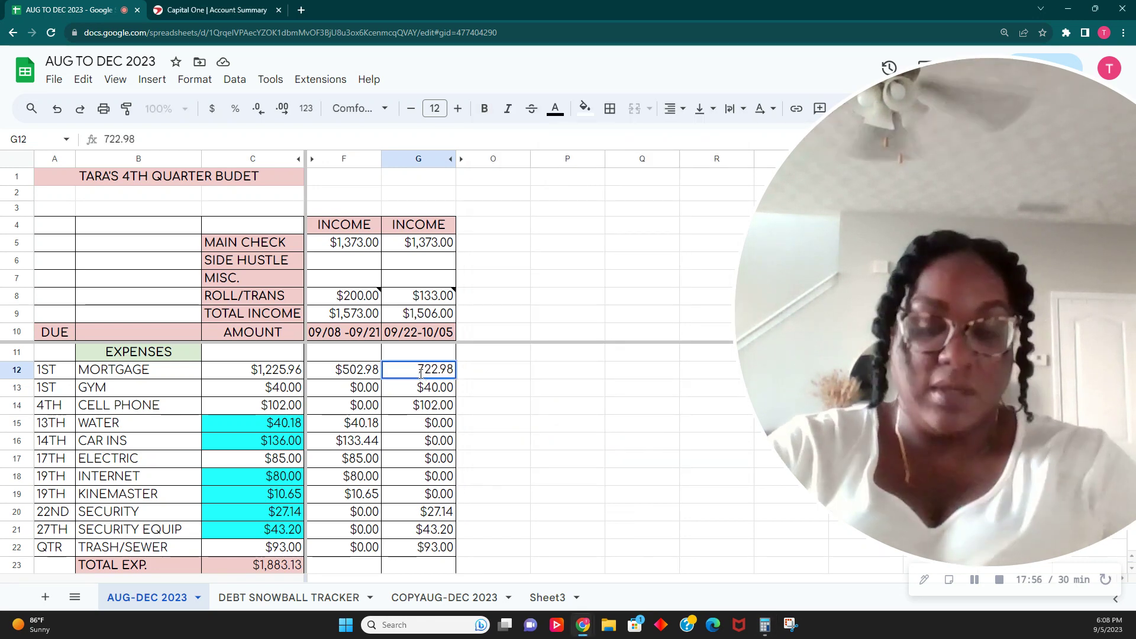
key("Tab")
- Check the sum of the two MORTGAGE allocations and the BALANCE of both pay periods
left_click_drag(346, 371, 415, 377)
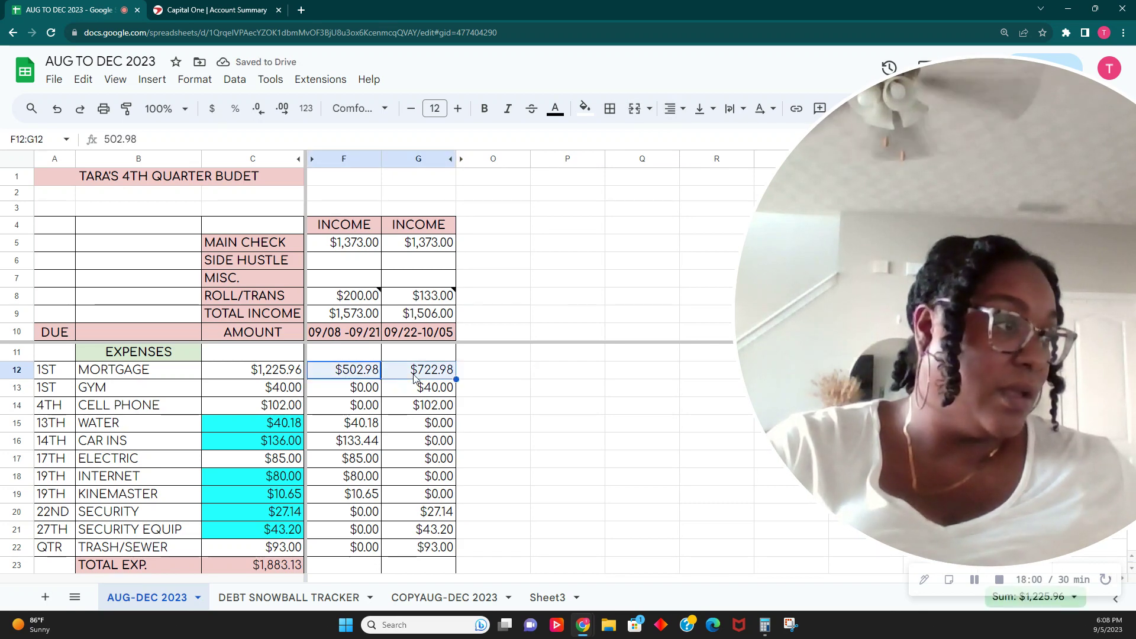
scroll(414, 379, "down", 14)
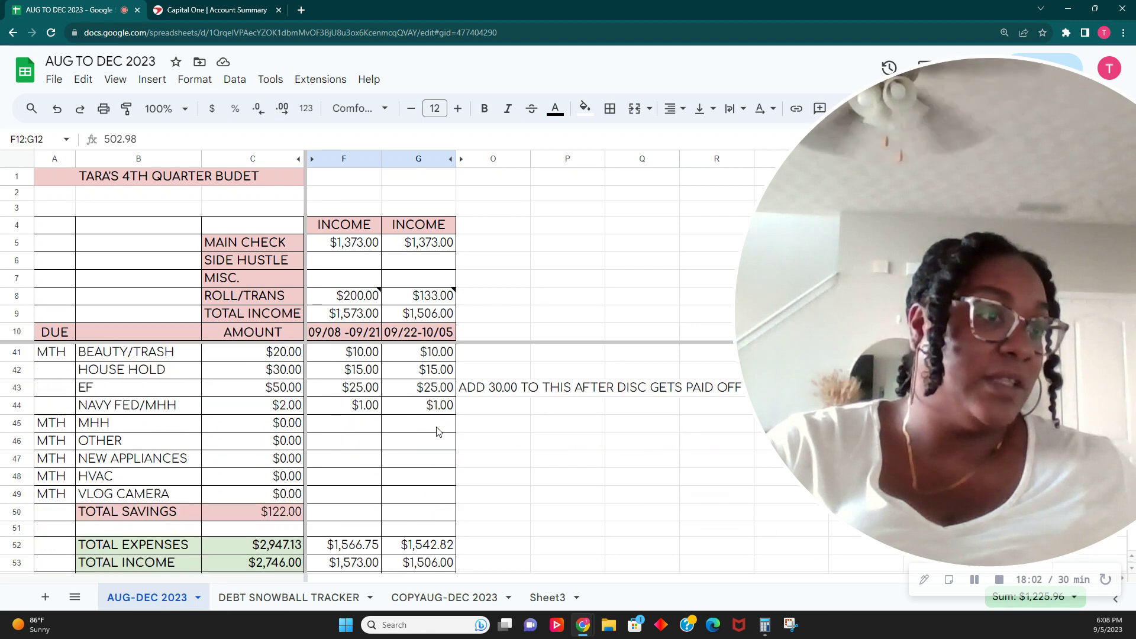
left_click(451, 393)
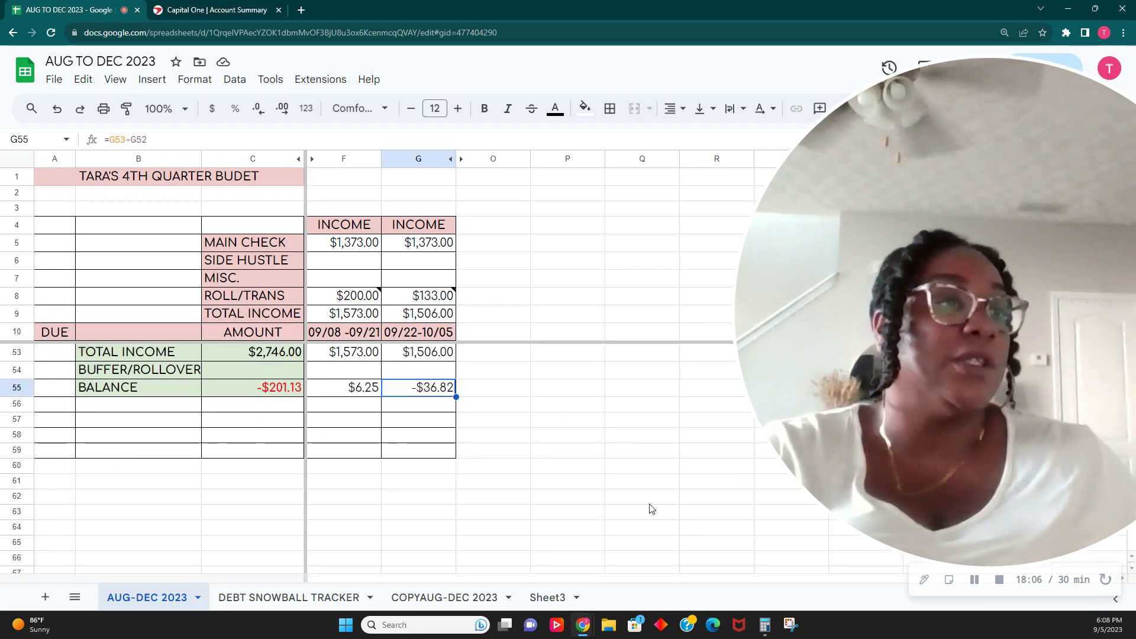
scroll(651, 509, "up", 1)
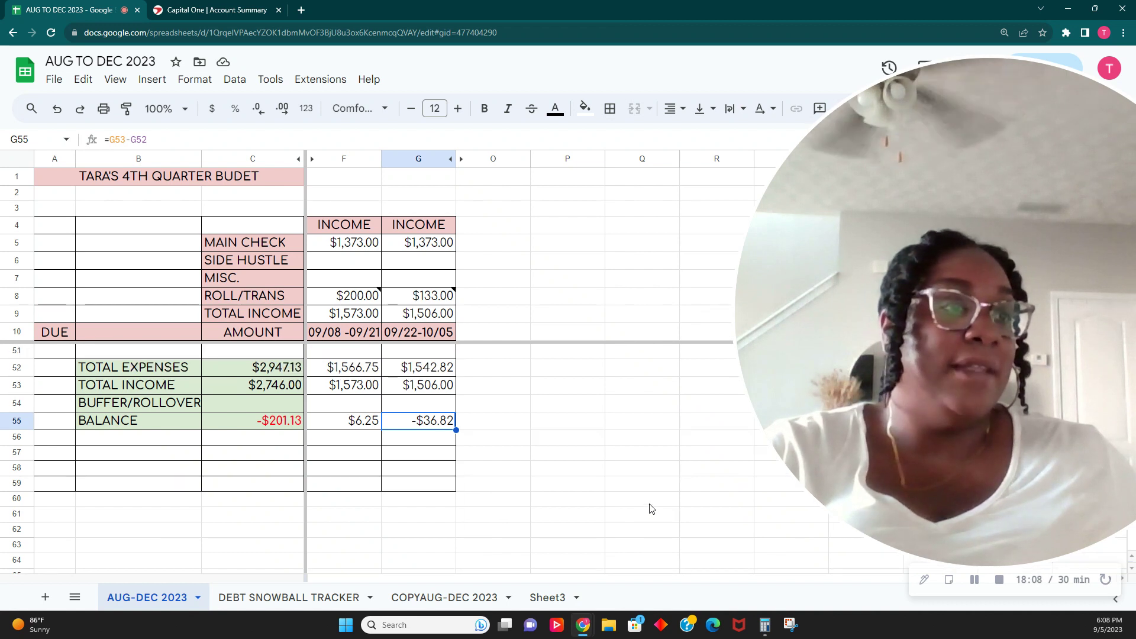
left_click(353, 433)
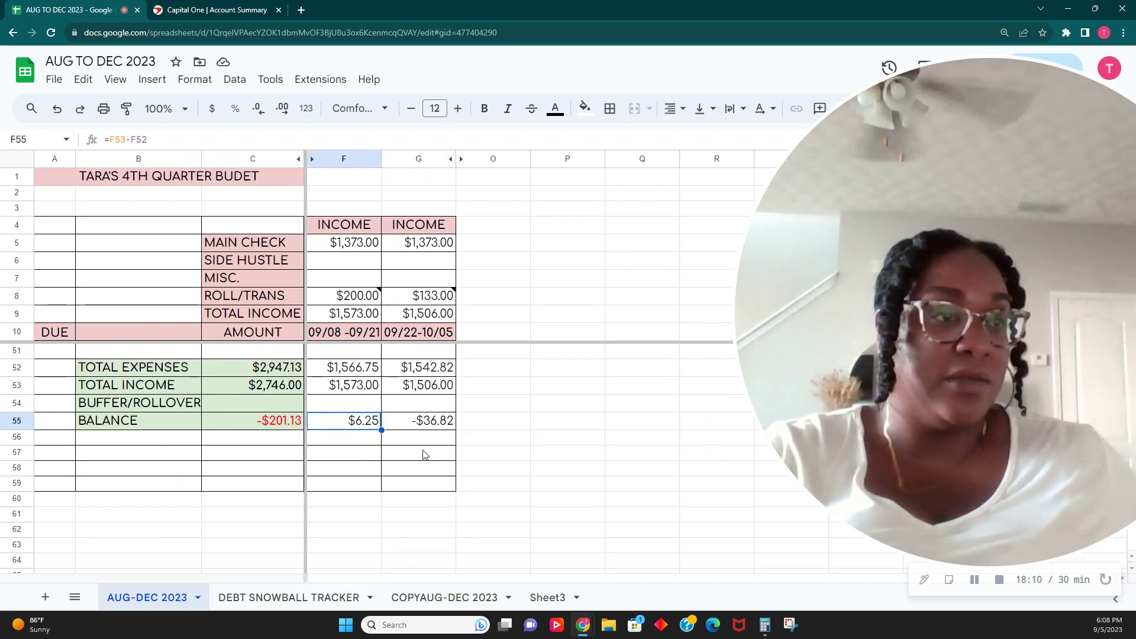
left_click(450, 430)
- Review the savings, variables, debt and expenses allocations of both pay periods for amounts that could be adjusted
scroll(543, 475, "up", 5)
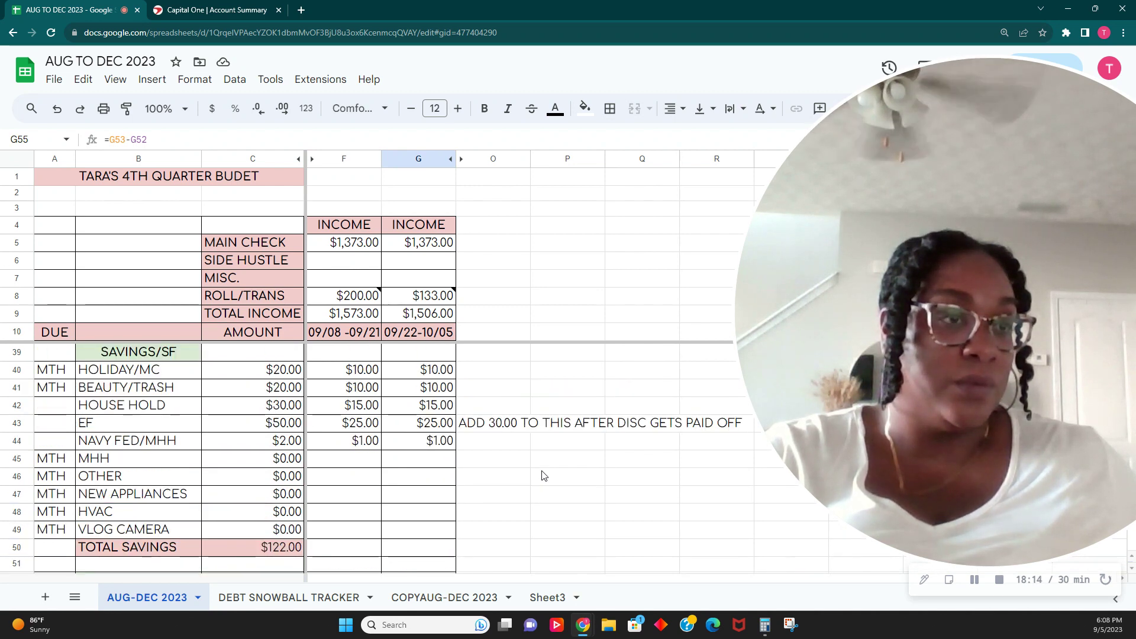
scroll(544, 475, "up", 1)
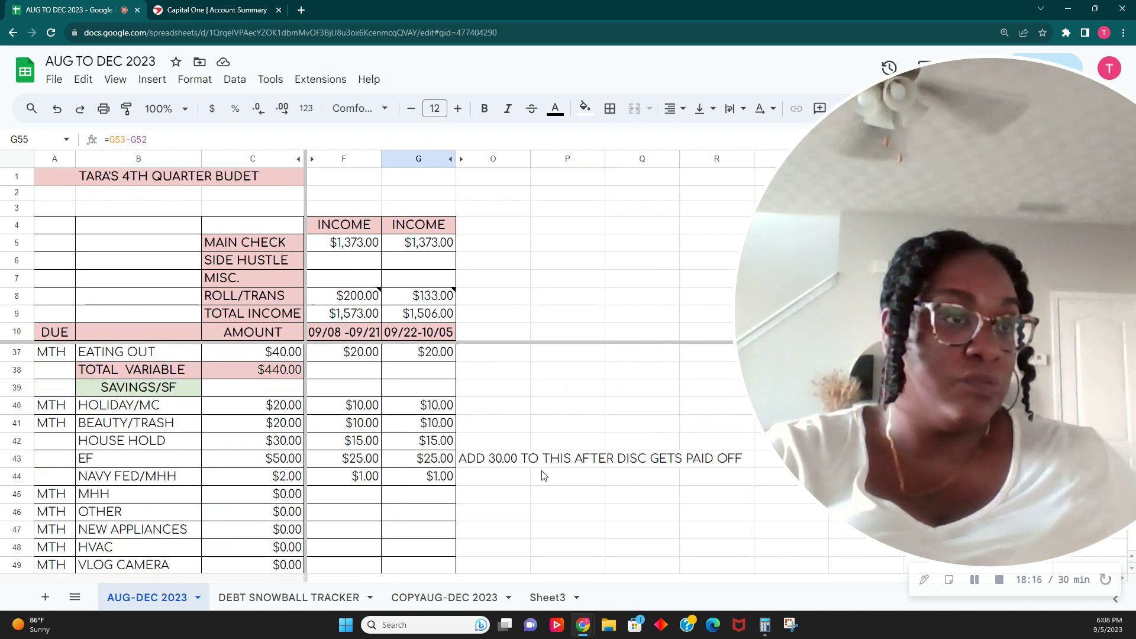
scroll(543, 476, "up", 3)
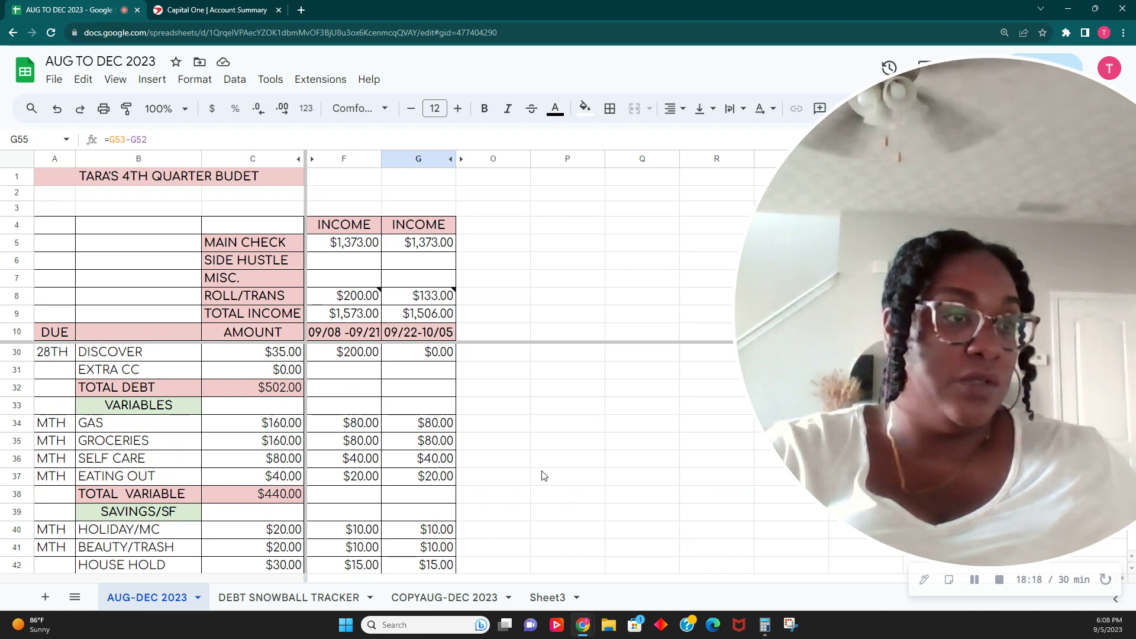
scroll(544, 476, "up", 4)
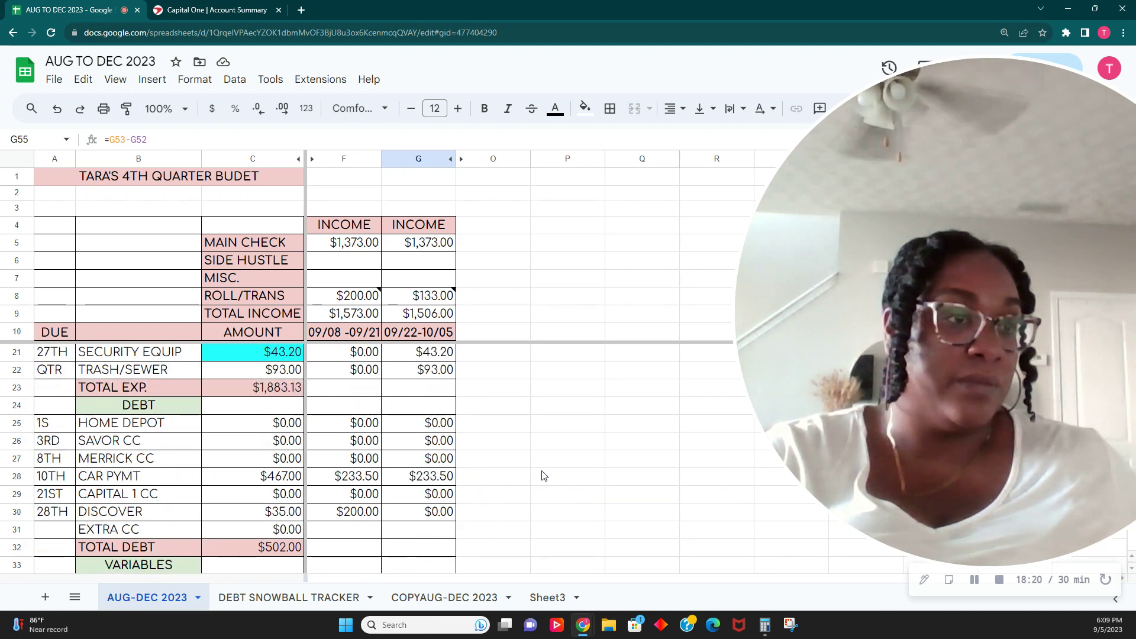
scroll(544, 475, "up", 5)
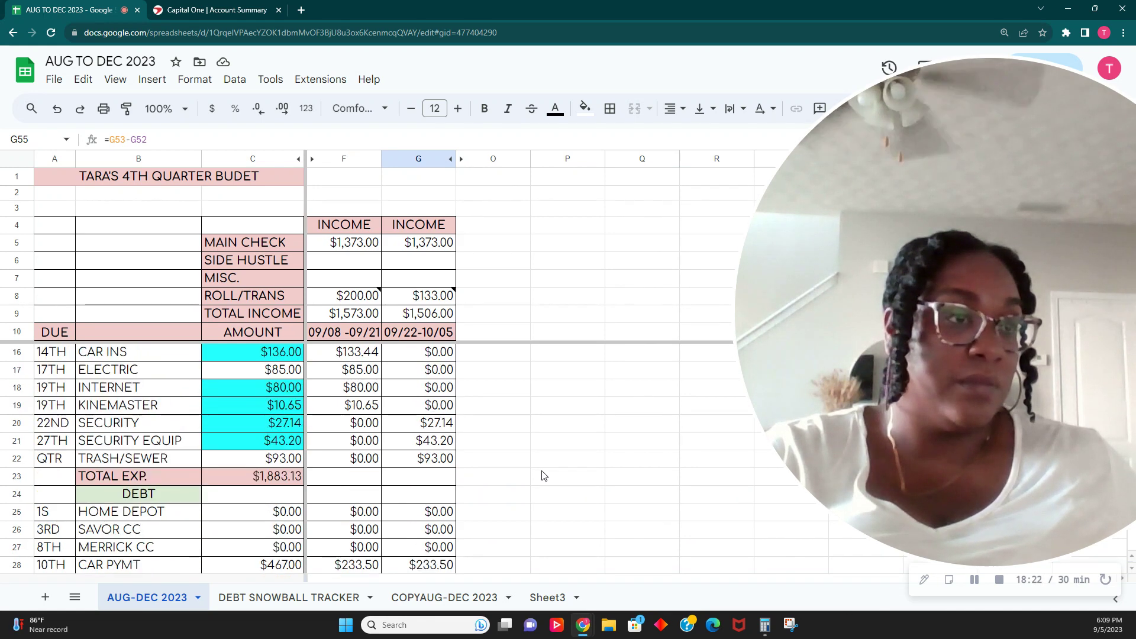
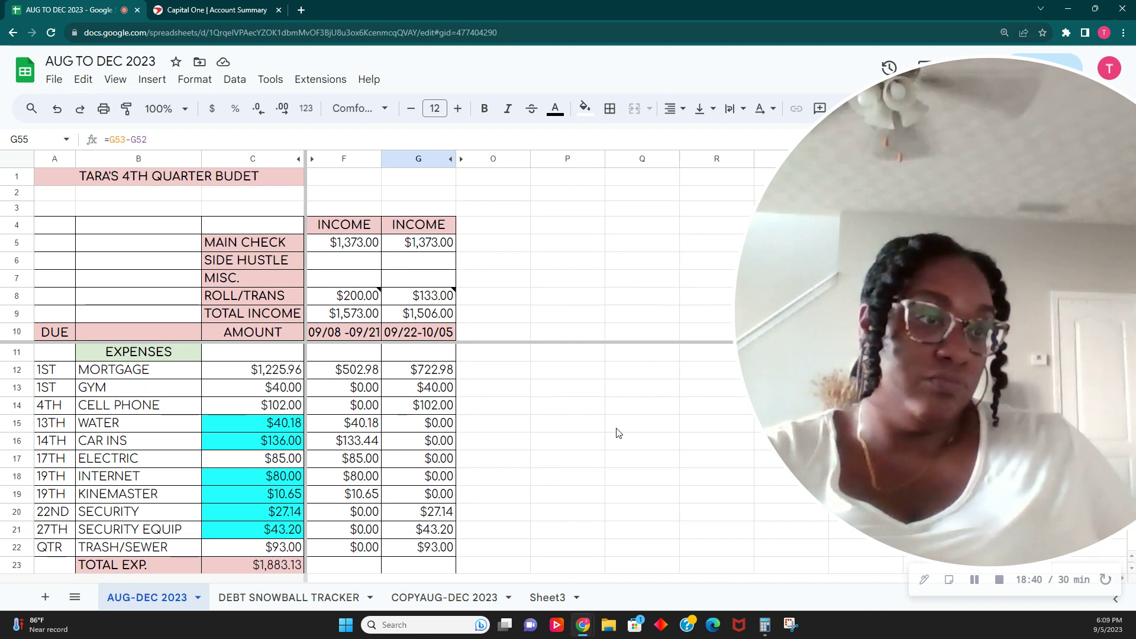
scroll(617, 434, "down", 2)
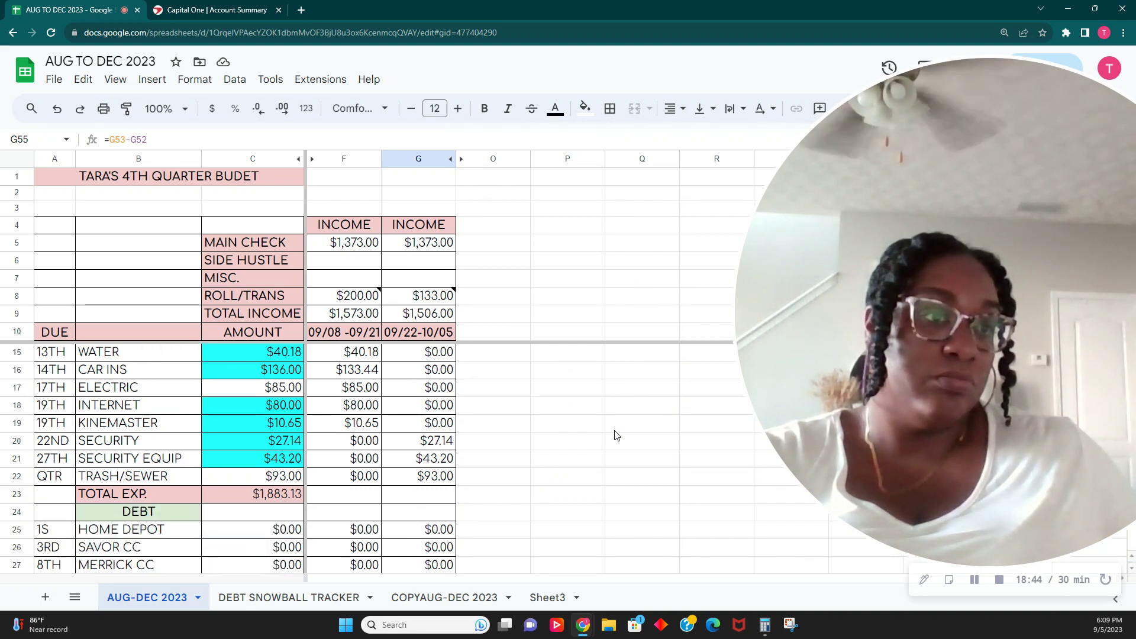
scroll(617, 435, "down", 1)
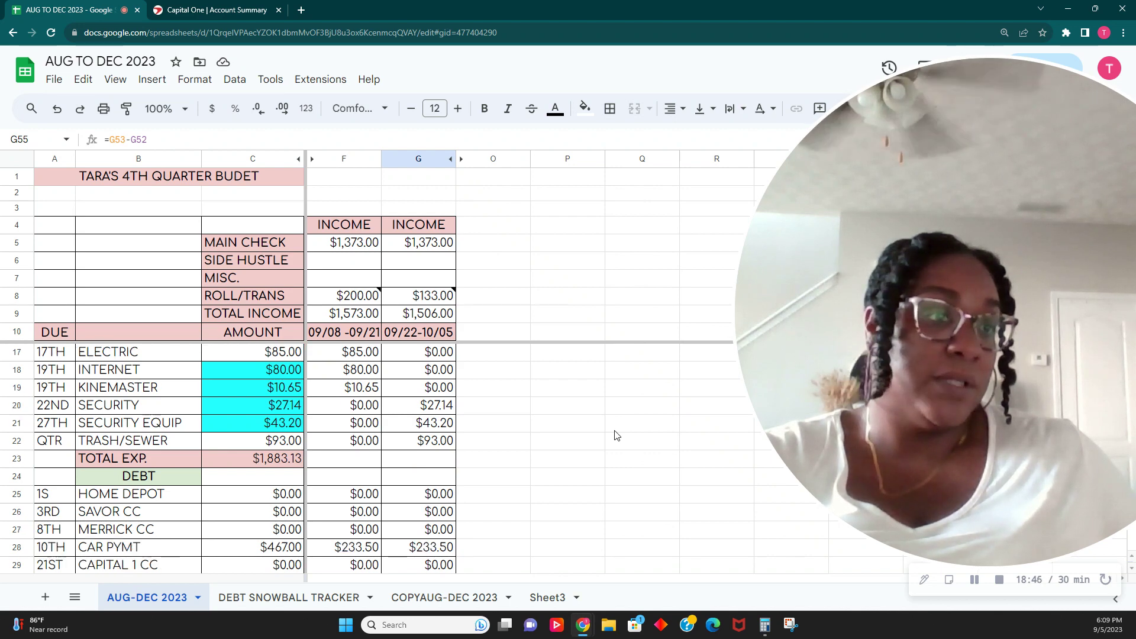
scroll(617, 438, "up", 3)
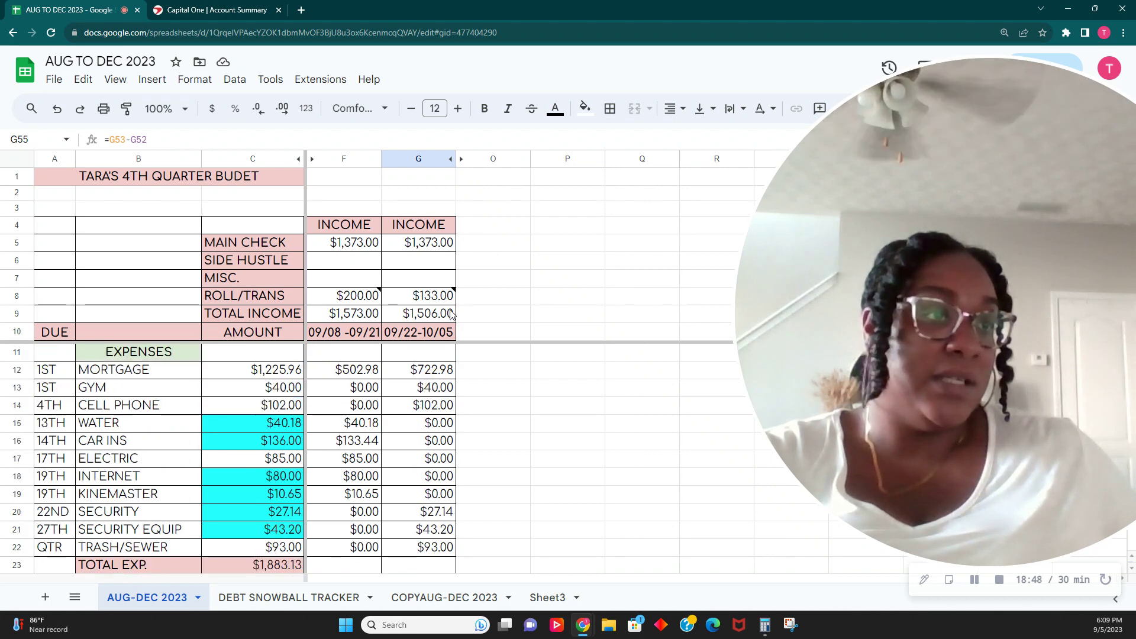
- Read the ROLL/TRANS notes for both pay periods and recheck the 09/22-10/05 BALANCE
left_click(418, 297)
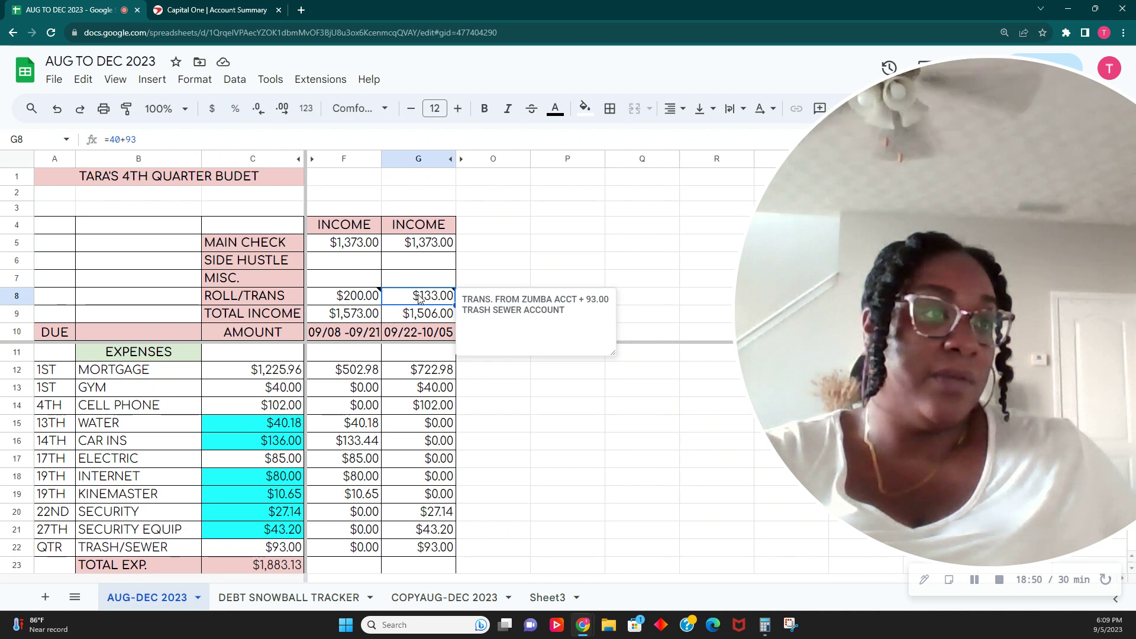
left_click(363, 301)
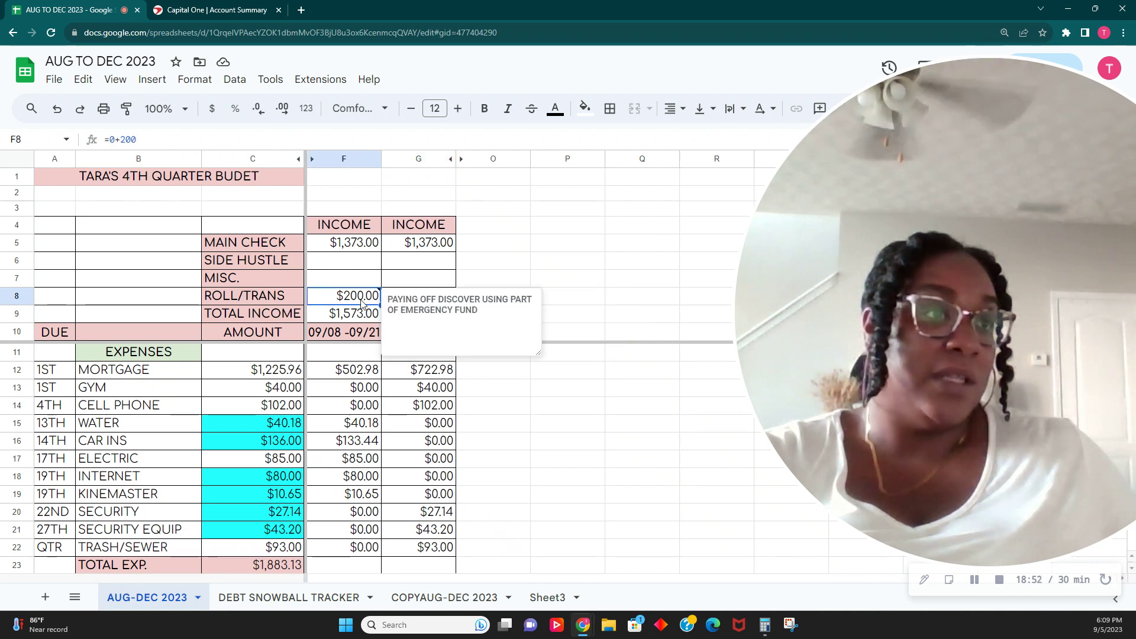
left_click(636, 281)
left_click(418, 296)
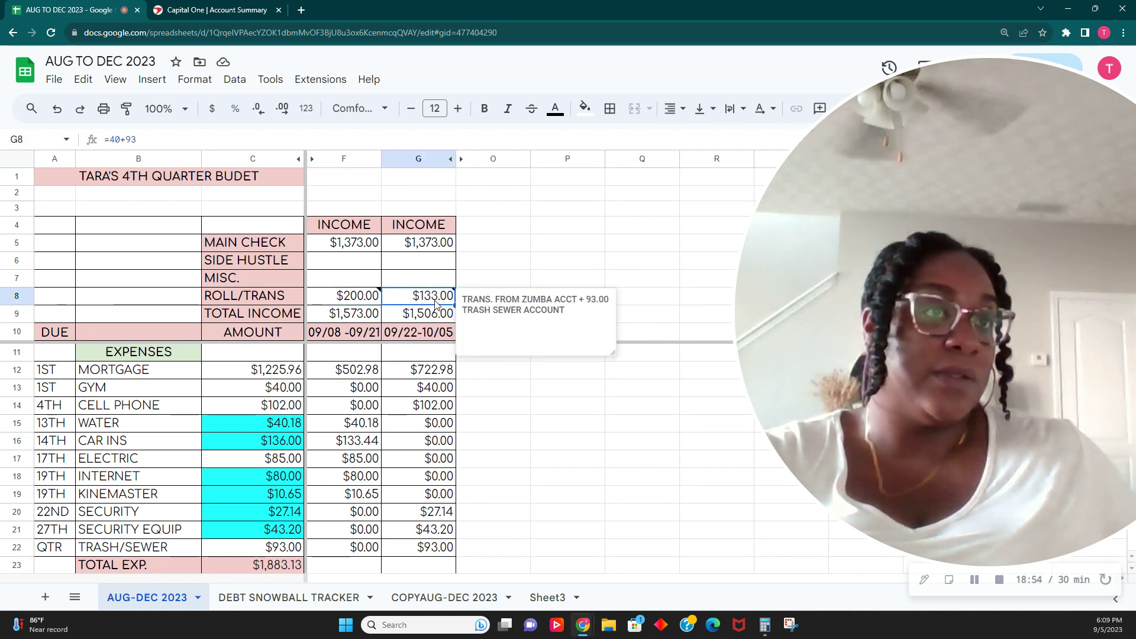
scroll(445, 426, "down", 1)
scroll(459, 430, "up", 1)
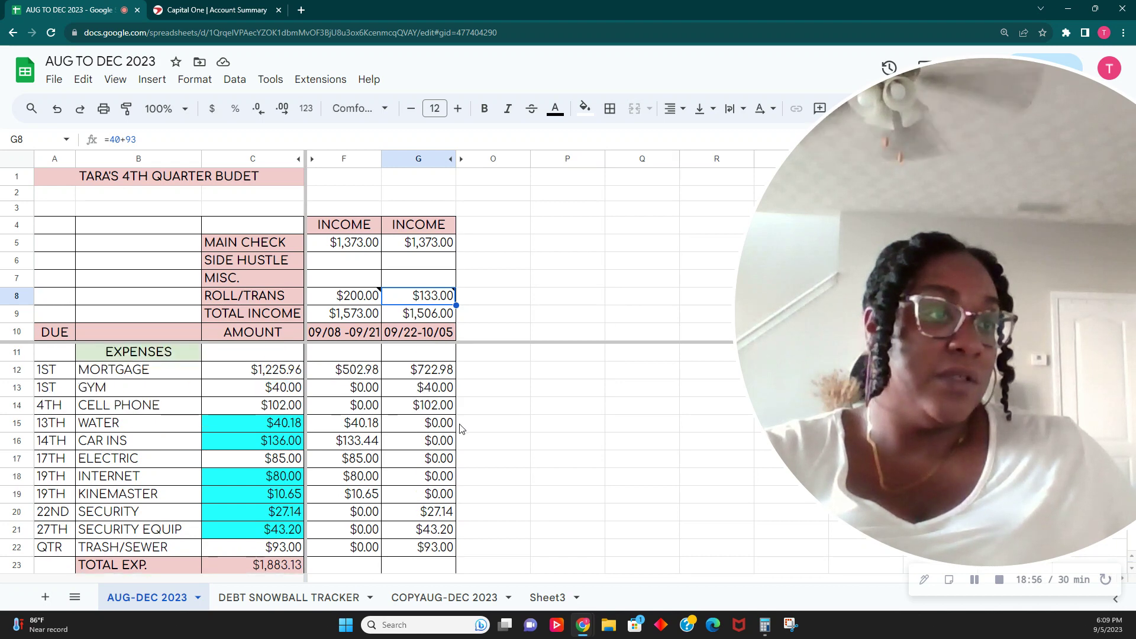
scroll(459, 430, "down", 1)
scroll(461, 428, "up", 1)
scroll(462, 429, "down", 9)
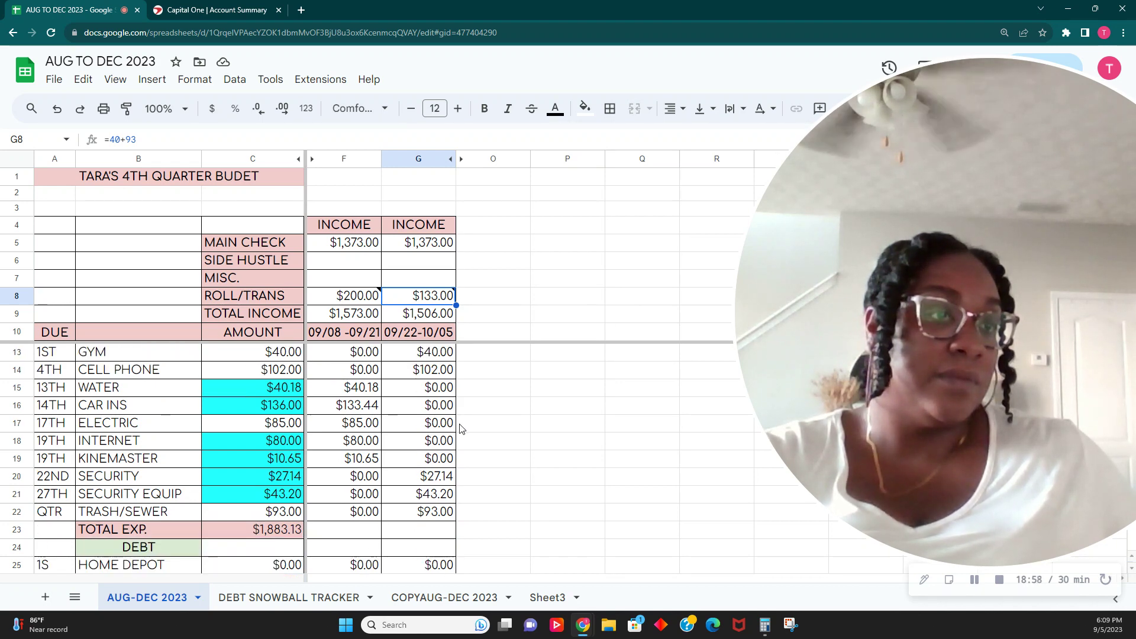
scroll(464, 431, "down", 7)
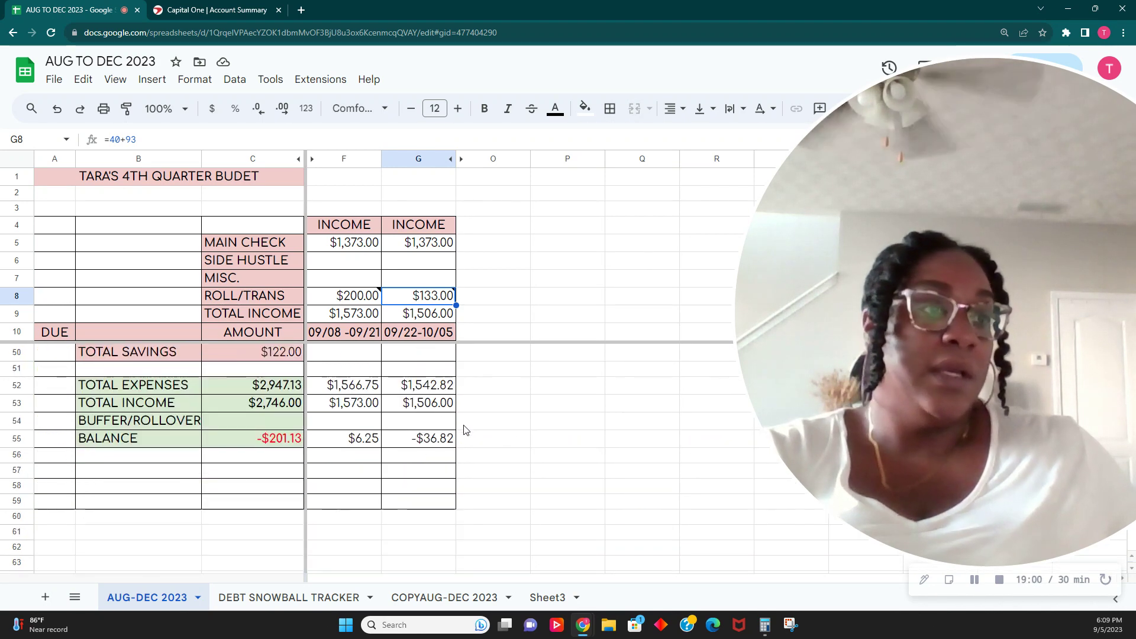
left_click(424, 440)
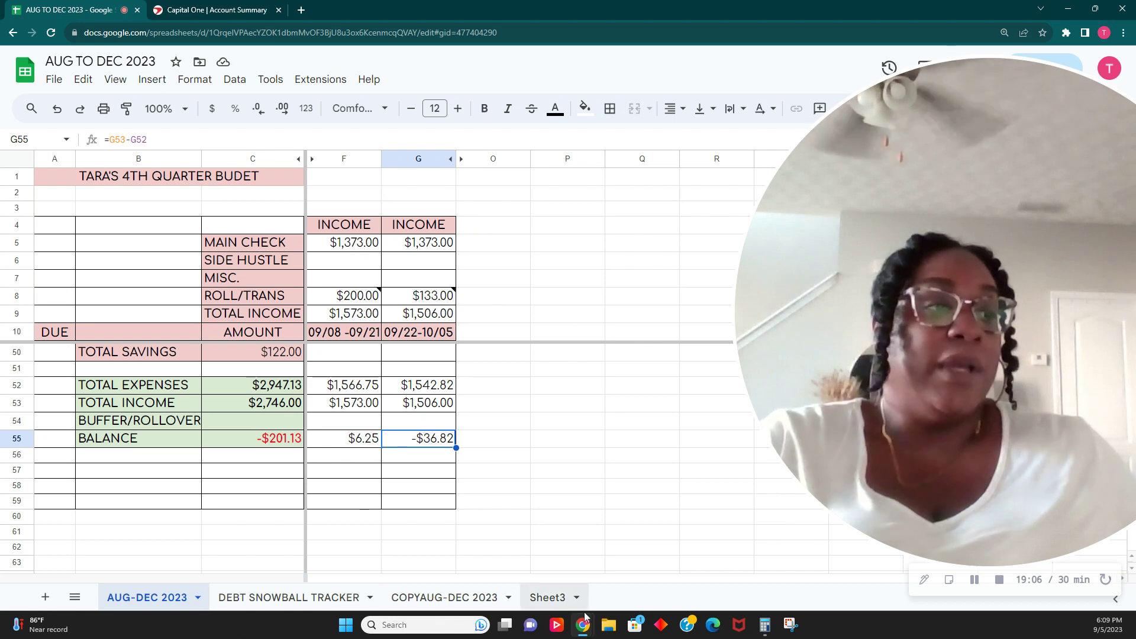
- Switch to the Capital One account summary and examine the savings account balances for funds to cover the shortfall
left_click(208, 21)
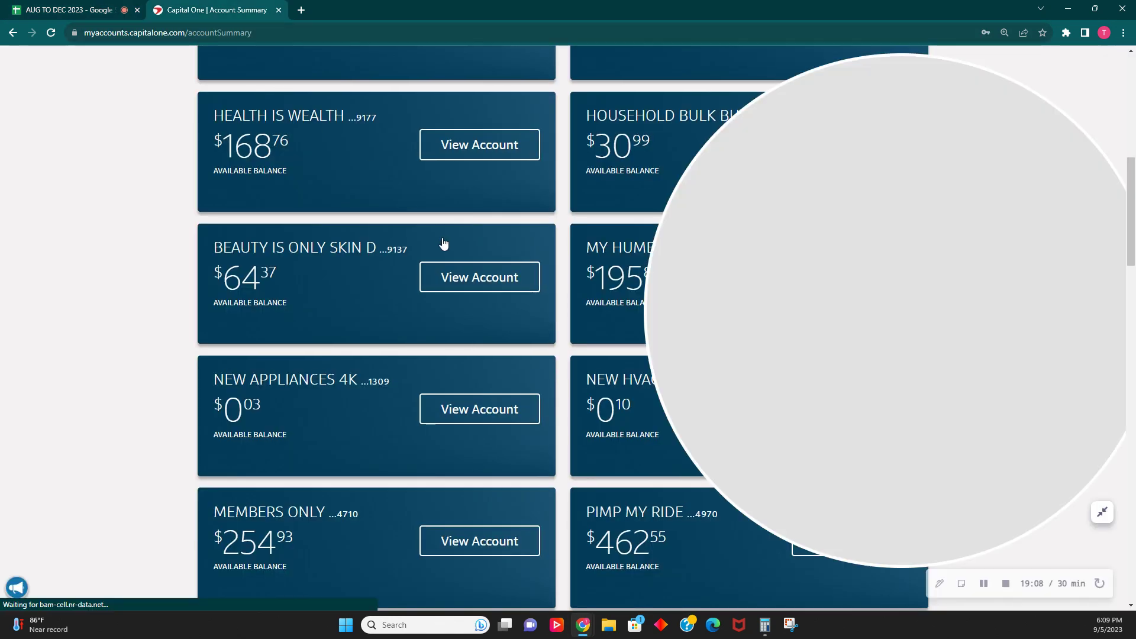
scroll(442, 247, "up", 6)
left_click(1102, 512)
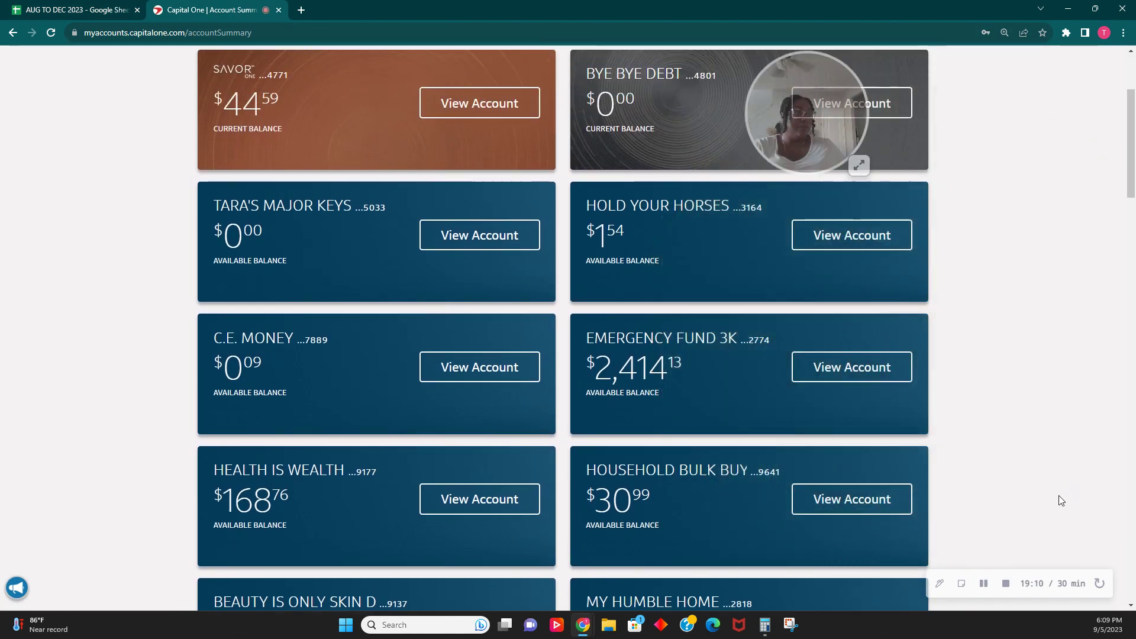
left_click_drag(931, 176, 1063, 188)
scroll(705, 345, "up", 3)
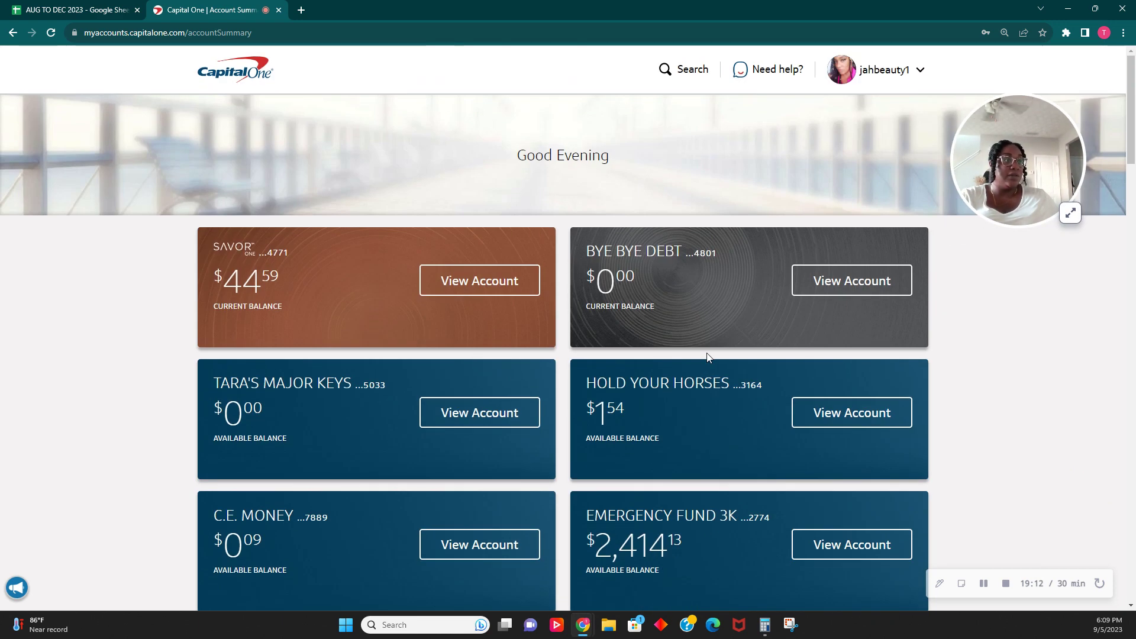
scroll(705, 355, "down", 5)
scroll(706, 355, "down", 2)
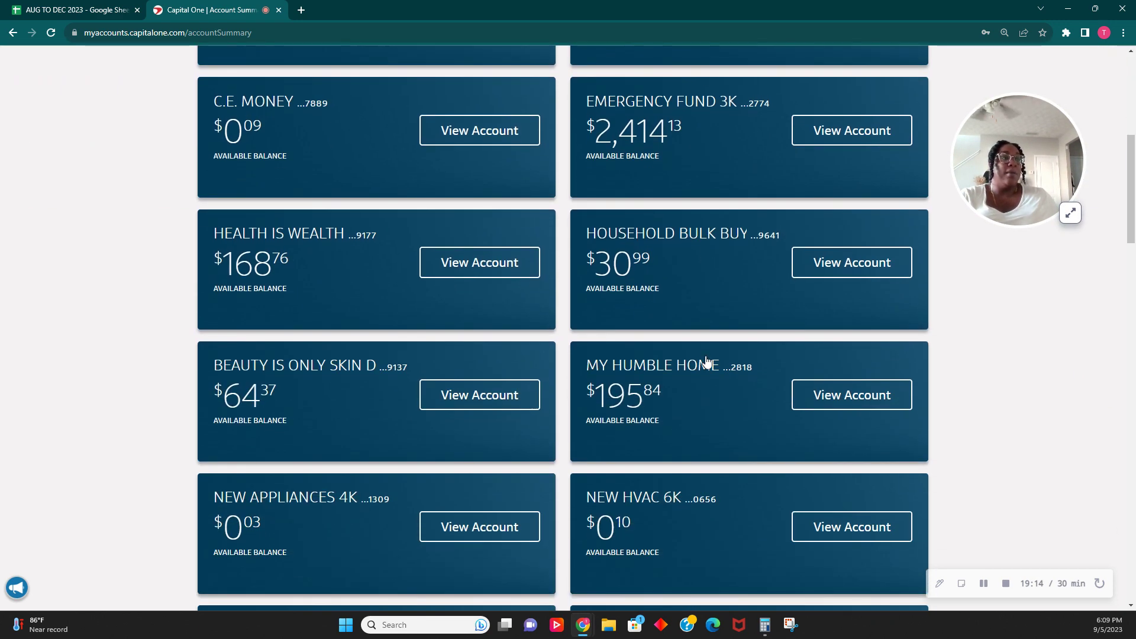
scroll(706, 361, "down", 3)
scroll(706, 364, "down", 7)
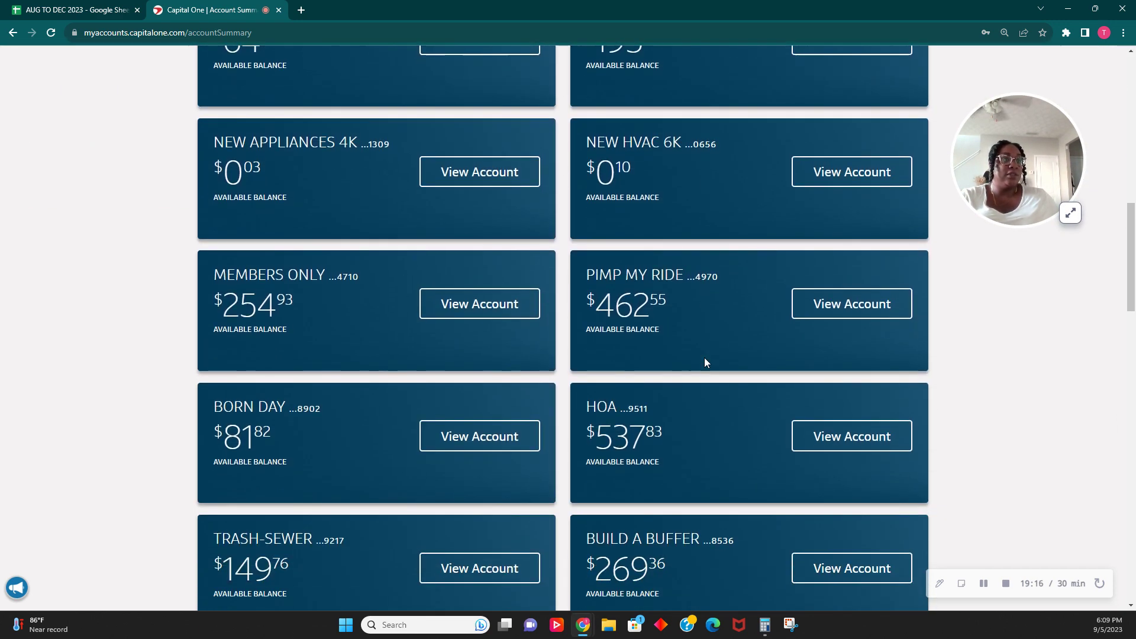
scroll(705, 361, "down", 1)
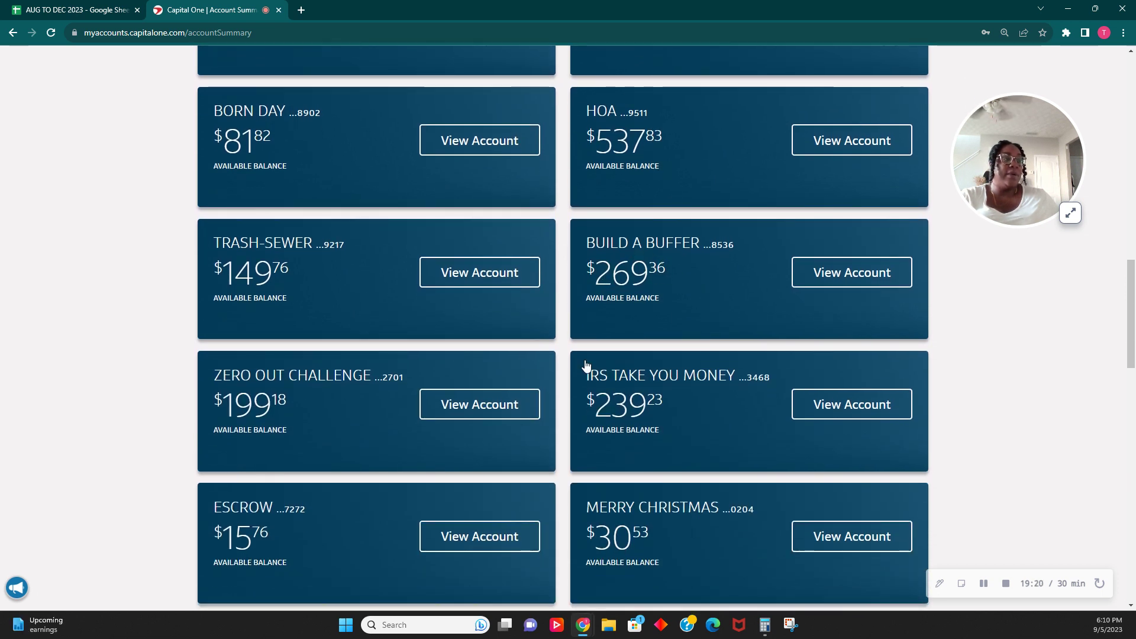
- Return to the budget sheet and add 40.00 to the 09/22-10/05 ROLL/TRANS formula, making it =40+93+40
left_click(80, 10)
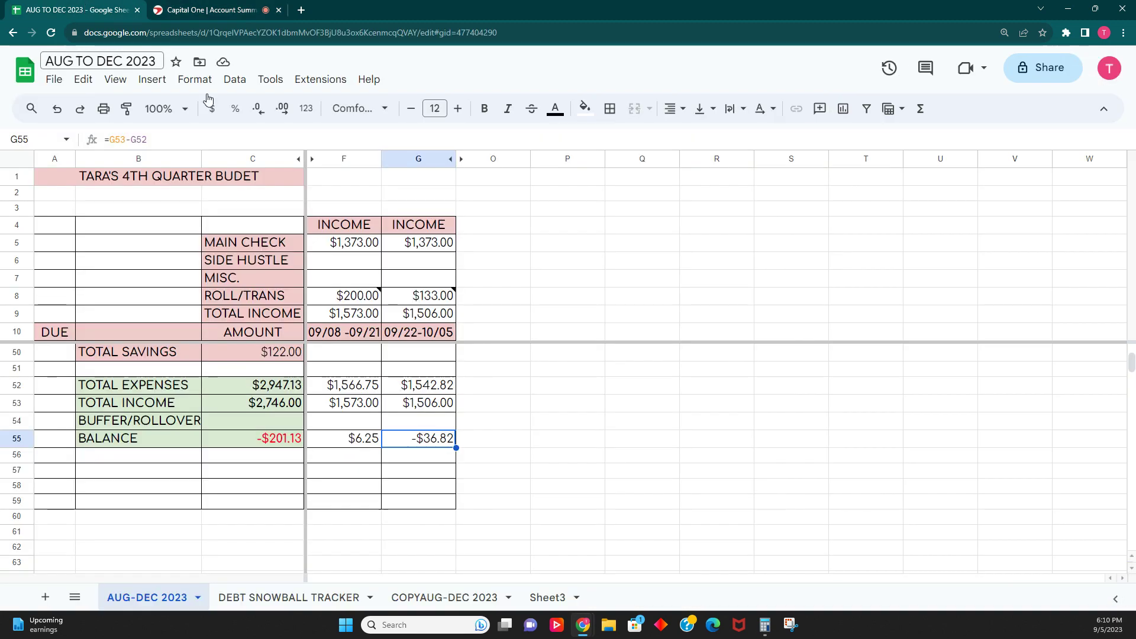
left_click(421, 298)
left_click(169, 139)
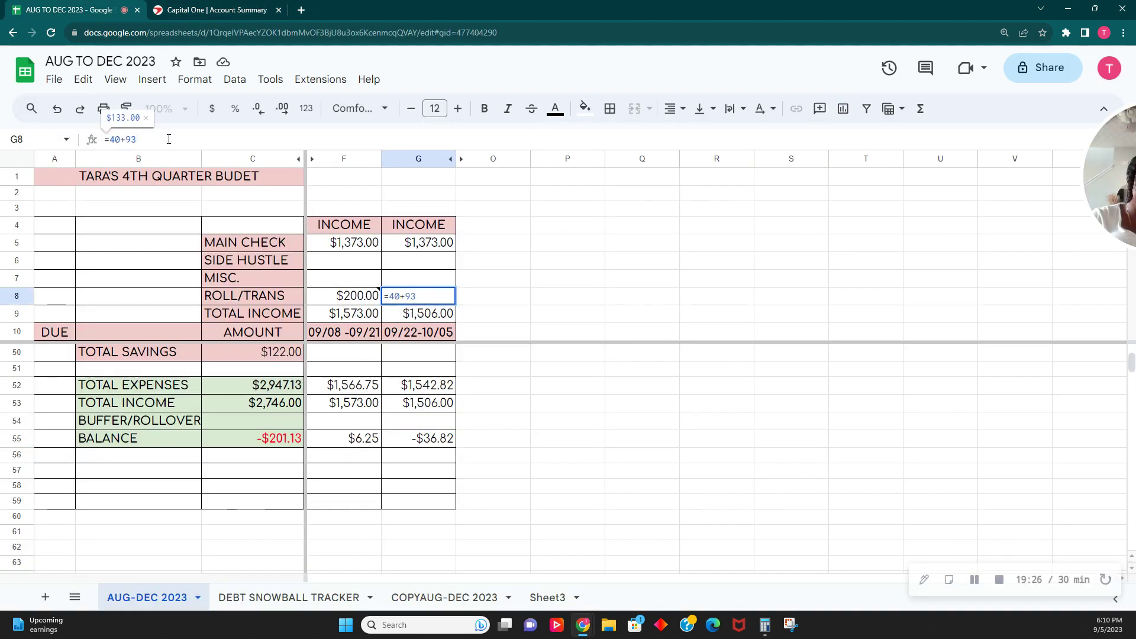
type("+40.00")
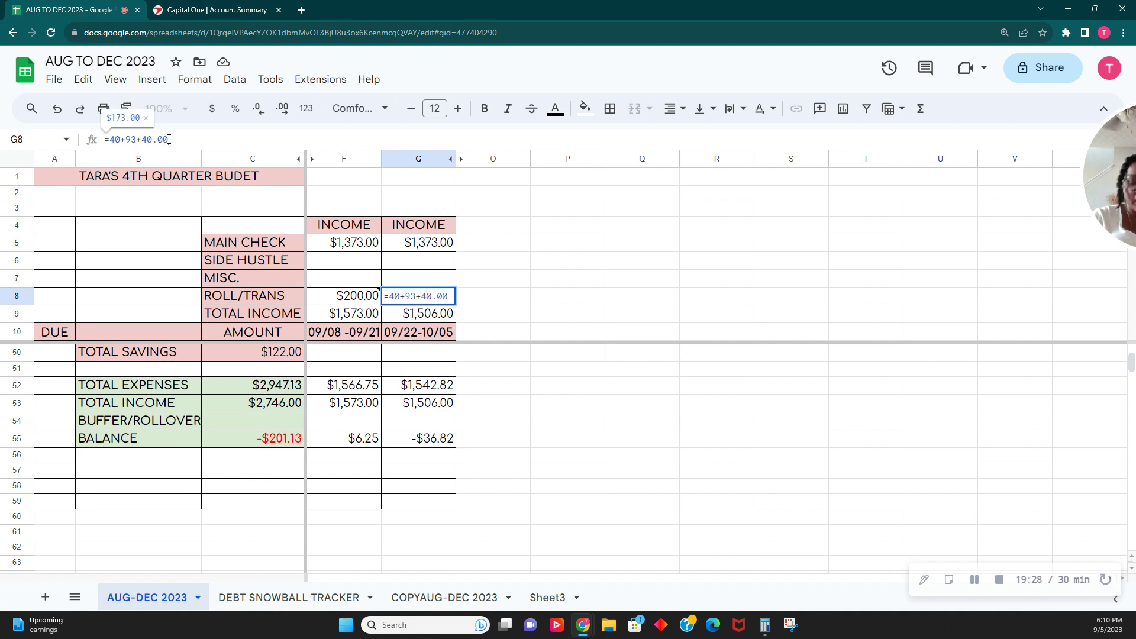
key("Tab")
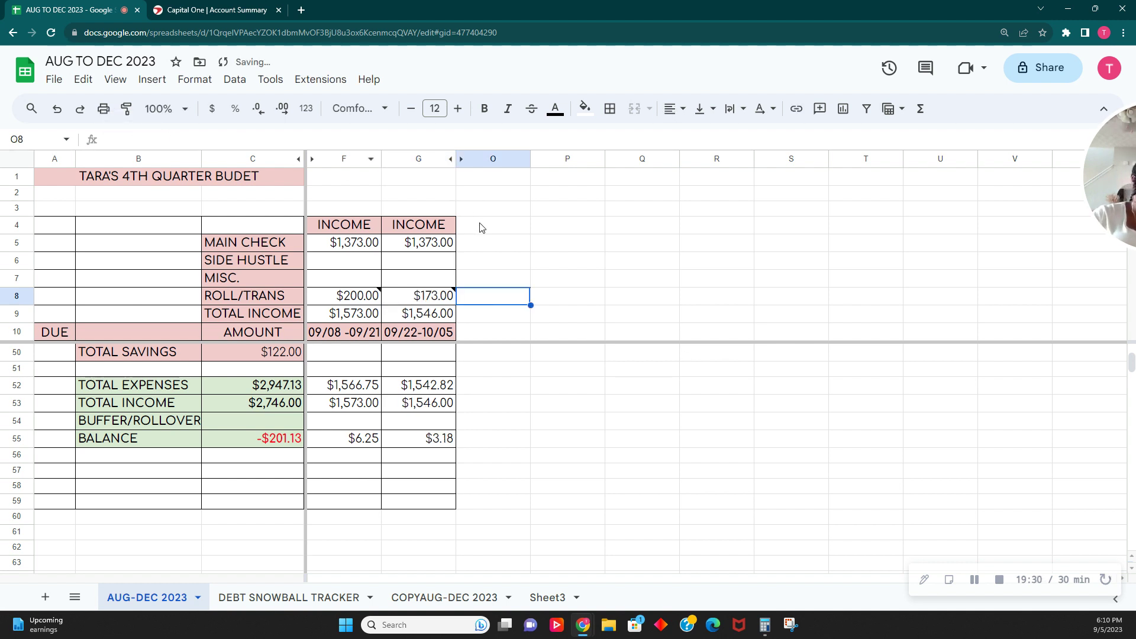
- Append "+ 40.00 B.A.B ACCT FOR OVERAGE" to the note on the 09/22-10/05 ROLL/TRANS cell
left_click(433, 304)
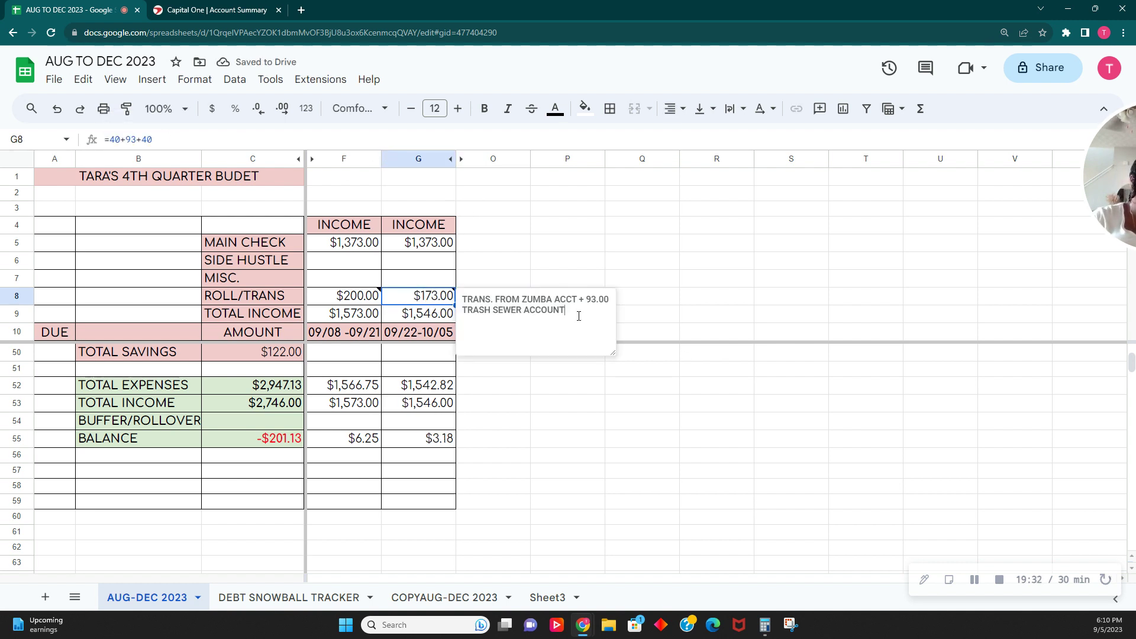
type("+ 40.00")
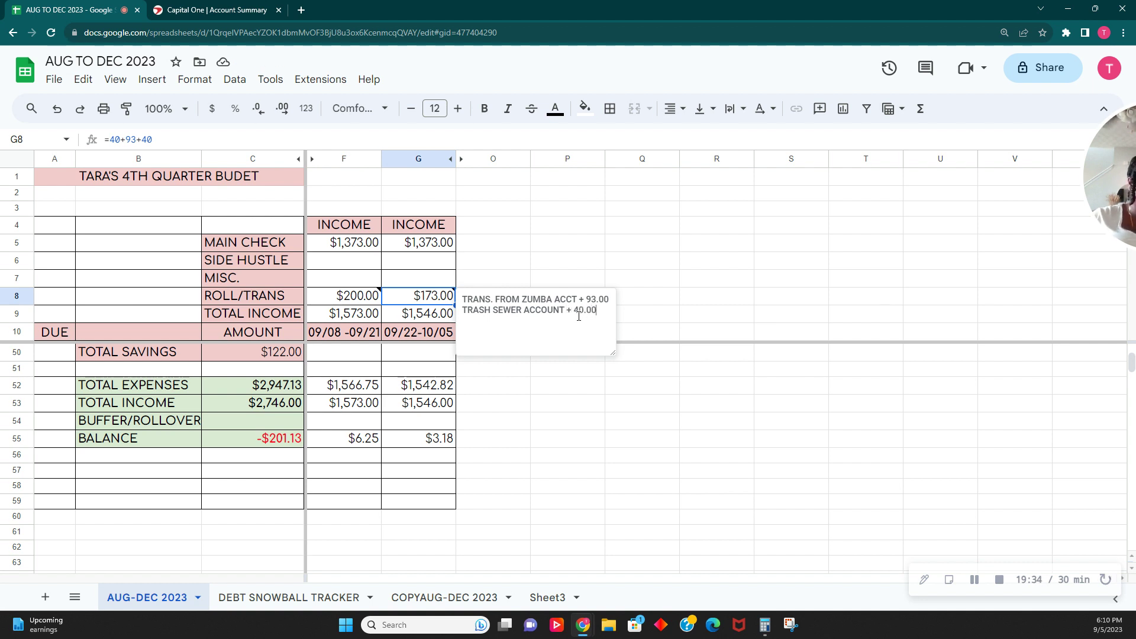
key("Return")
type("B.A.B A")
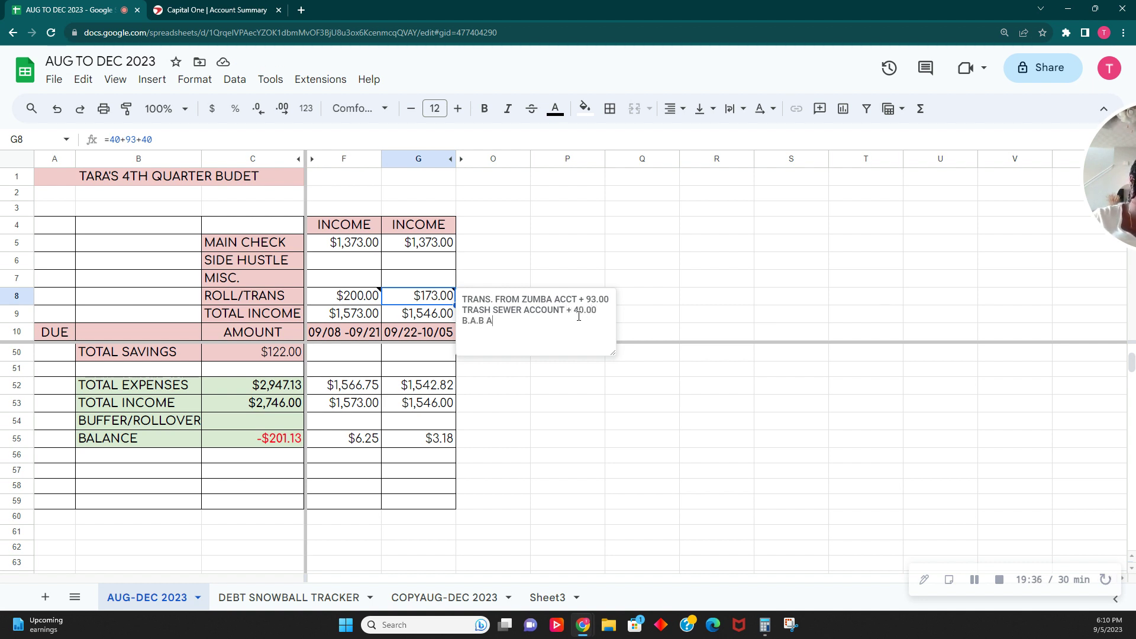
type("CCT ")
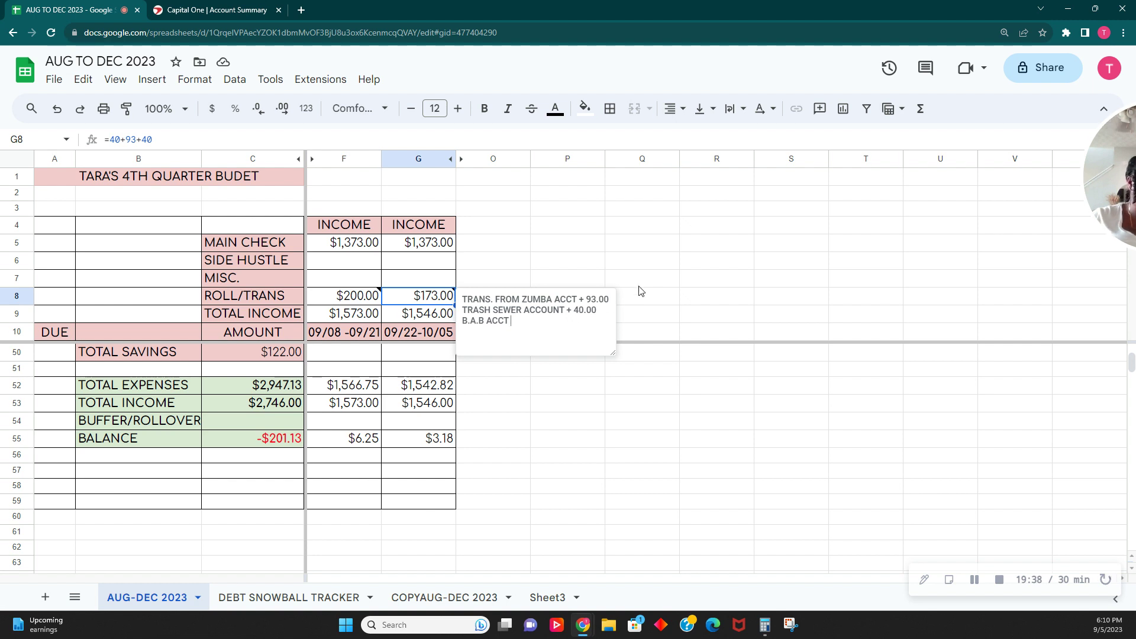
type("F")
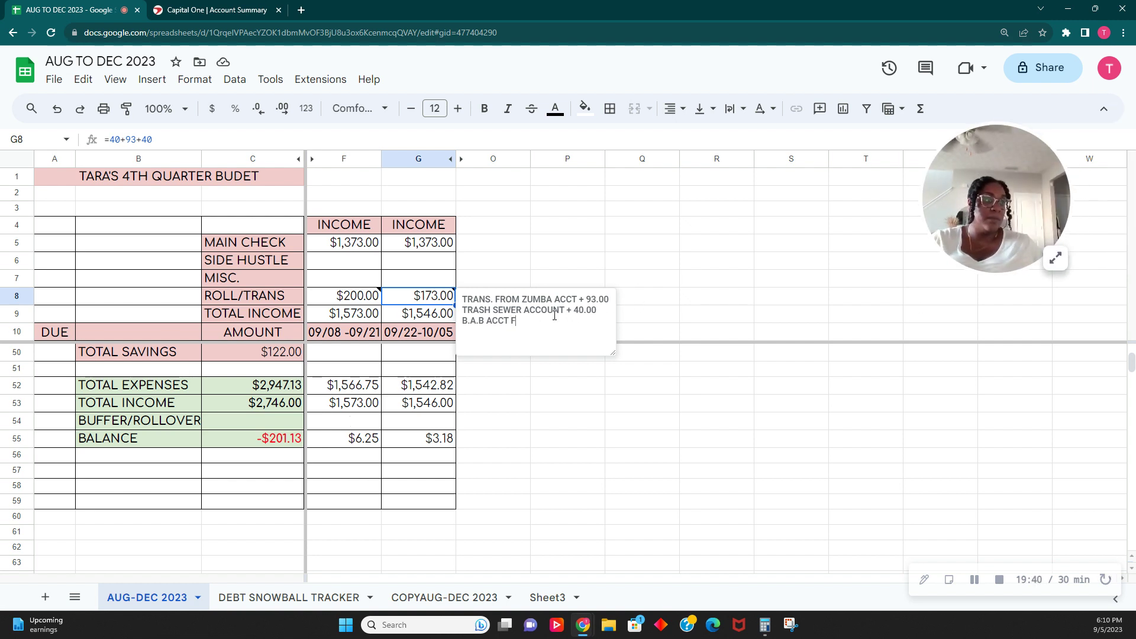
type("OR OVEASE")
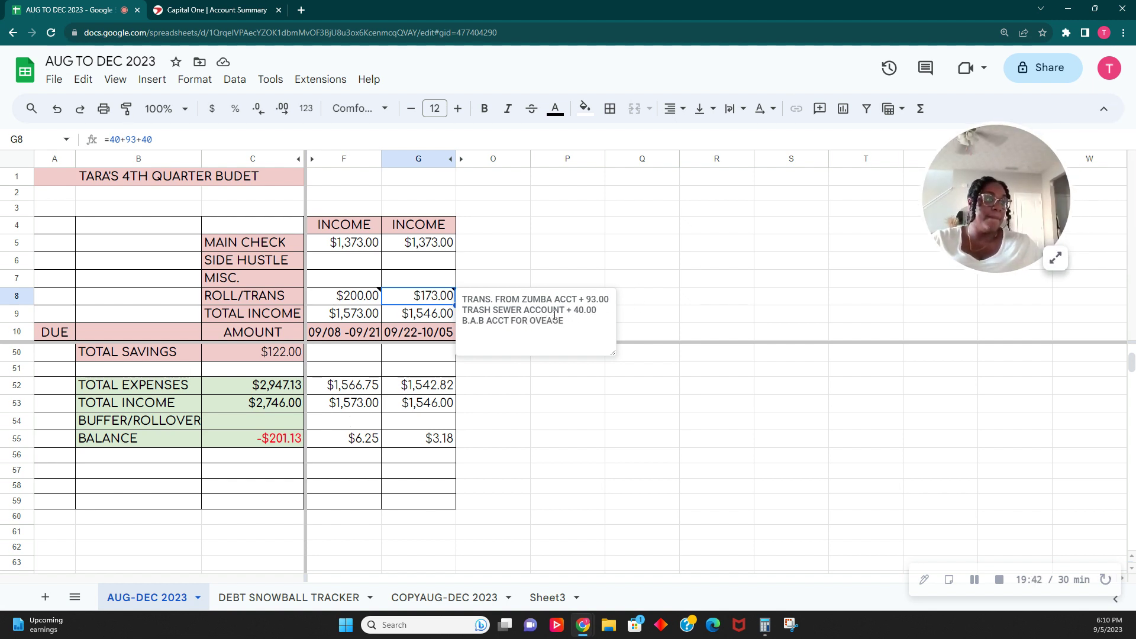
type("E")
key("Return")
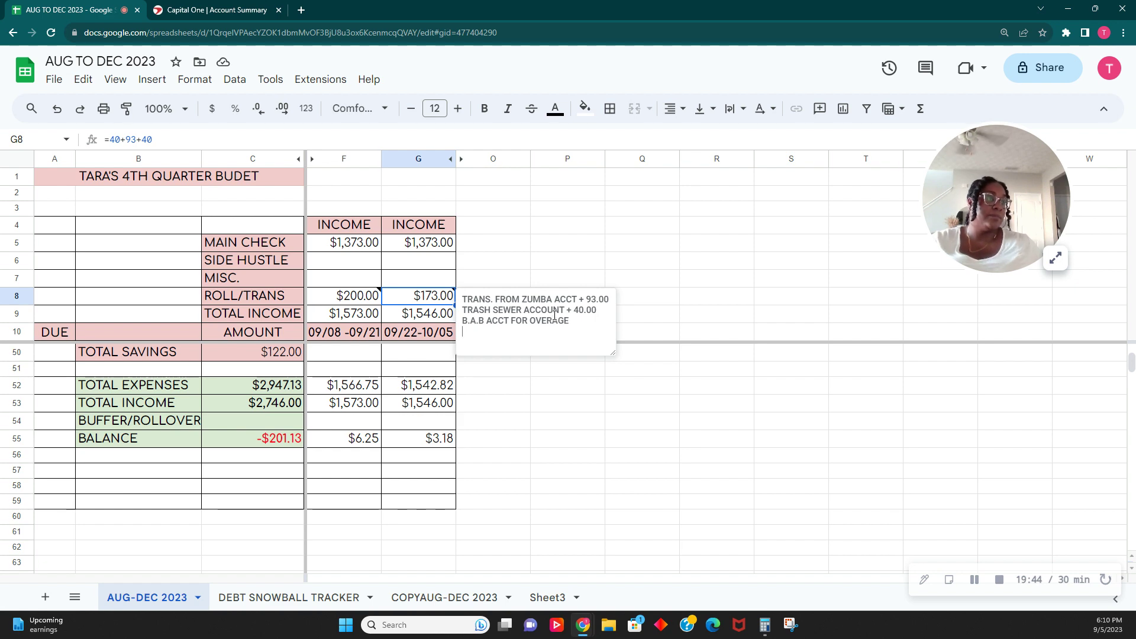
left_click(689, 313)
left_click(1055, 258)
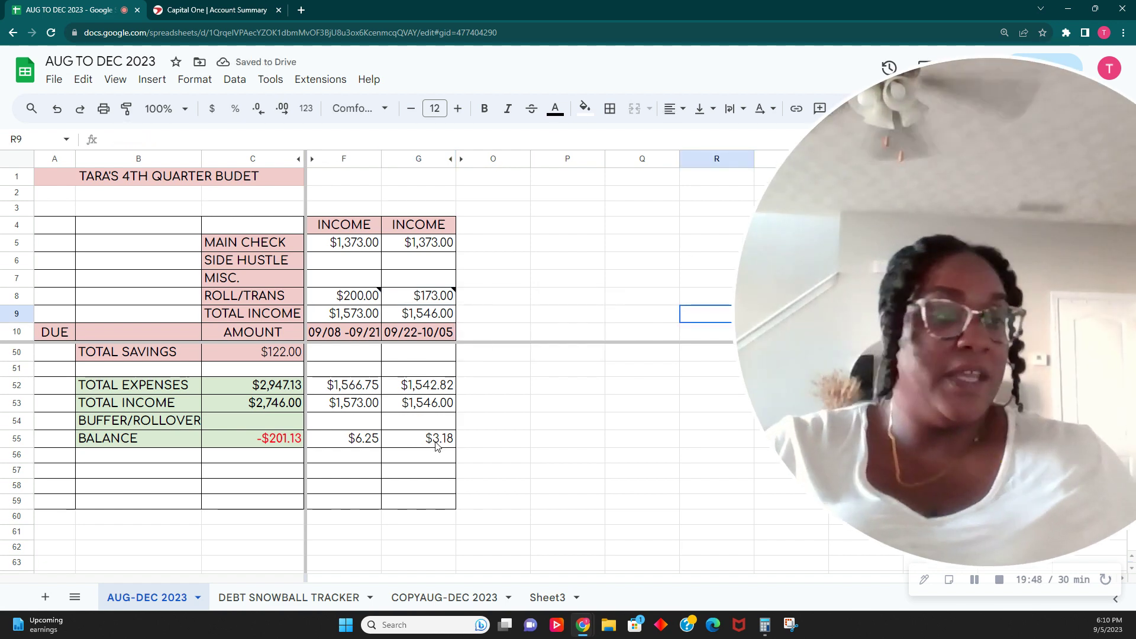
- Compare the BALANCE of both pay periods and look back over their savings, expenses, debt and variables allocations
left_click(497, 437)
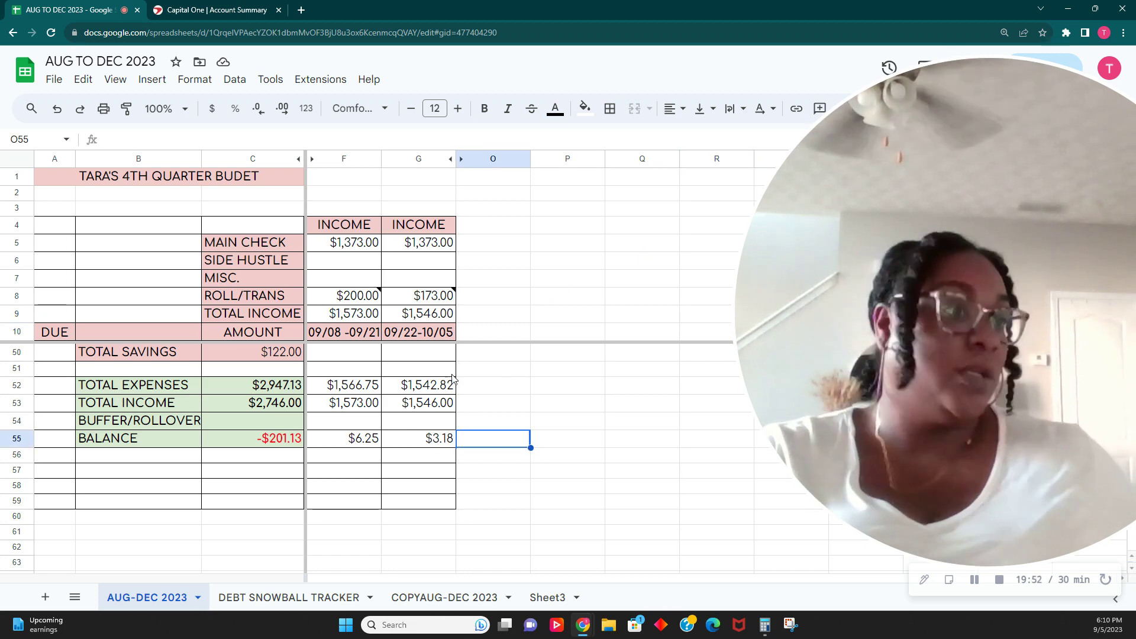
left_click(426, 439)
left_click(355, 441)
left_click(418, 440)
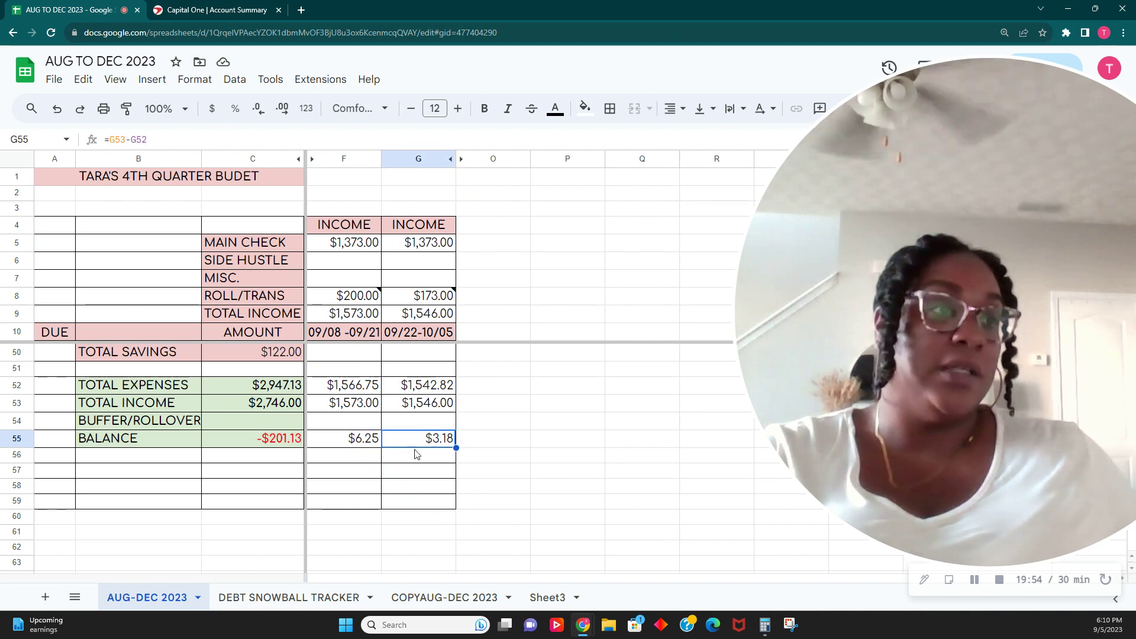
scroll(402, 461, "up", 3)
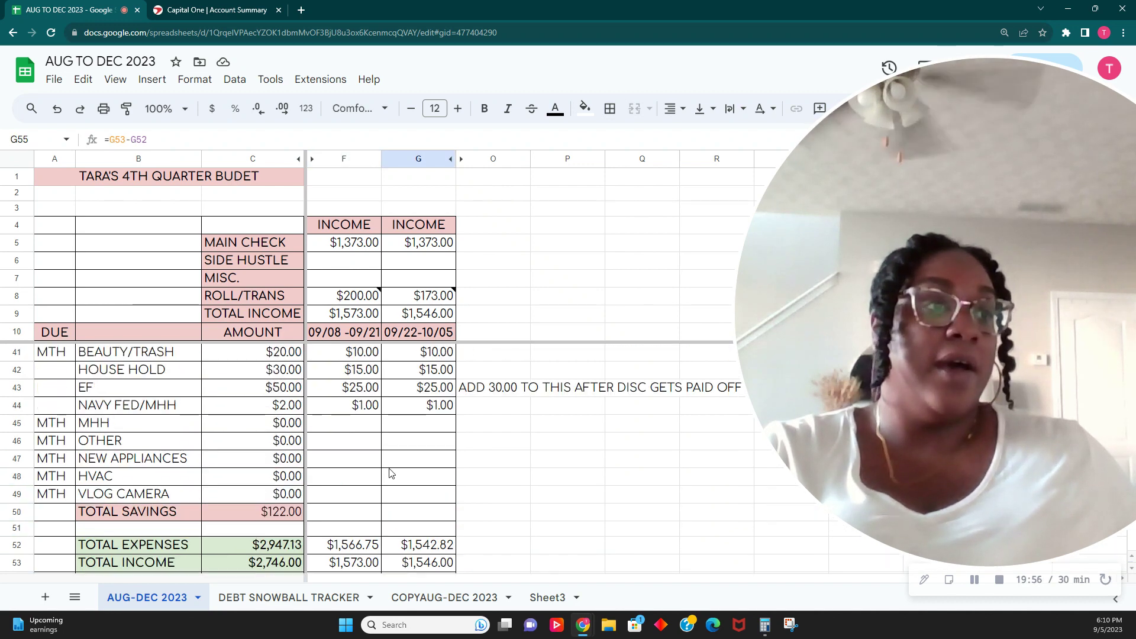
scroll(390, 473, "up", 1)
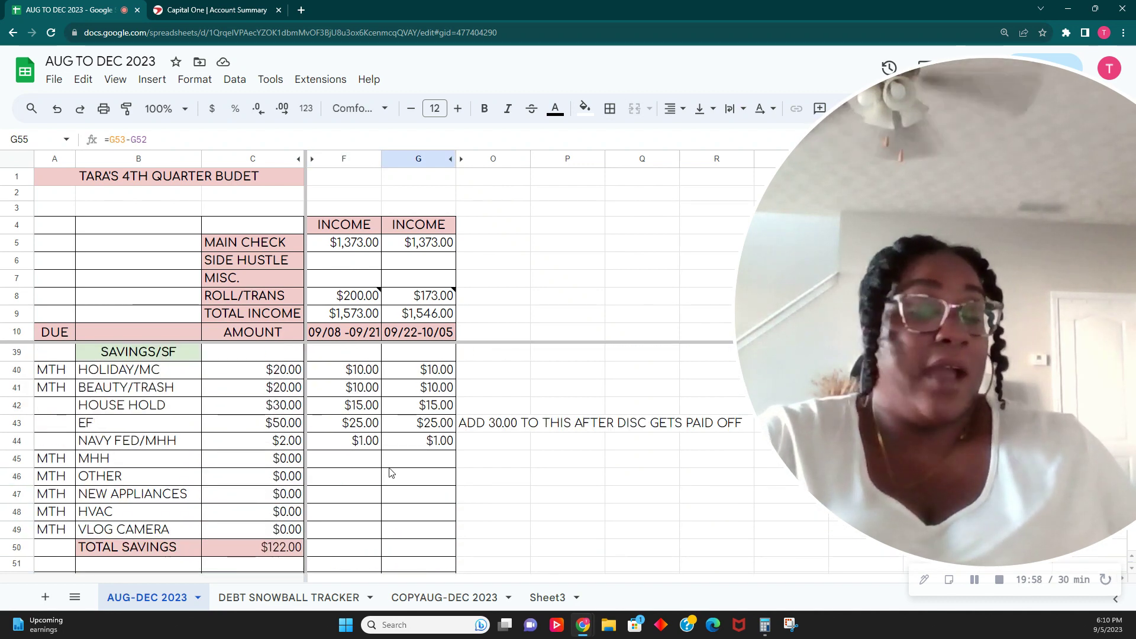
scroll(391, 473, "up", 9)
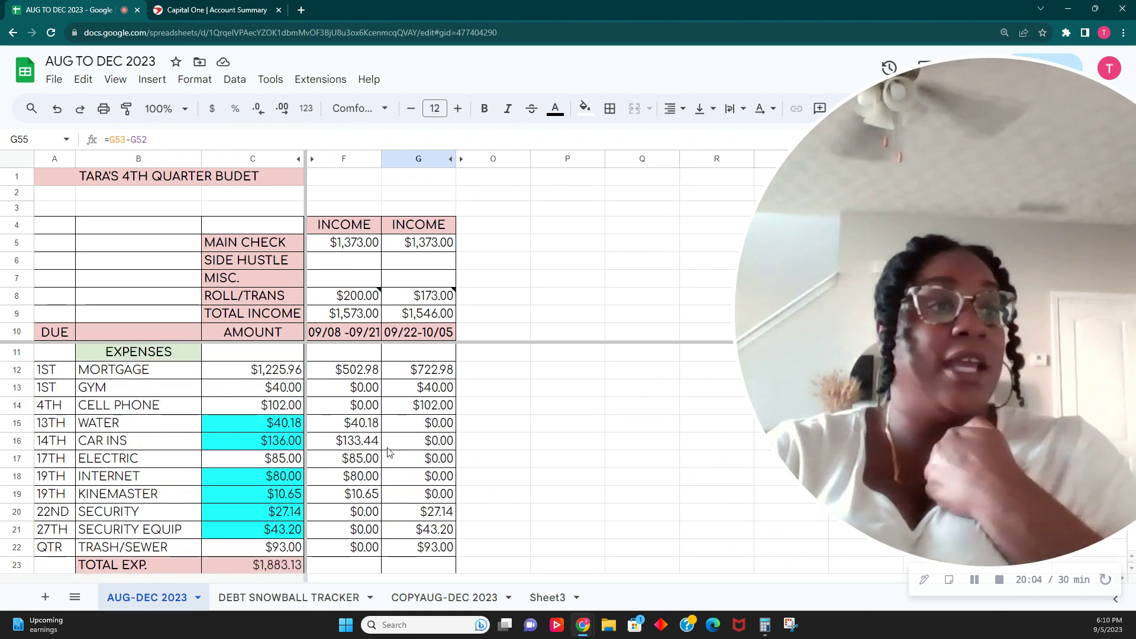
scroll(389, 452, "down", 6)
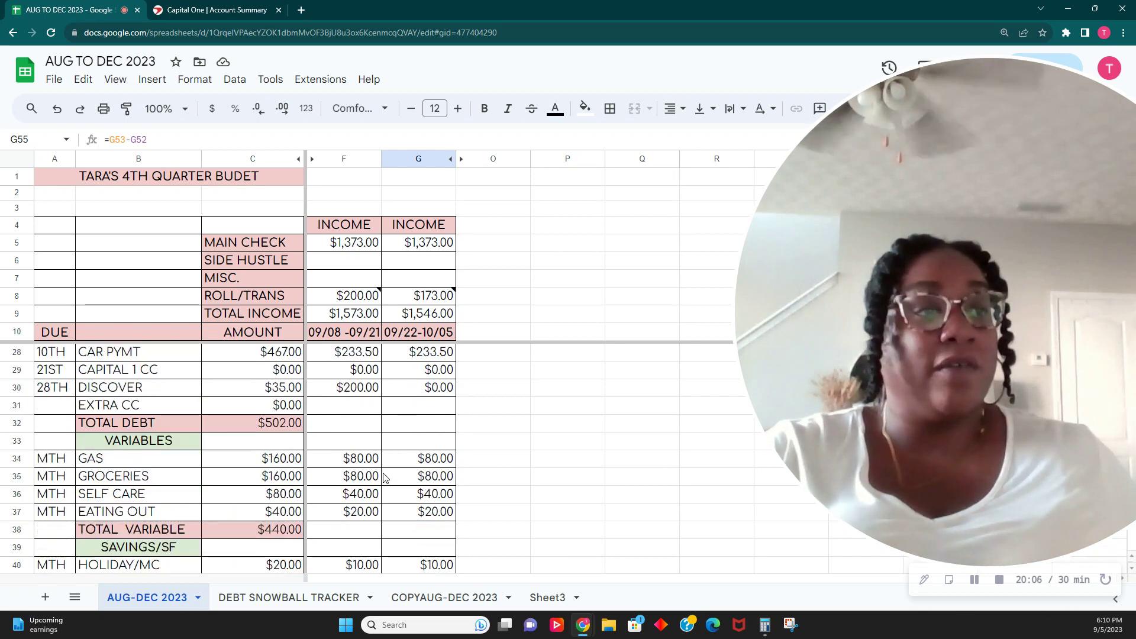
scroll(384, 477, "down", 2)
scroll(383, 479, "up", 3)
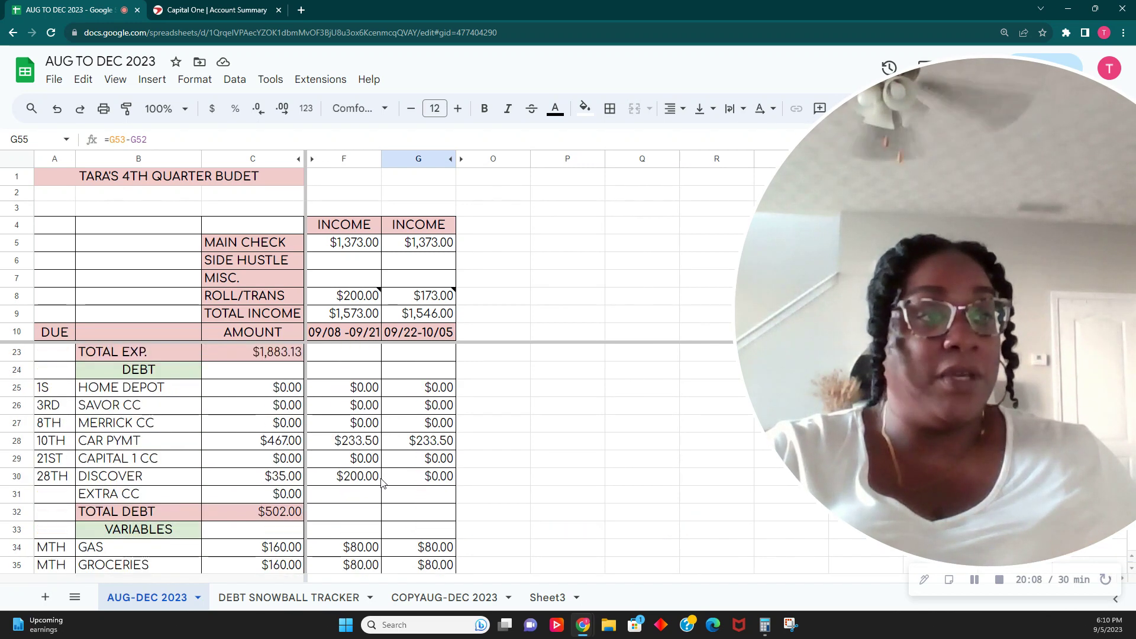
- Delete the reminder beside the EF savings row about adding 30.00 after the Discover debt is paid off
scroll(382, 482, "down", 2)
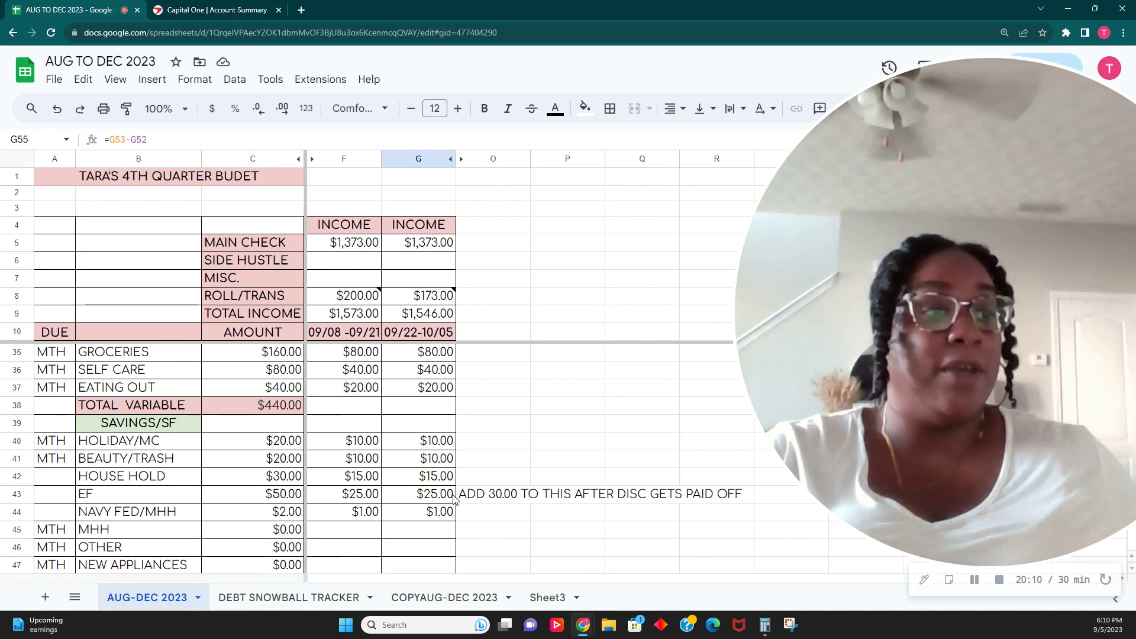
left_click_drag(464, 497, 730, 508)
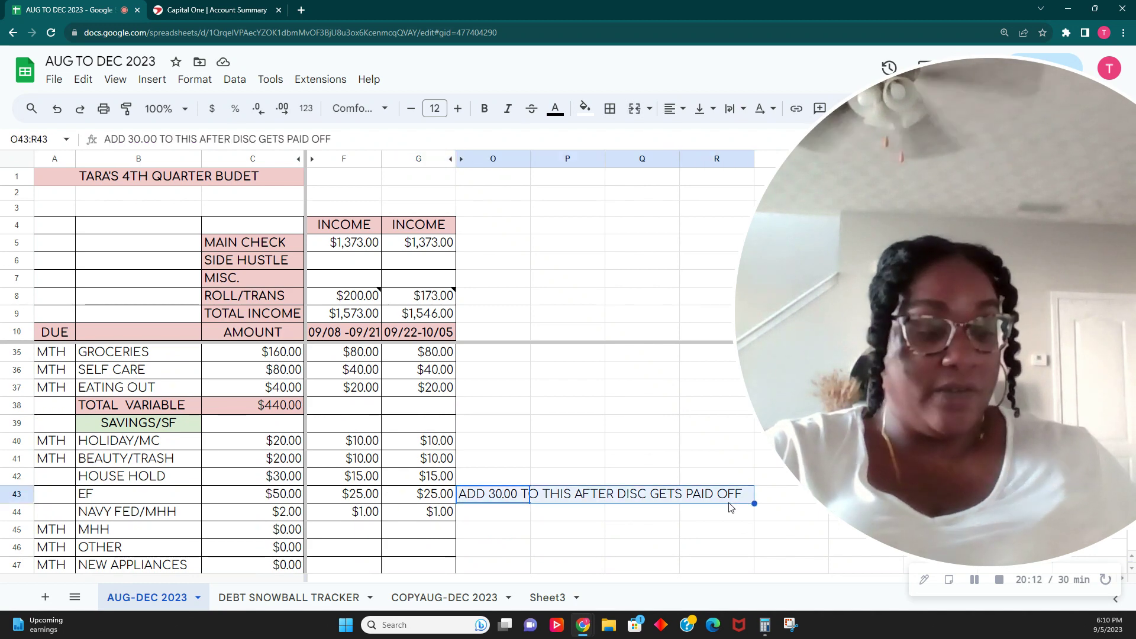
key("Delete")
left_click(642, 406)
- Review the whole budget for both pay periods, from the MORTGAGE row through savings to the total expenses, income and BALANCE
scroll(561, 451, "up", 5)
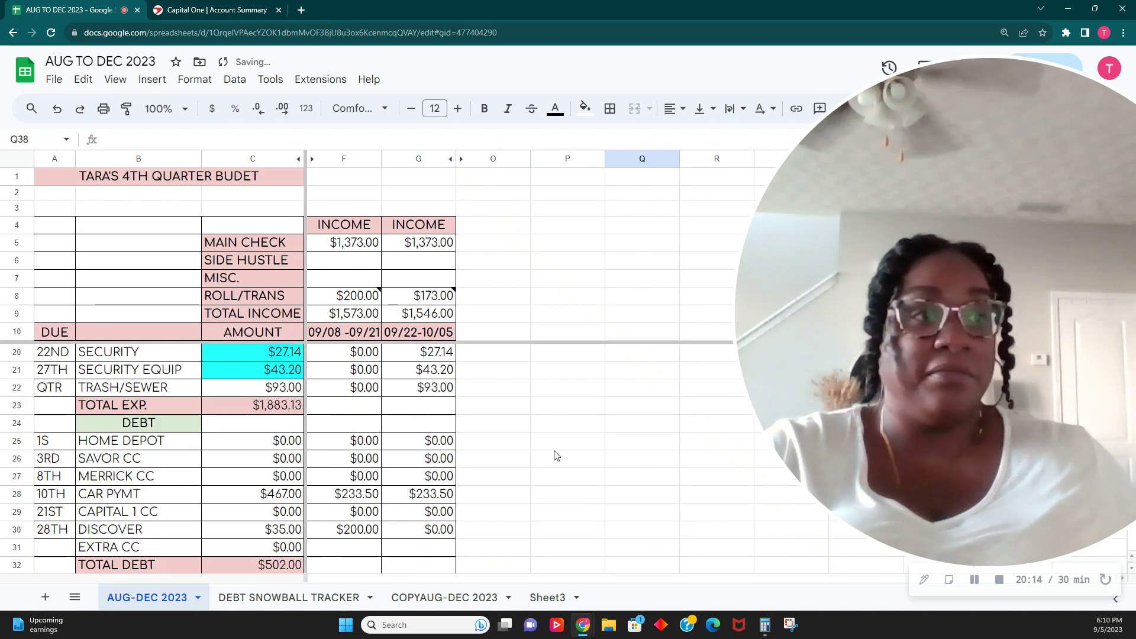
scroll(556, 457, "up", 1)
scroll(556, 456, "up", 2)
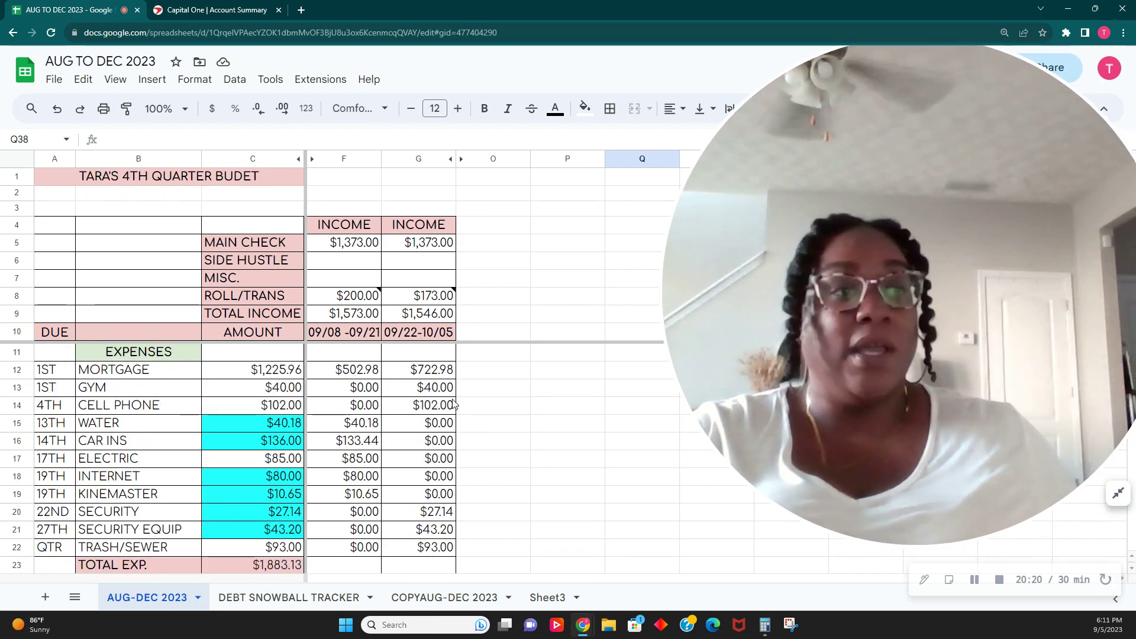
scroll(453, 406, "down", 6)
scroll(453, 405, "down", 2)
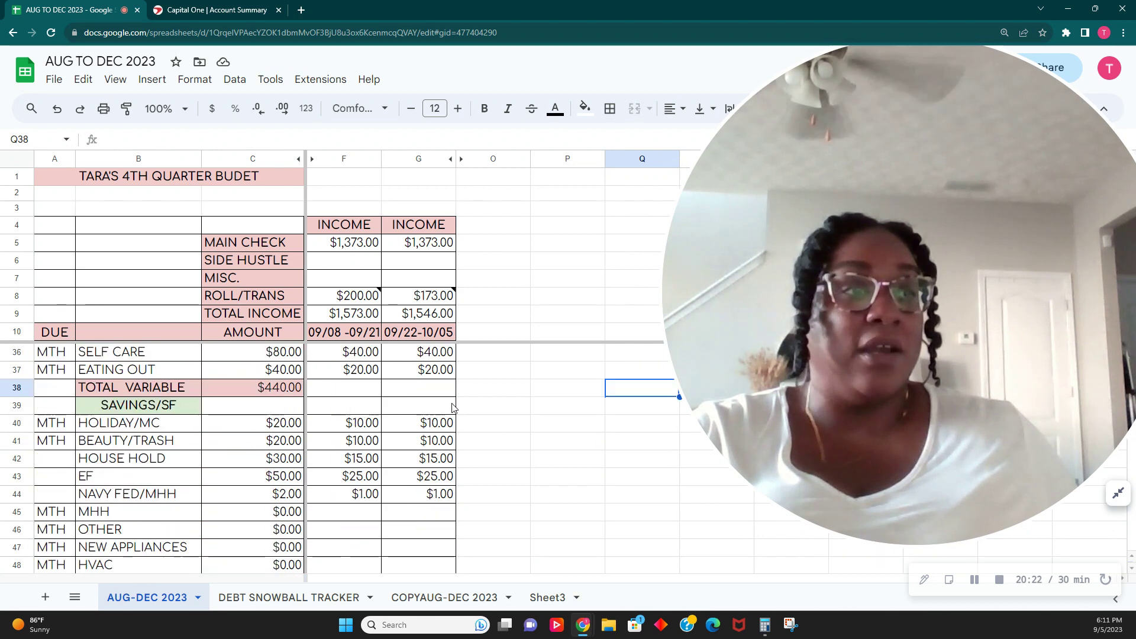
scroll(454, 407, "down", 1)
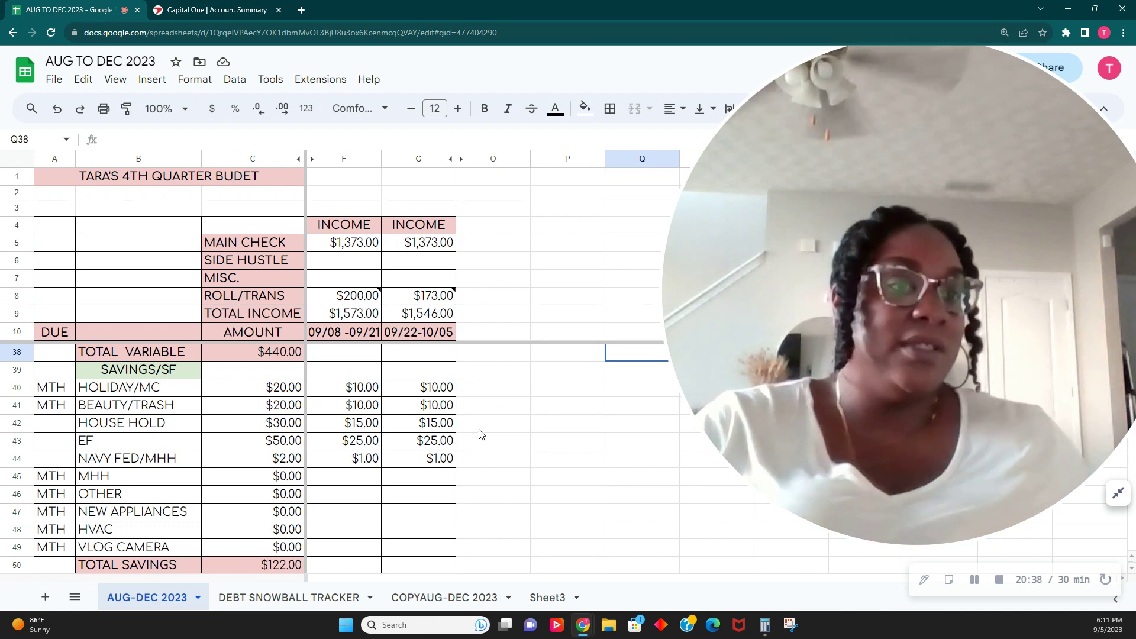
scroll(481, 442, "down", 1)
scroll(484, 449, "up", 10)
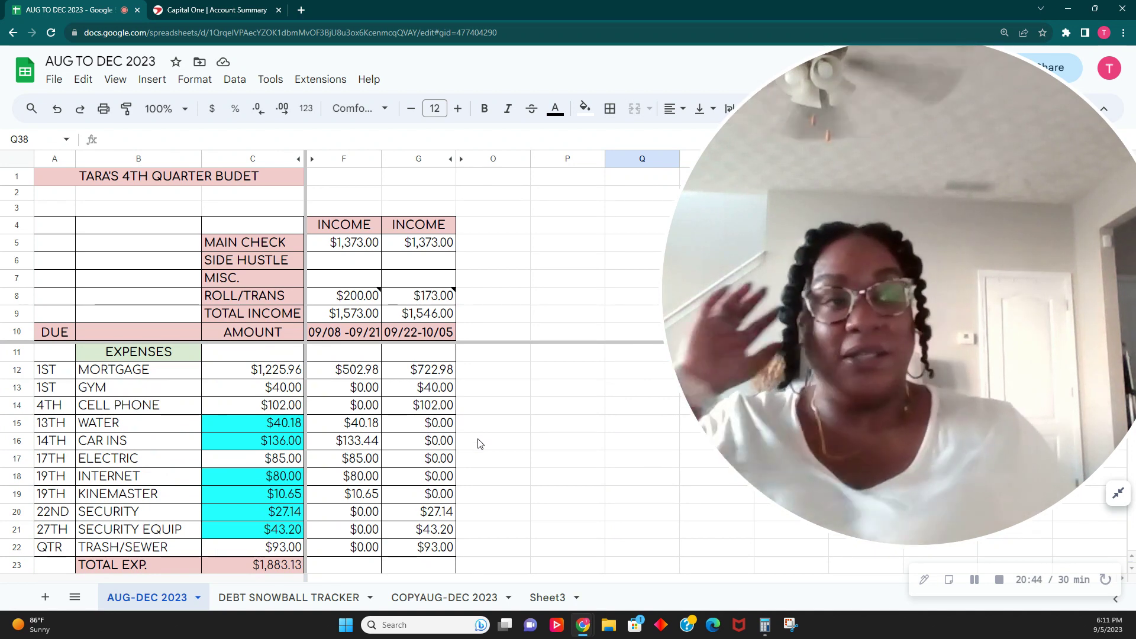
scroll(479, 448, "down", 2)
scroll(480, 444, "up", 2)
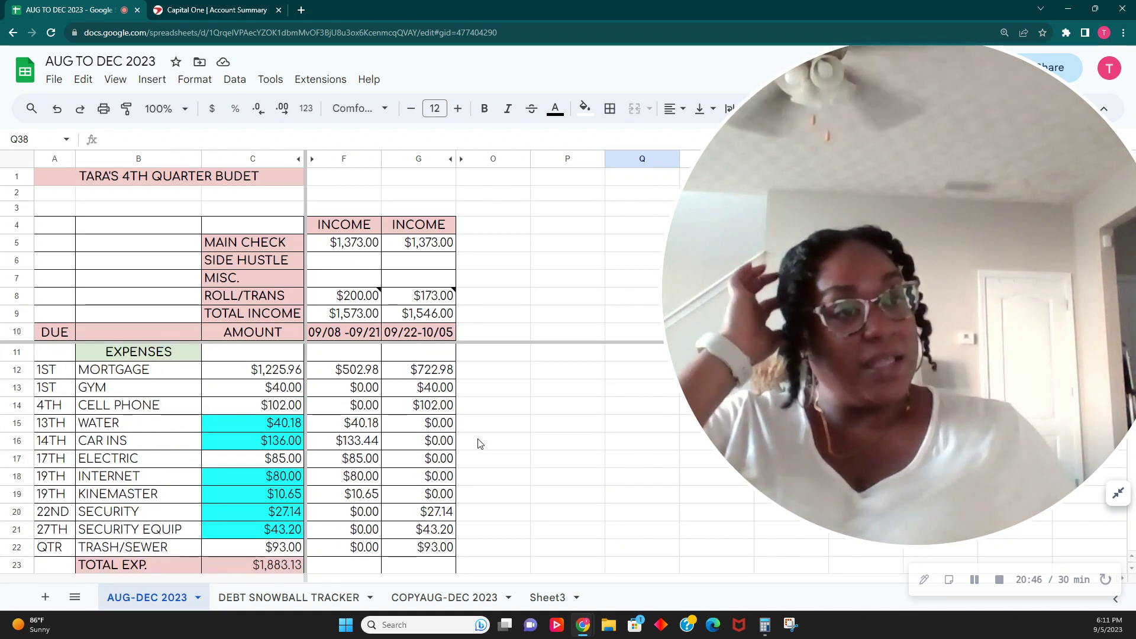
scroll(479, 443, "down", 12)
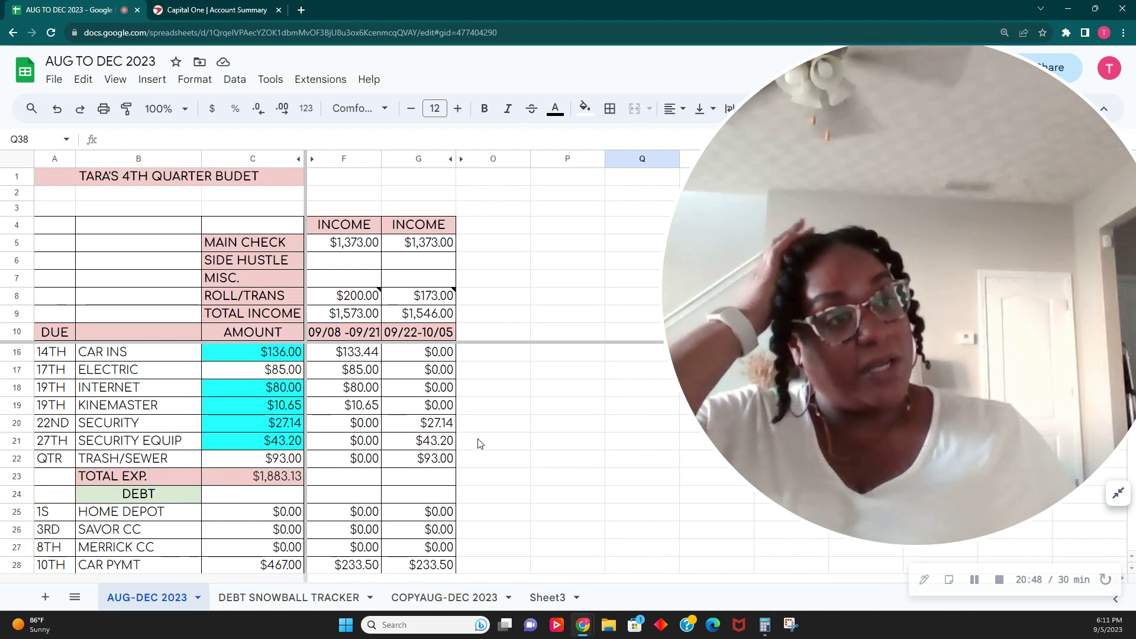
scroll(479, 444, "down", 3)
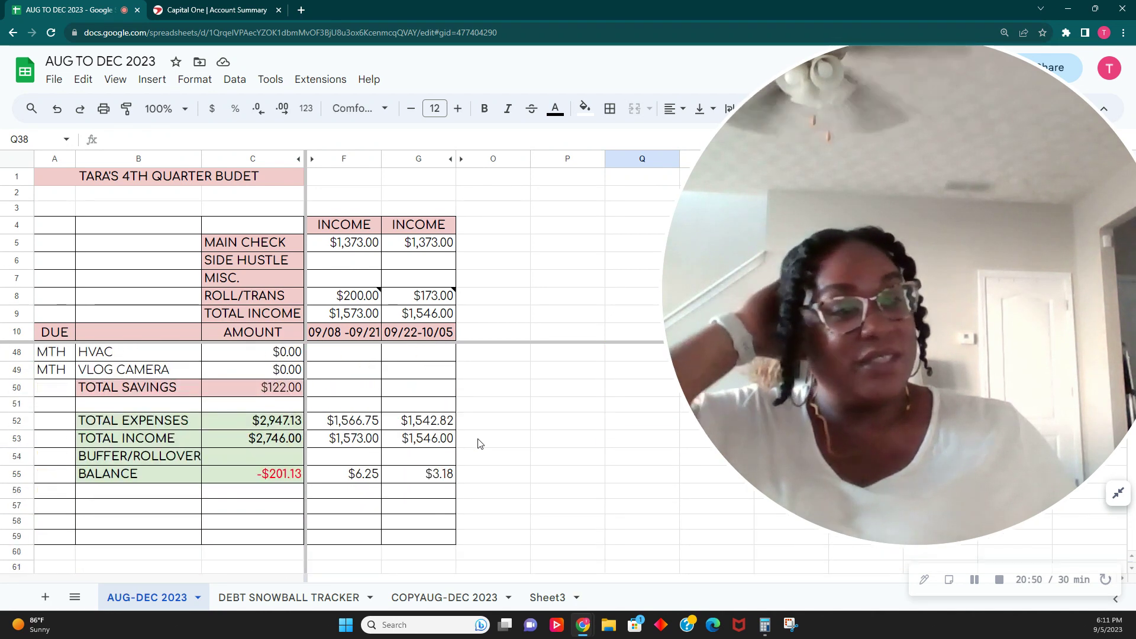
- Look over both pay periods again, from the MORTGAGE row through variables and savings to the BALANCE row
scroll(479, 444, "up", 9)
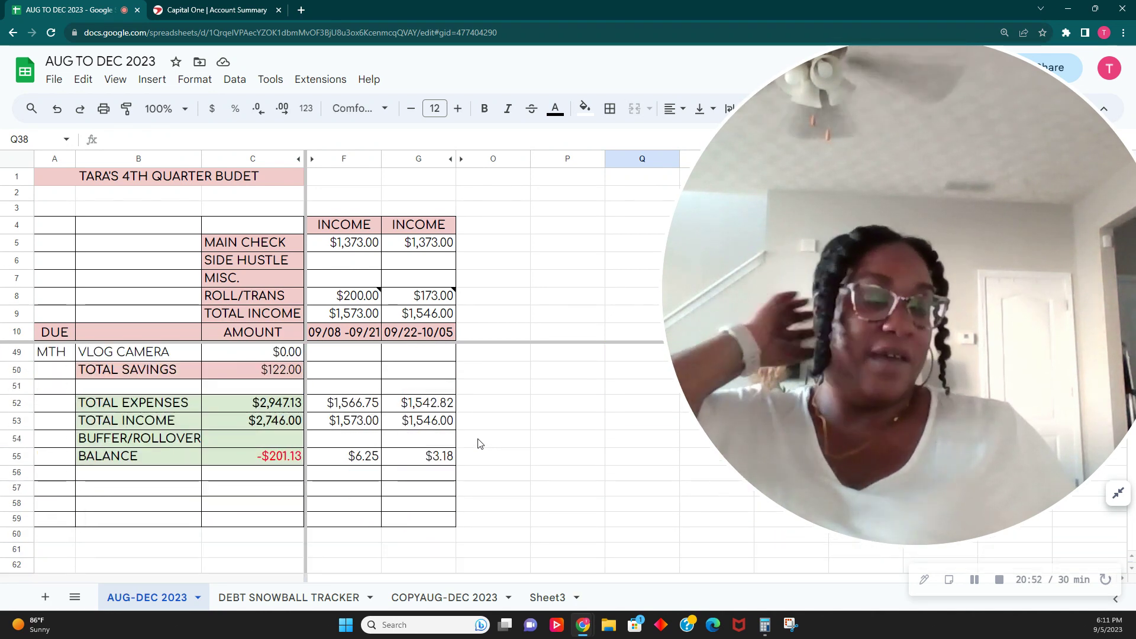
scroll(485, 452, "up", 5)
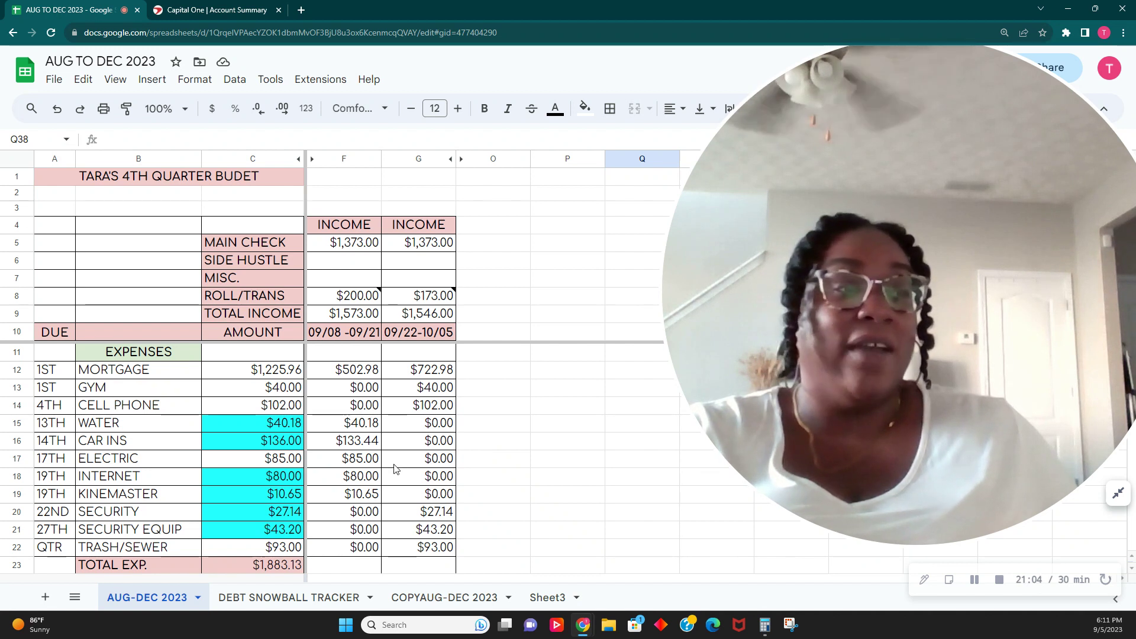
scroll(445, 452, "down", 1)
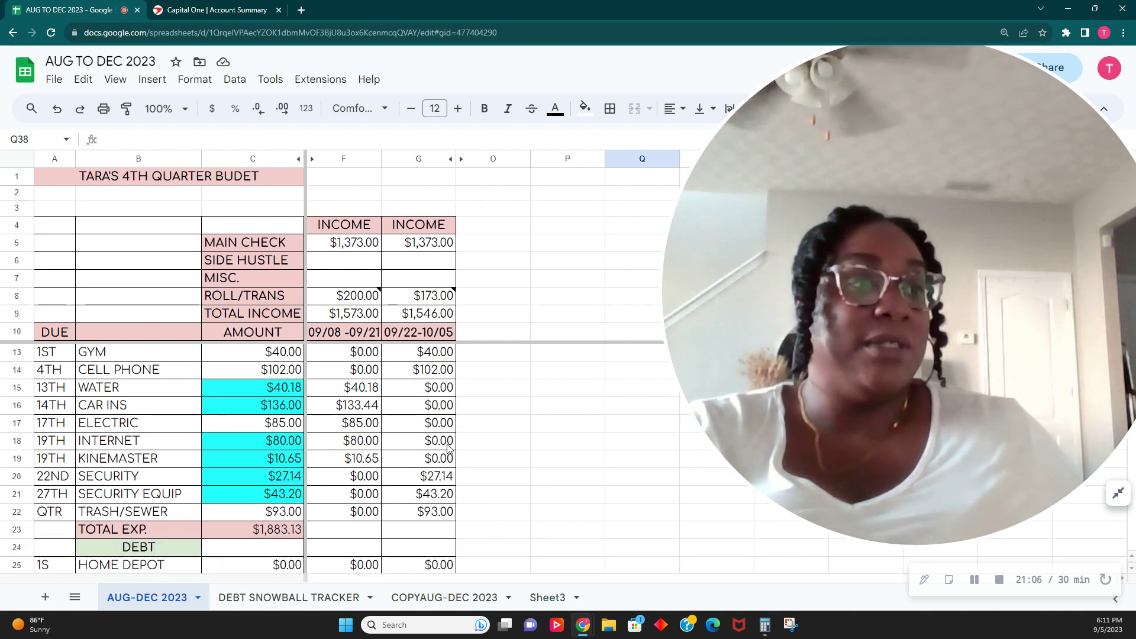
scroll(448, 449, "up", 1)
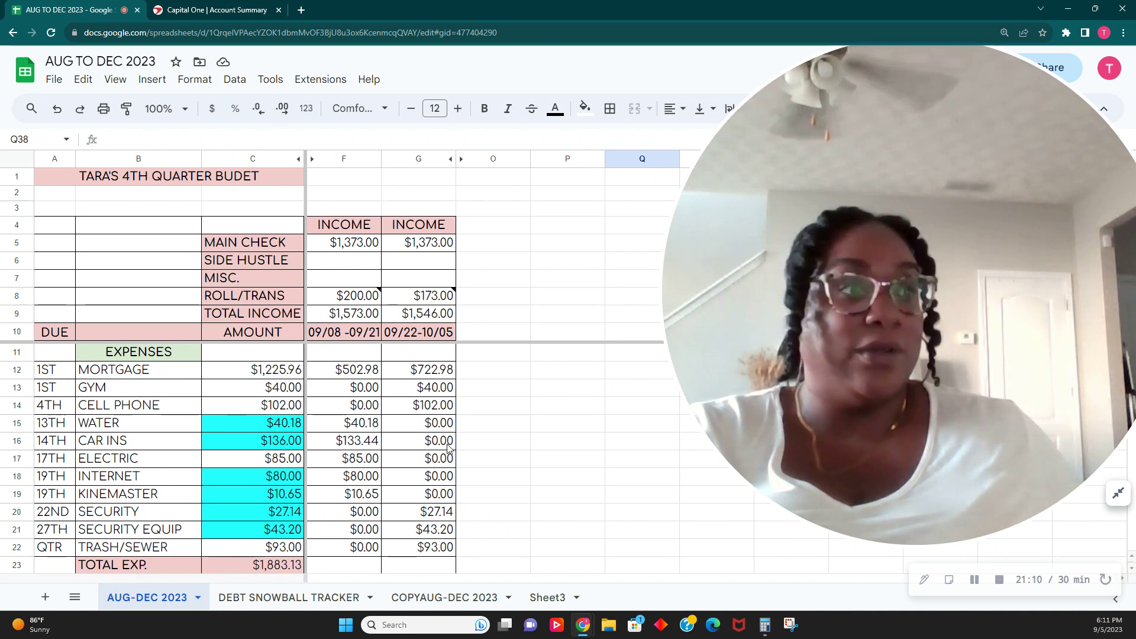
scroll(448, 450, "down", 12)
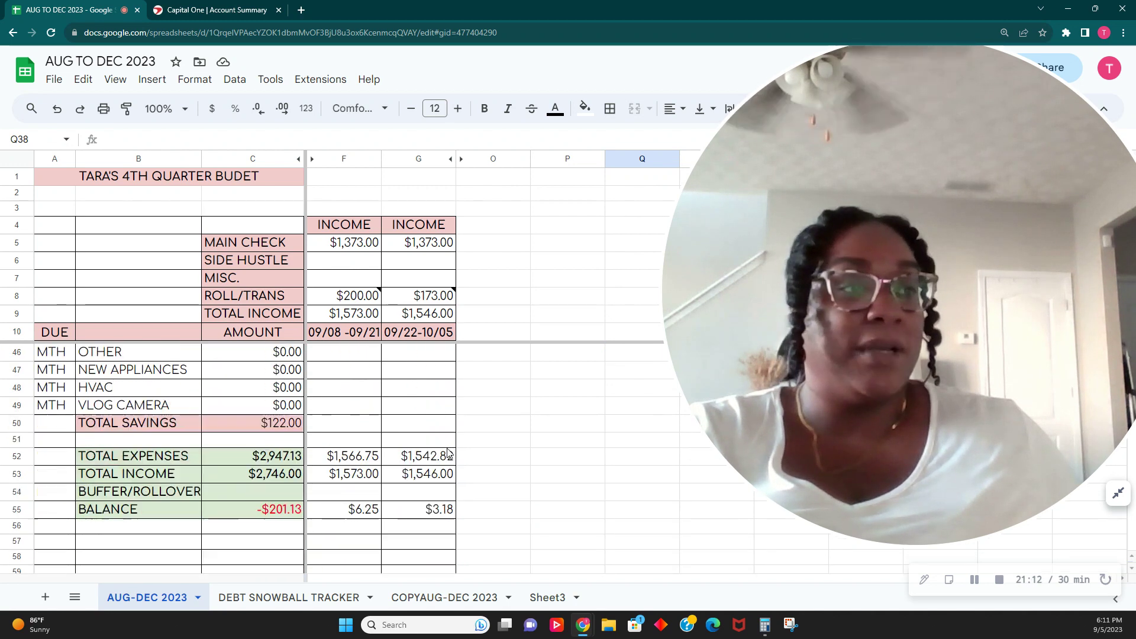
scroll(448, 454, "down", 1)
scroll(448, 452, "up", 5)
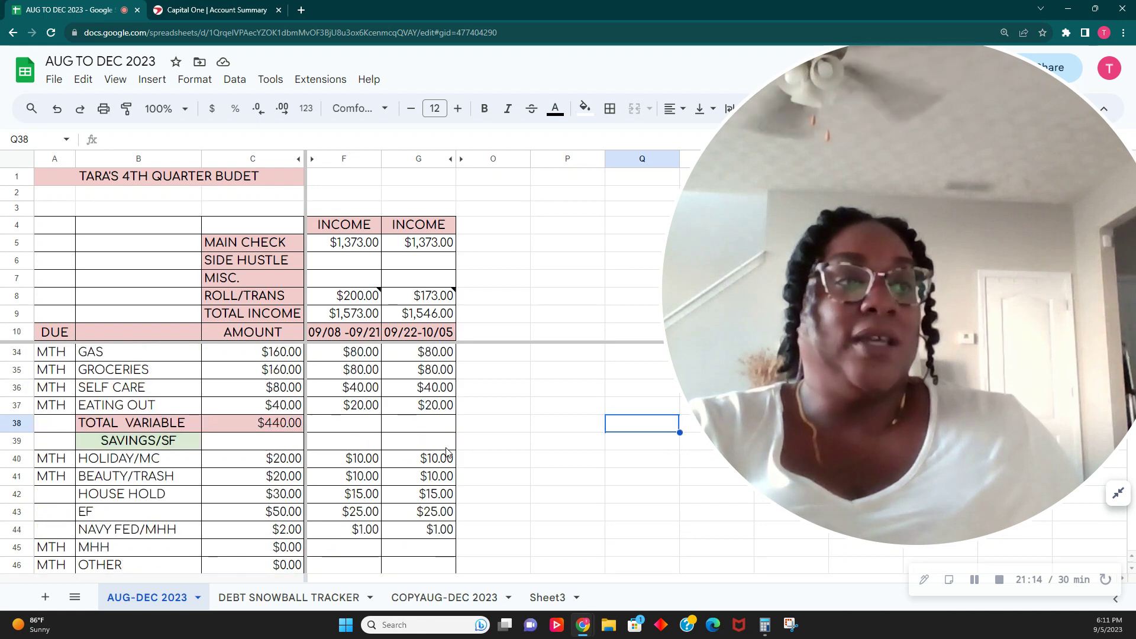
- Enter 6.25 for 09/08-09/21 and 3.18 for 09/22-10/05 in the BUFFER/ROLLOVER row
scroll(448, 454, "down", 6)
left_click(357, 405)
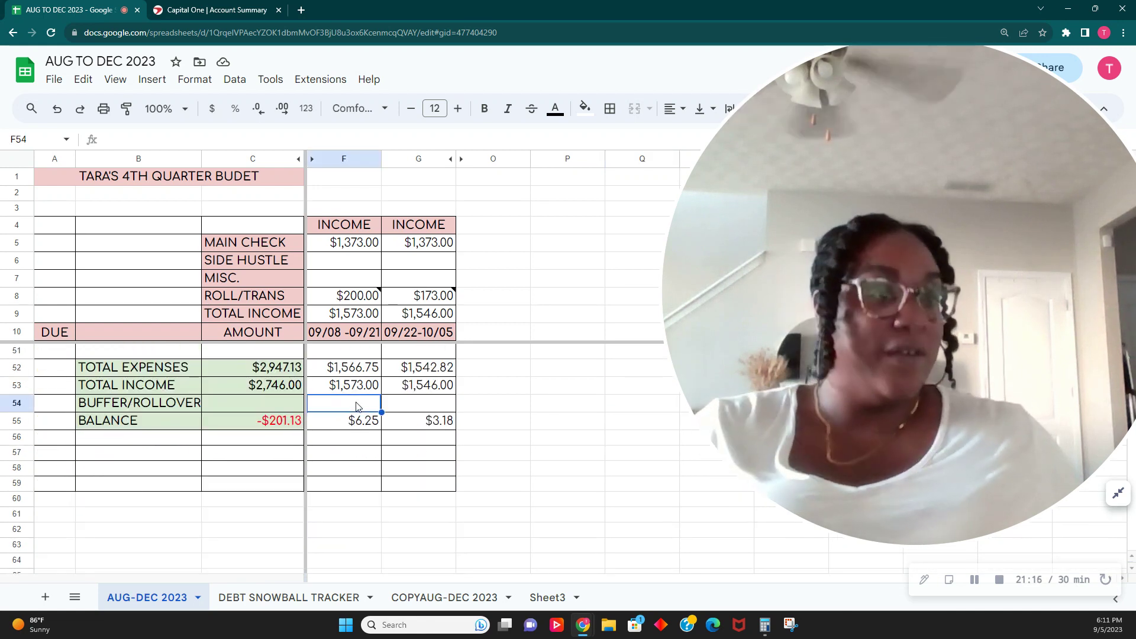
type("6.25")
key("Tab")
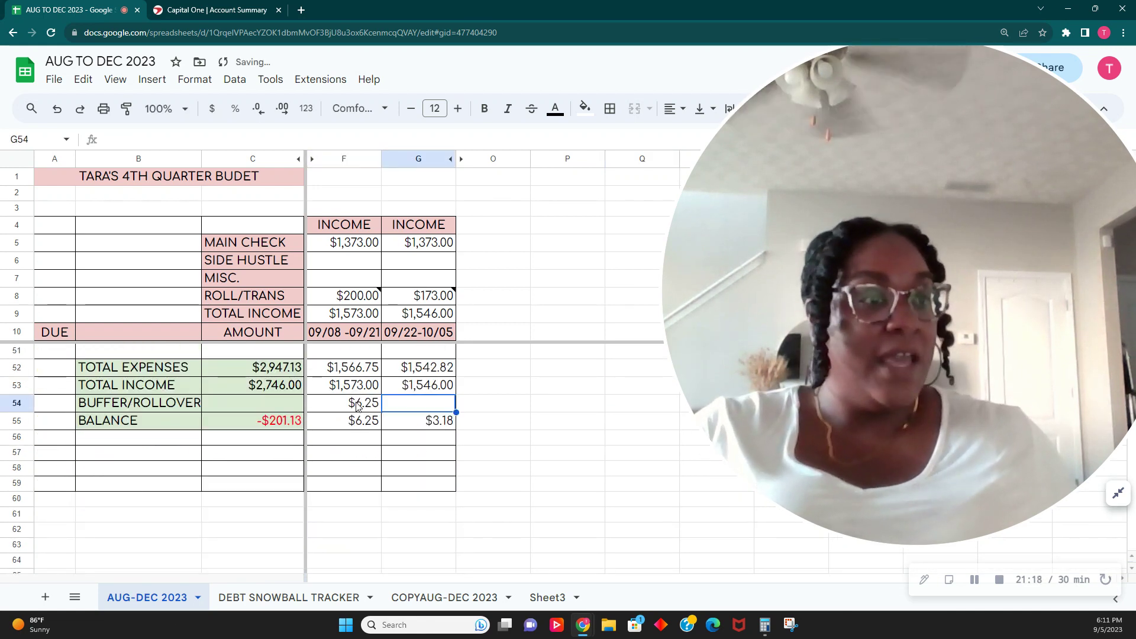
type("3.18")
key("Tab")
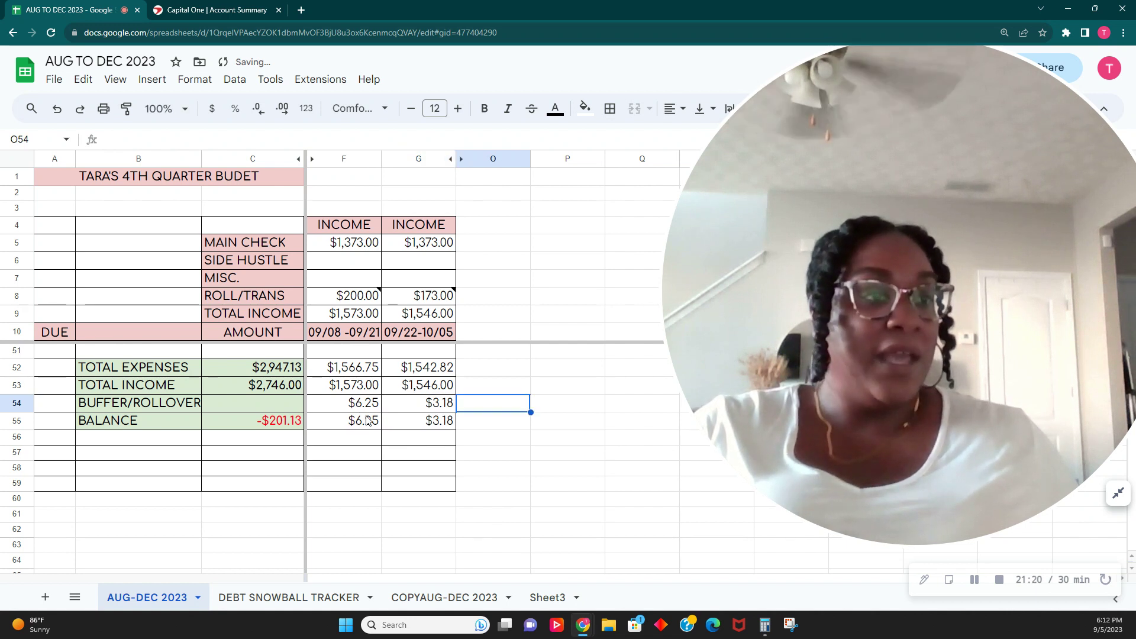
- Check the 09/08-09/21 BALANCE formula and undo both BUFFER/ROLLOVER entries
left_click(363, 426)
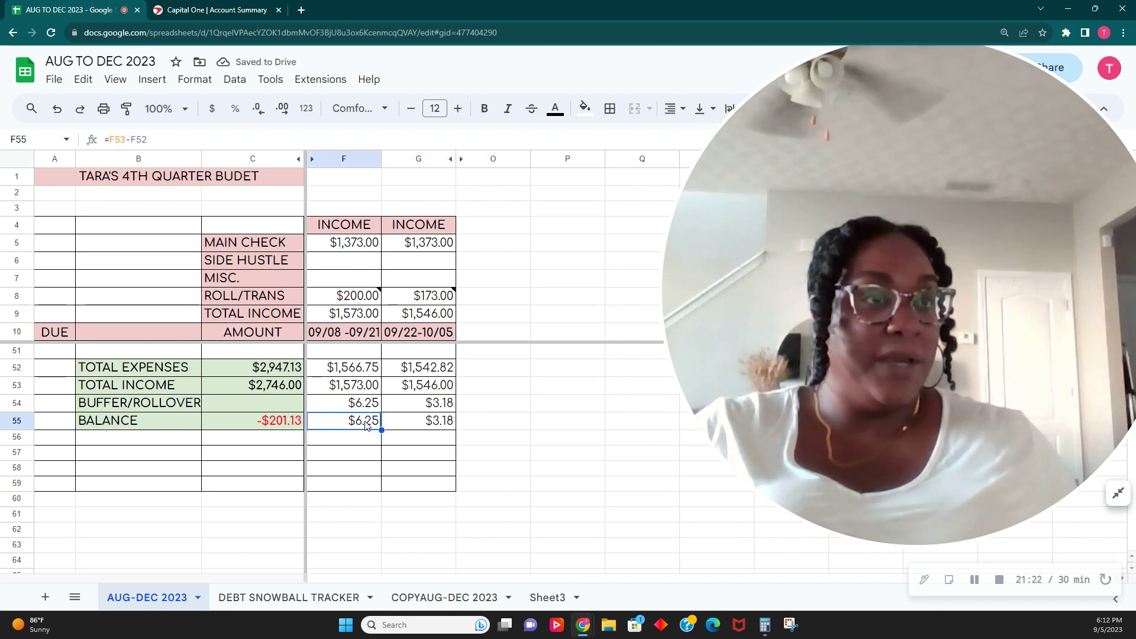
left_click(375, 406)
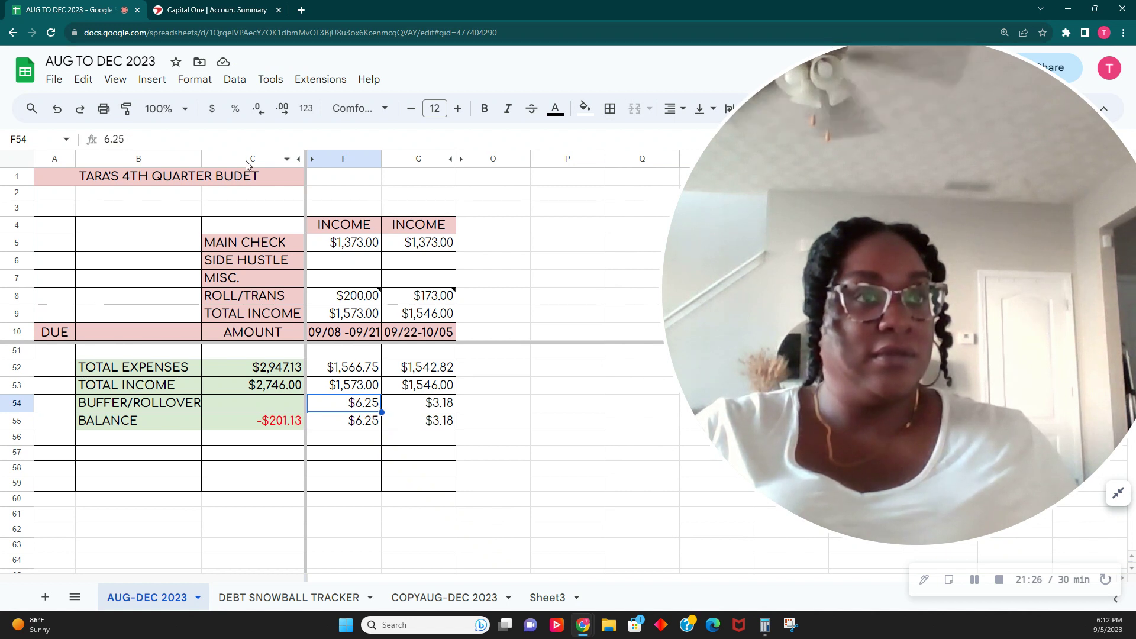
left_click(59, 113)
left_click(60, 116)
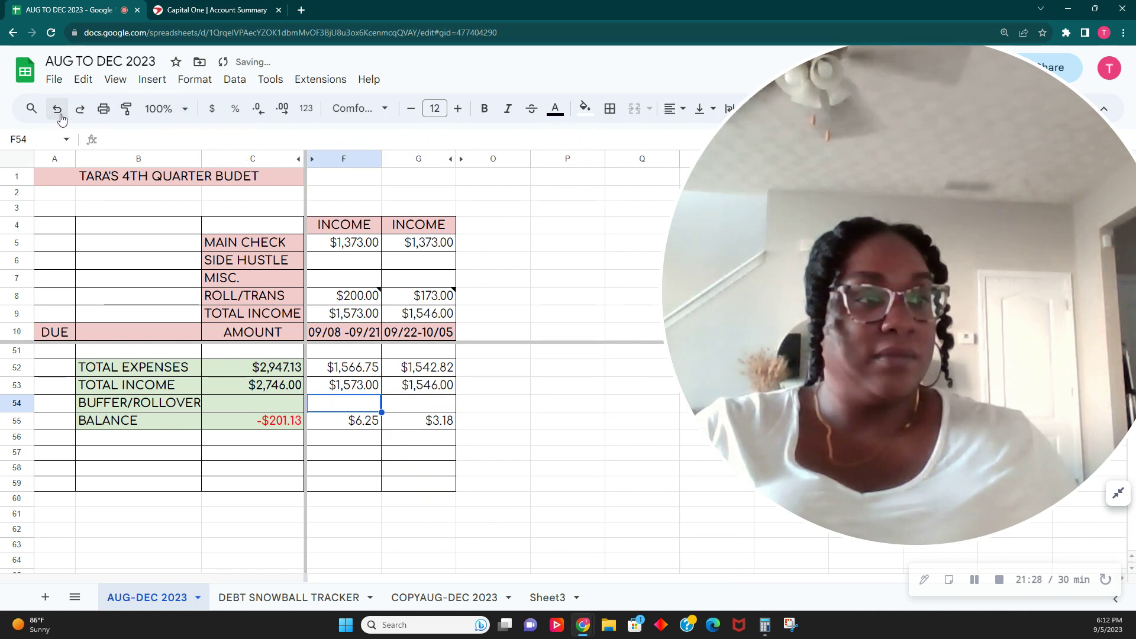
- Examine how the TOTAL INCOME, BUFFER/ROLLOVER and BALANCE cells of the 09/08-09/21 period are calculated
left_click(356, 424)
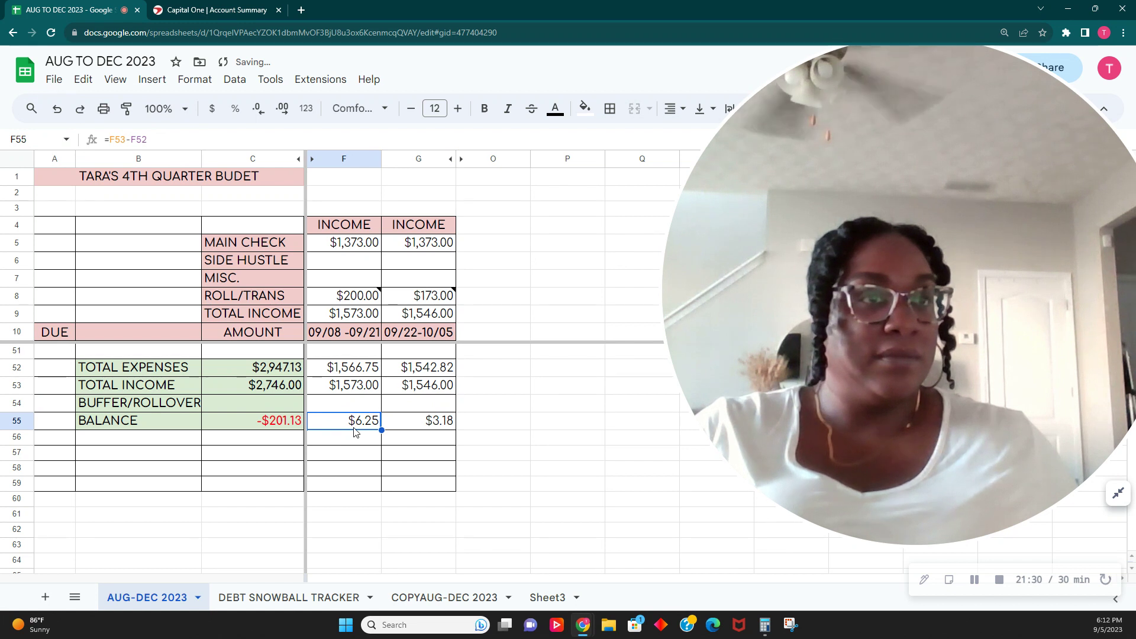
scroll(192, 441, "up", 1)
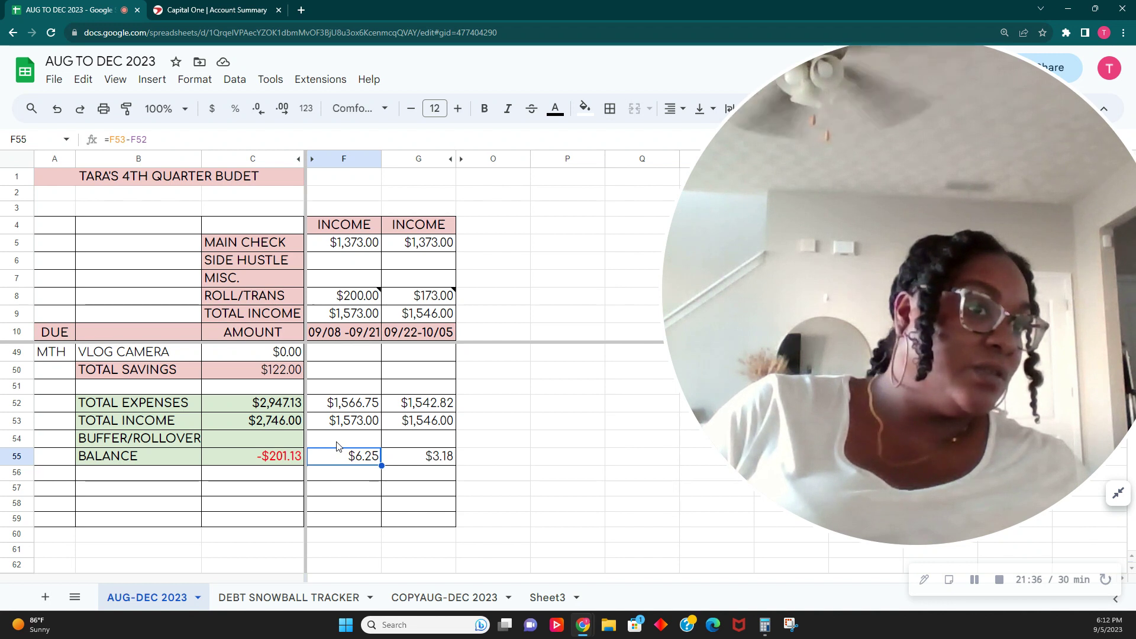
left_click(365, 424)
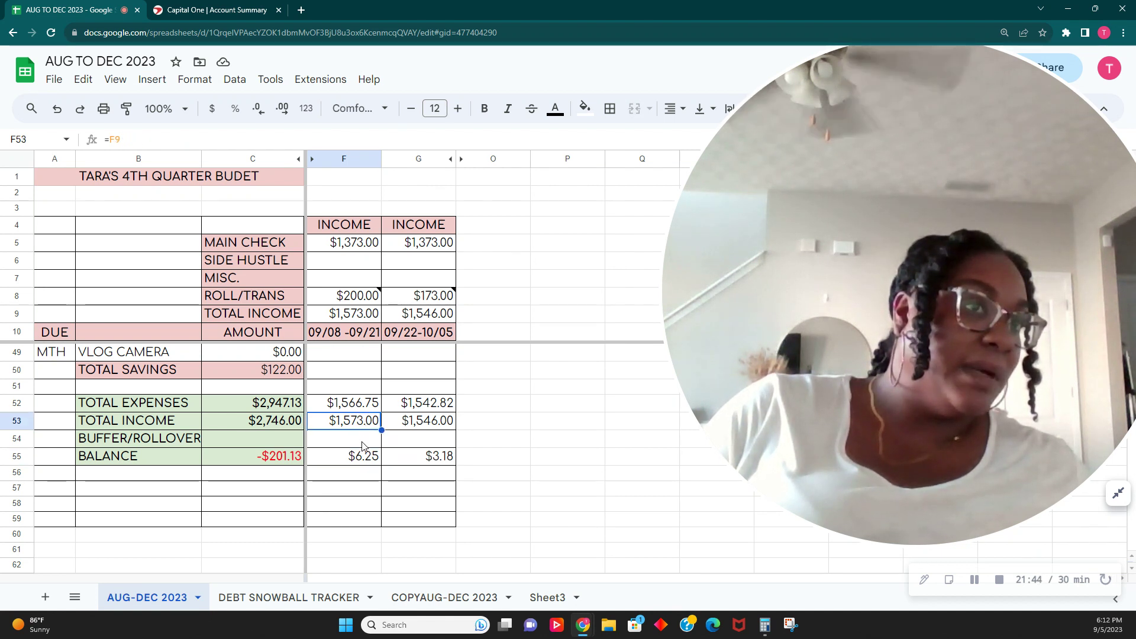
left_click(363, 449)
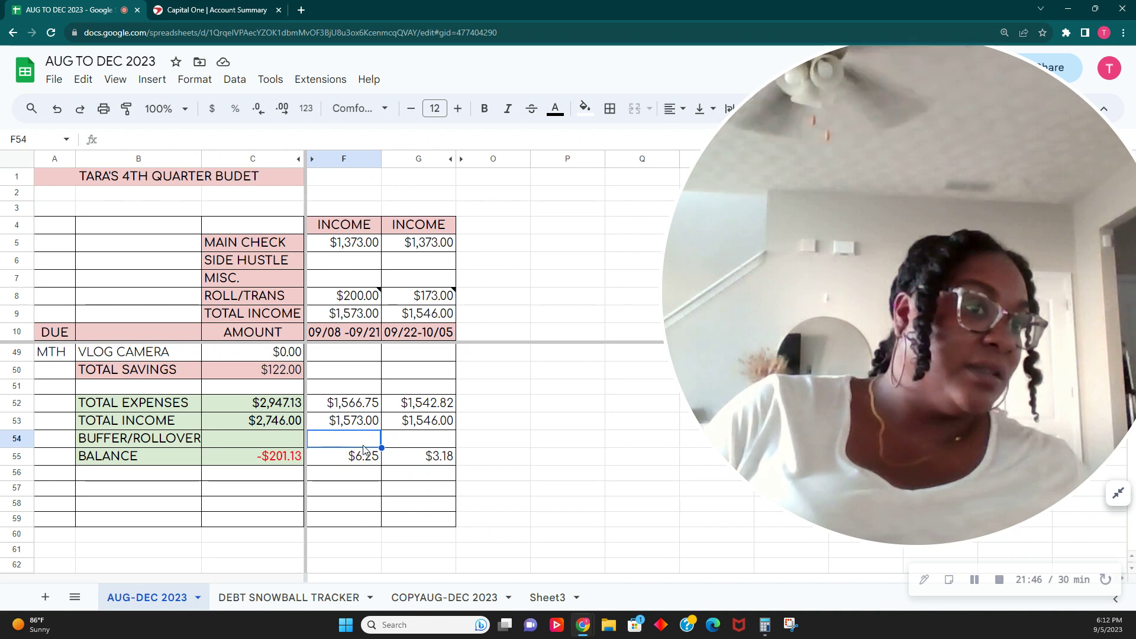
left_click(364, 462)
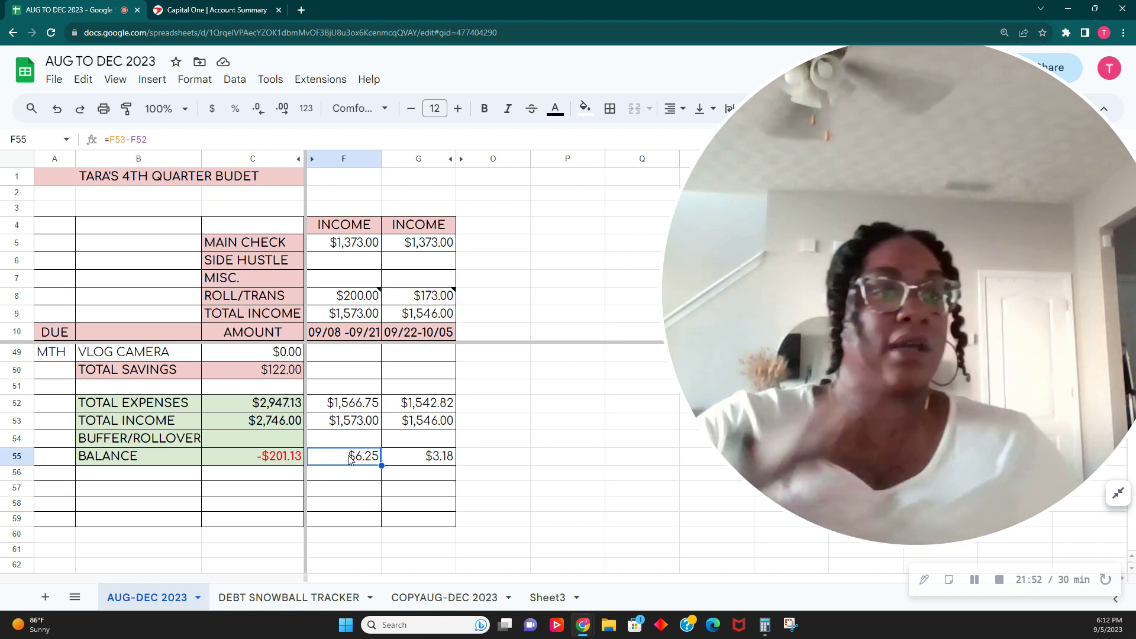
scroll(350, 461, "up", 2)
scroll(349, 461, "down", 2)
scroll(355, 479, "up", 1)
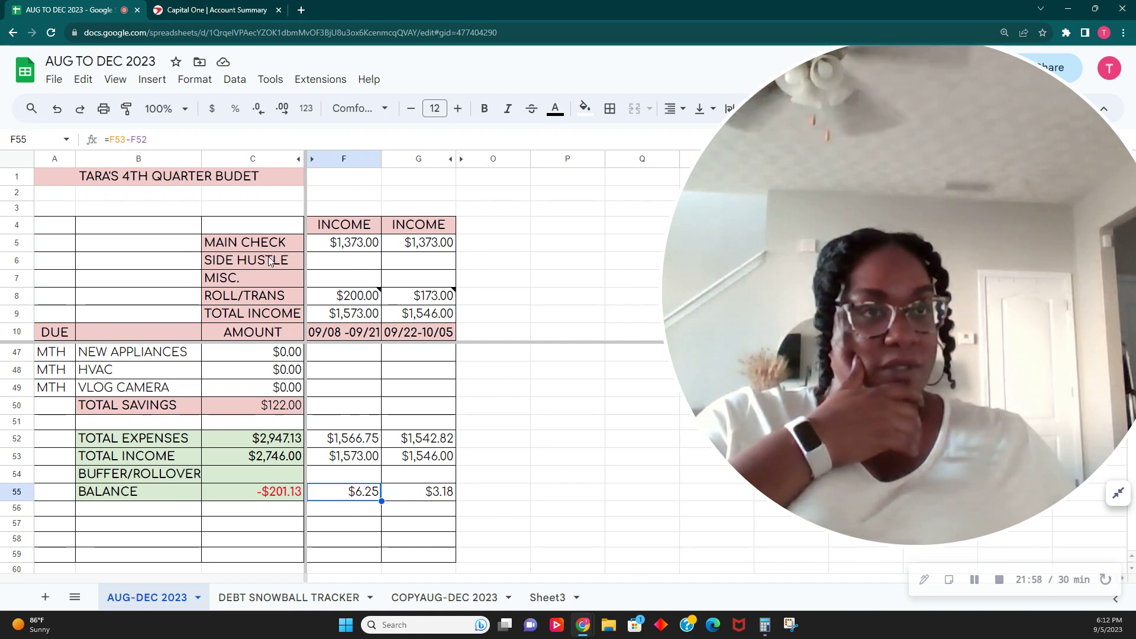
- Change the 09/08-09/21 BALANCE formula to =F53-F52-F54 and fill it across to the 09/22-10/05 period
left_click(181, 140)
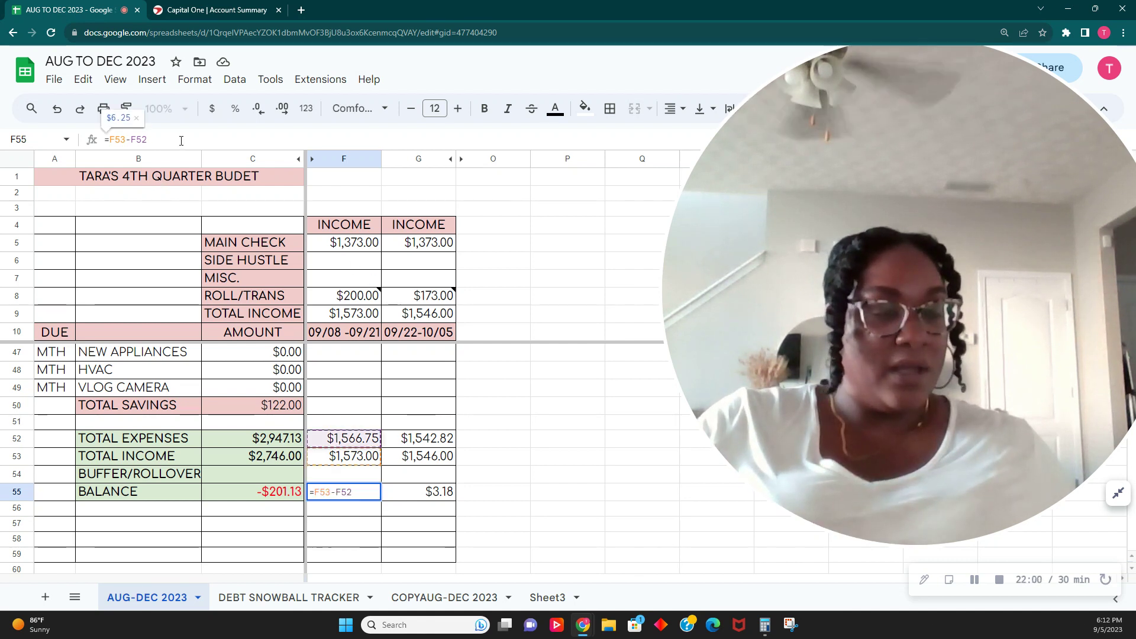
type("-")
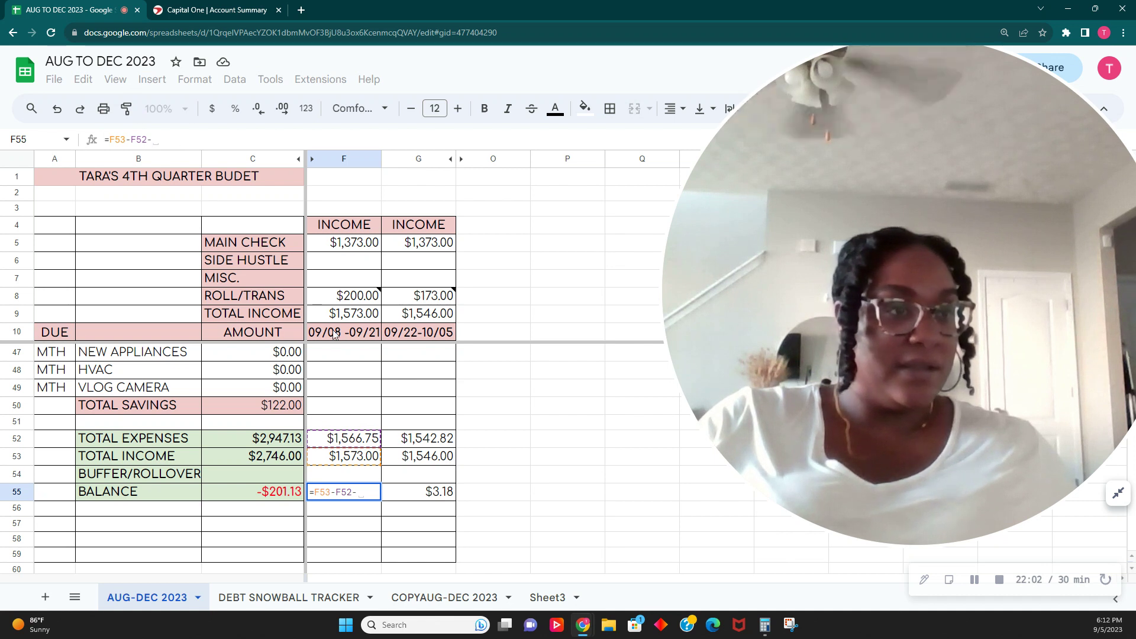
left_click(365, 480)
key("Return")
left_click(361, 499)
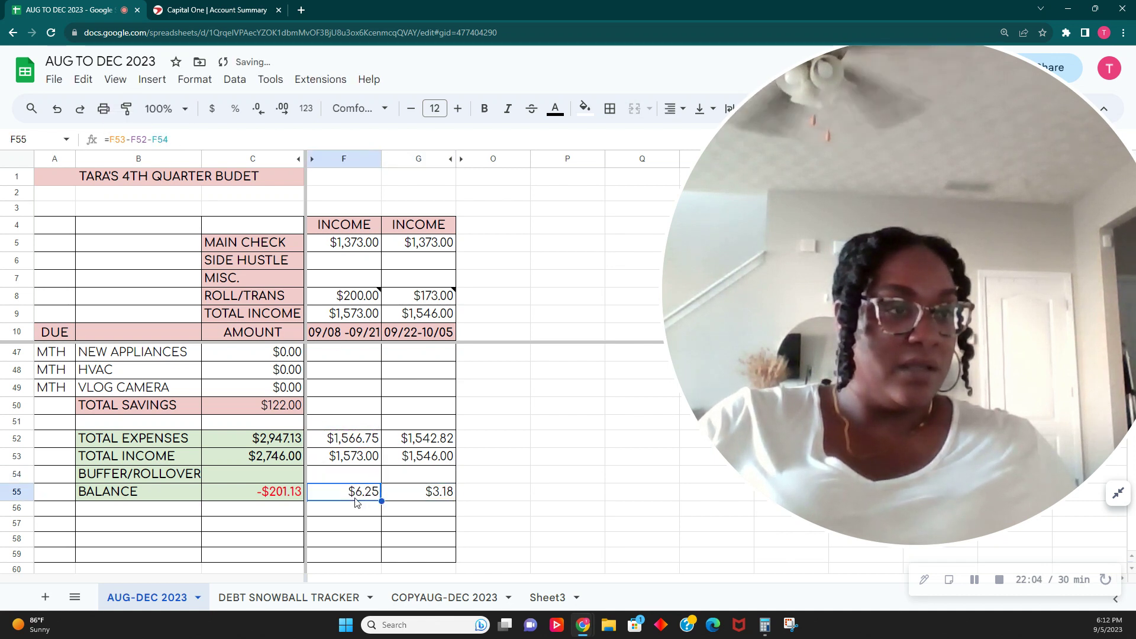
left_click_drag(381, 500, 447, 500)
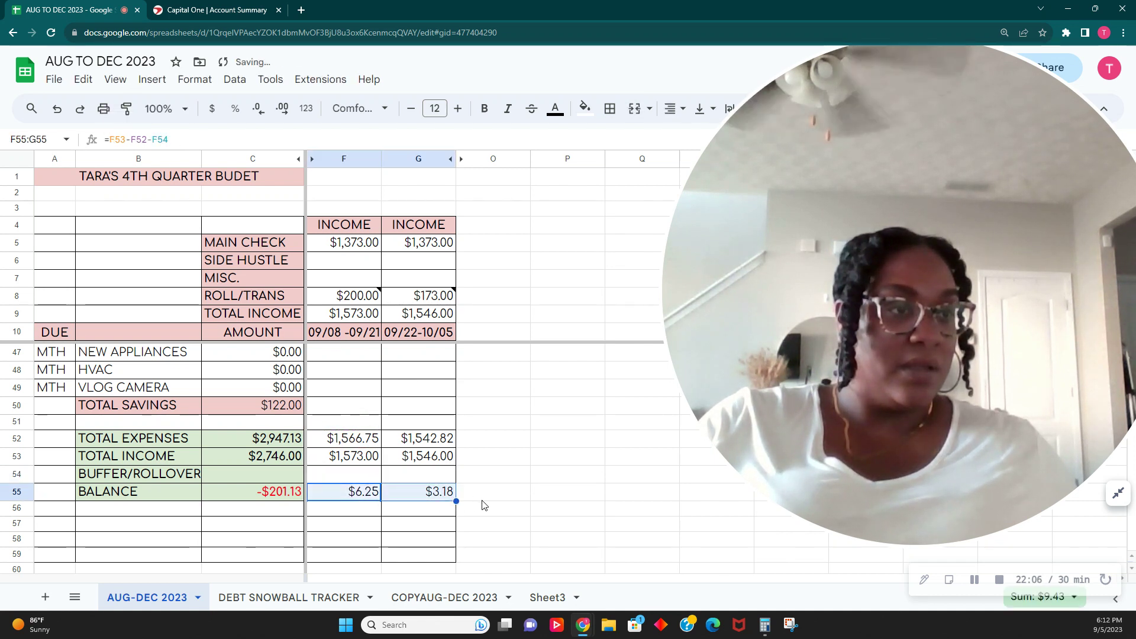
- Set BUFFER/ROLLOVER to 6.25 for the 09/08-09/21 period and 3.18 for the 09/22-10/05 period
left_click(374, 481)
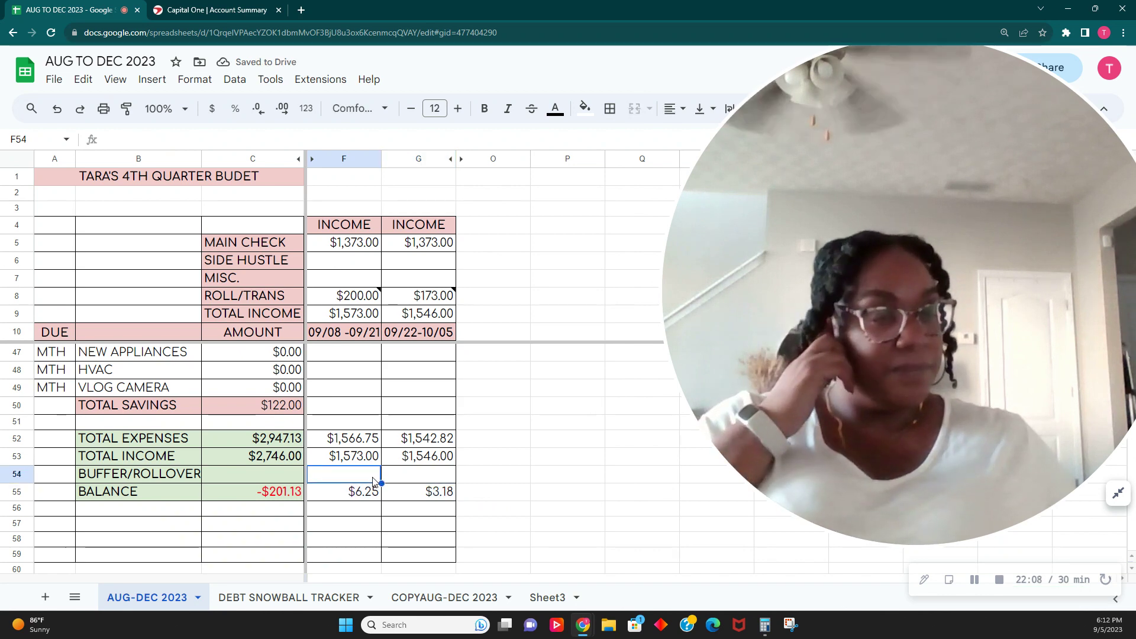
type("-09/")
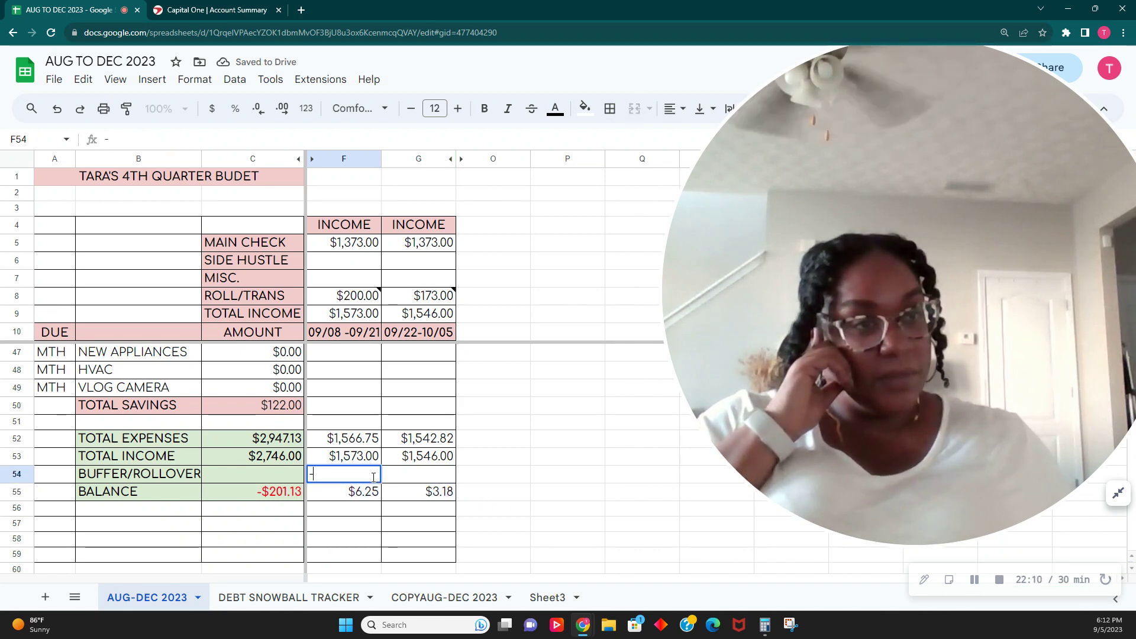
type("2")
key("BackSpace")
key("BackSpace")
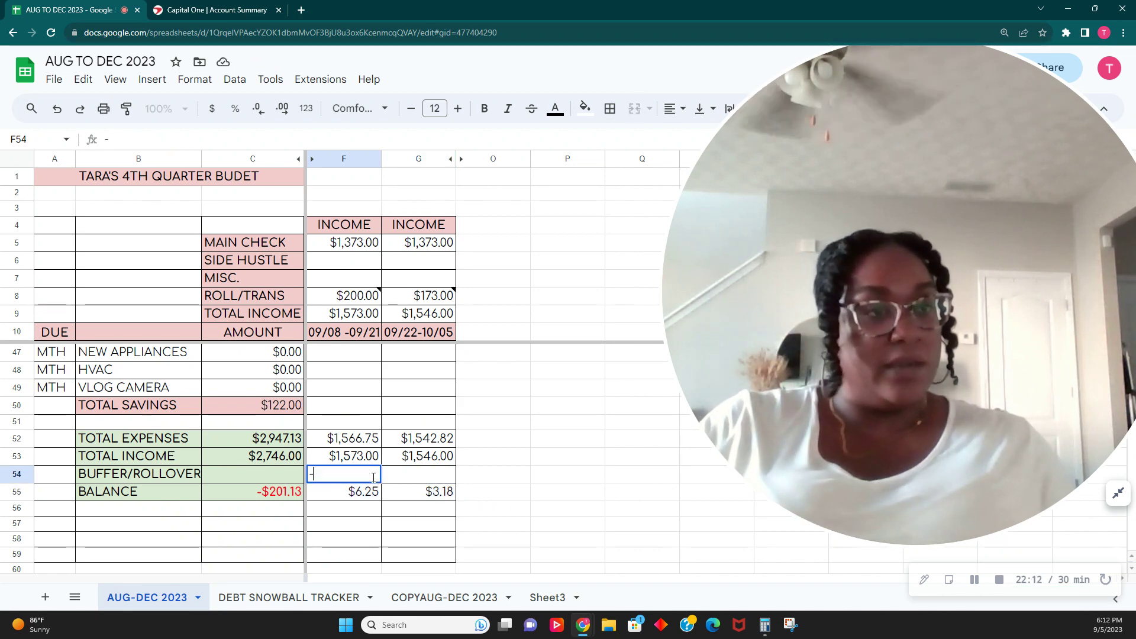
type("6.25")
key("Tab")
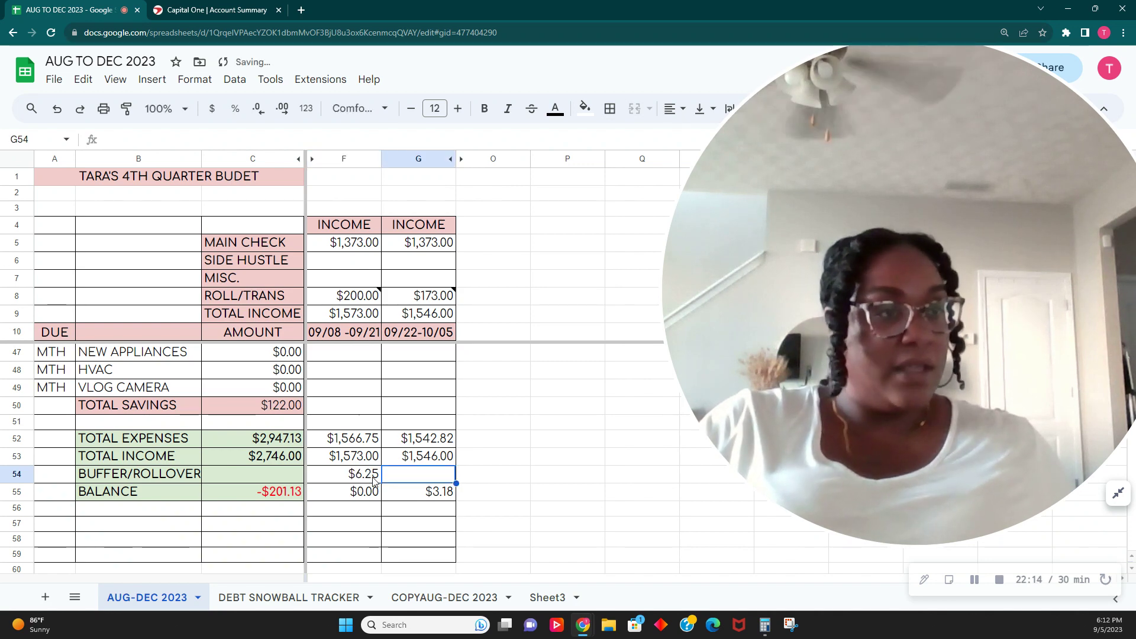
type("3.18")
key("Tab")
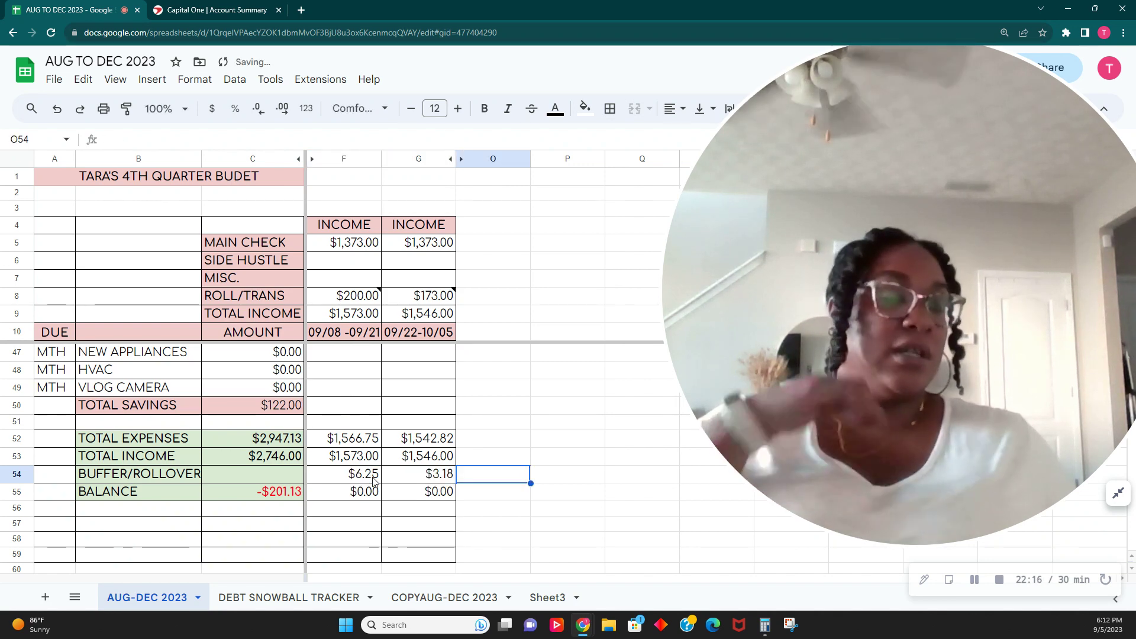
- Look back over the finished budget between the EXPENSES section and the BALANCE row
scroll(460, 535, "up", 3)
scroll(460, 535, "up", 8)
scroll(453, 551, "down", 11)
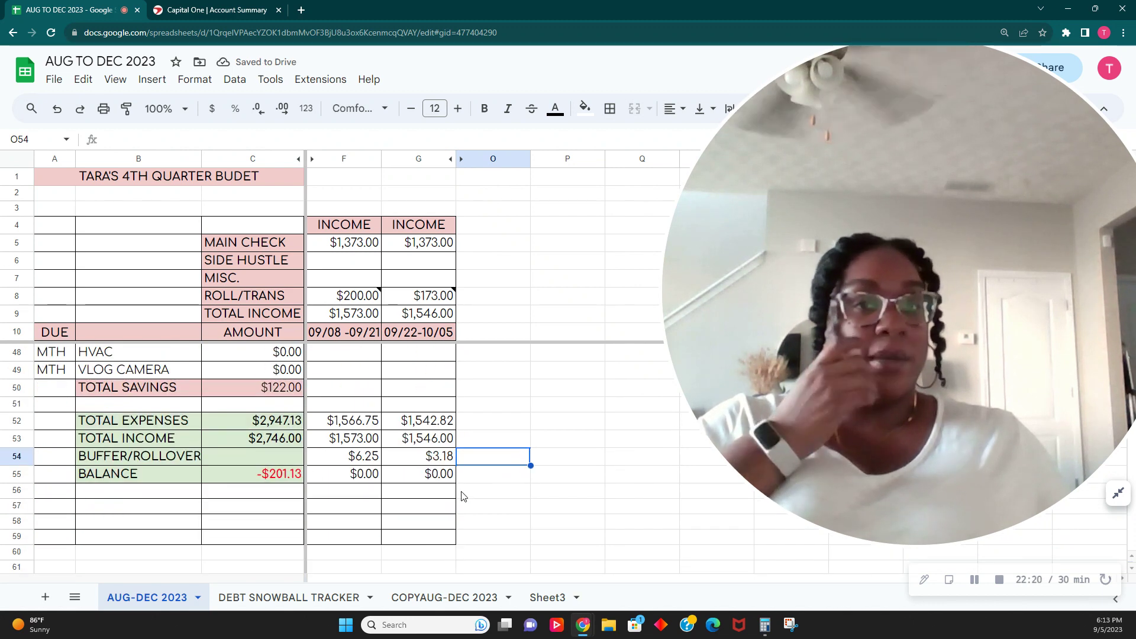
scroll(462, 496, "up", 12)
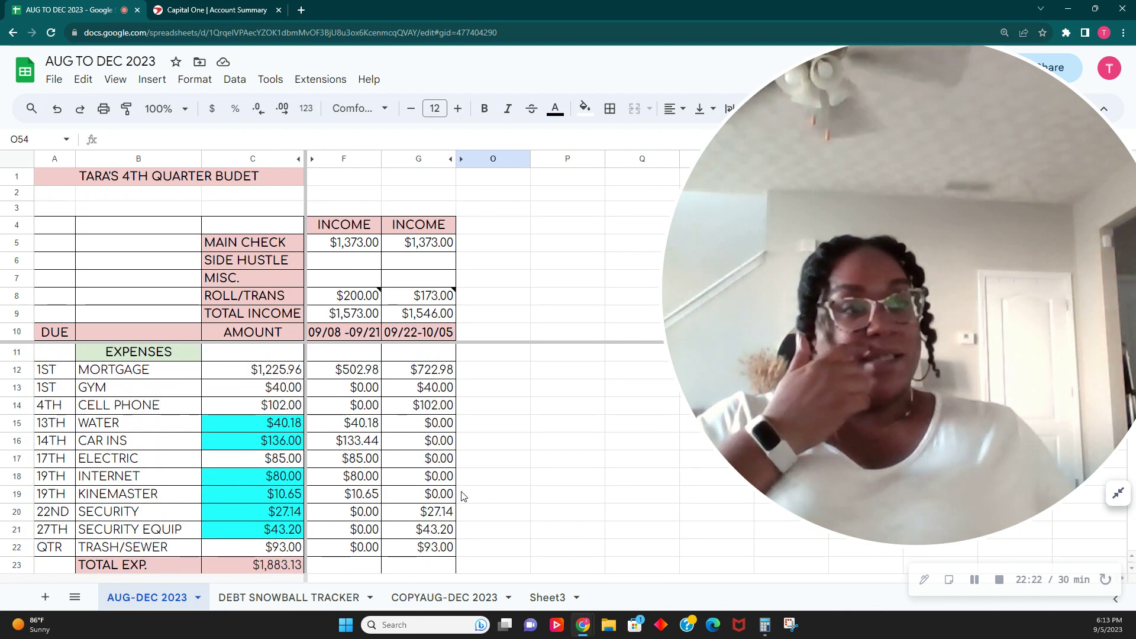